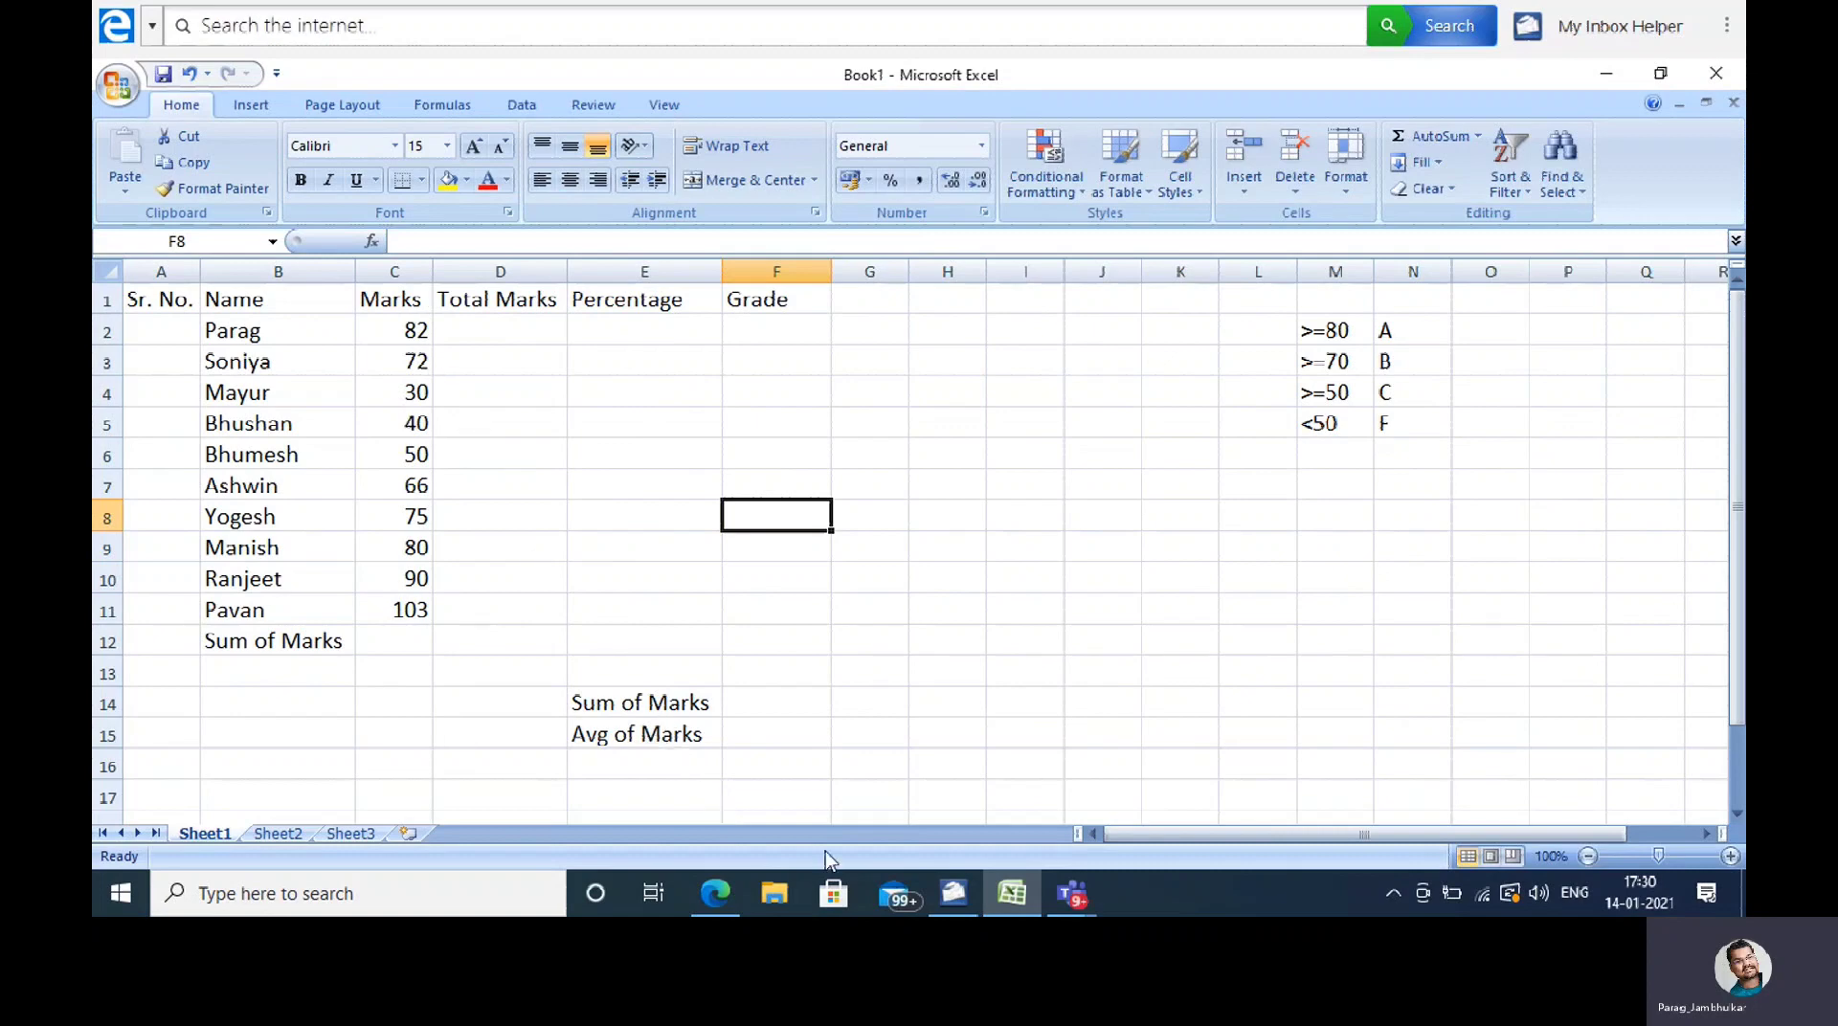
{"action": "left_click", "coordinate": [815, 703]}
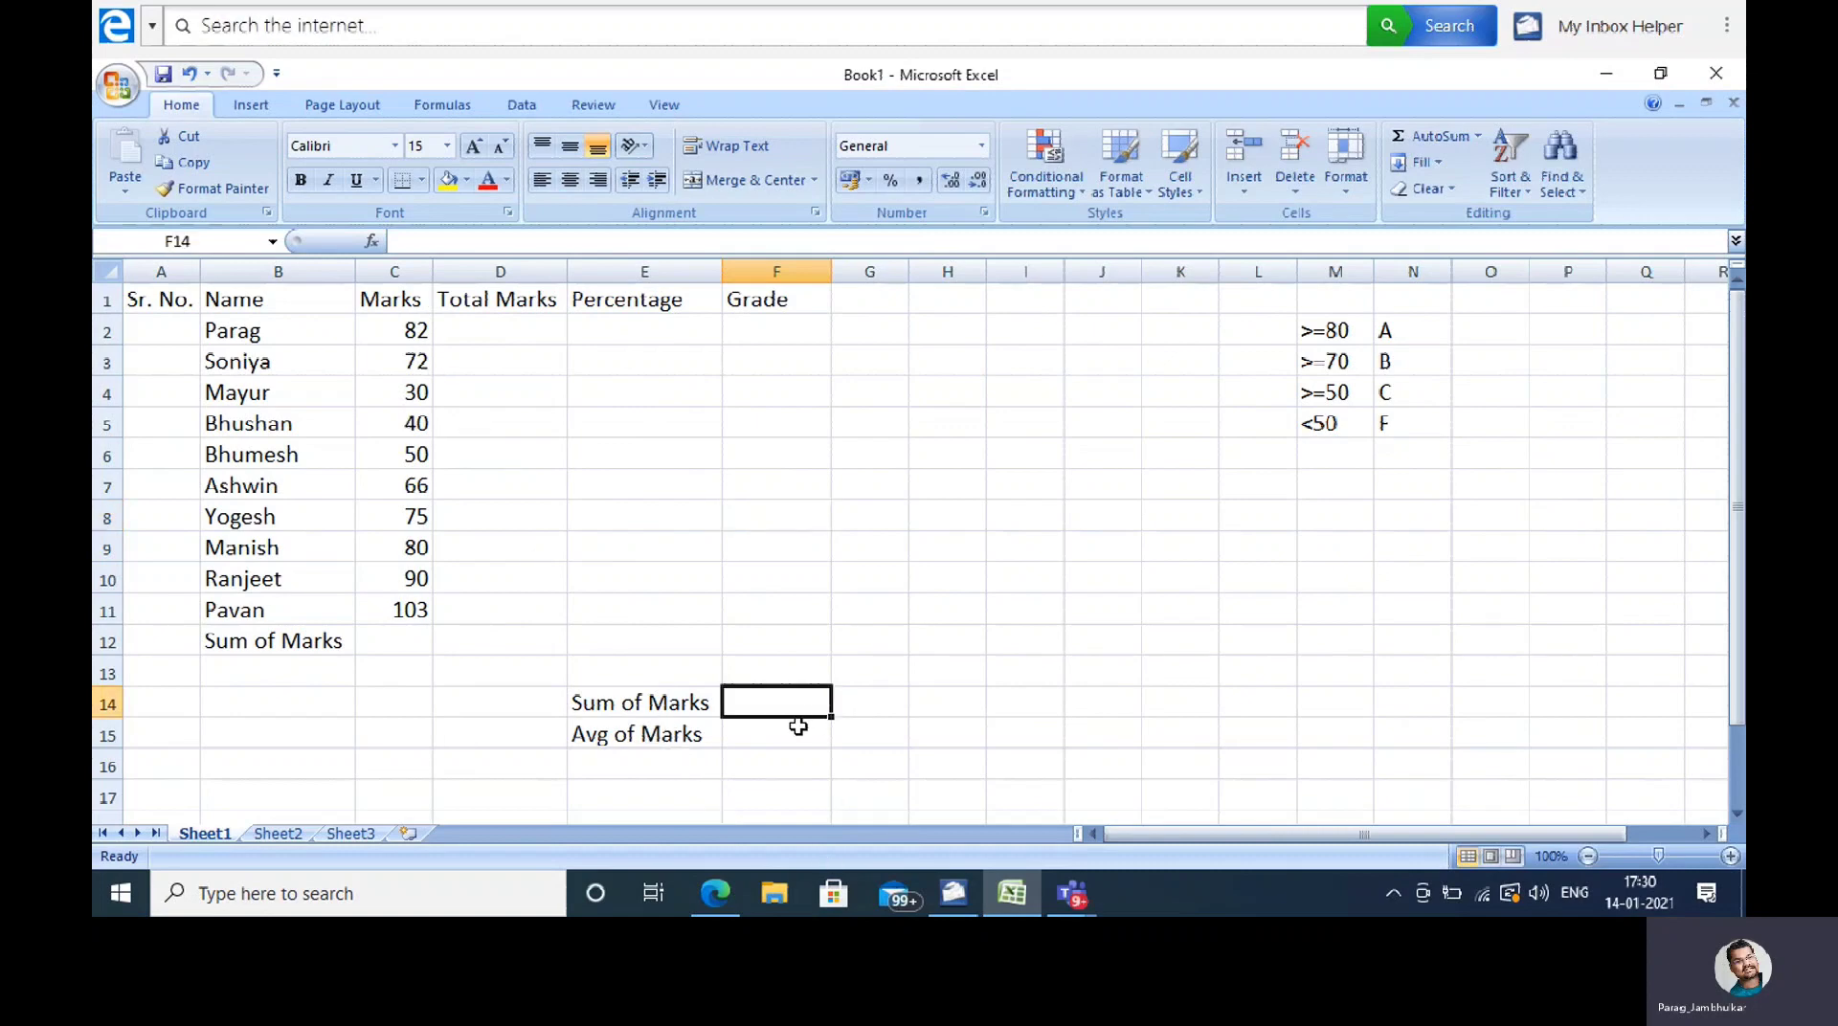
{"action": "left_click", "coordinate": [796, 732]}
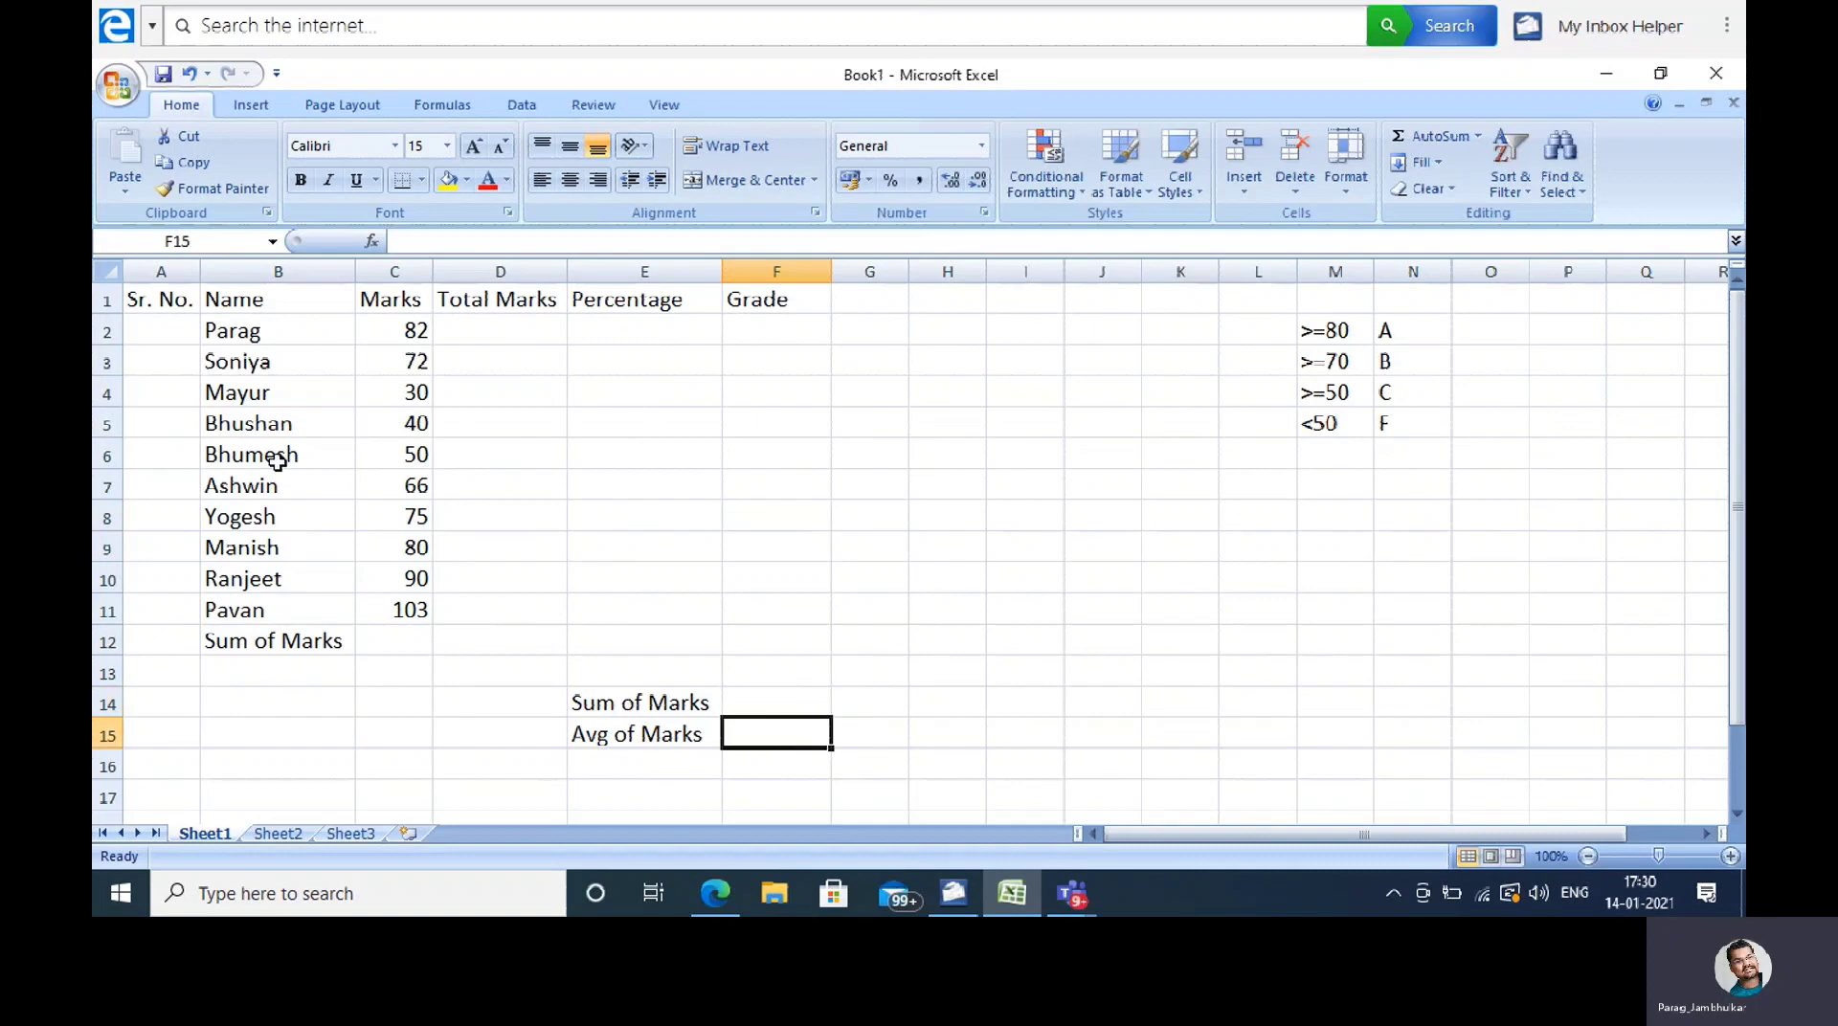
Step: Enter 1 as the first serial number in cell A2
{"action": "left_click", "coordinate": [155, 330]}
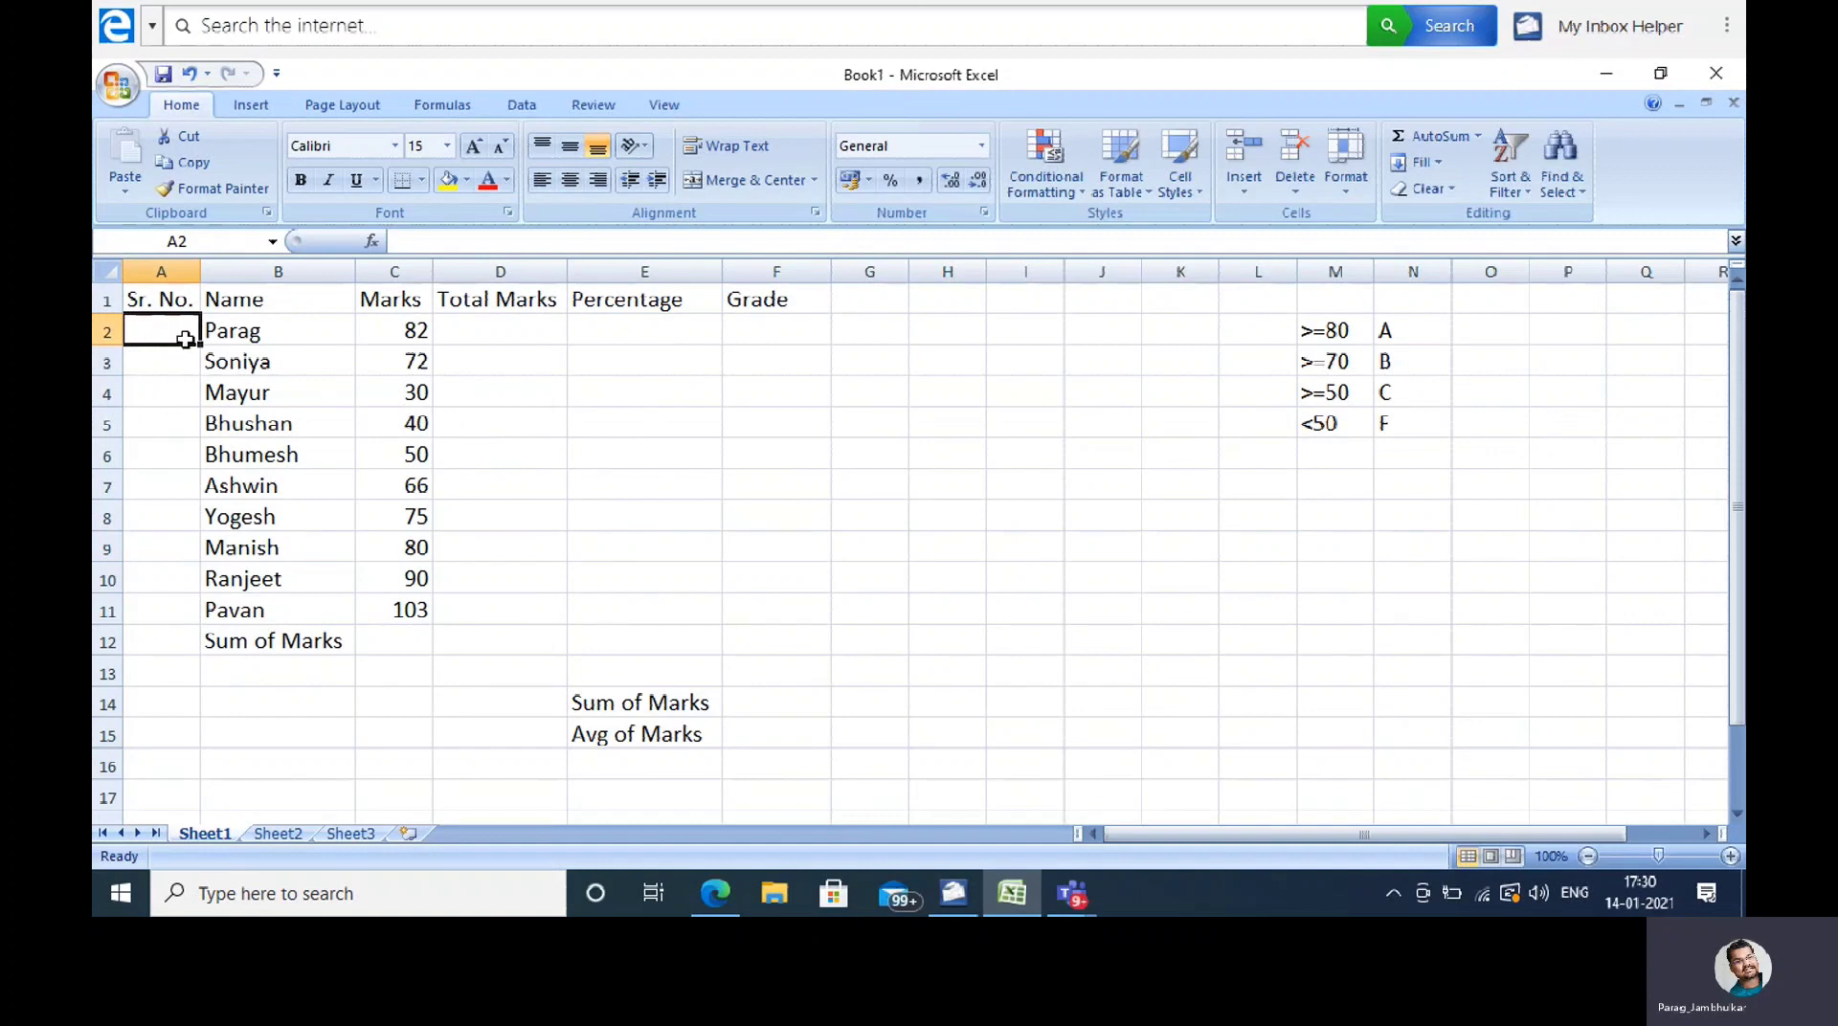
{"action": "type", "text": "1"}
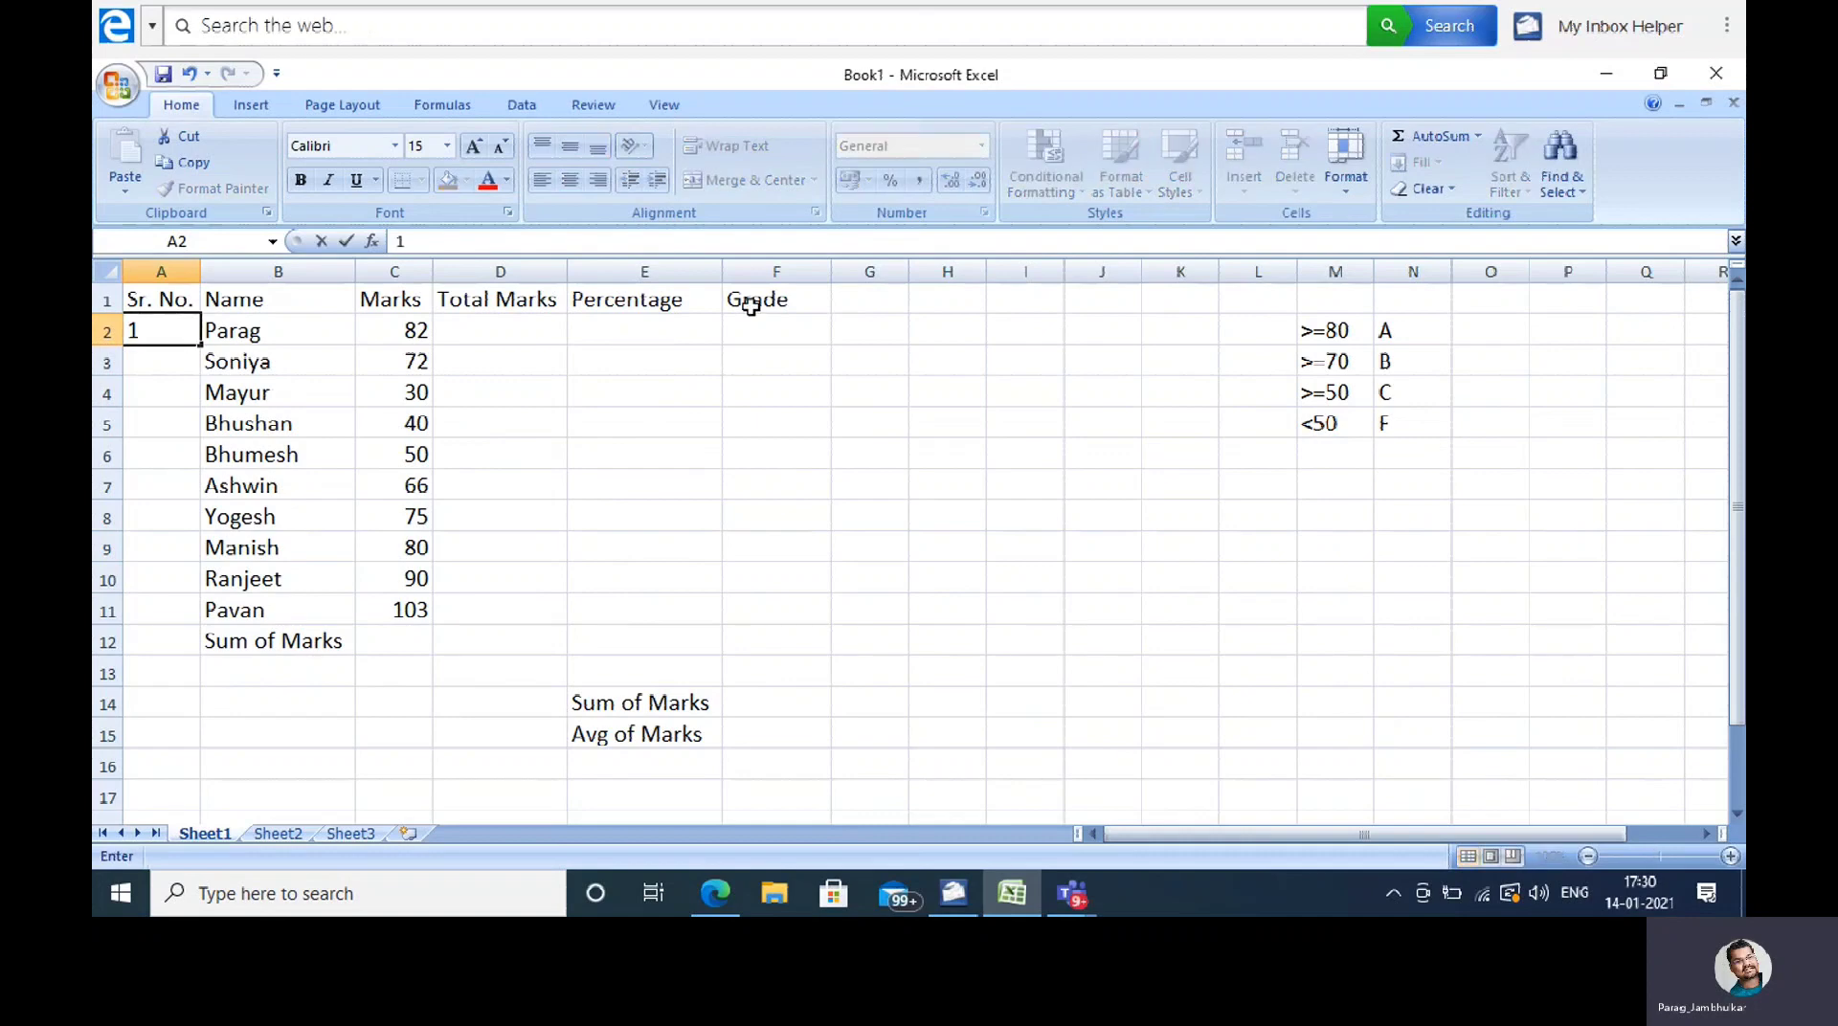
{"action": "left_click", "coordinate": [750, 420]}
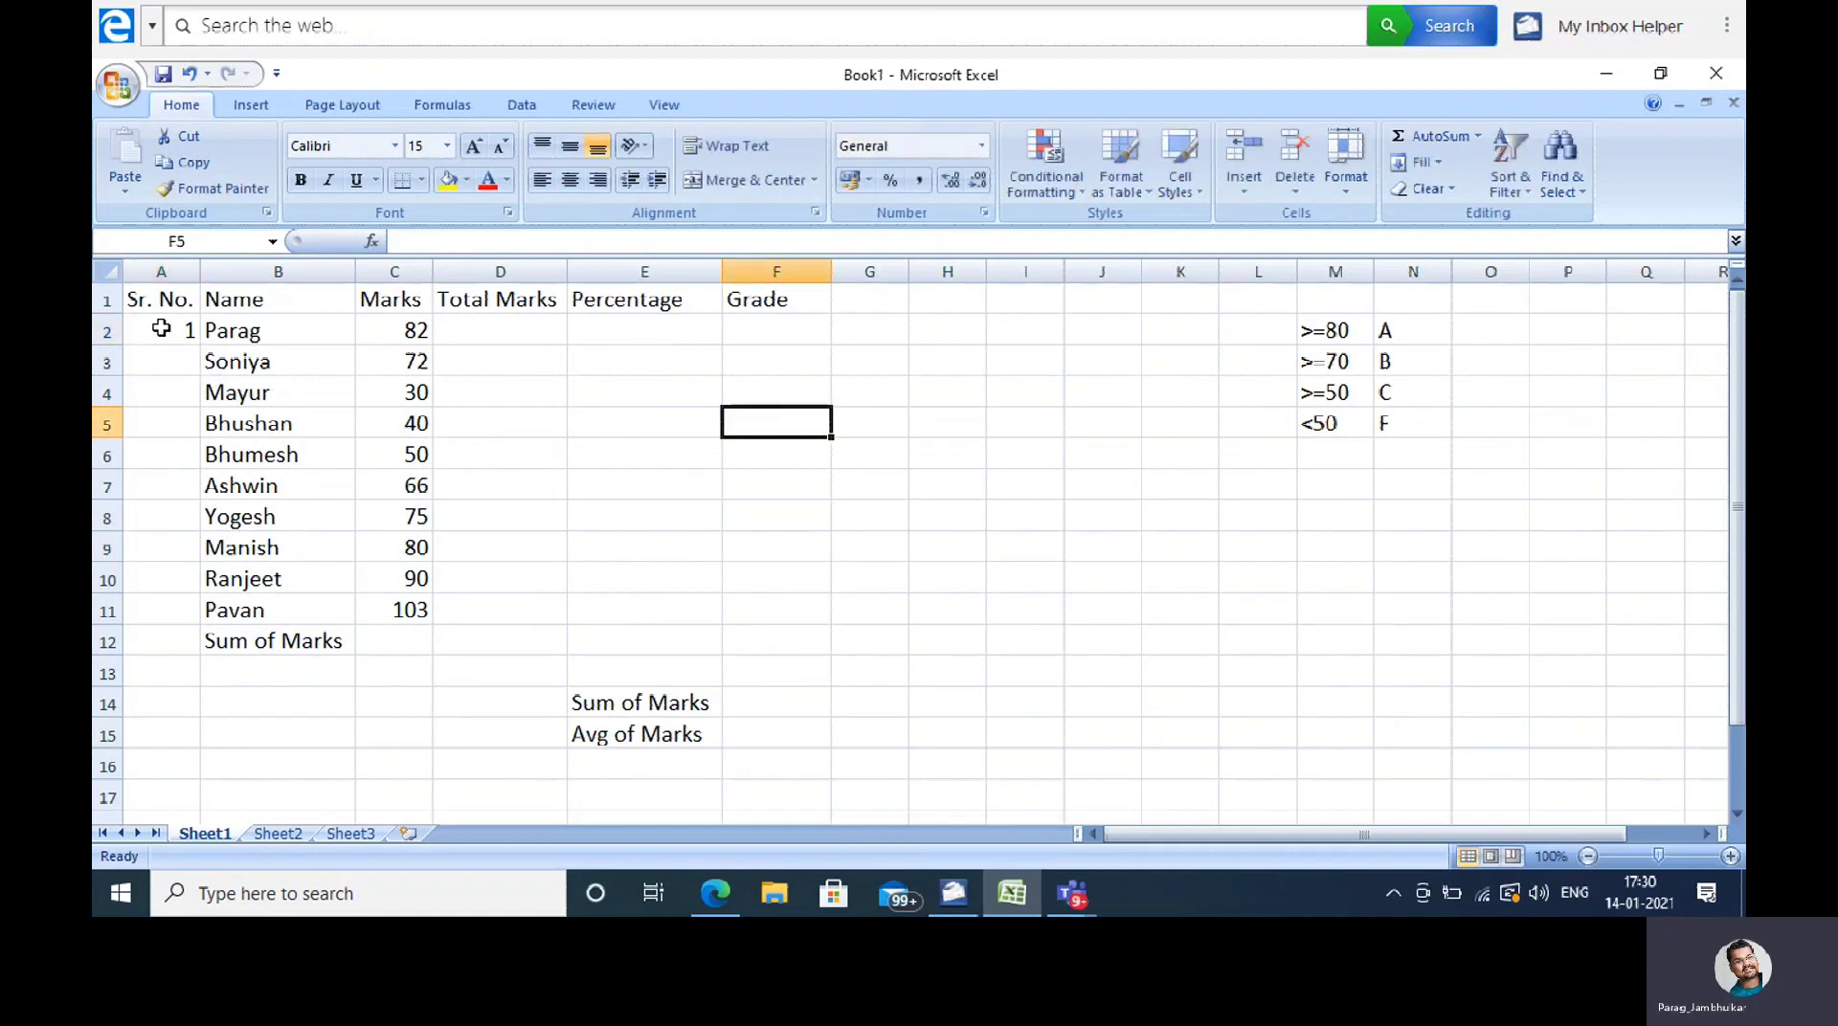
Step: Try to number the rows by filling the single value in A2 down to A6, and undo the fill
{"action": "left_click_drag", "start_coordinate": [166, 335], "coordinate": [165, 451]}
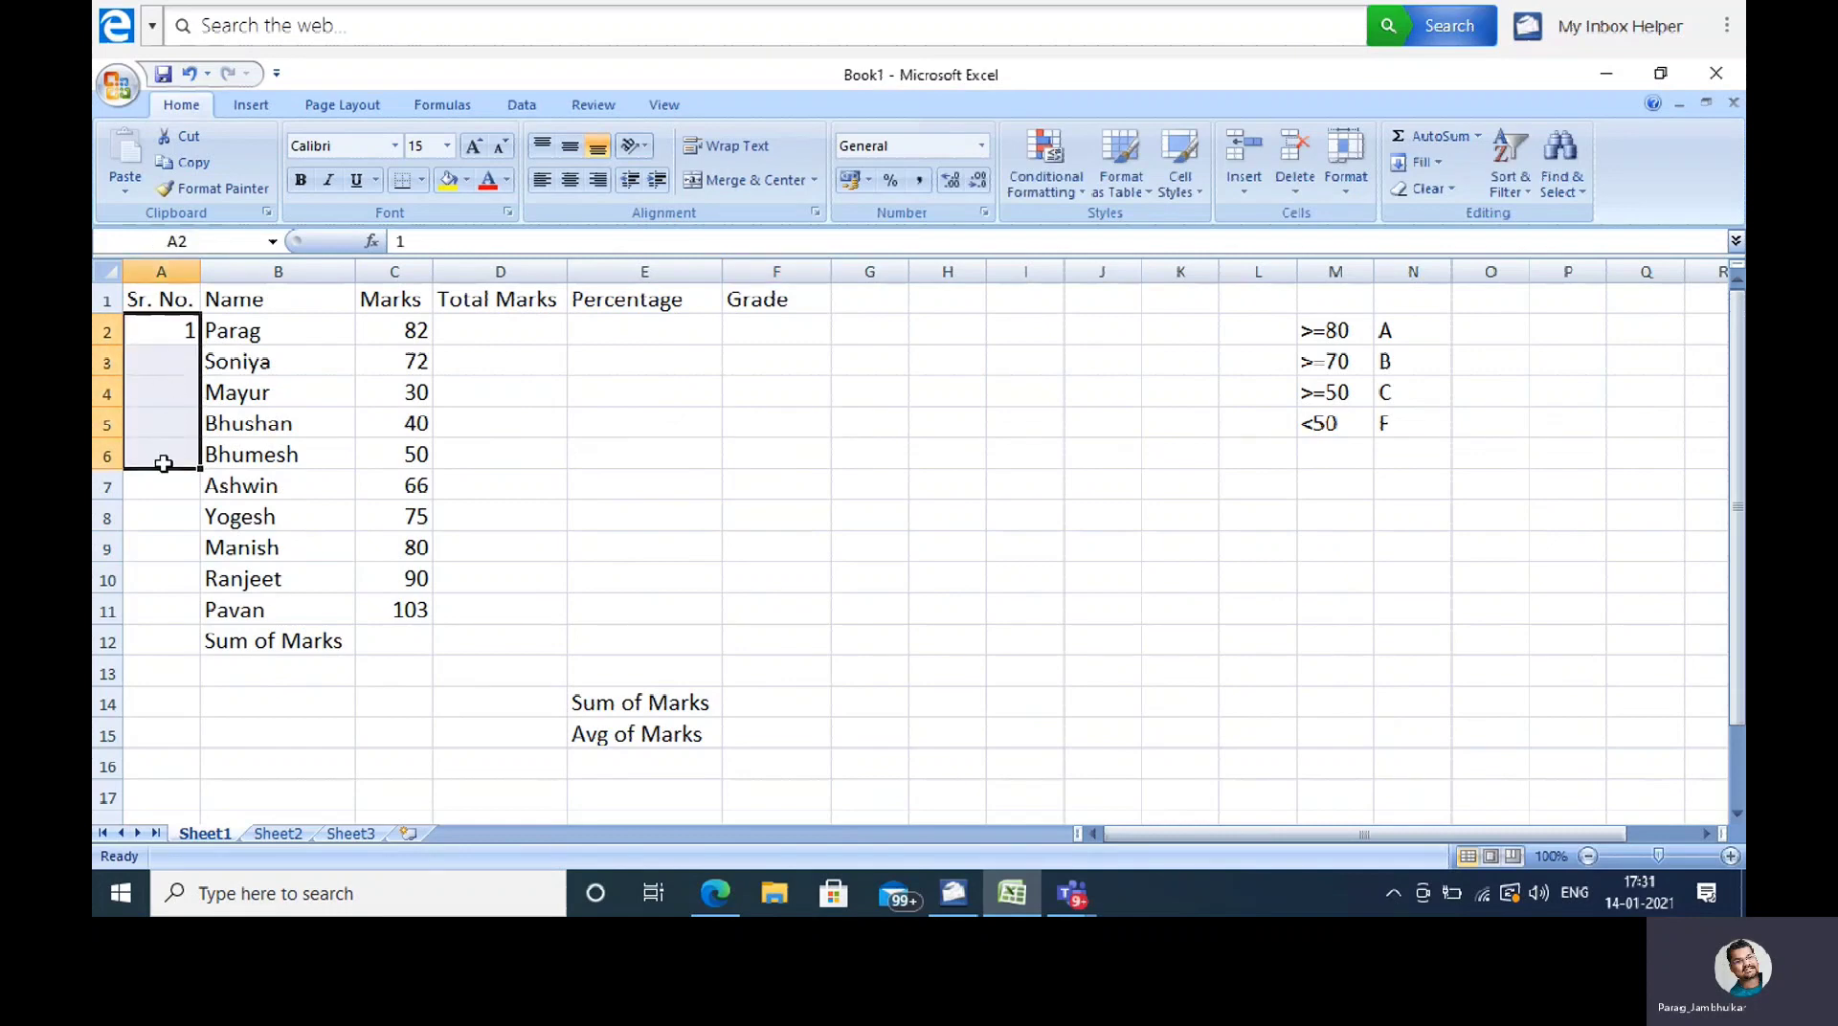
{"action": "left_click", "coordinate": [624, 488]}
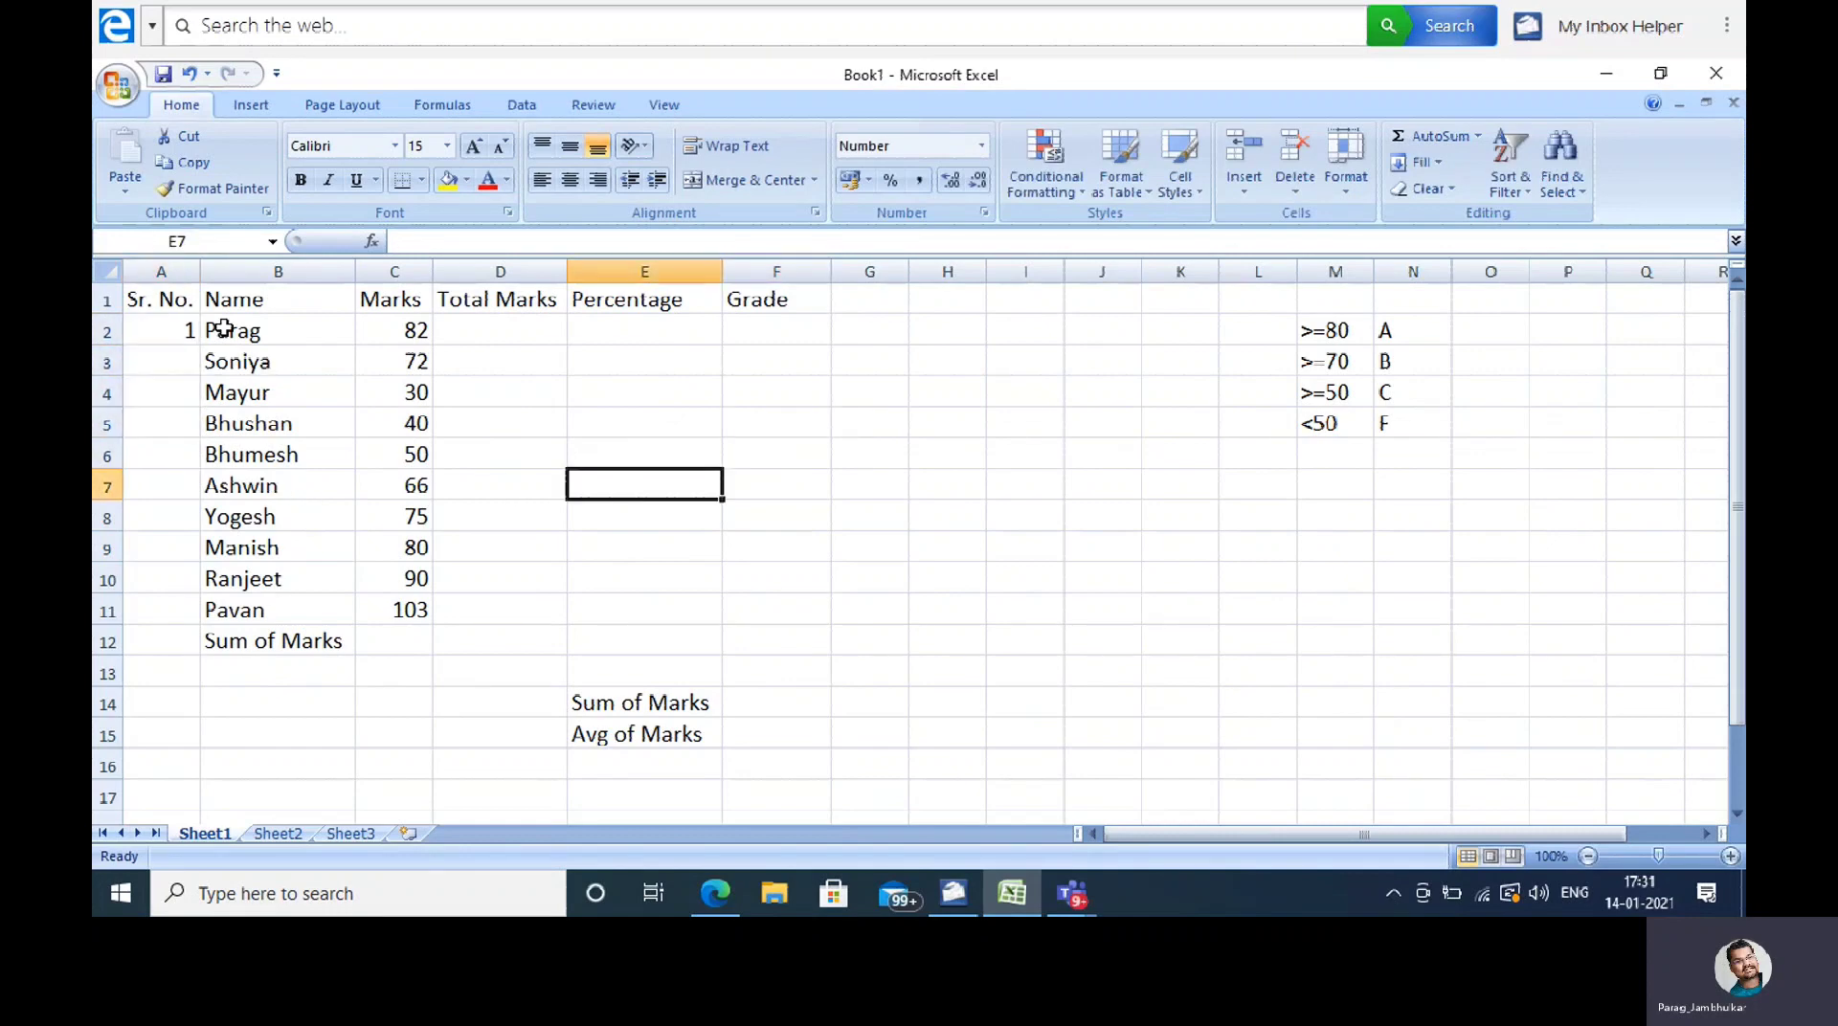
{"action": "left_click", "coordinate": [169, 330]}
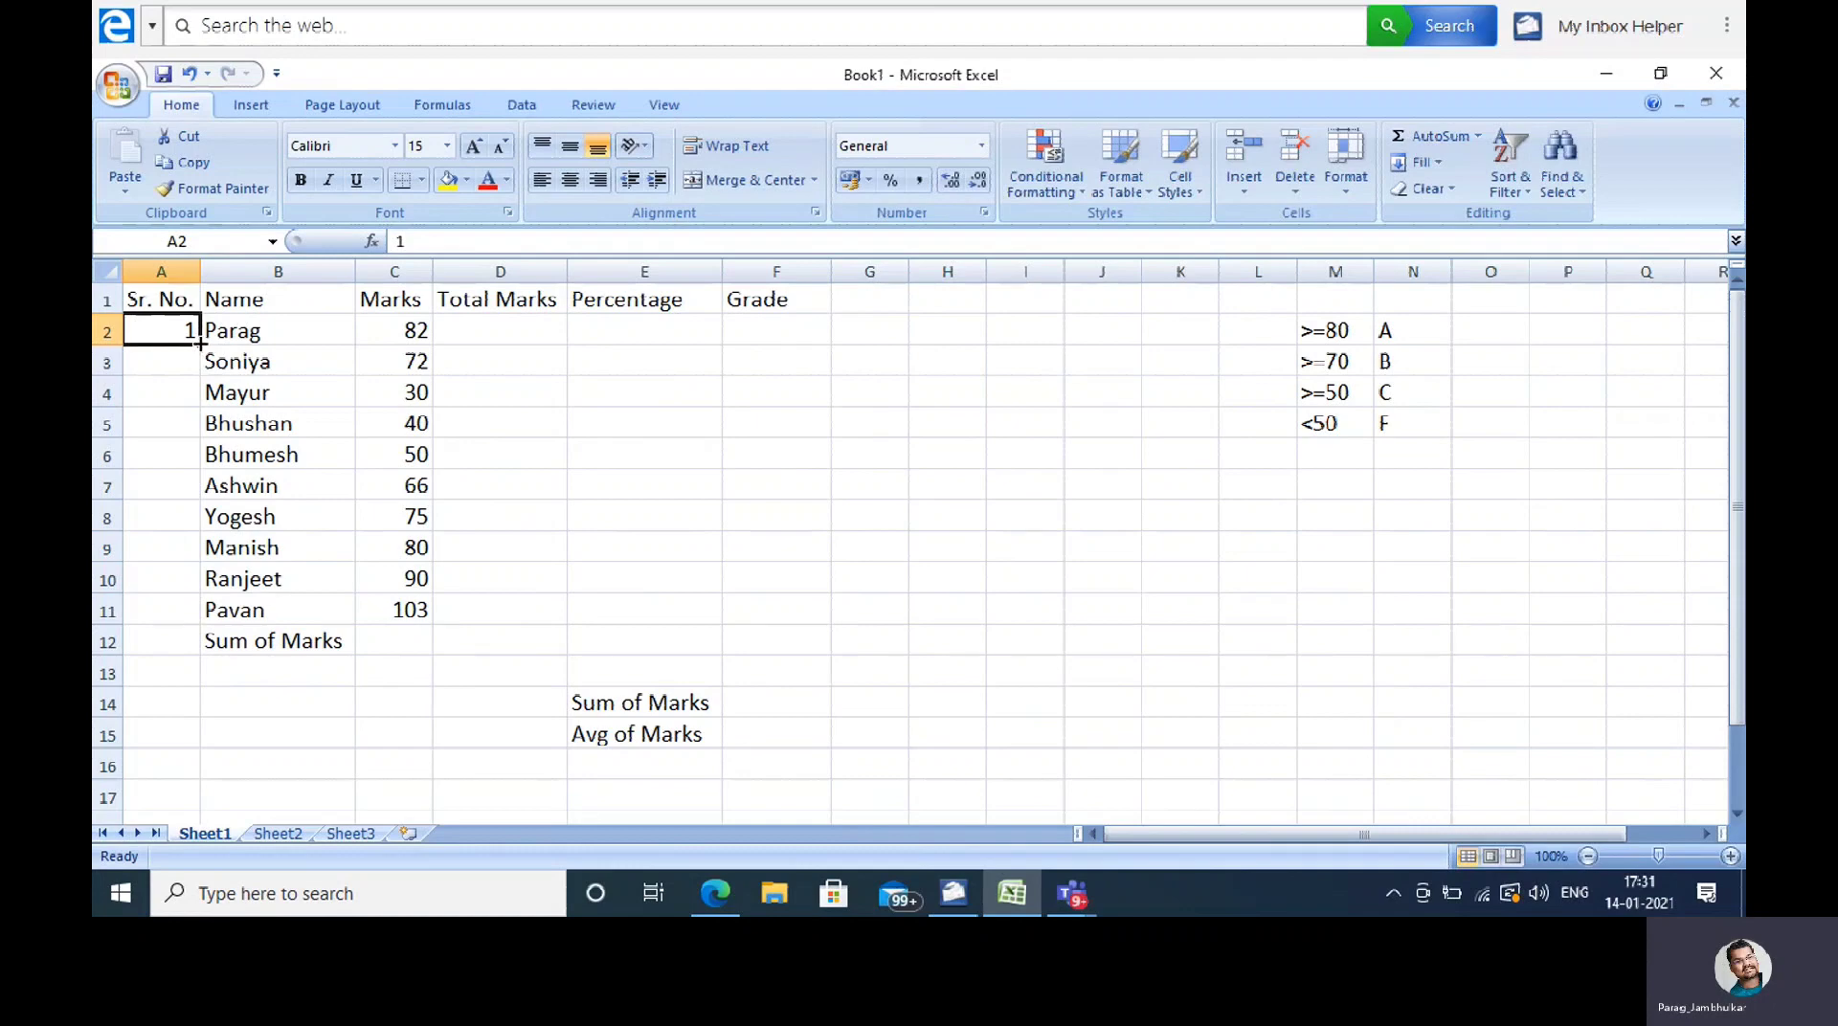
{"action": "left_click_drag", "start_coordinate": [199, 343], "coordinate": [186, 479]}
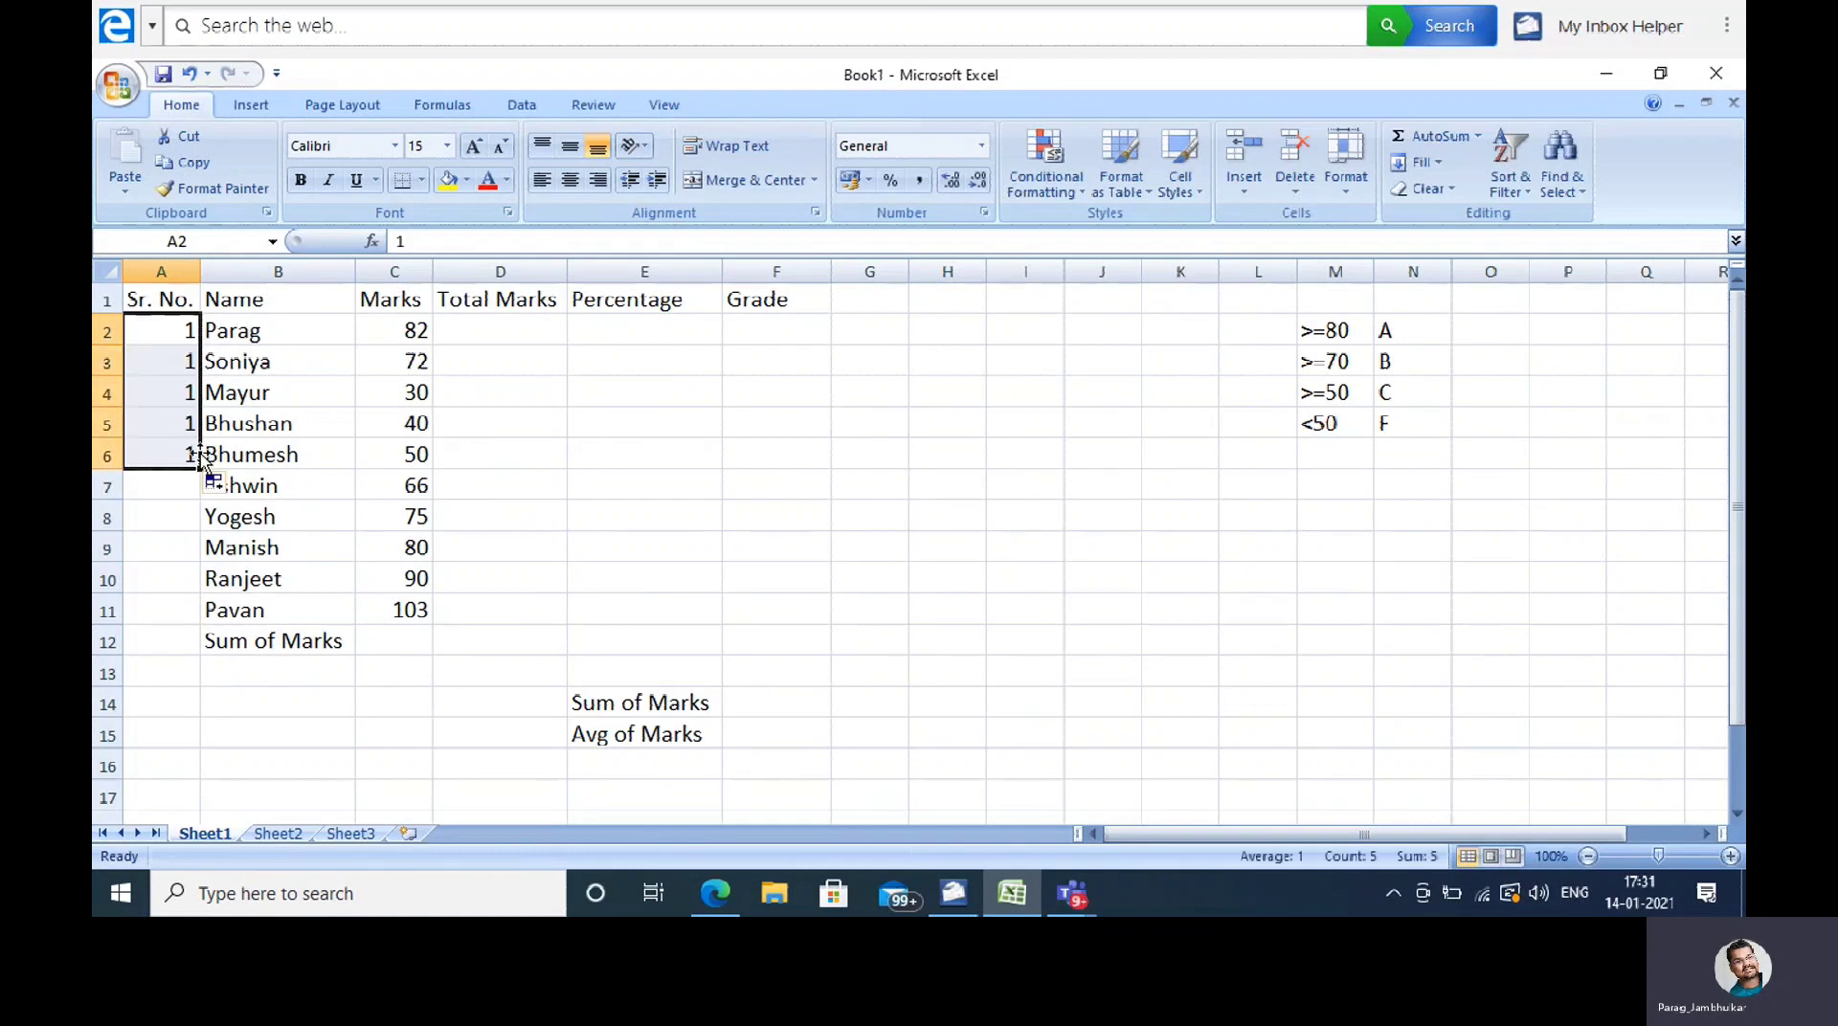
{"action": "left_click", "coordinate": [537, 471]}
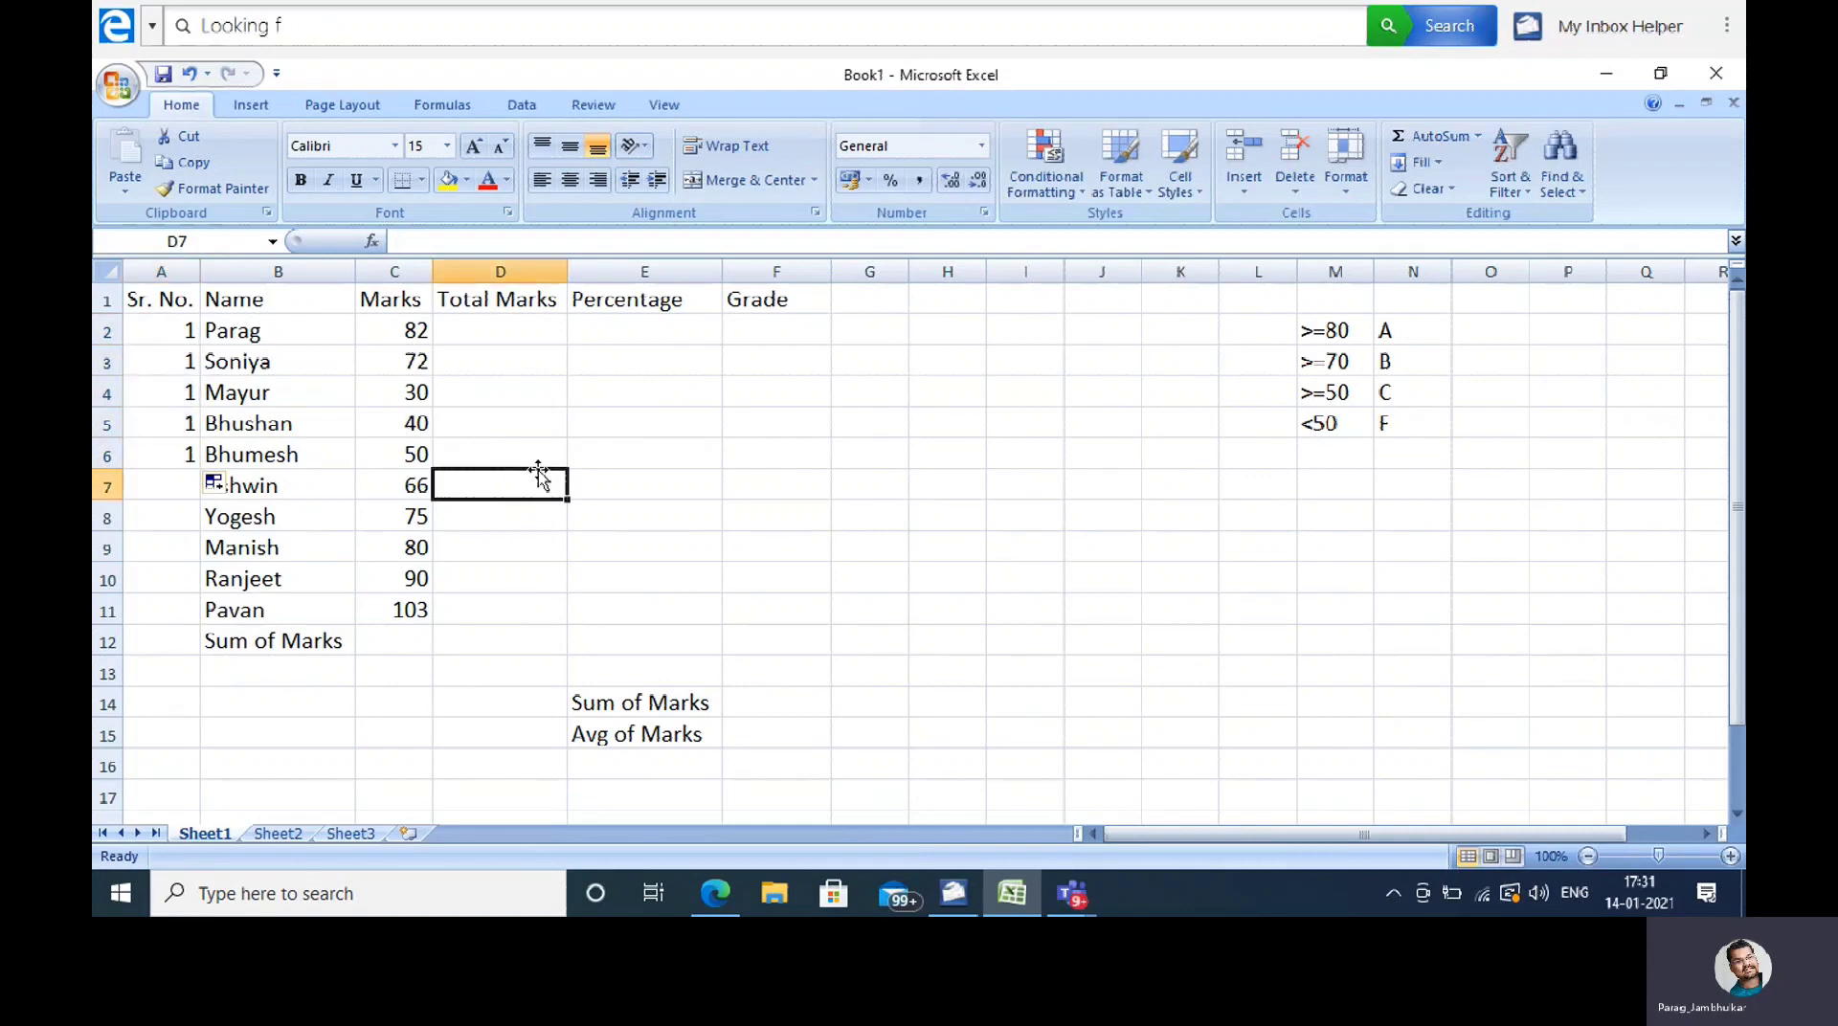
{"action": "key", "text": "ctrl+z"}
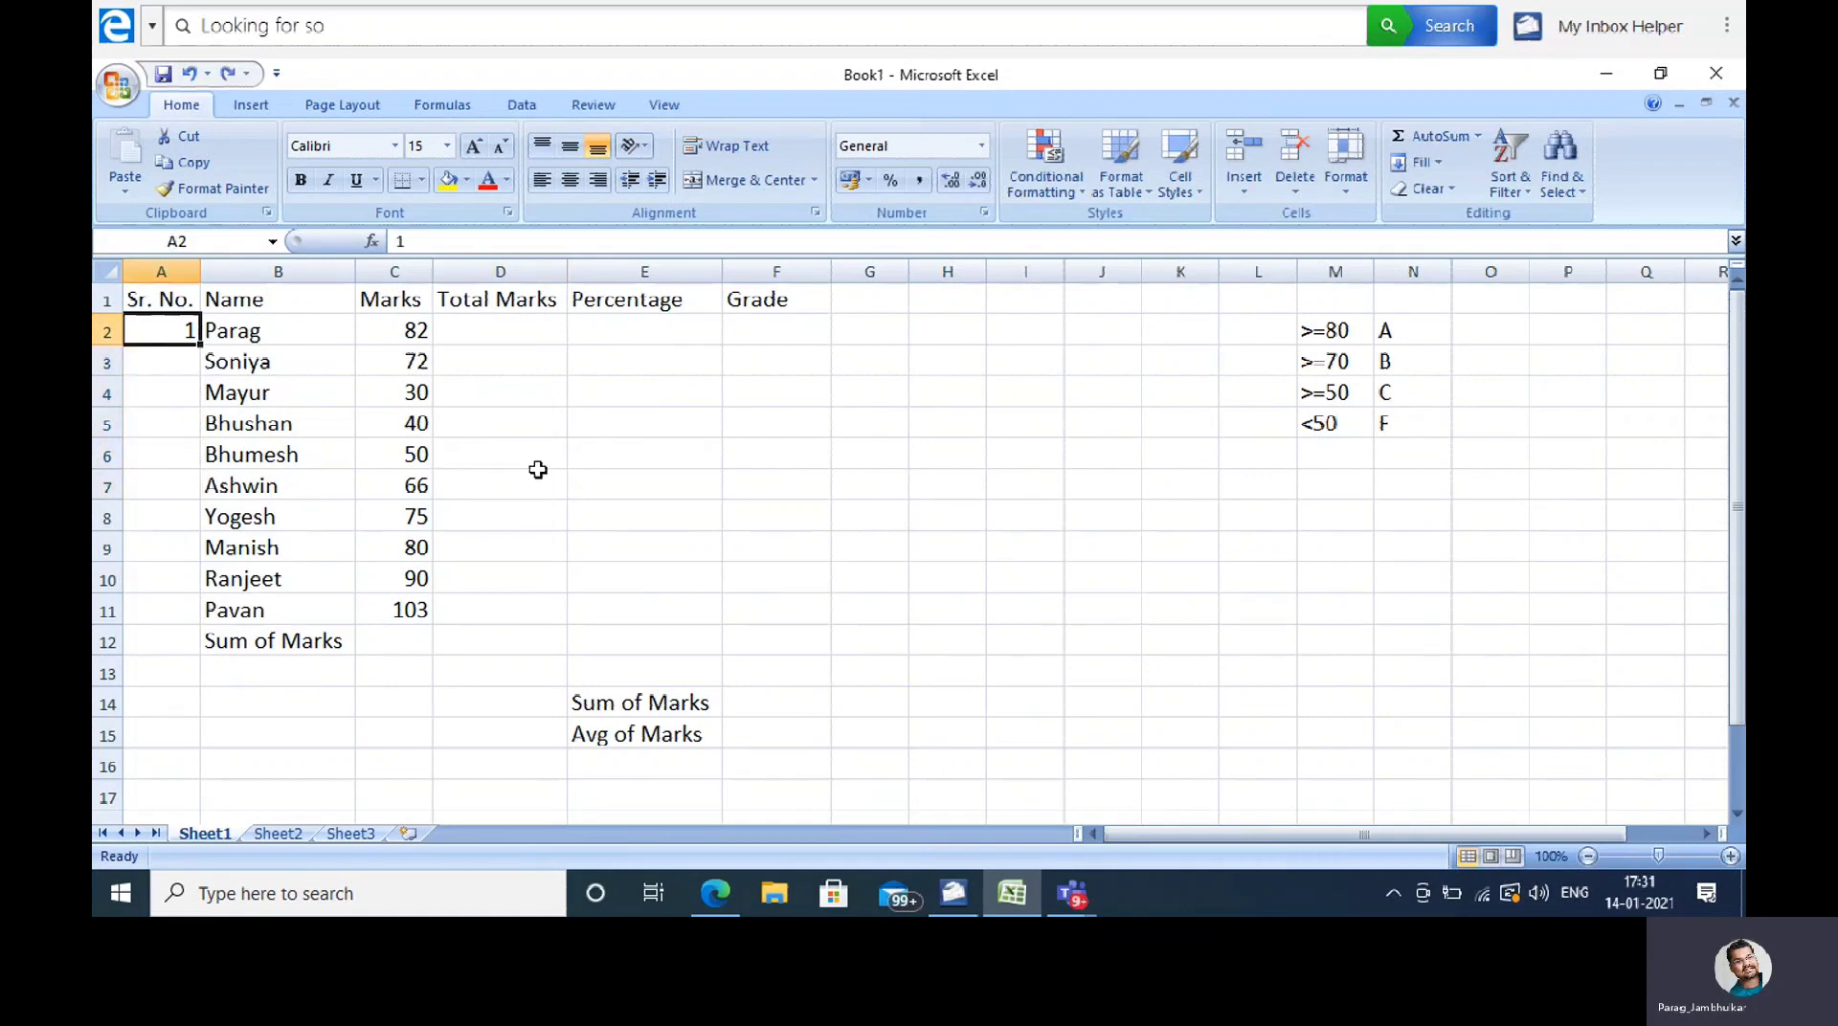
Step: Enter 2 in A3 and extend the series from A2:A3 down to A11 to number all the students
{"action": "left_click", "coordinate": [174, 364]}
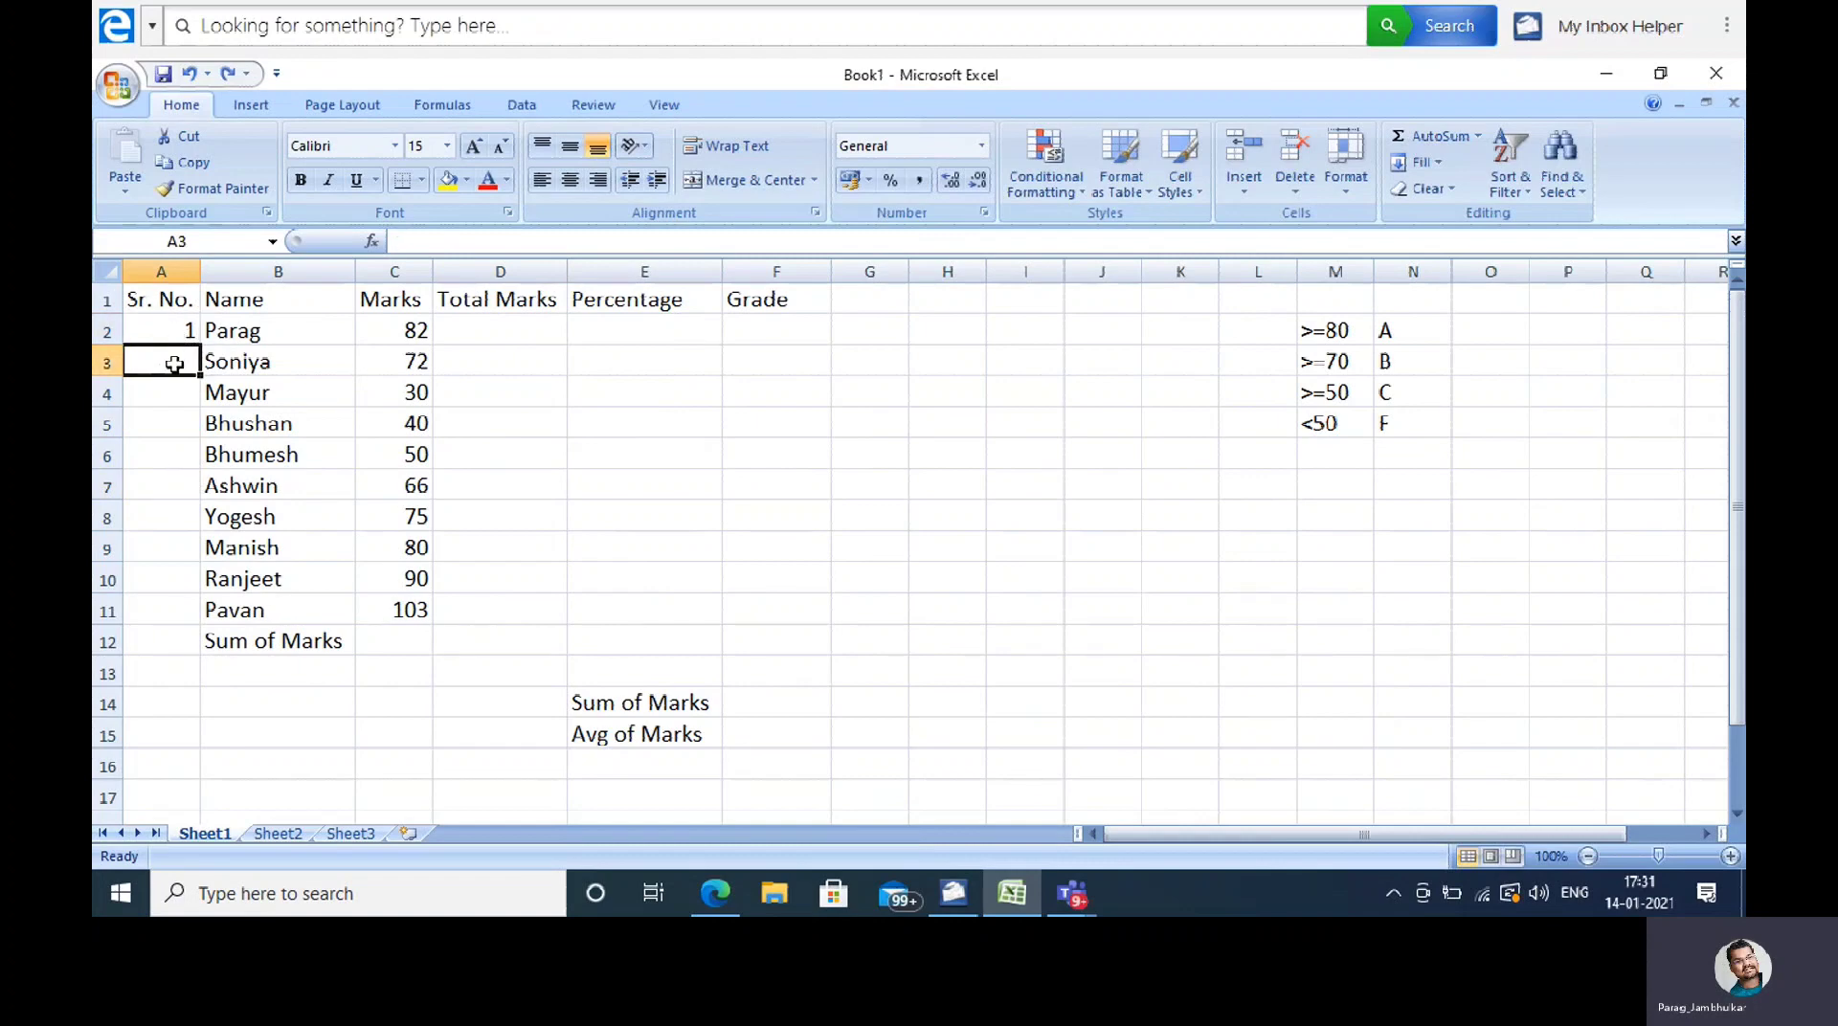
{"action": "type", "text": "2"}
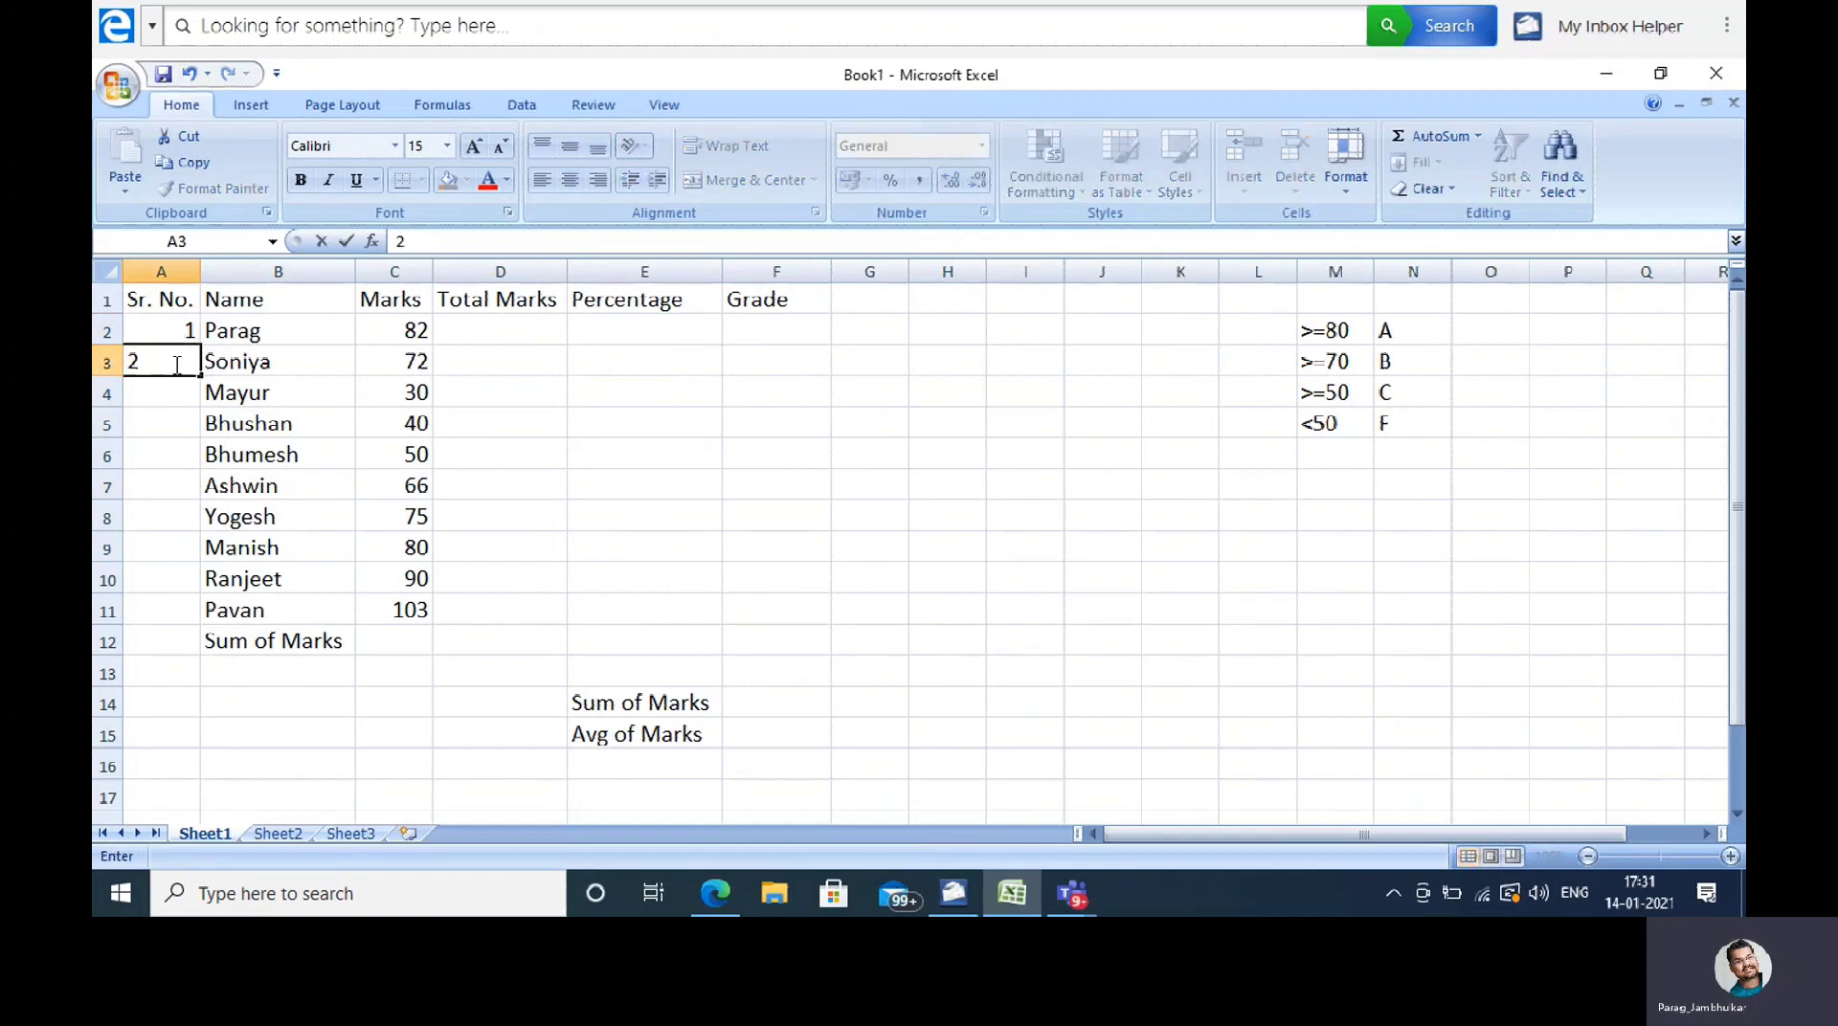
{"action": "left_click", "coordinate": [351, 425]}
{"action": "left_click", "coordinate": [170, 324]}
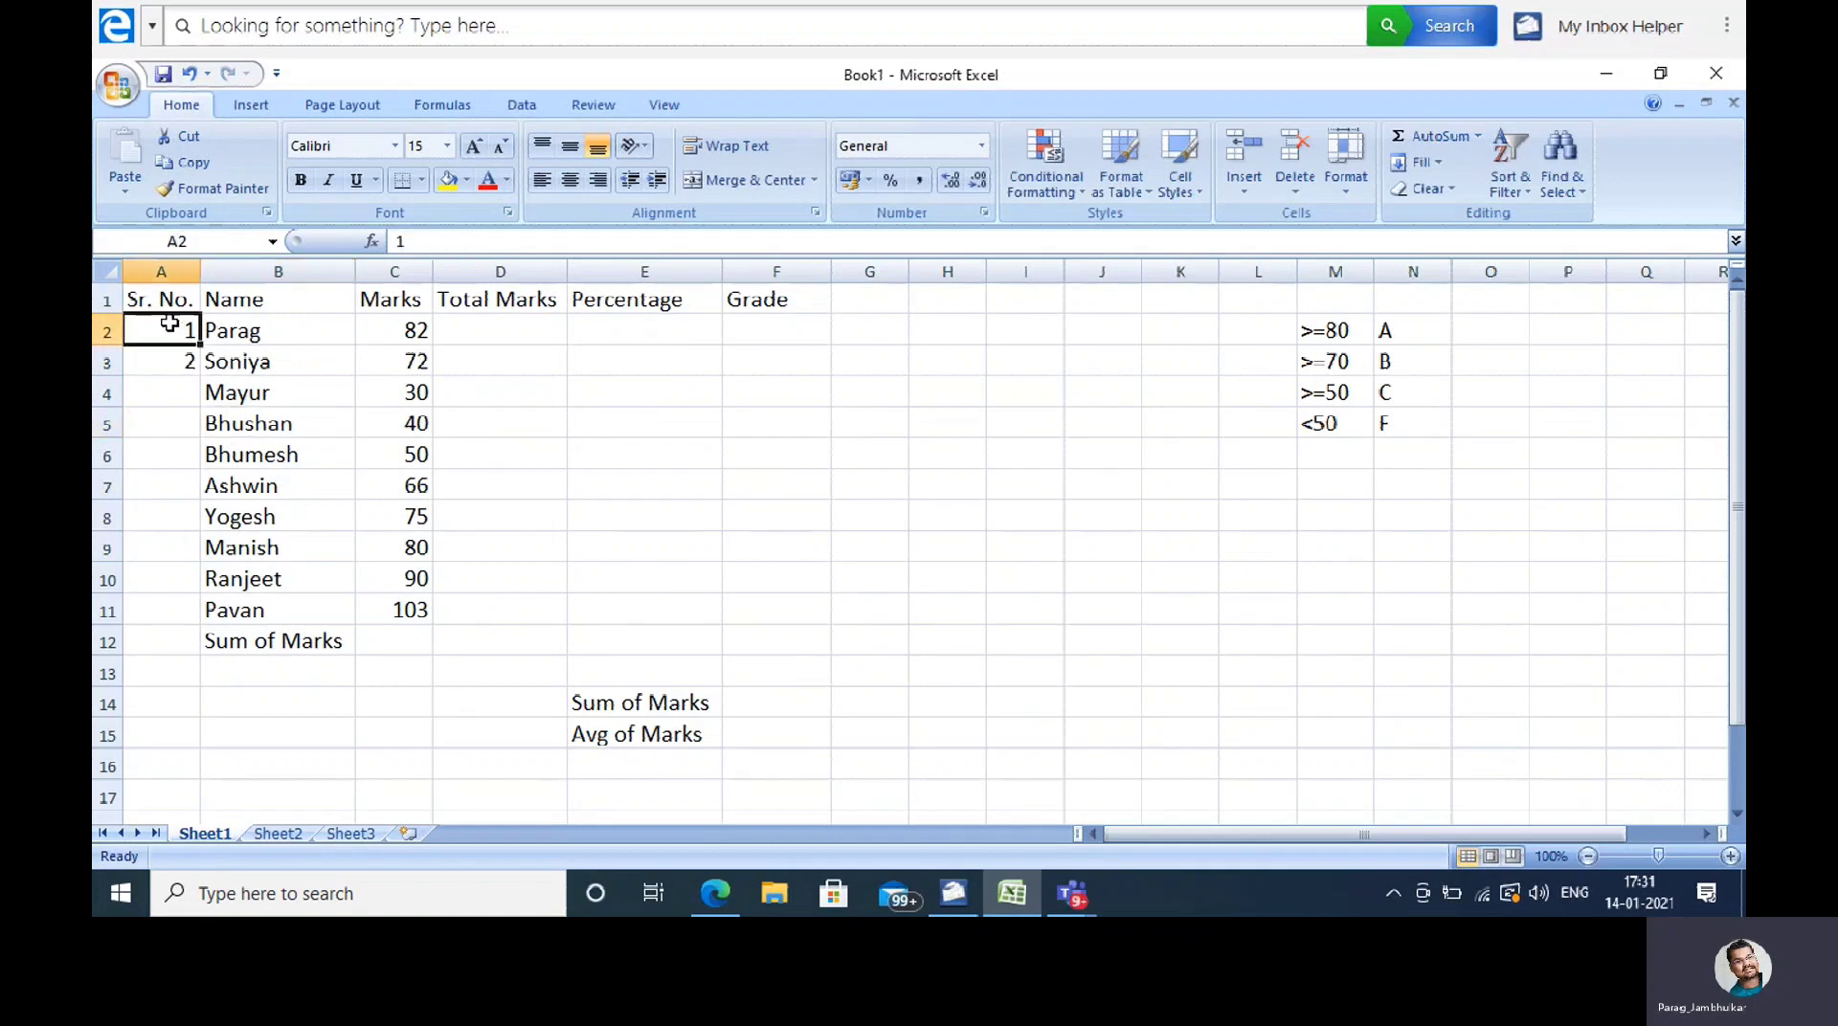
{"action": "left_click_drag", "start_coordinate": [170, 324], "coordinate": [169, 356]}
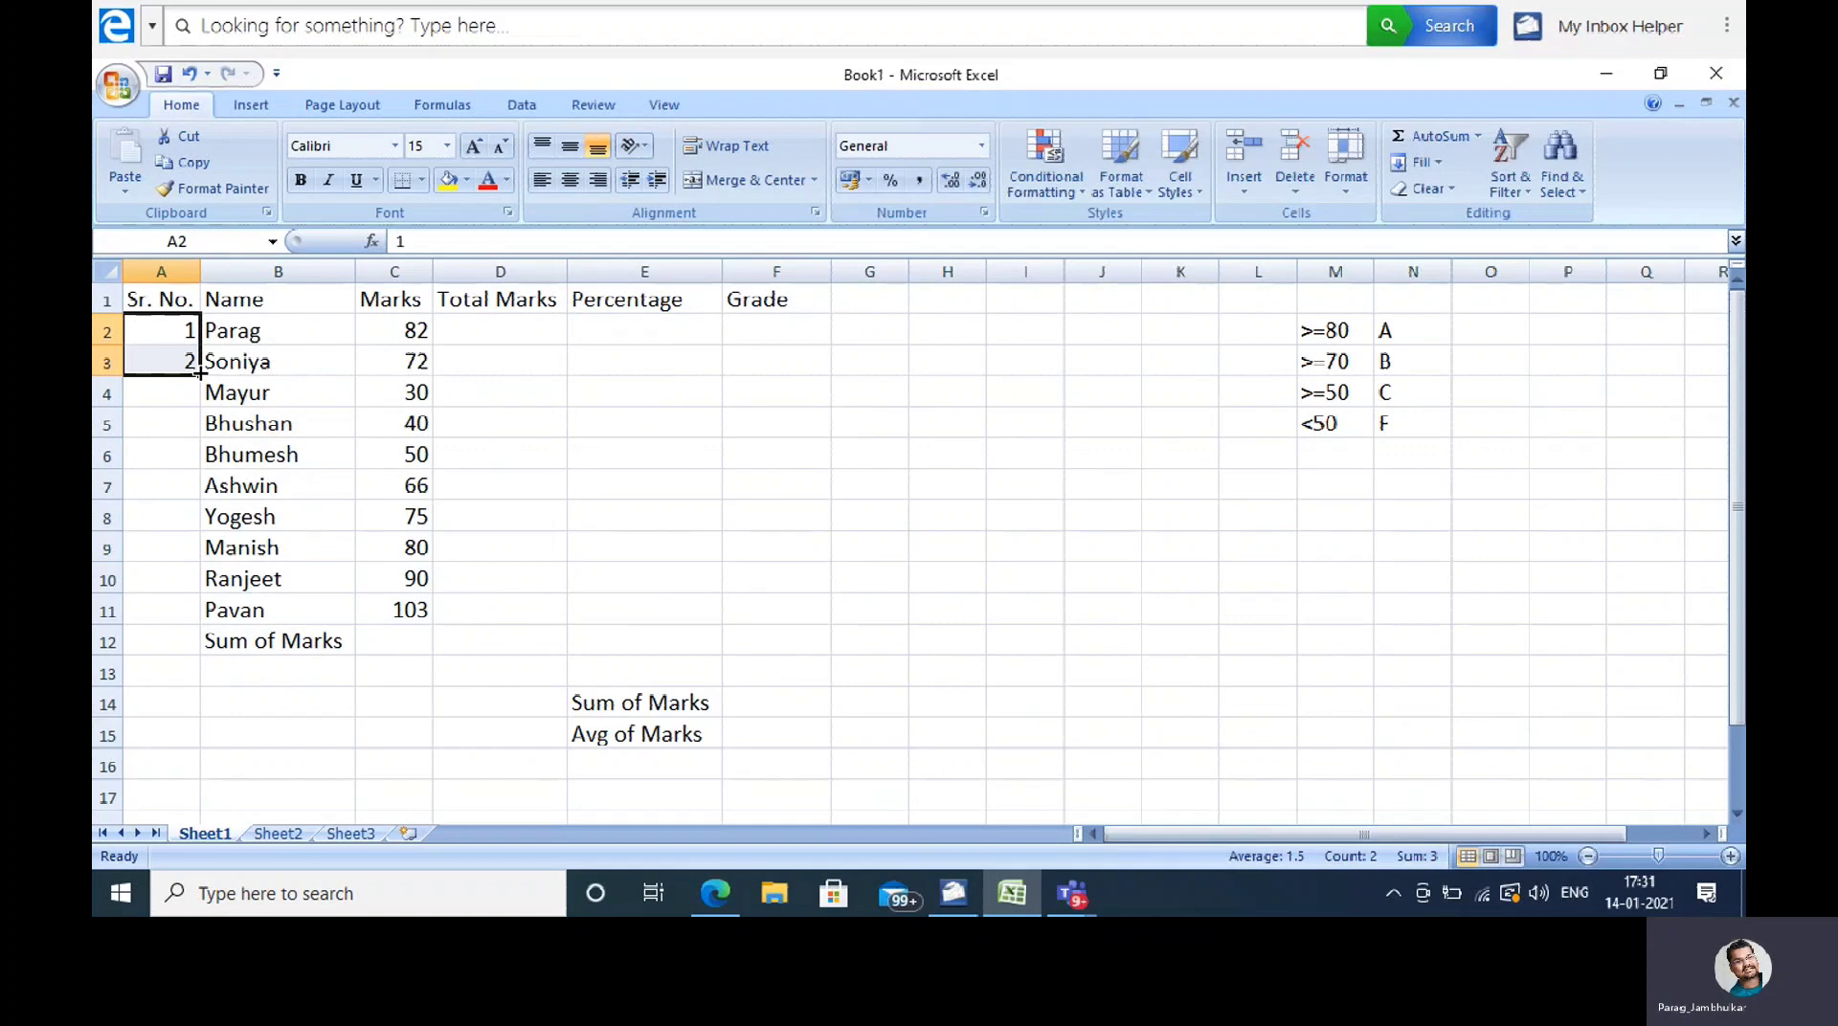
{"action": "left_click_drag", "start_coordinate": [199, 373], "coordinate": [187, 627]}
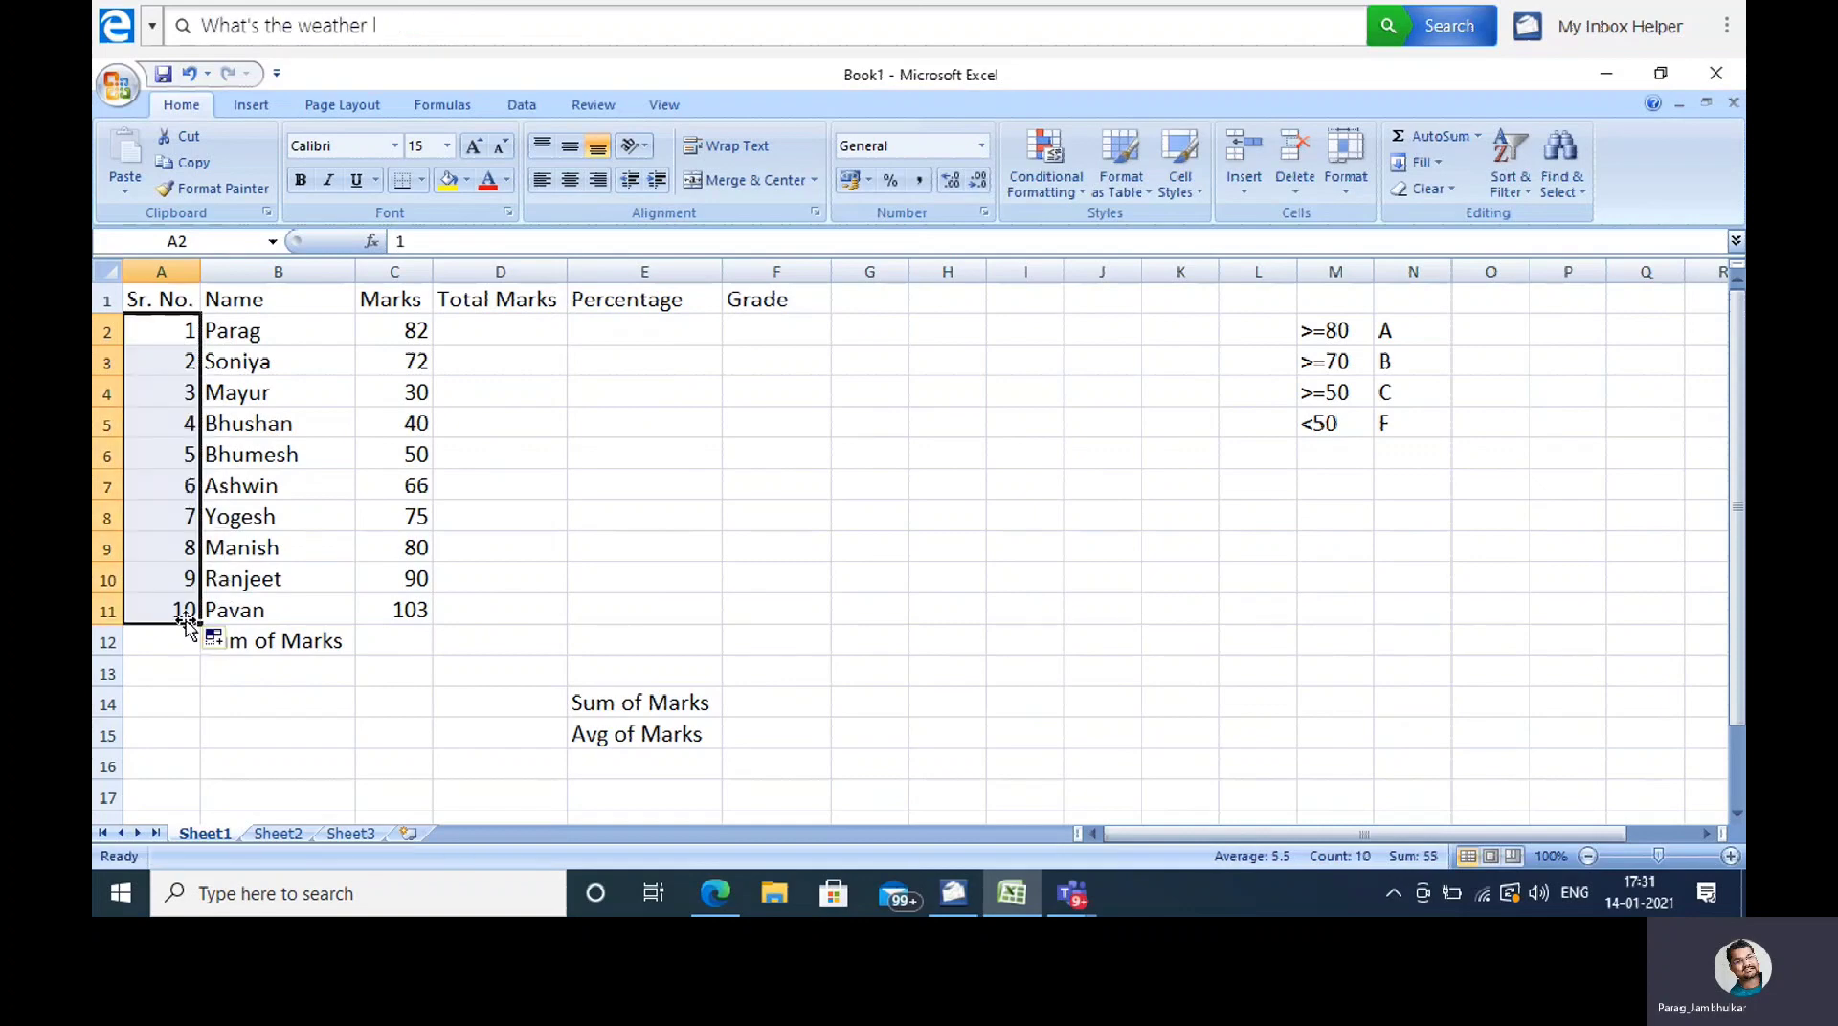
{"action": "left_click", "coordinate": [948, 300]}
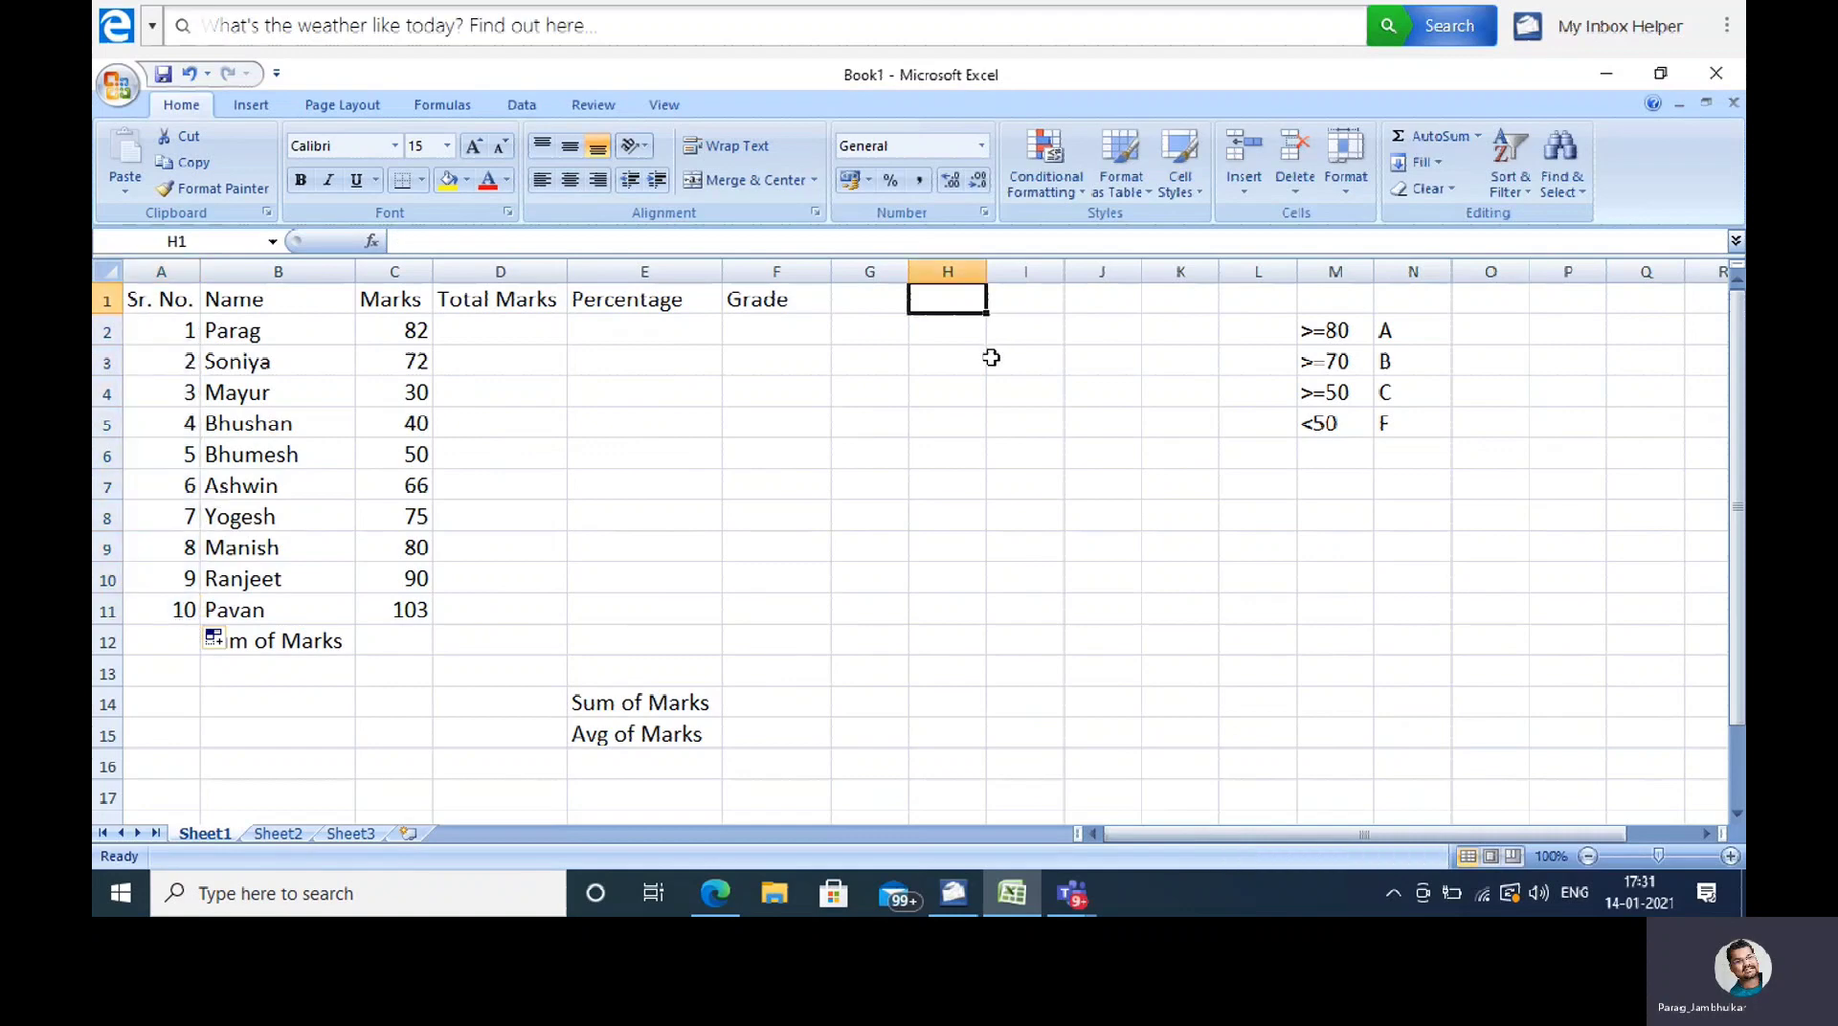
Step: Enter 3 in I2 and 6 in I3, and extend the series down to I14
{"action": "left_click", "coordinate": [1045, 339]}
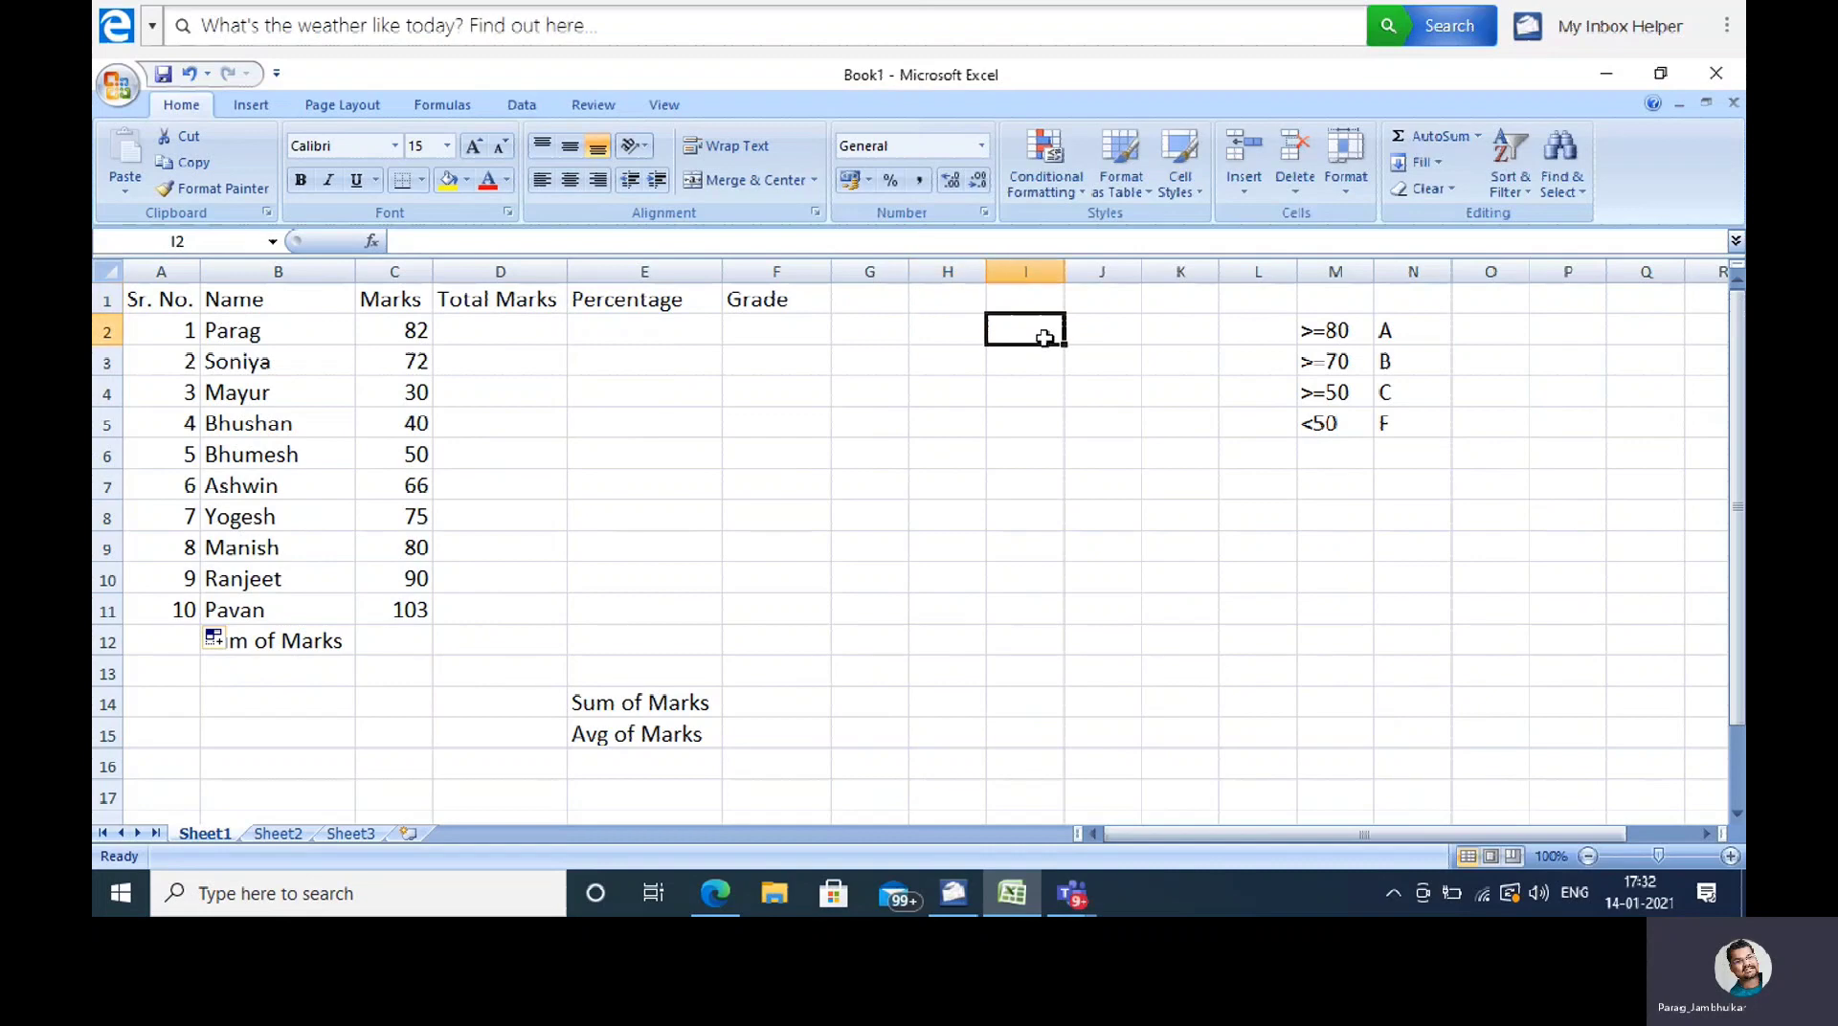
{"action": "type", "text": "3"}
{"action": "key", "text": "Return"}
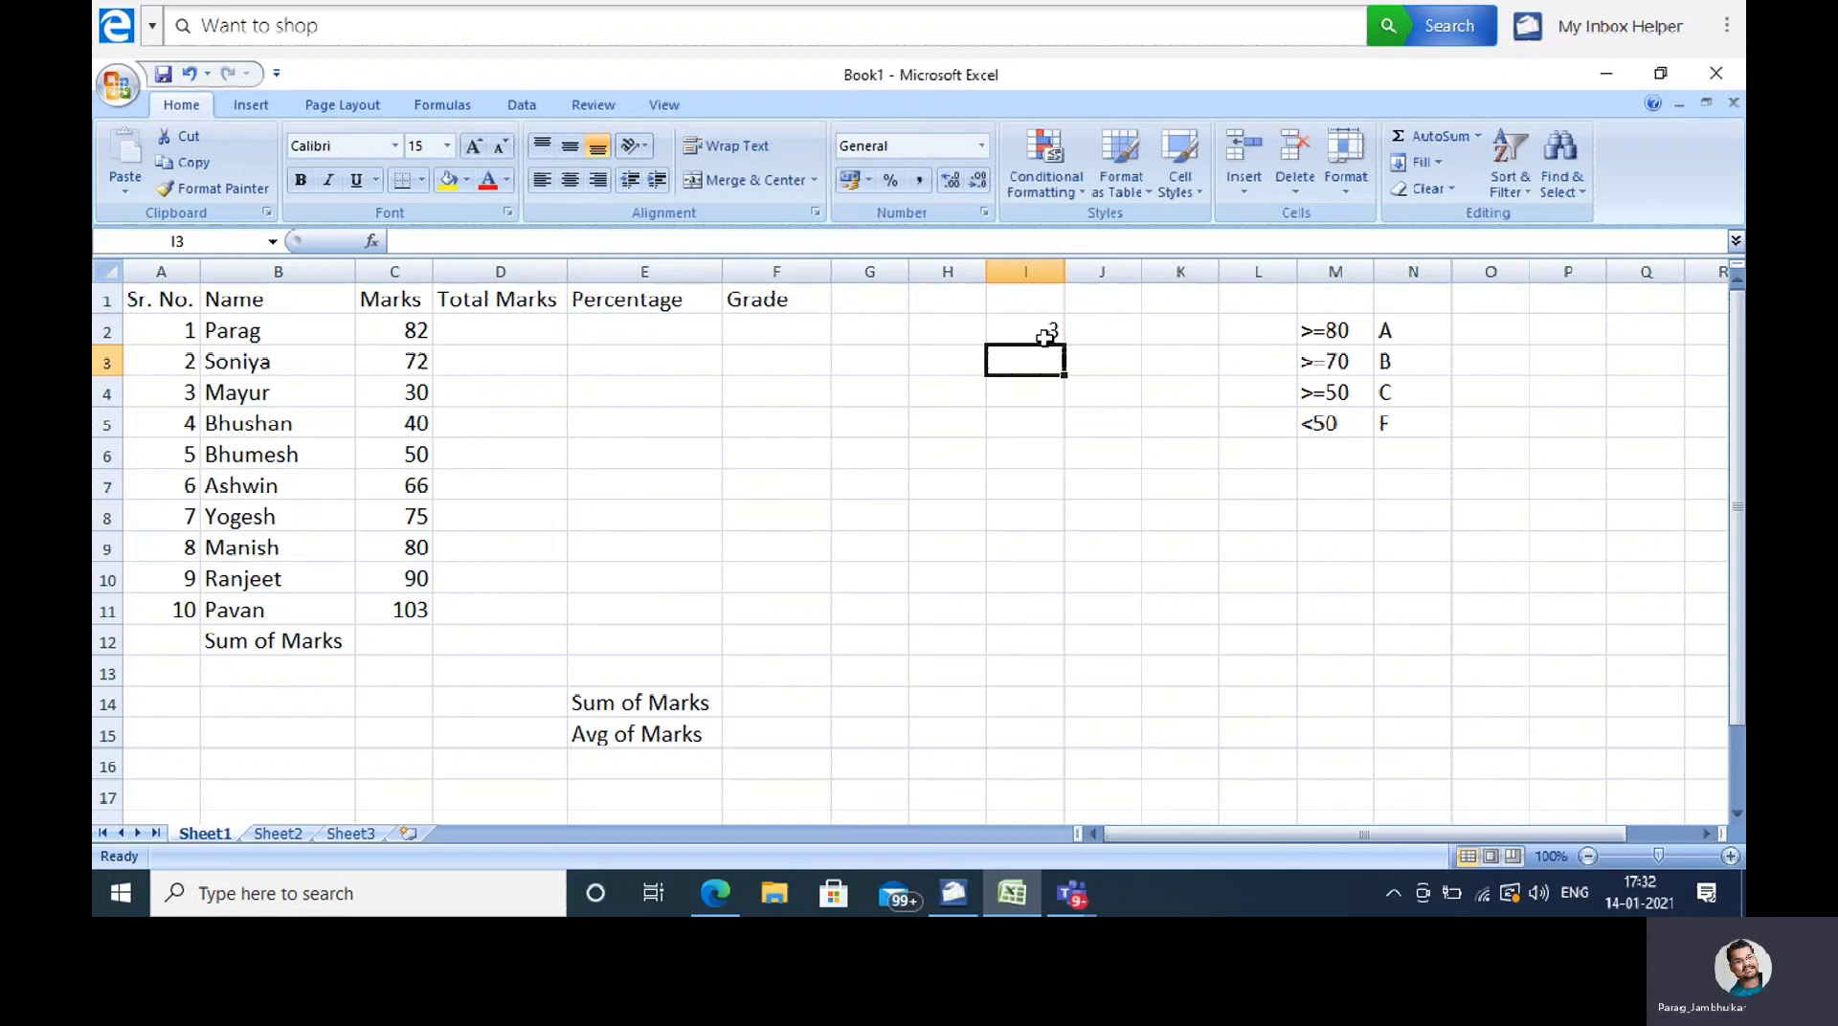
{"action": "type", "text": "6"}
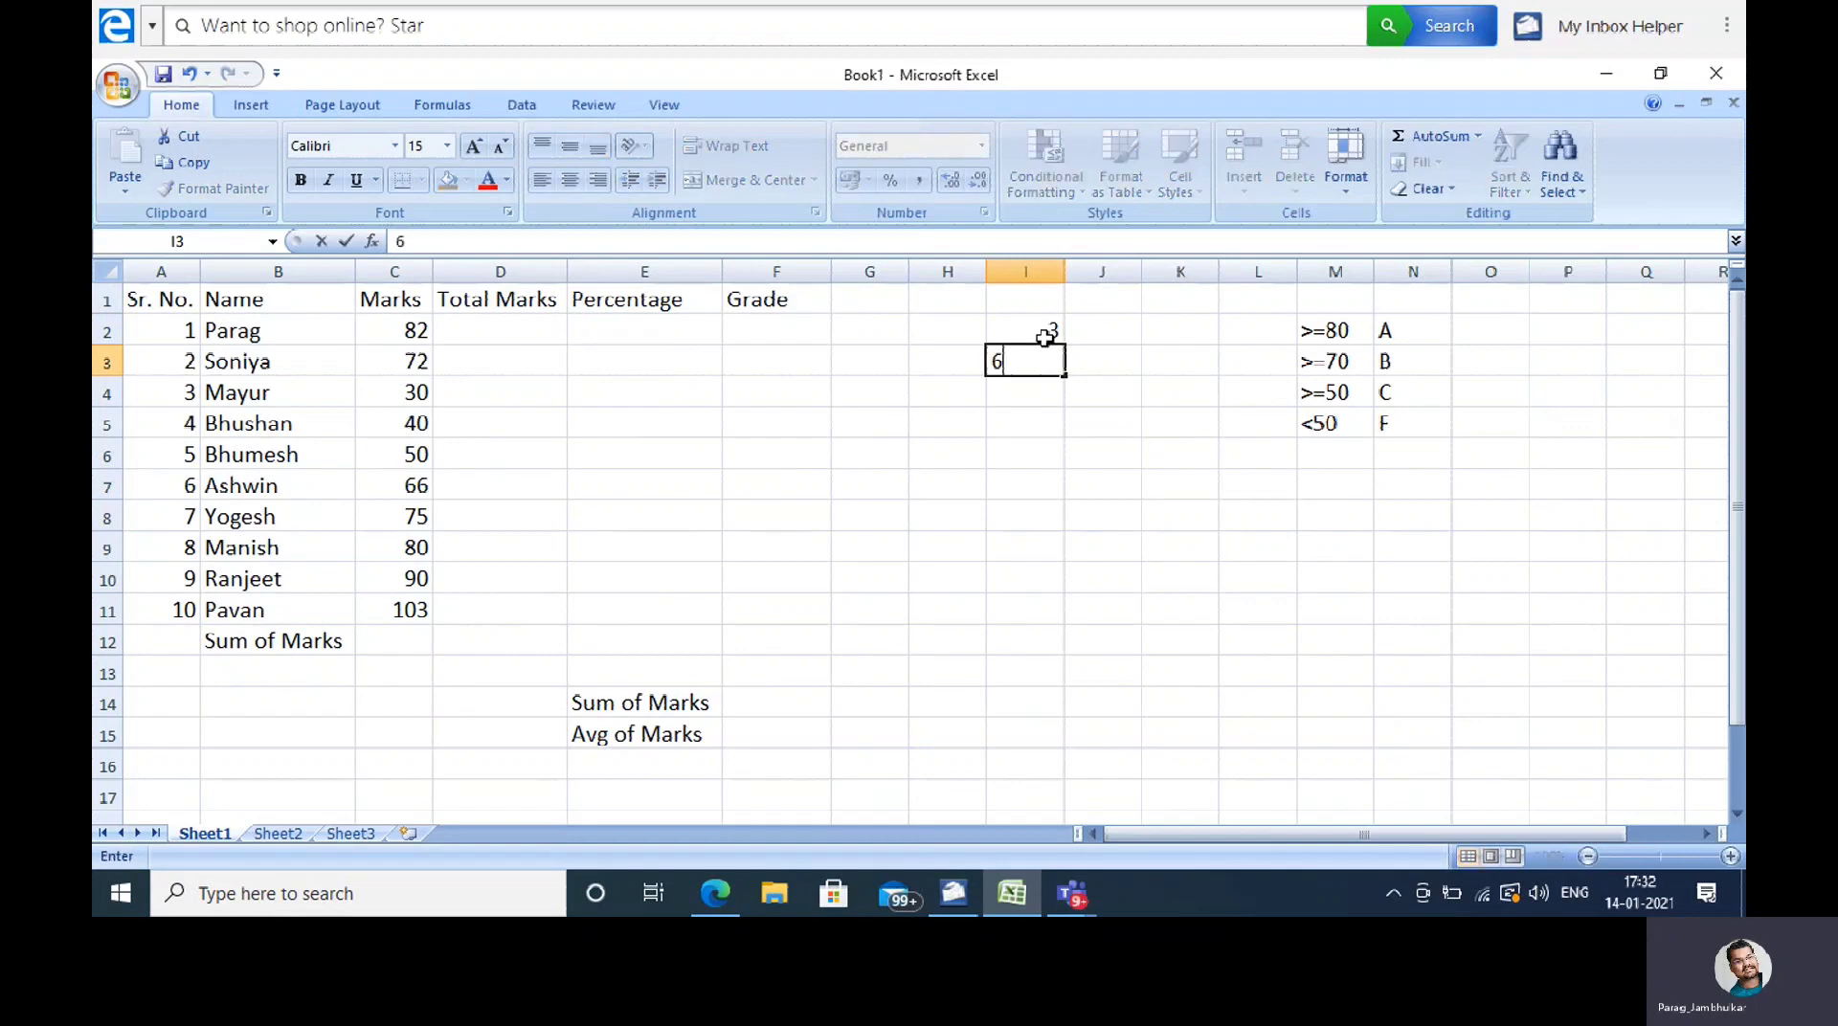
{"action": "left_click", "coordinate": [1073, 398]}
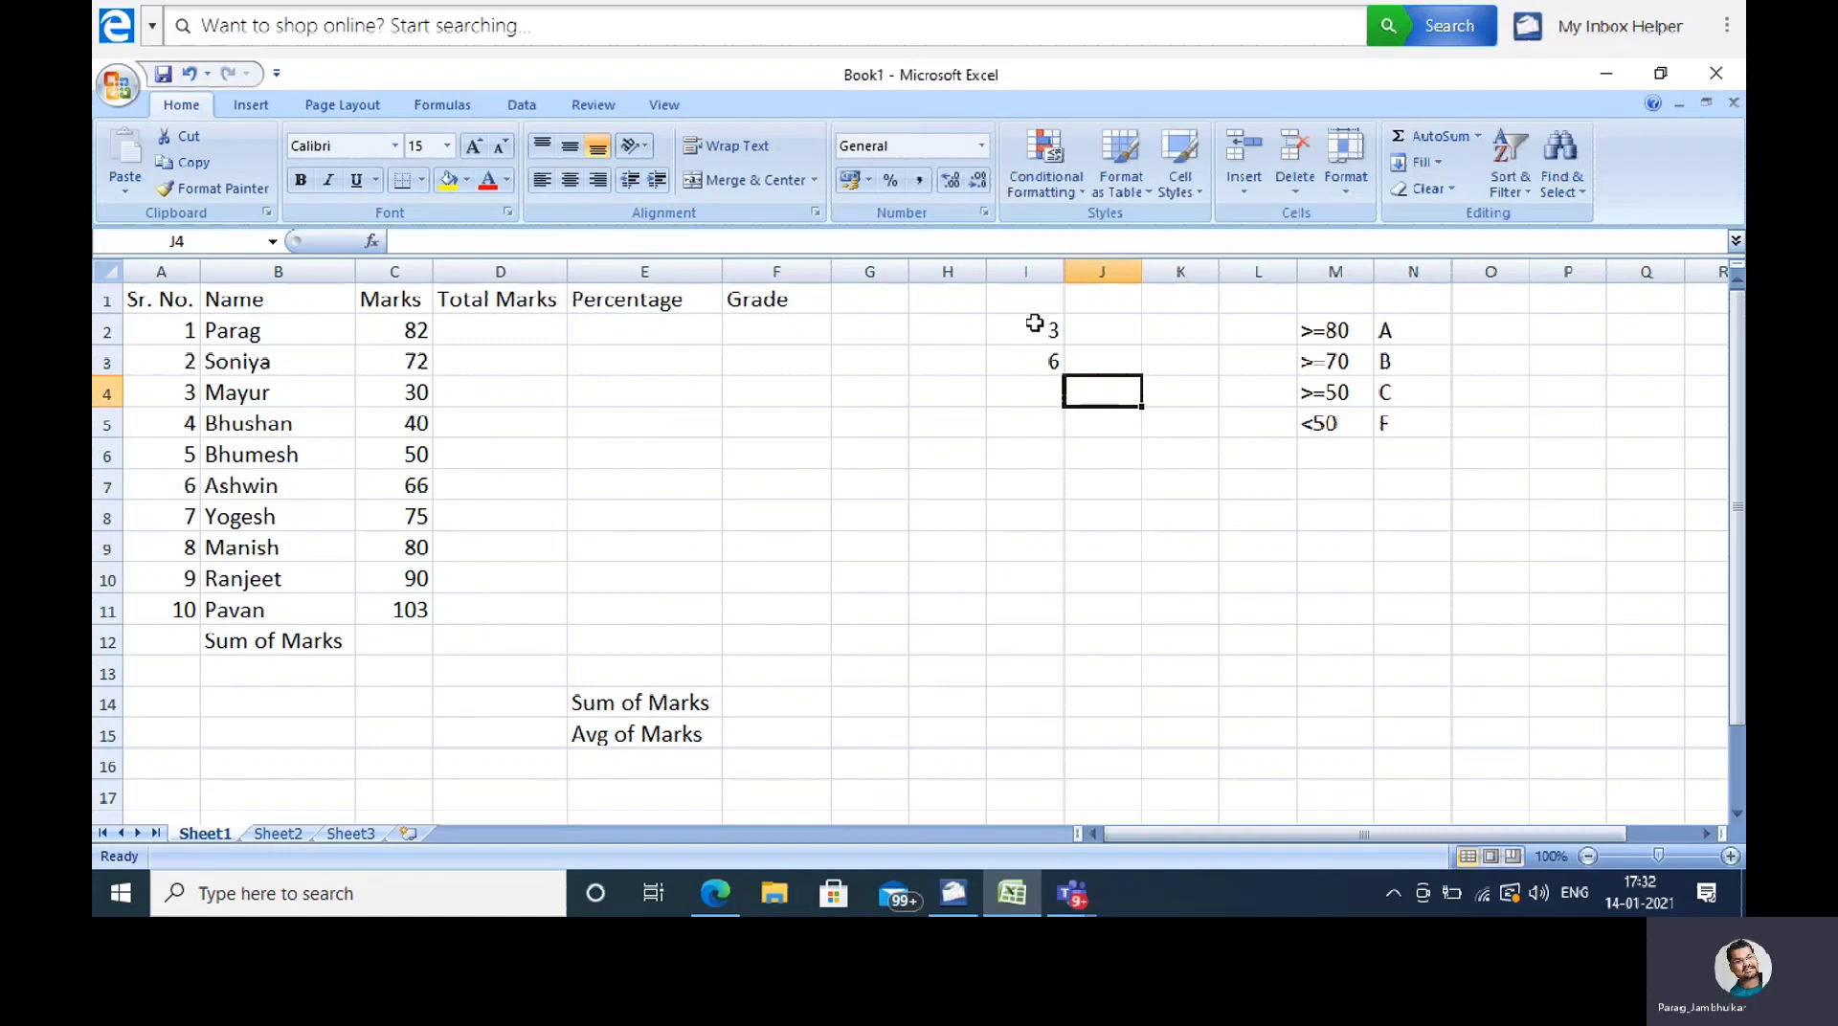
{"action": "left_click_drag", "start_coordinate": [1035, 324], "coordinate": [1067, 716]}
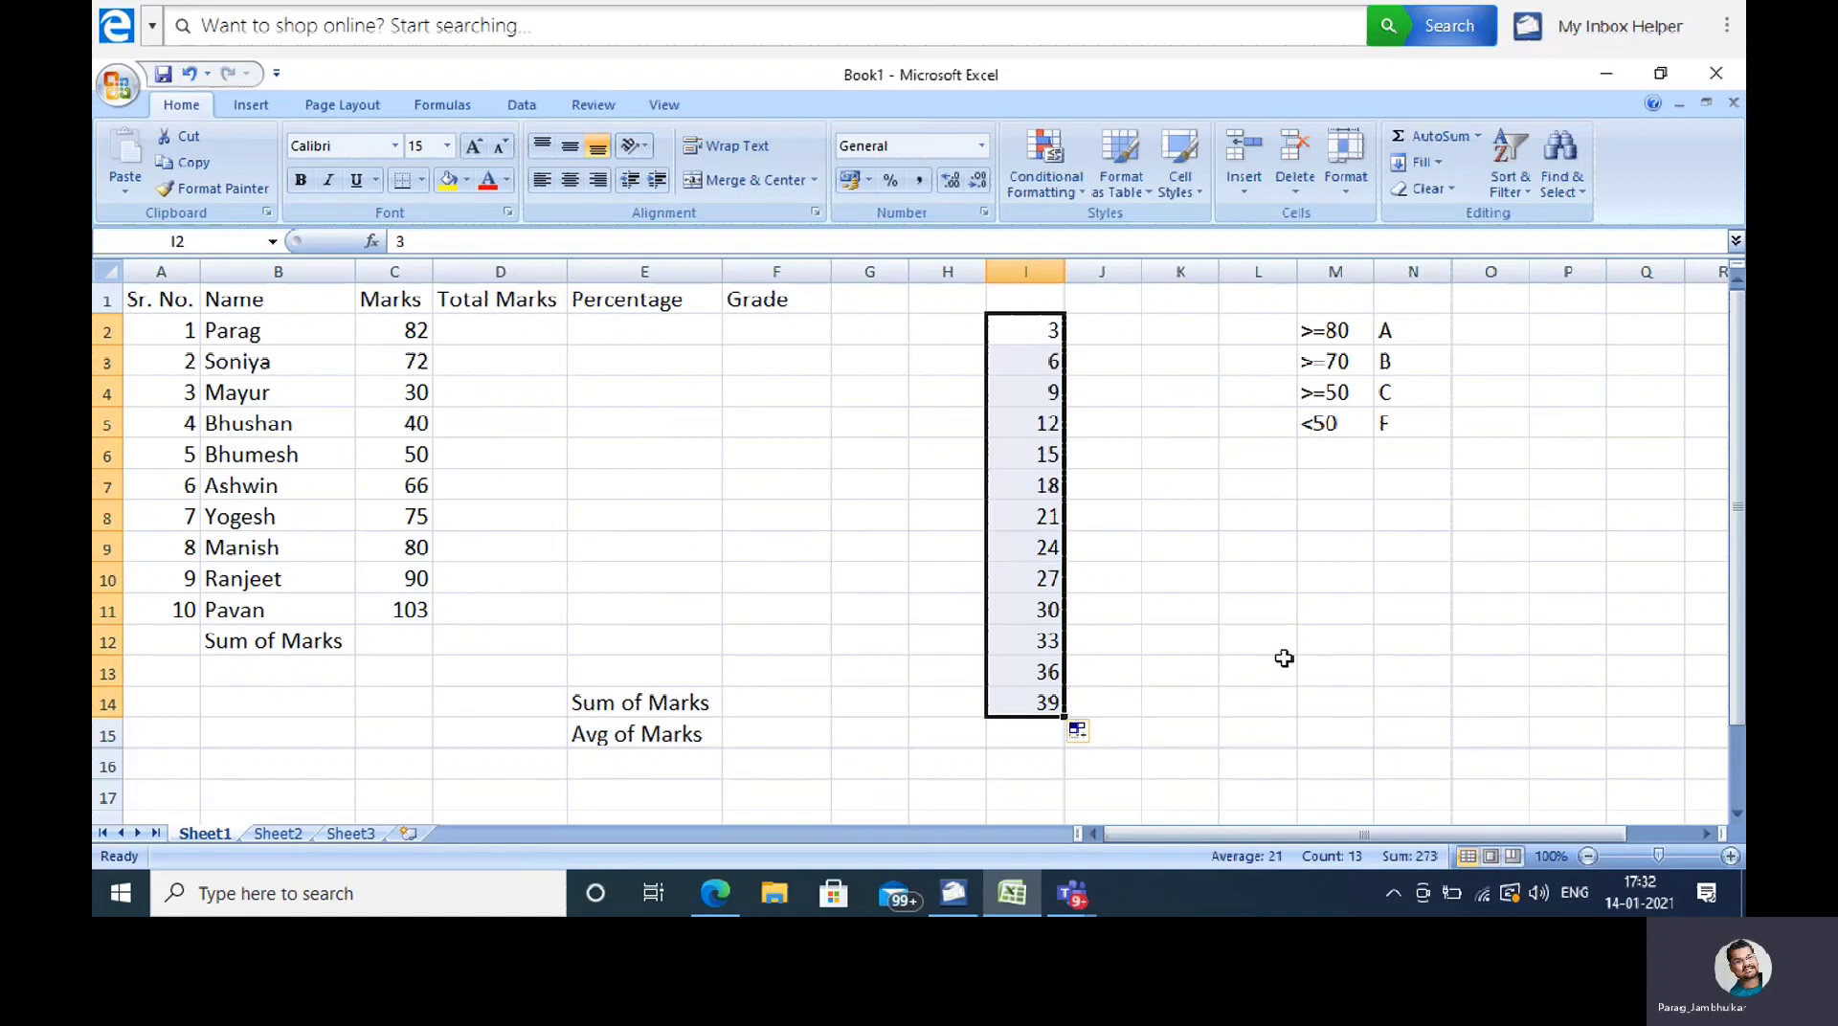
Step: Undo the series fill and the sample entries in column I
{"action": "key", "text": "ctrl+z"}
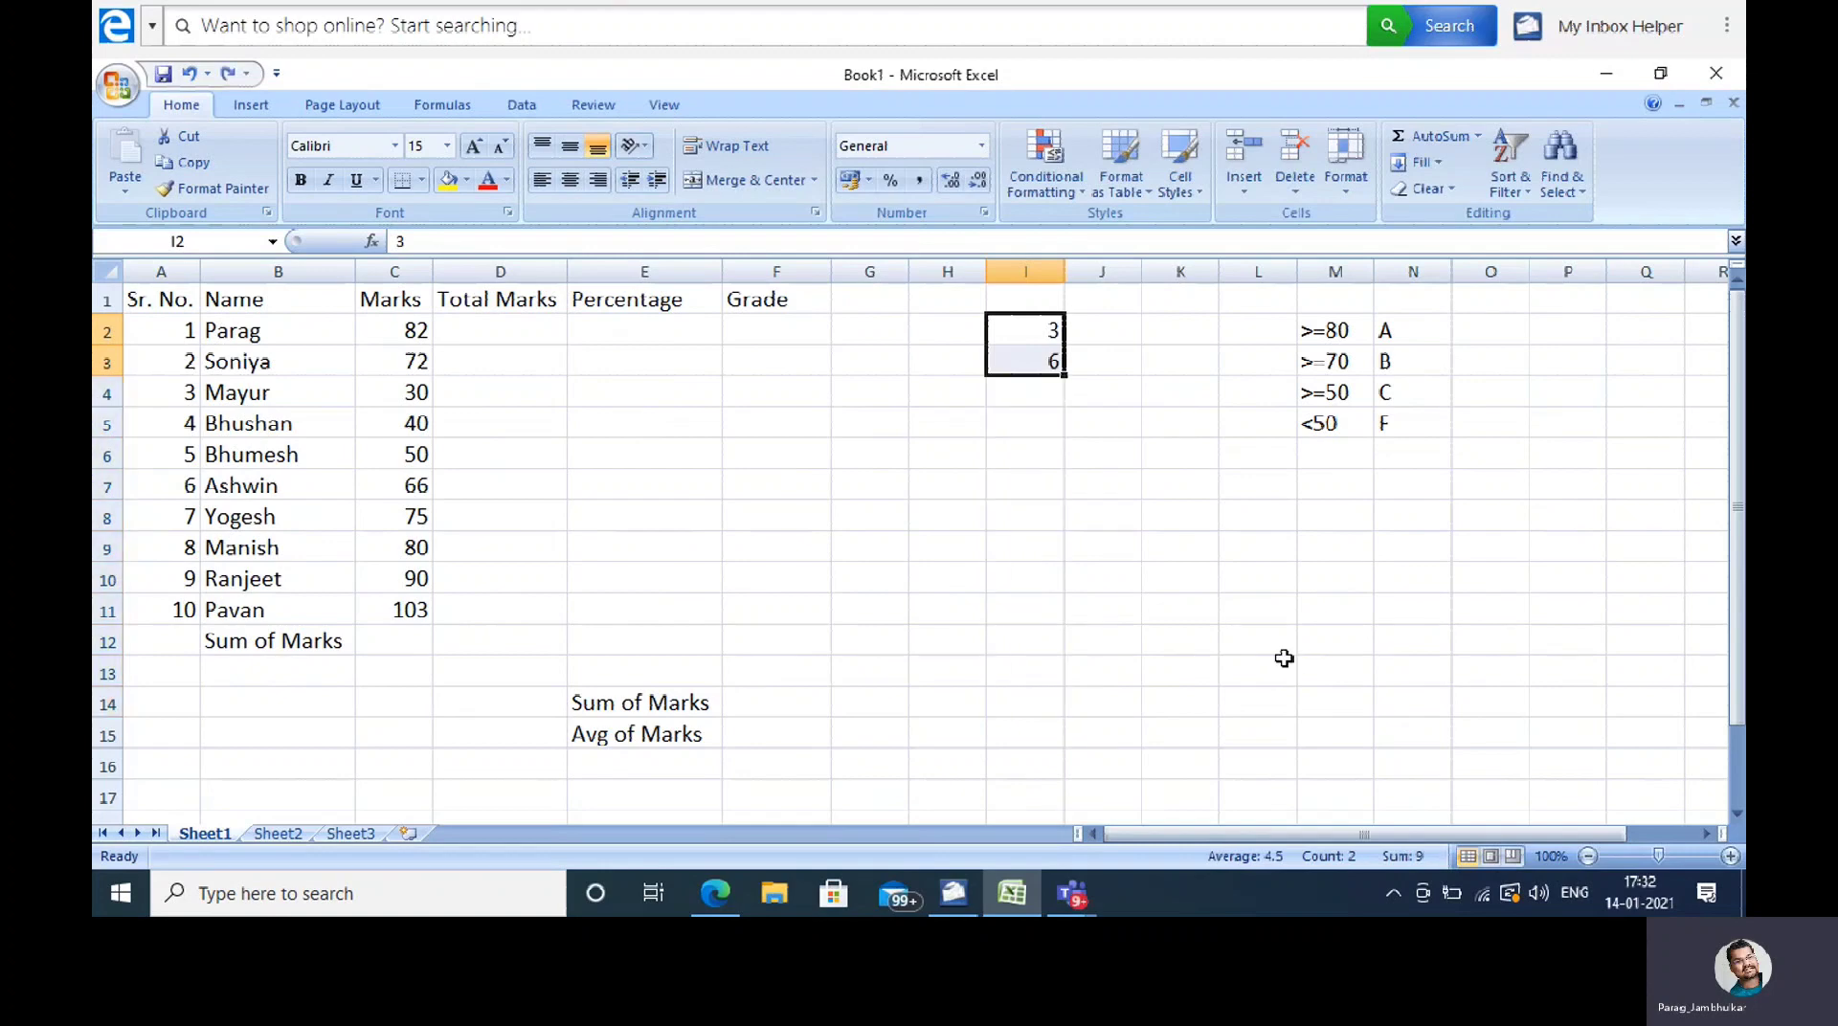
{"action": "key", "text": "ctrl+z"}
{"action": "key", "text": "ctrl+z"}
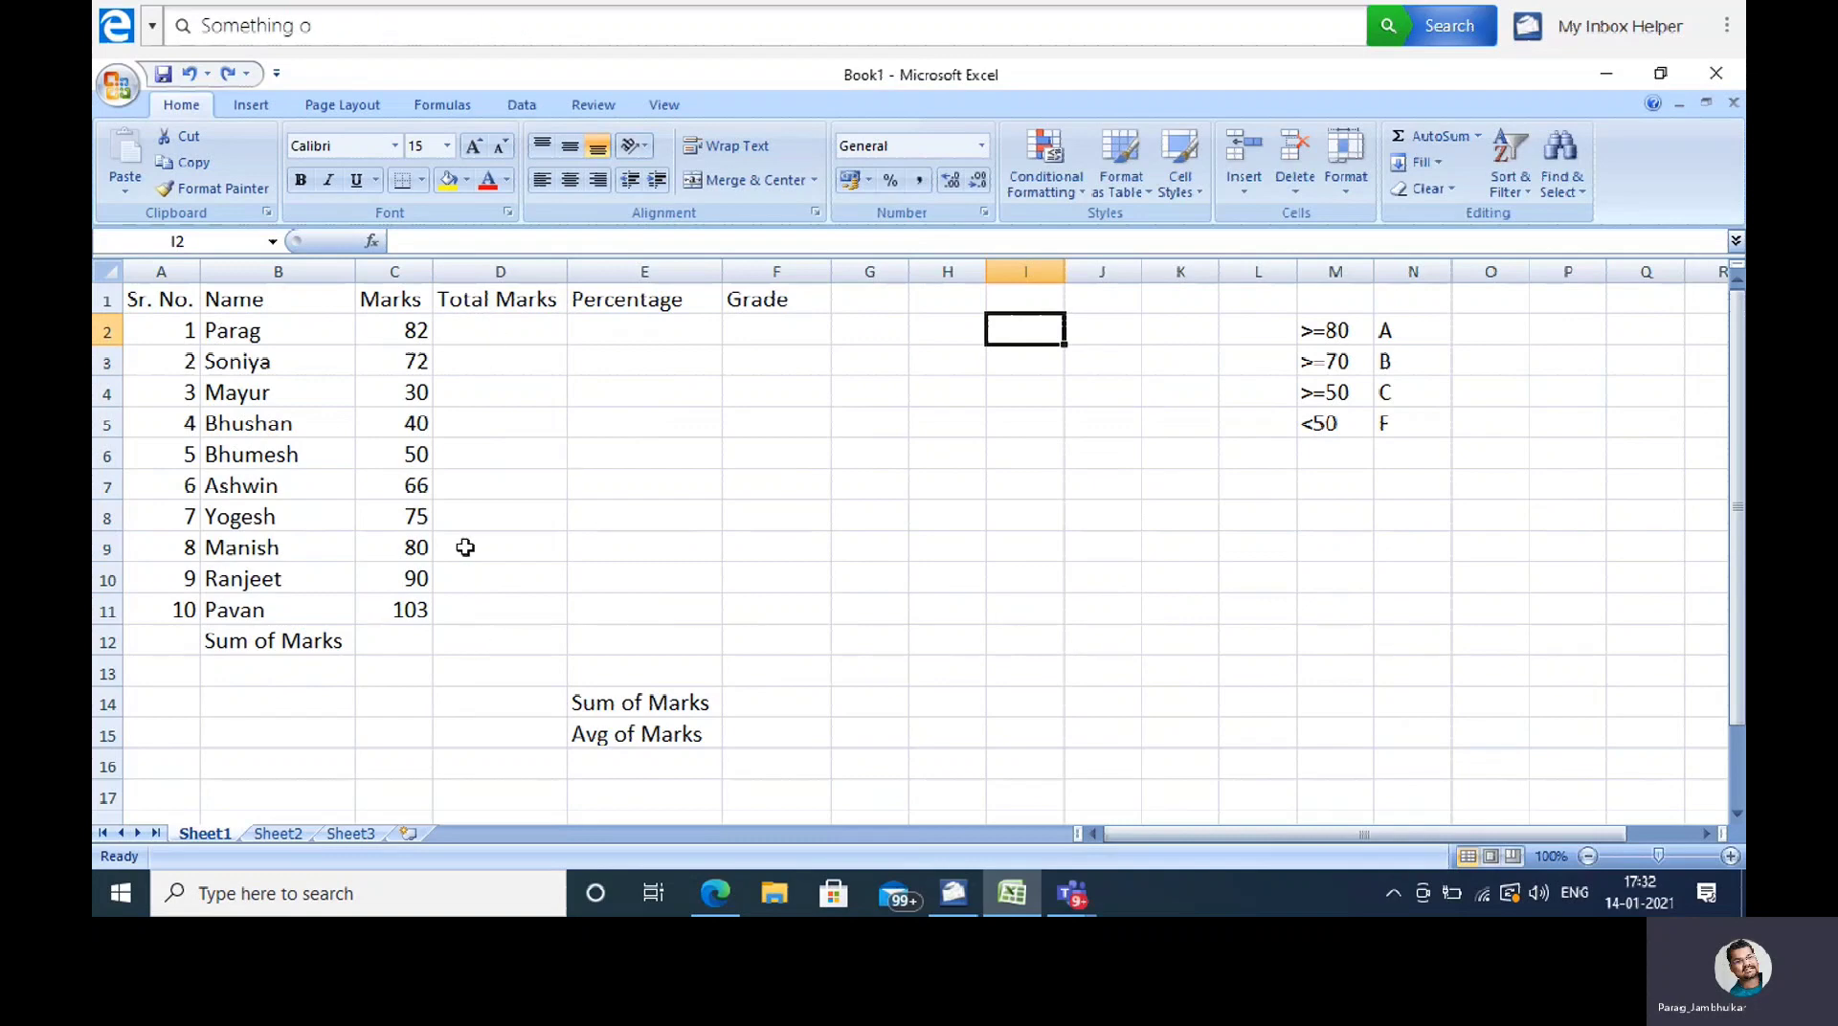
Step: Enter 150 in D2 under Total Marks and fill it down to D11
{"action": "left_click", "coordinate": [503, 335]}
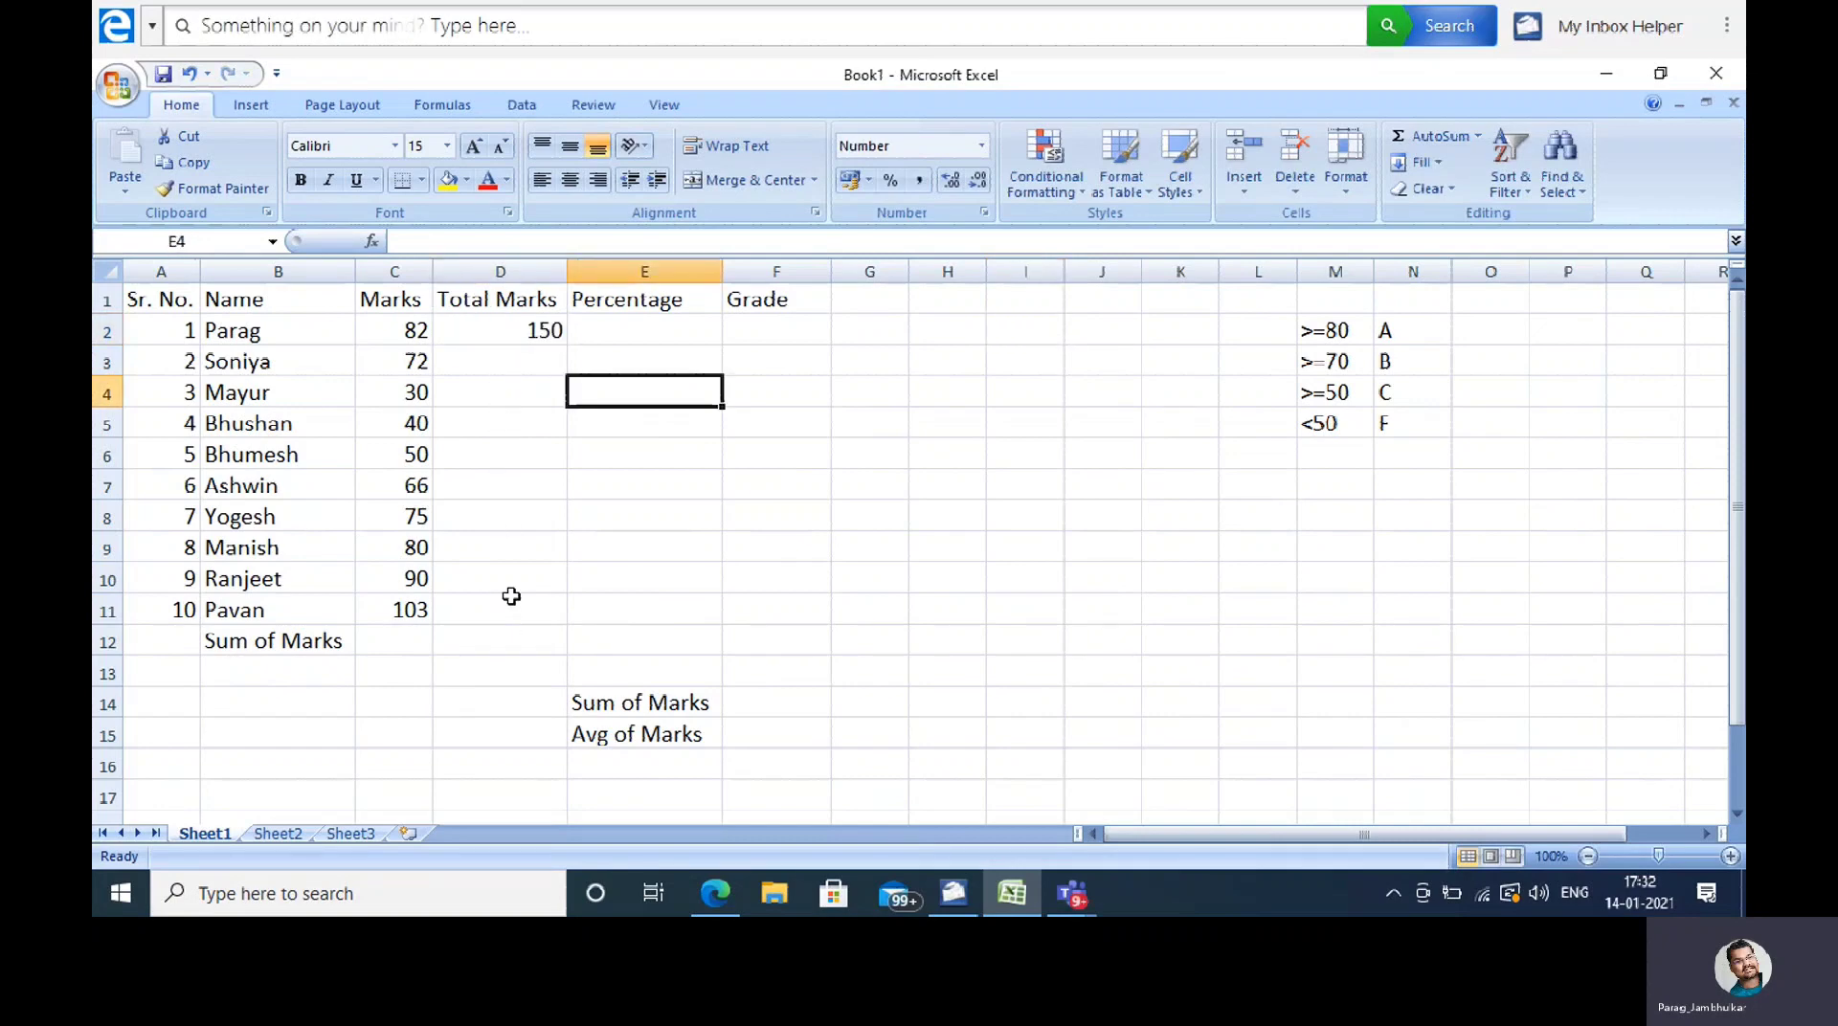
{"action": "left_click", "coordinate": [538, 331]}
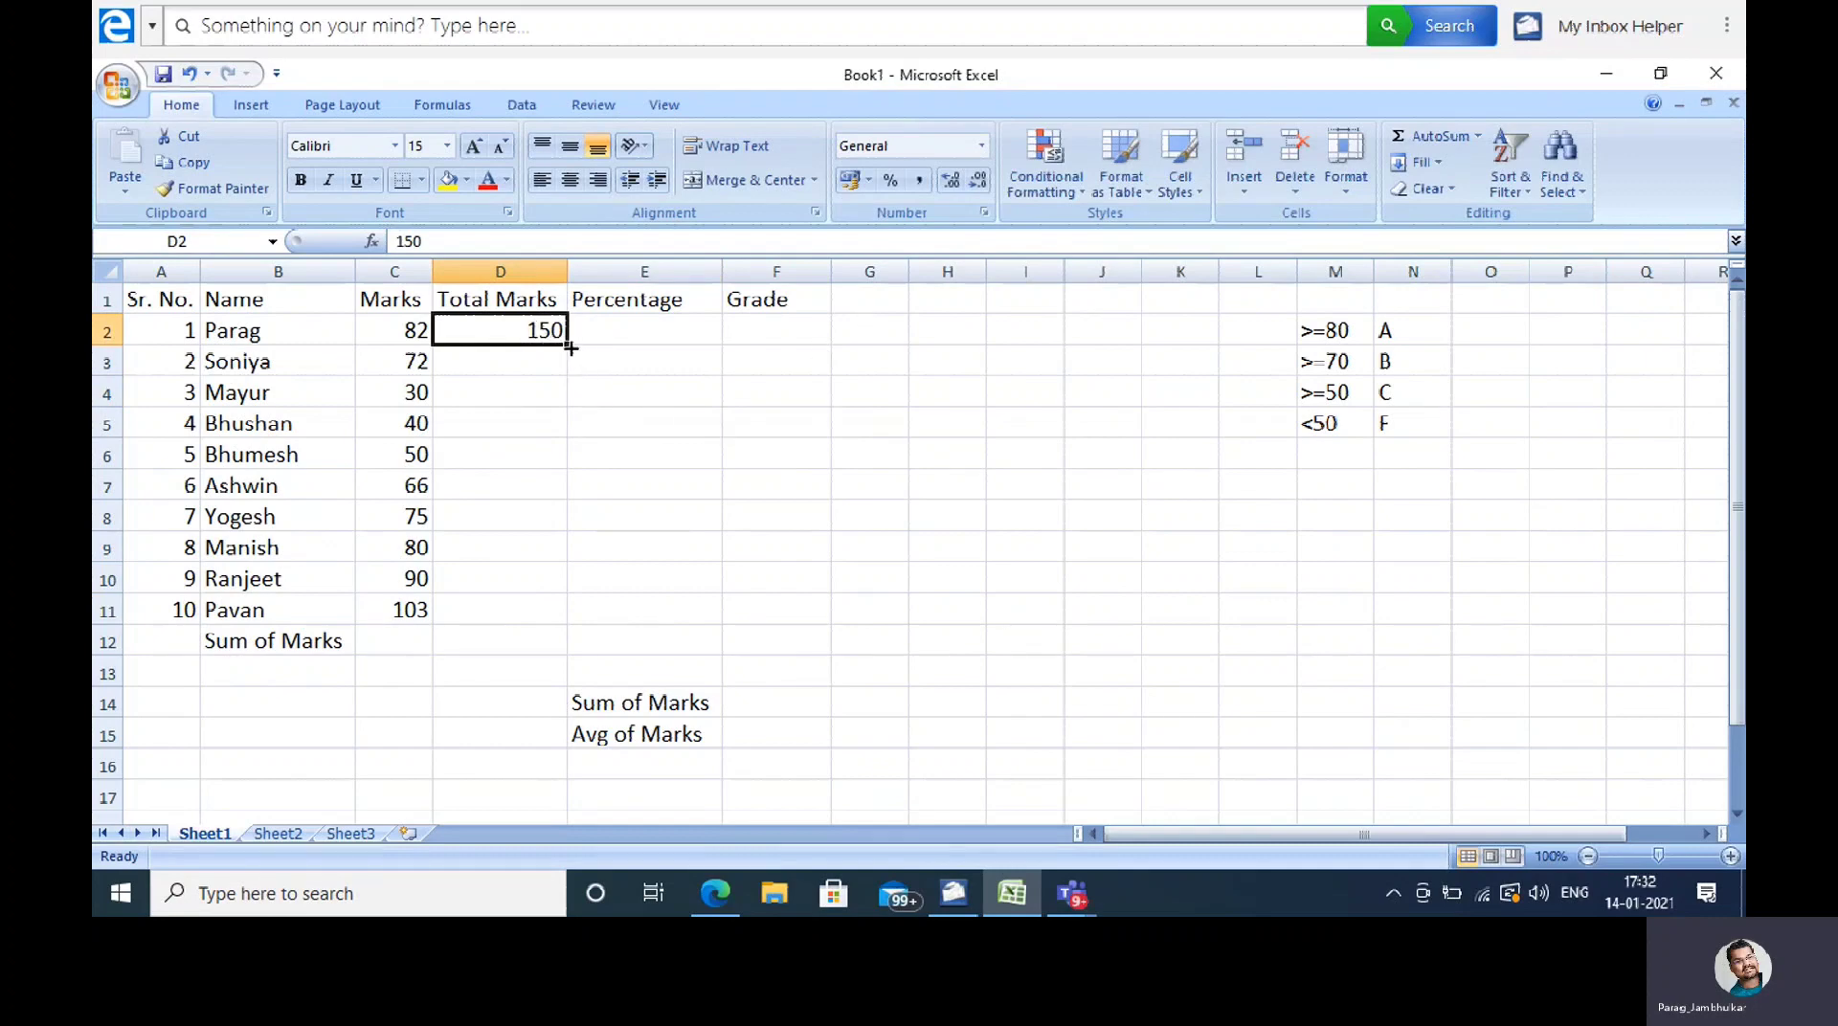
{"action": "left_click_drag", "start_coordinate": [567, 344], "coordinate": [562, 633]}
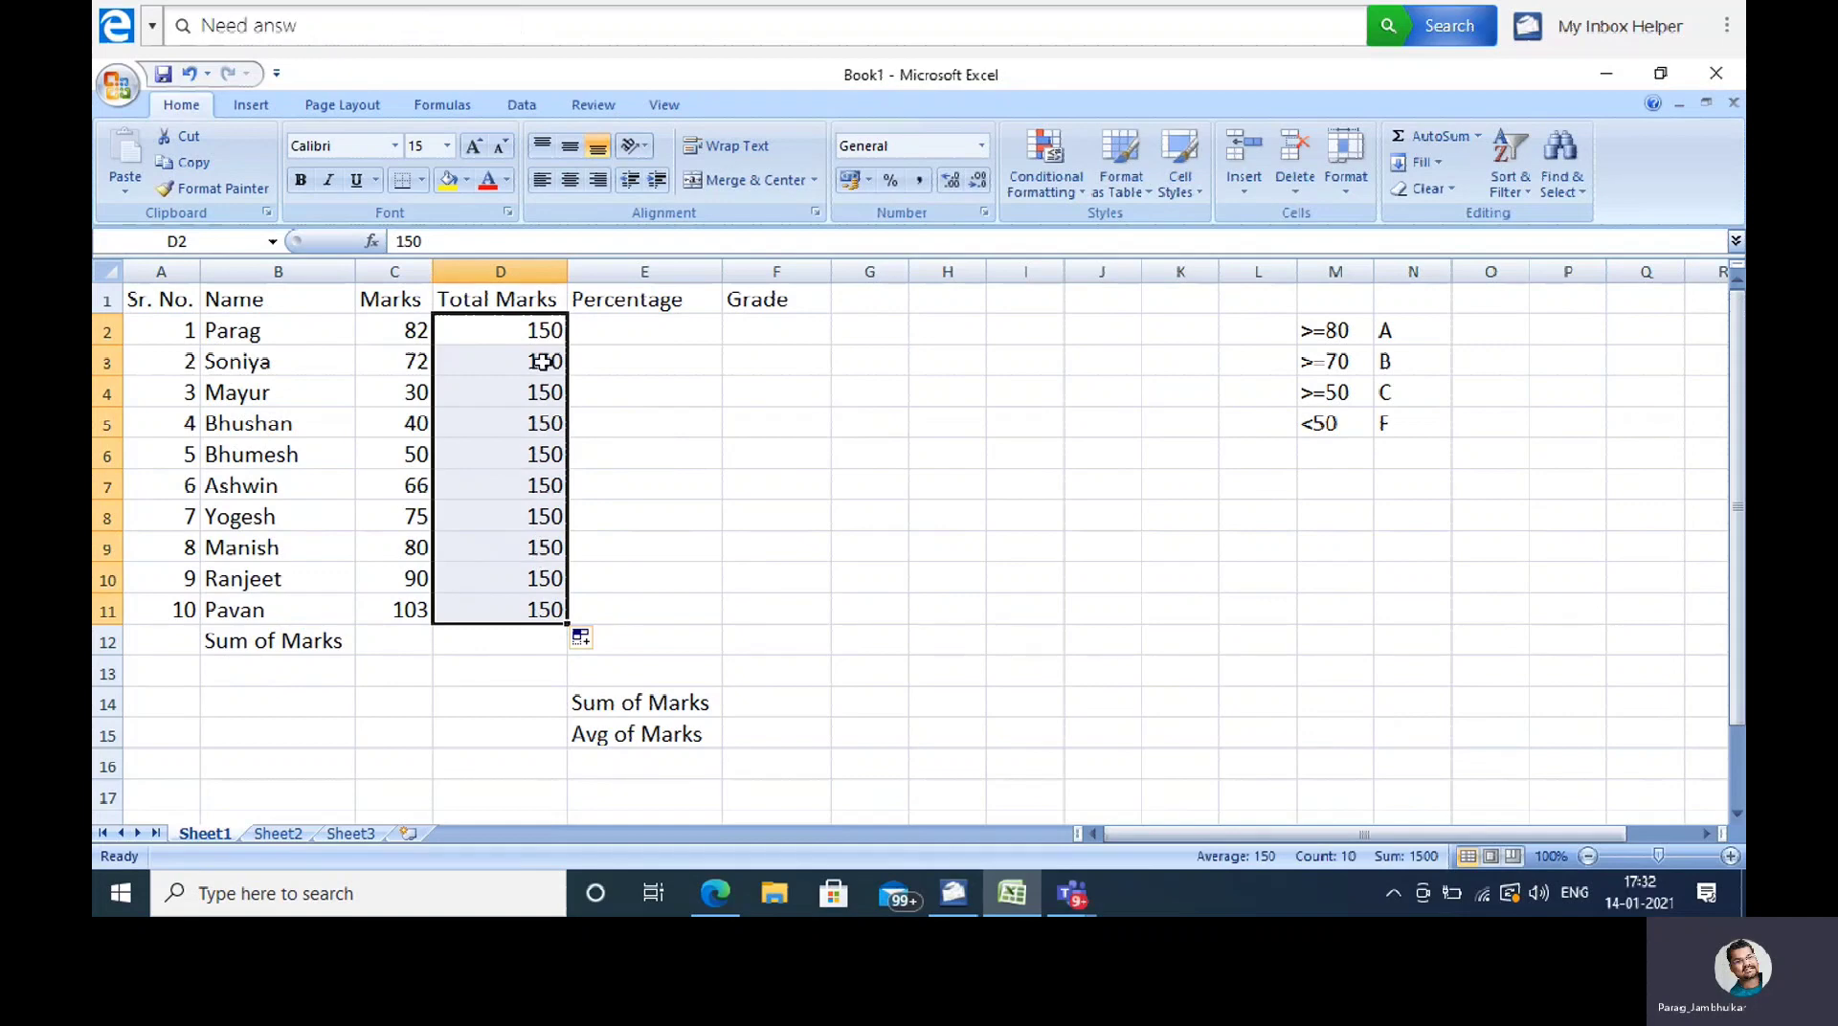
{"action": "left_click", "coordinate": [660, 490]}
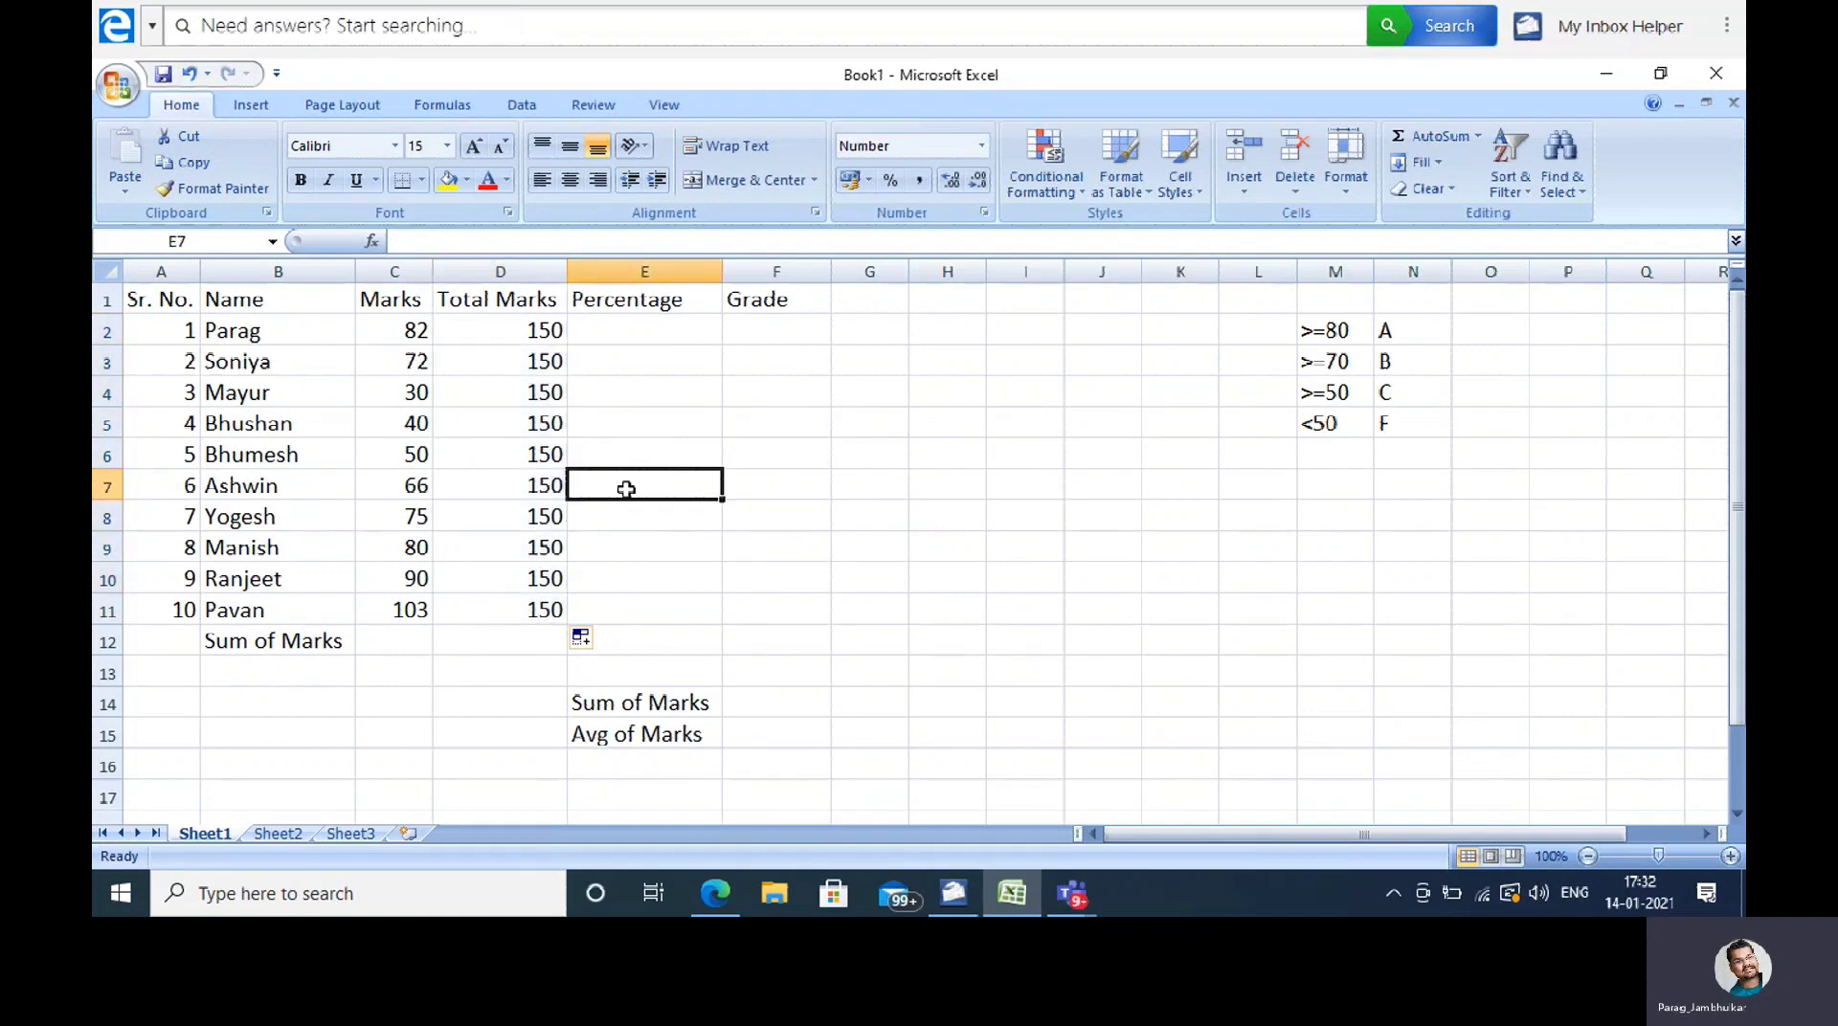
Step: Total the marks in C2:C11 with AutoSum so the sum goes in C12
{"action": "left_click", "coordinate": [406, 645]}
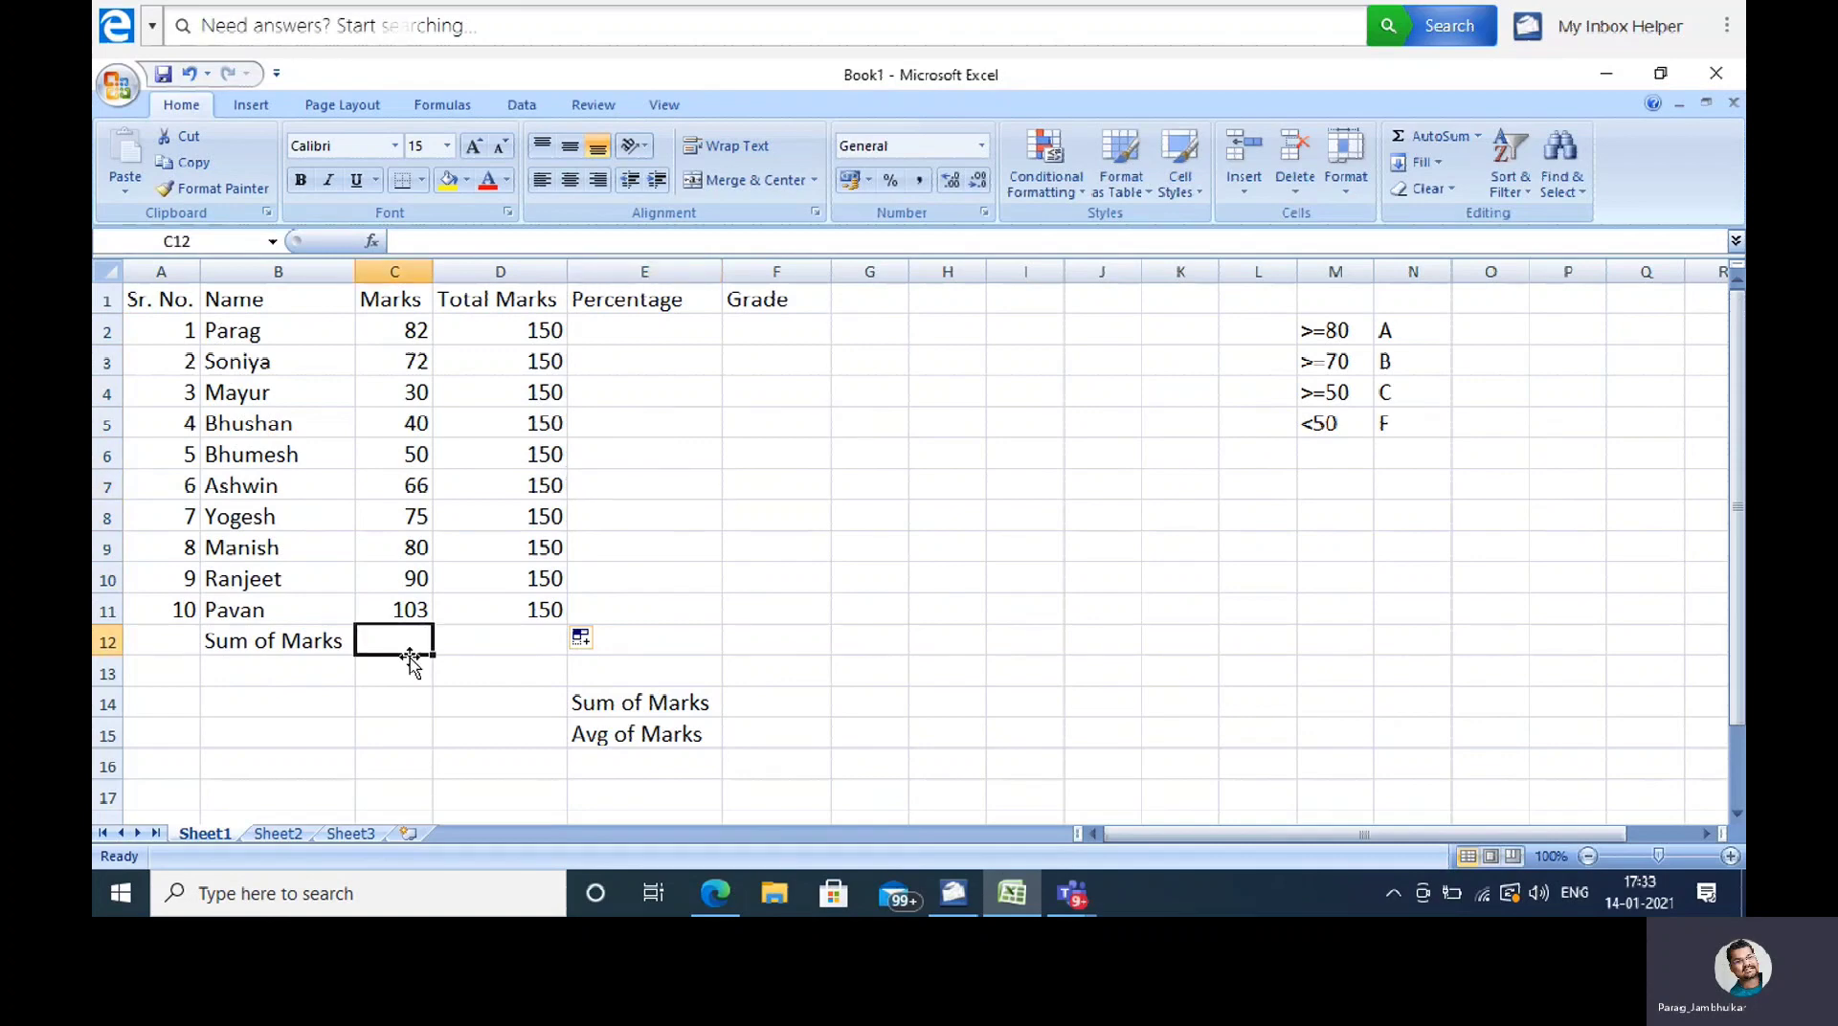
{"action": "left_click", "coordinate": [437, 711]}
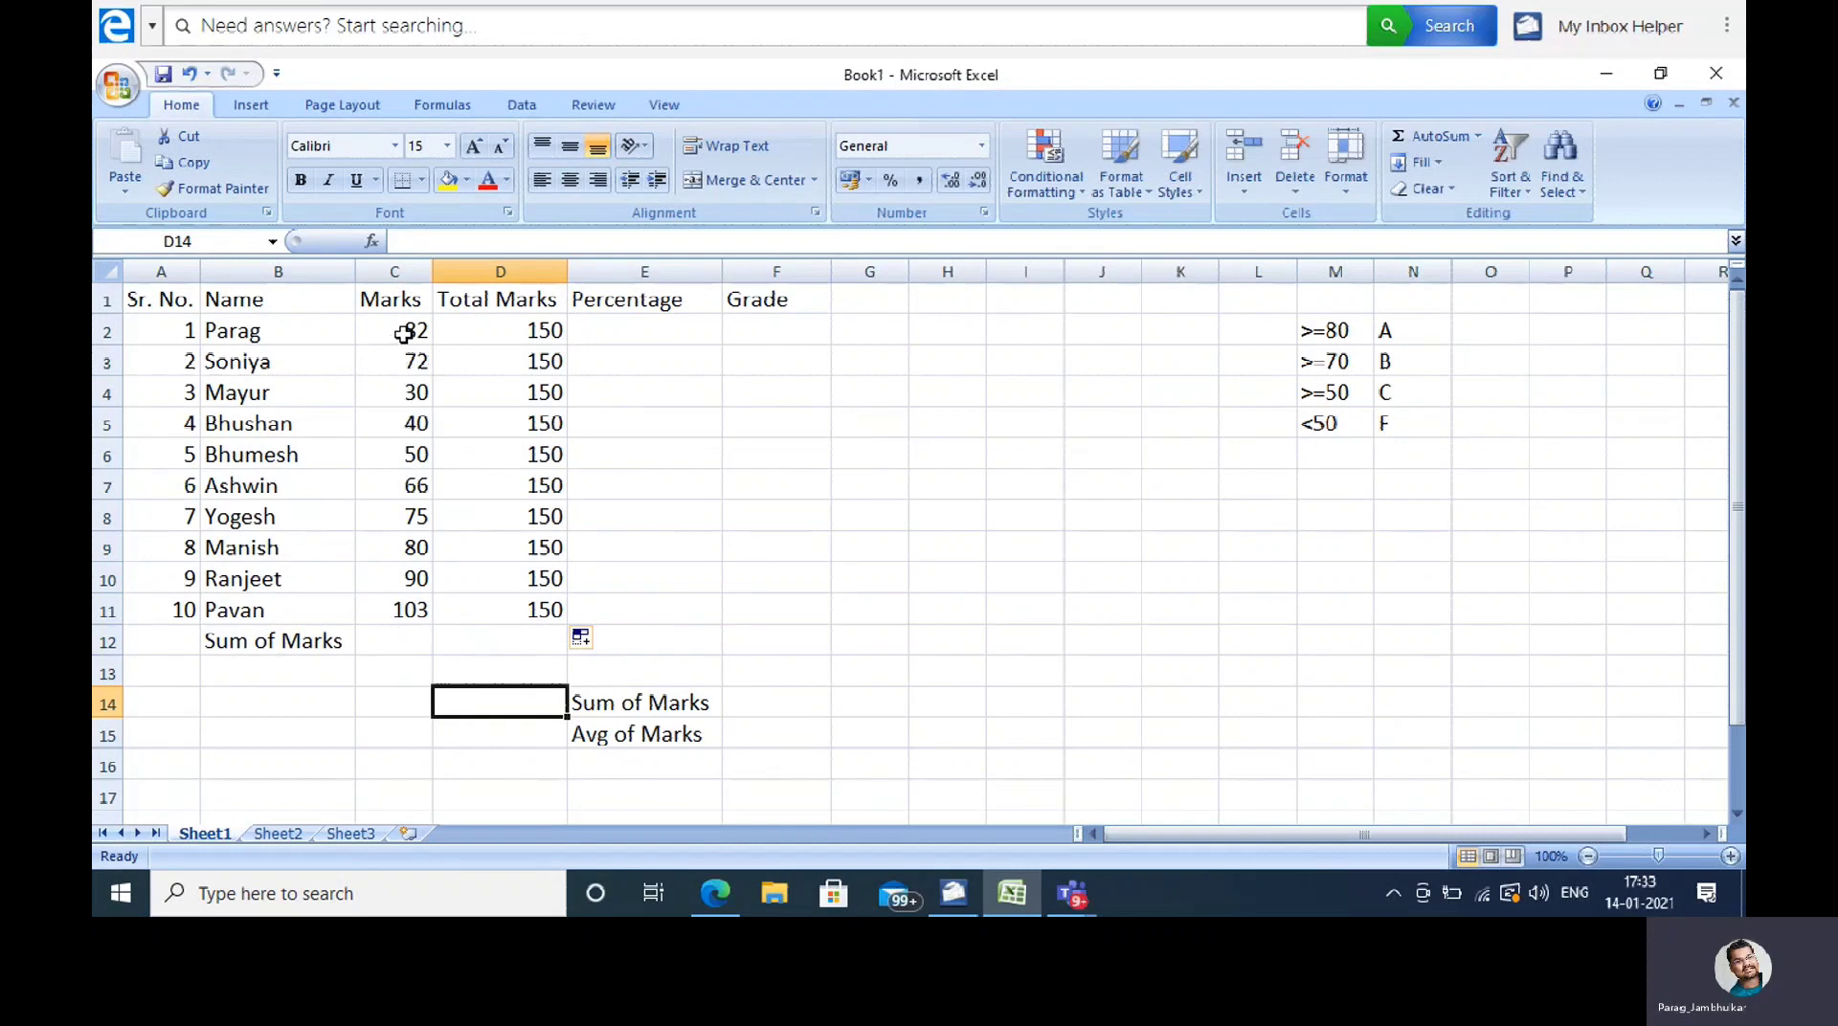
{"action": "left_click_drag", "start_coordinate": [404, 332], "coordinate": [410, 608]}
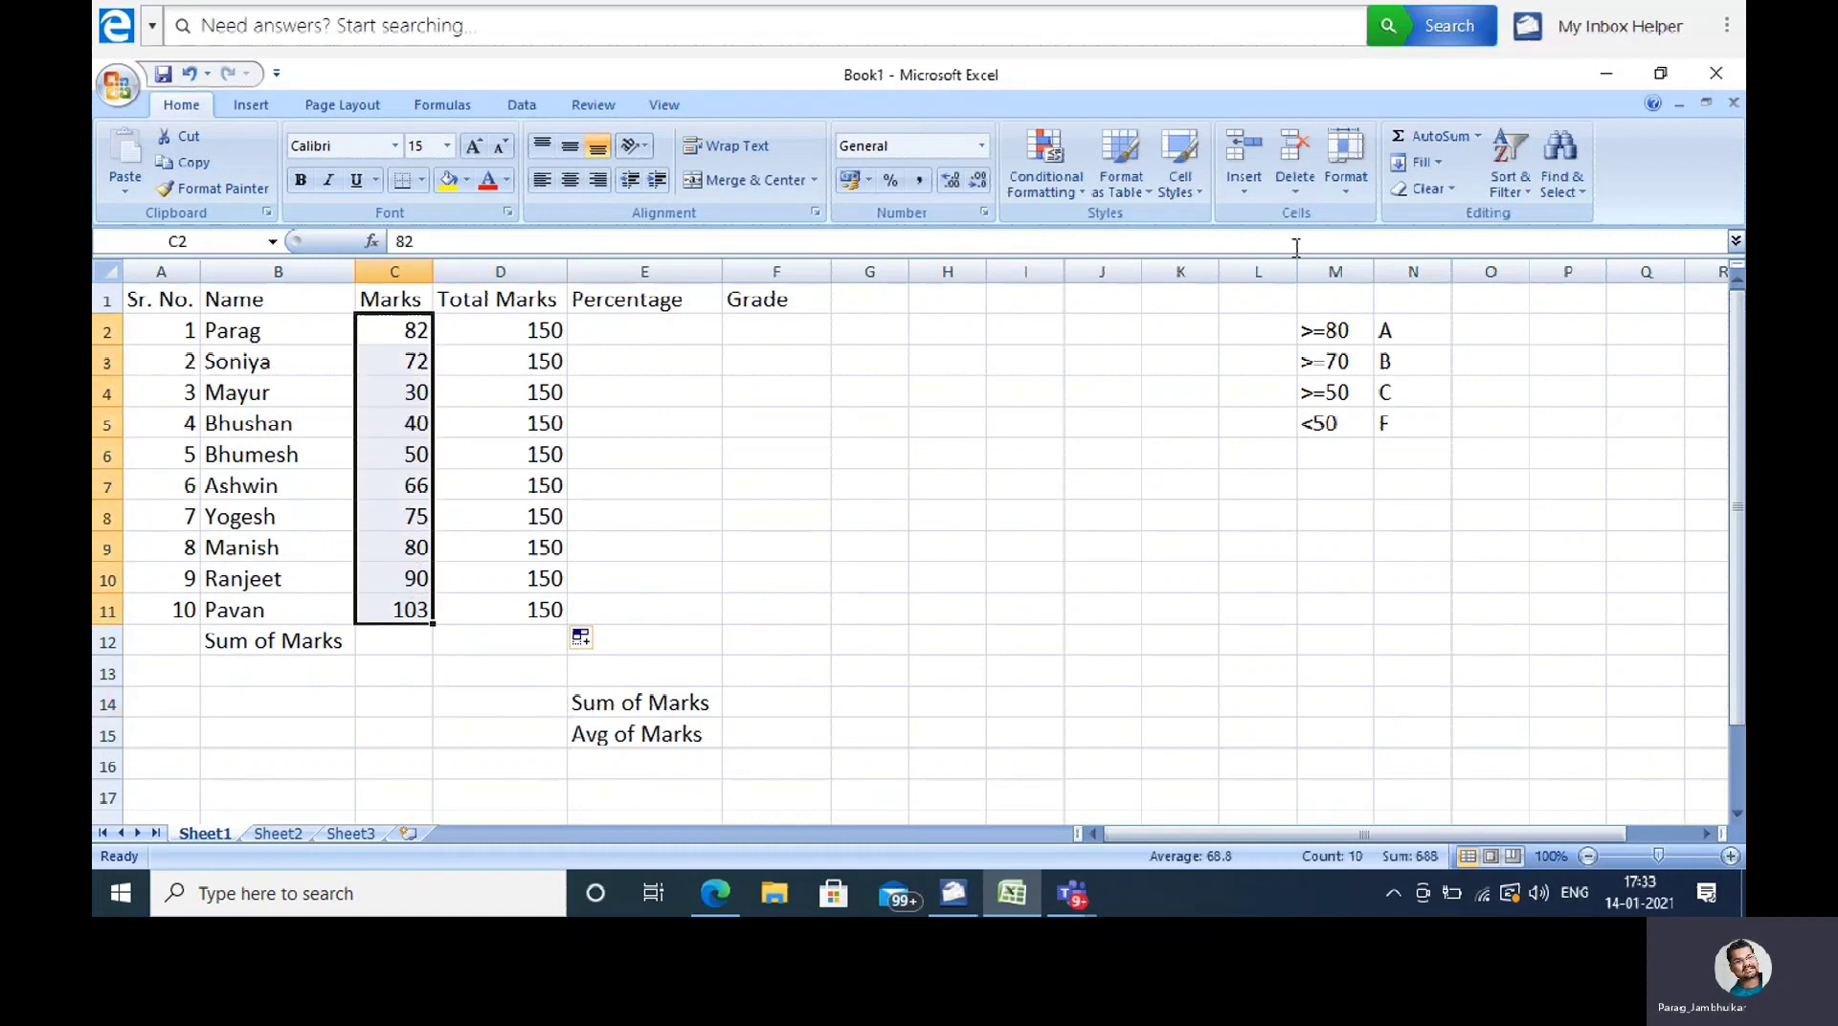
{"action": "left_click", "coordinate": [1427, 134]}
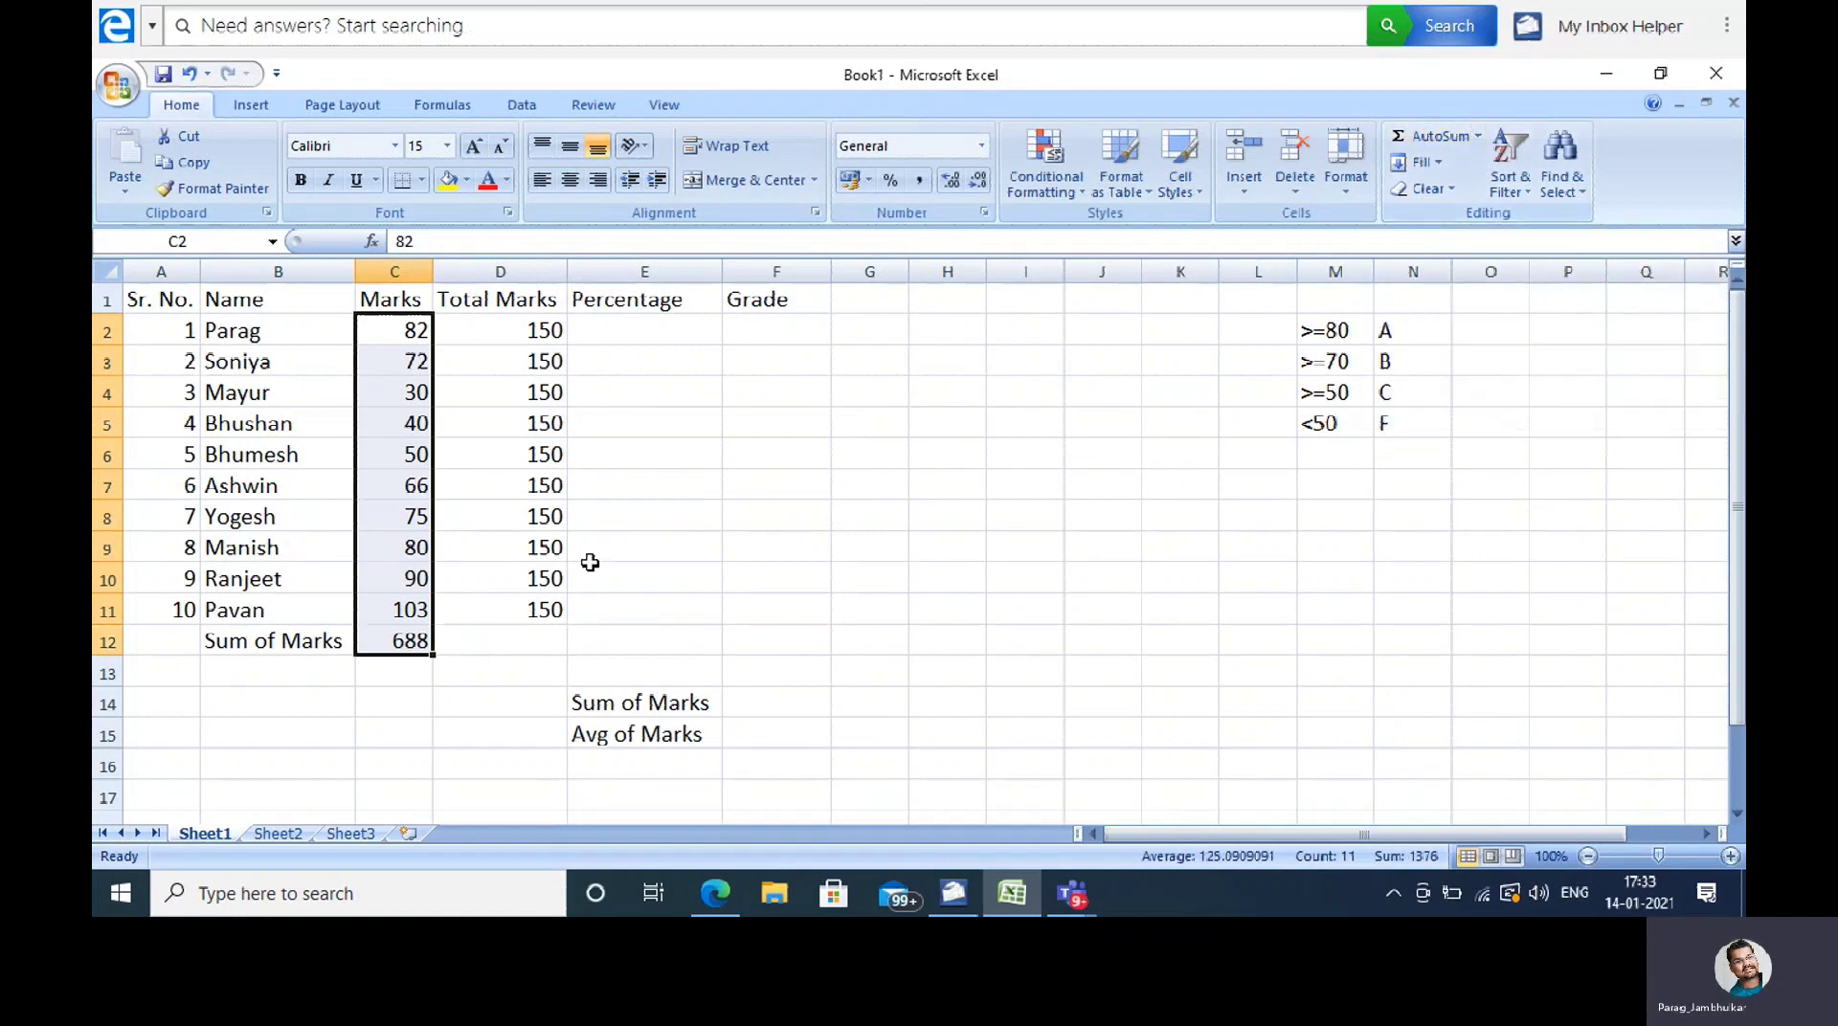
Step: Enter 10, 20 and 30 in H7:J7 and total them into K7 with AutoSum
{"action": "left_click", "coordinate": [948, 484]}
{"action": "type", "text": "10"}
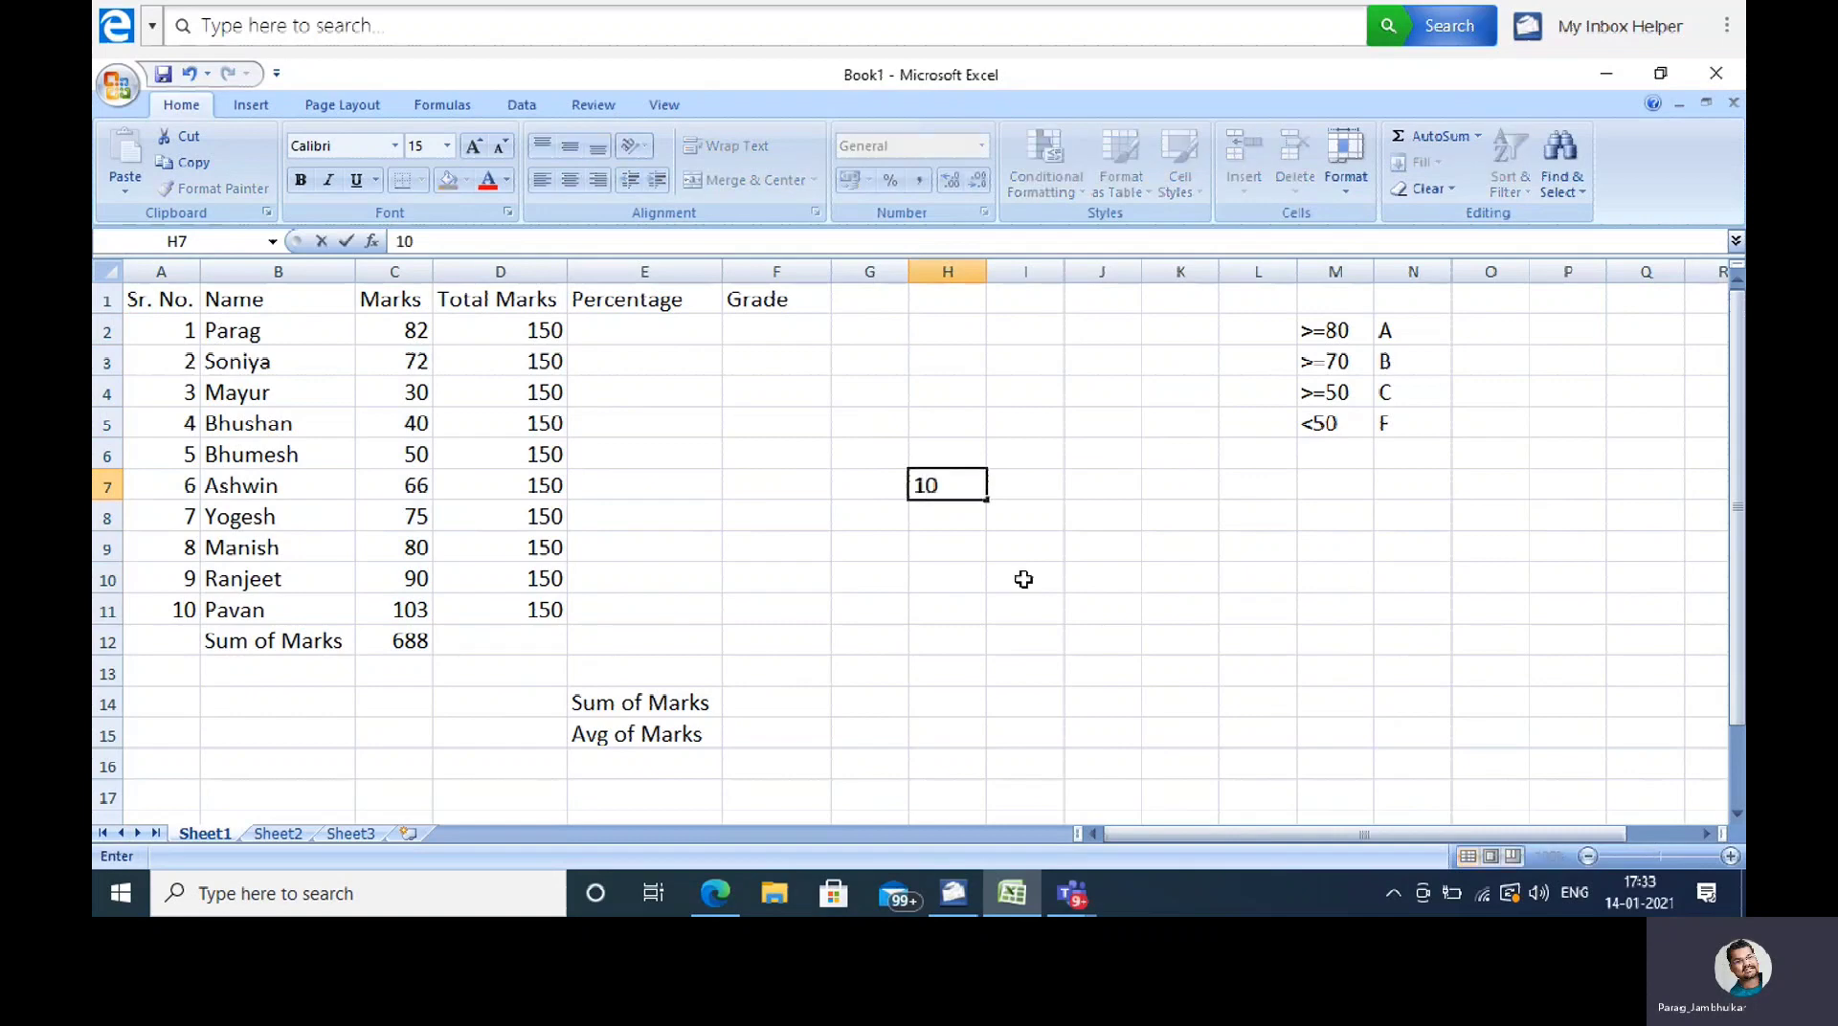
{"action": "key", "text": "Tab"}
{"action": "type", "text": "2"}
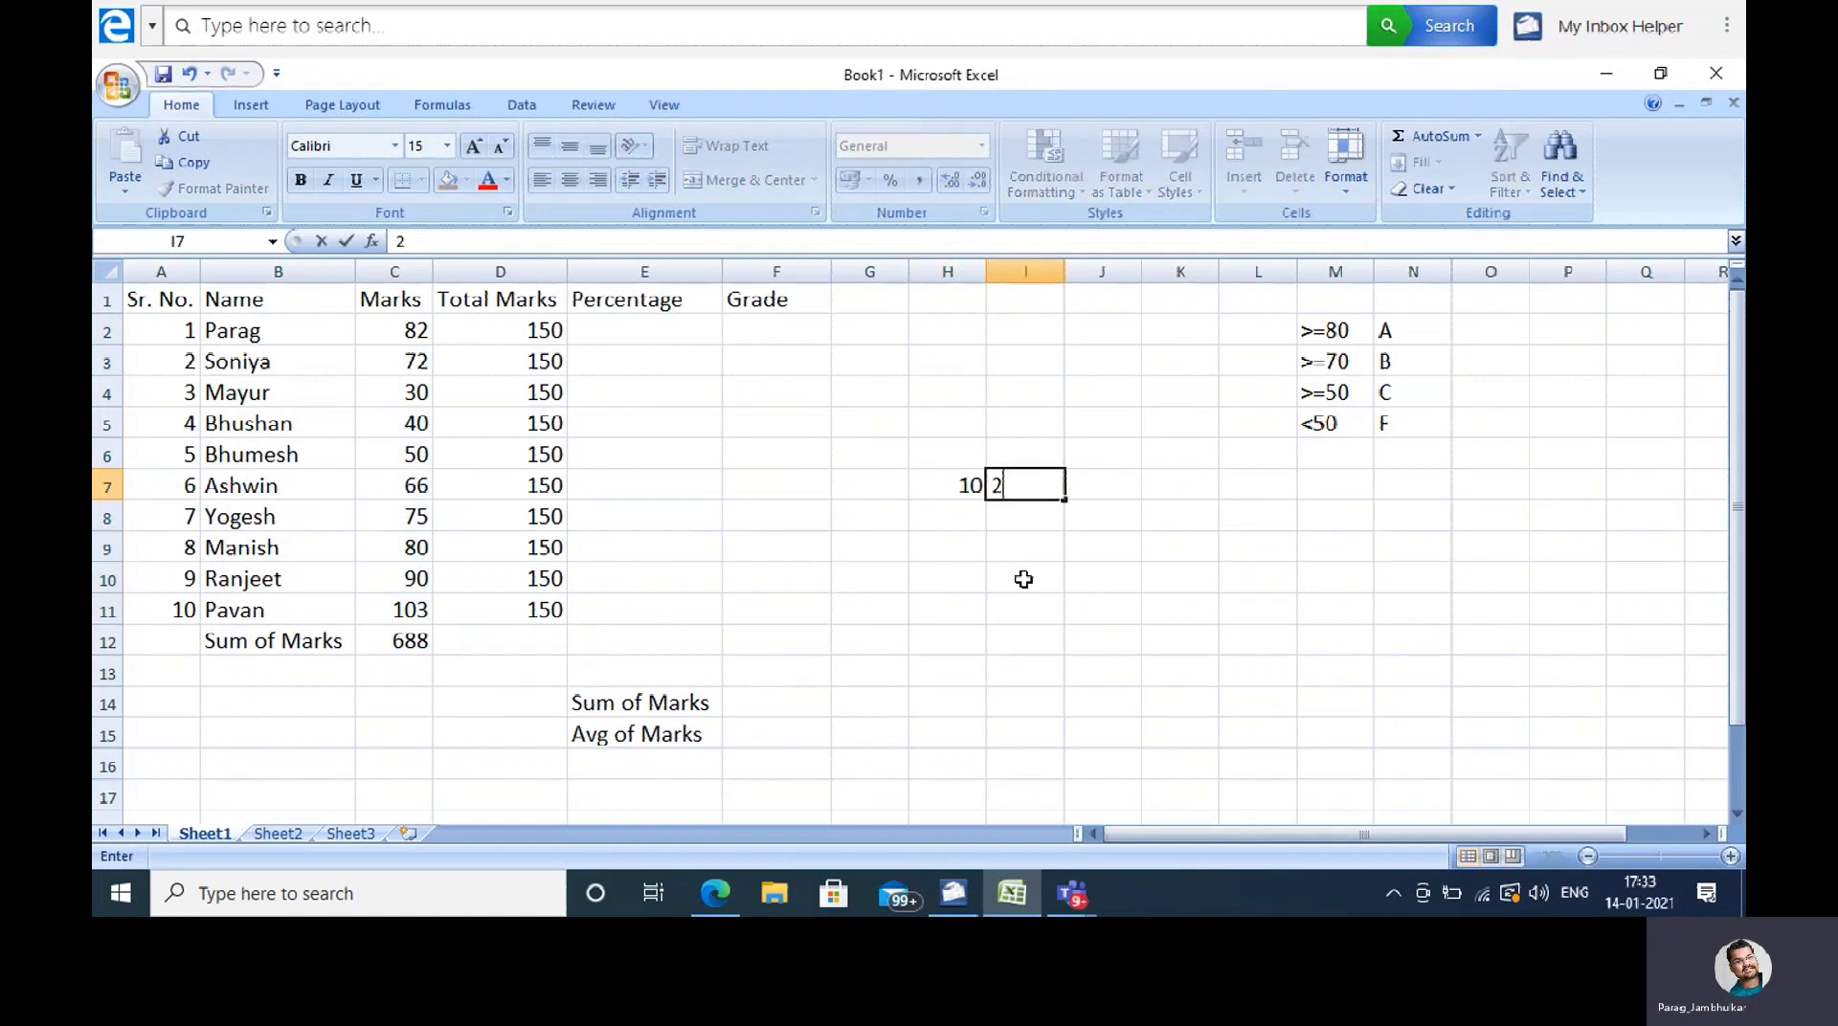
{"action": "key", "text": "Tab"}
{"action": "type", "text": "3"}
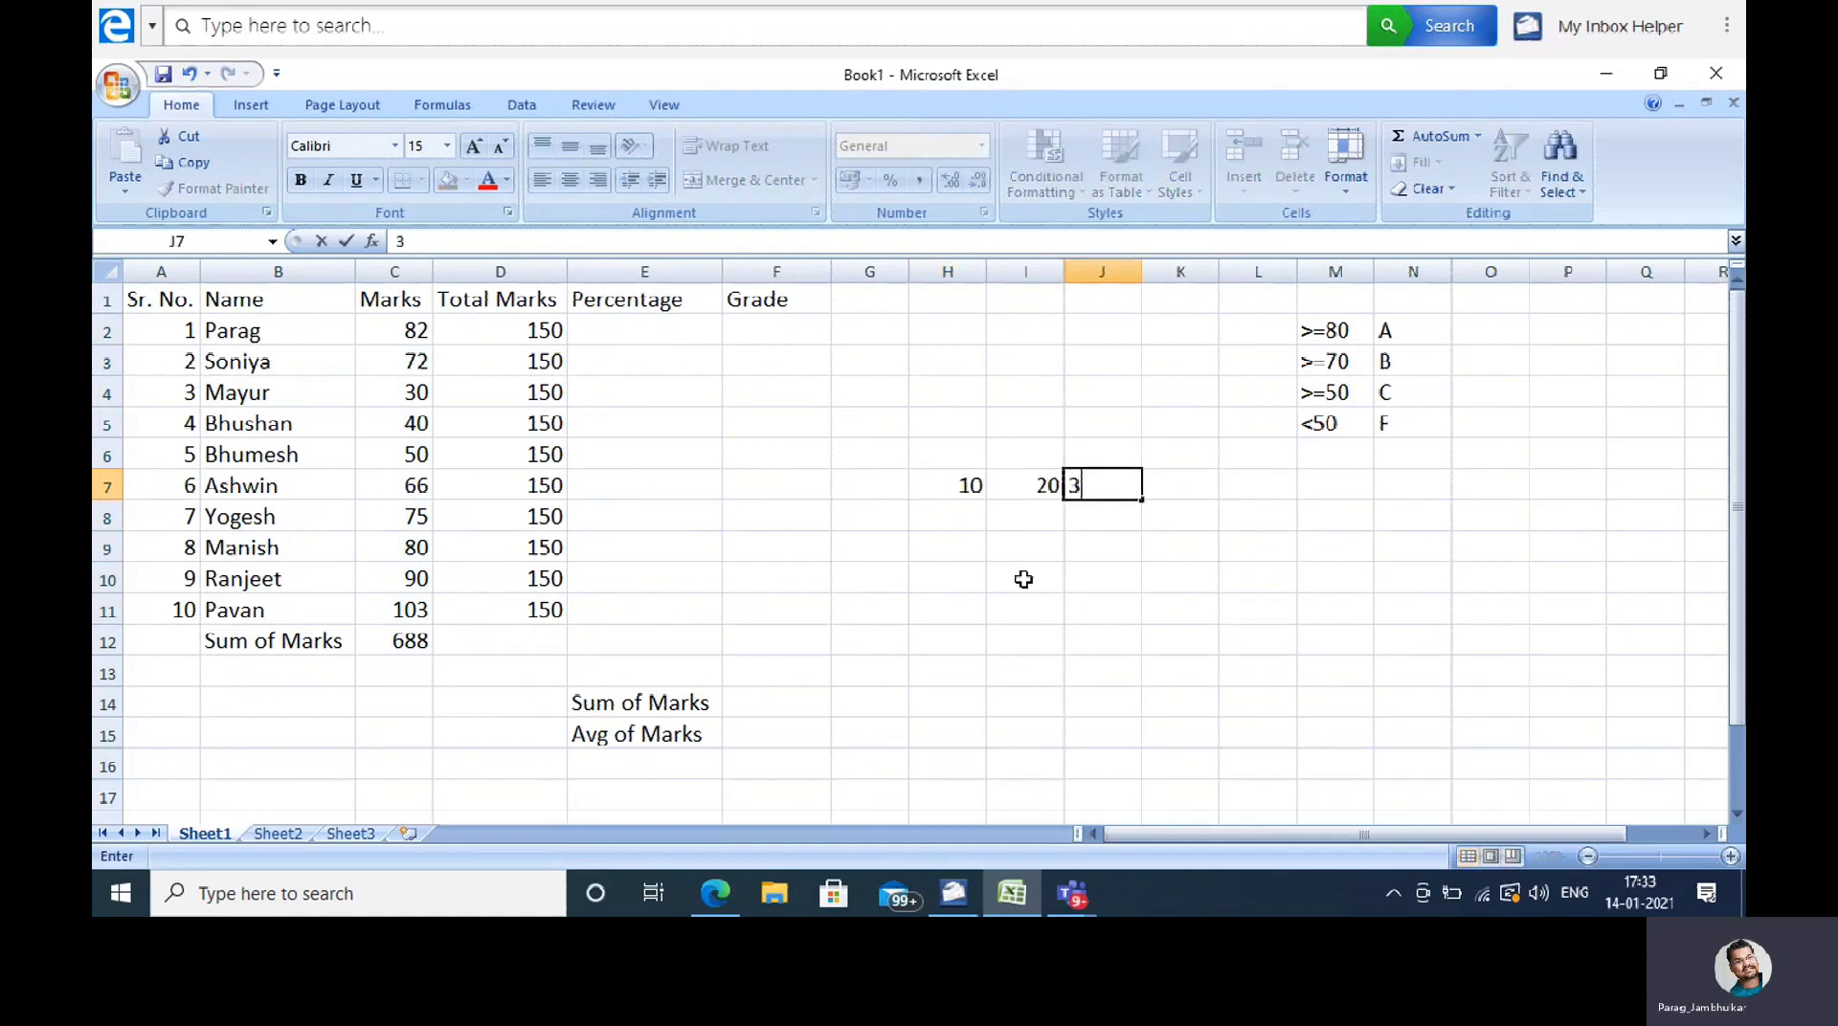
{"action": "left_click", "coordinate": [1174, 603]}
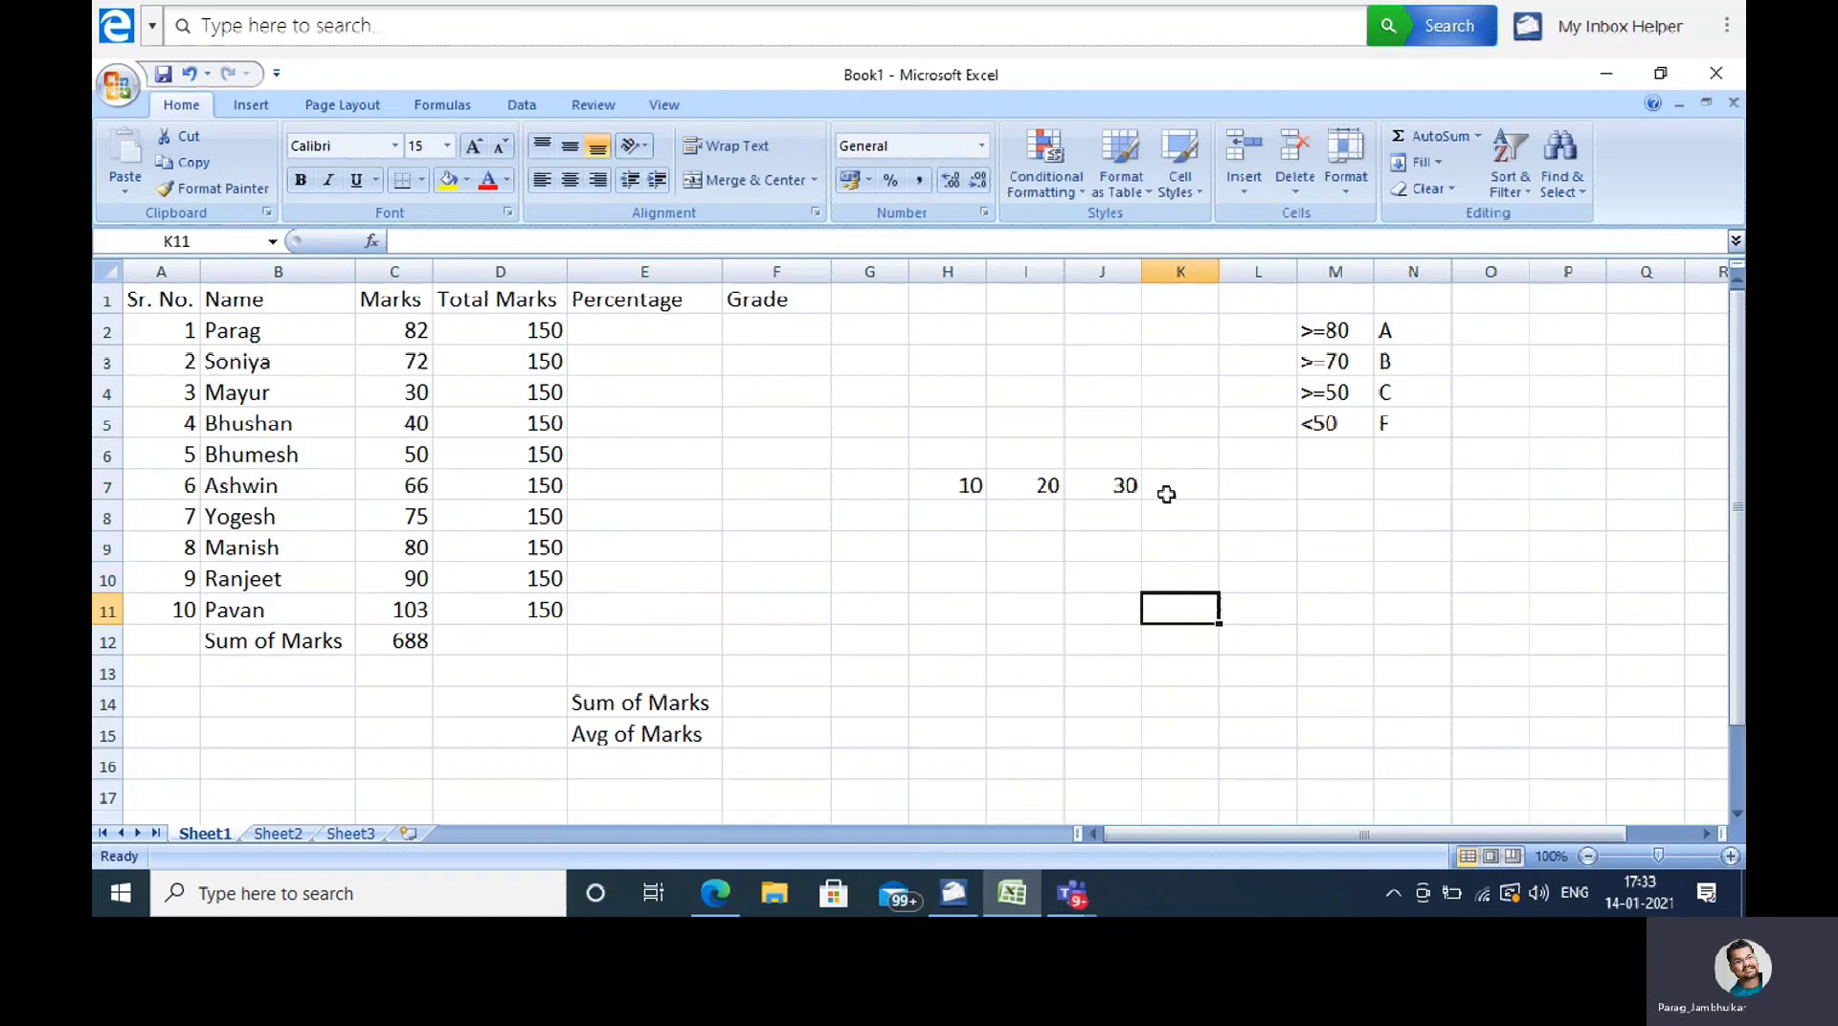
{"action": "left_click_drag", "start_coordinate": [957, 488], "coordinate": [1120, 485]}
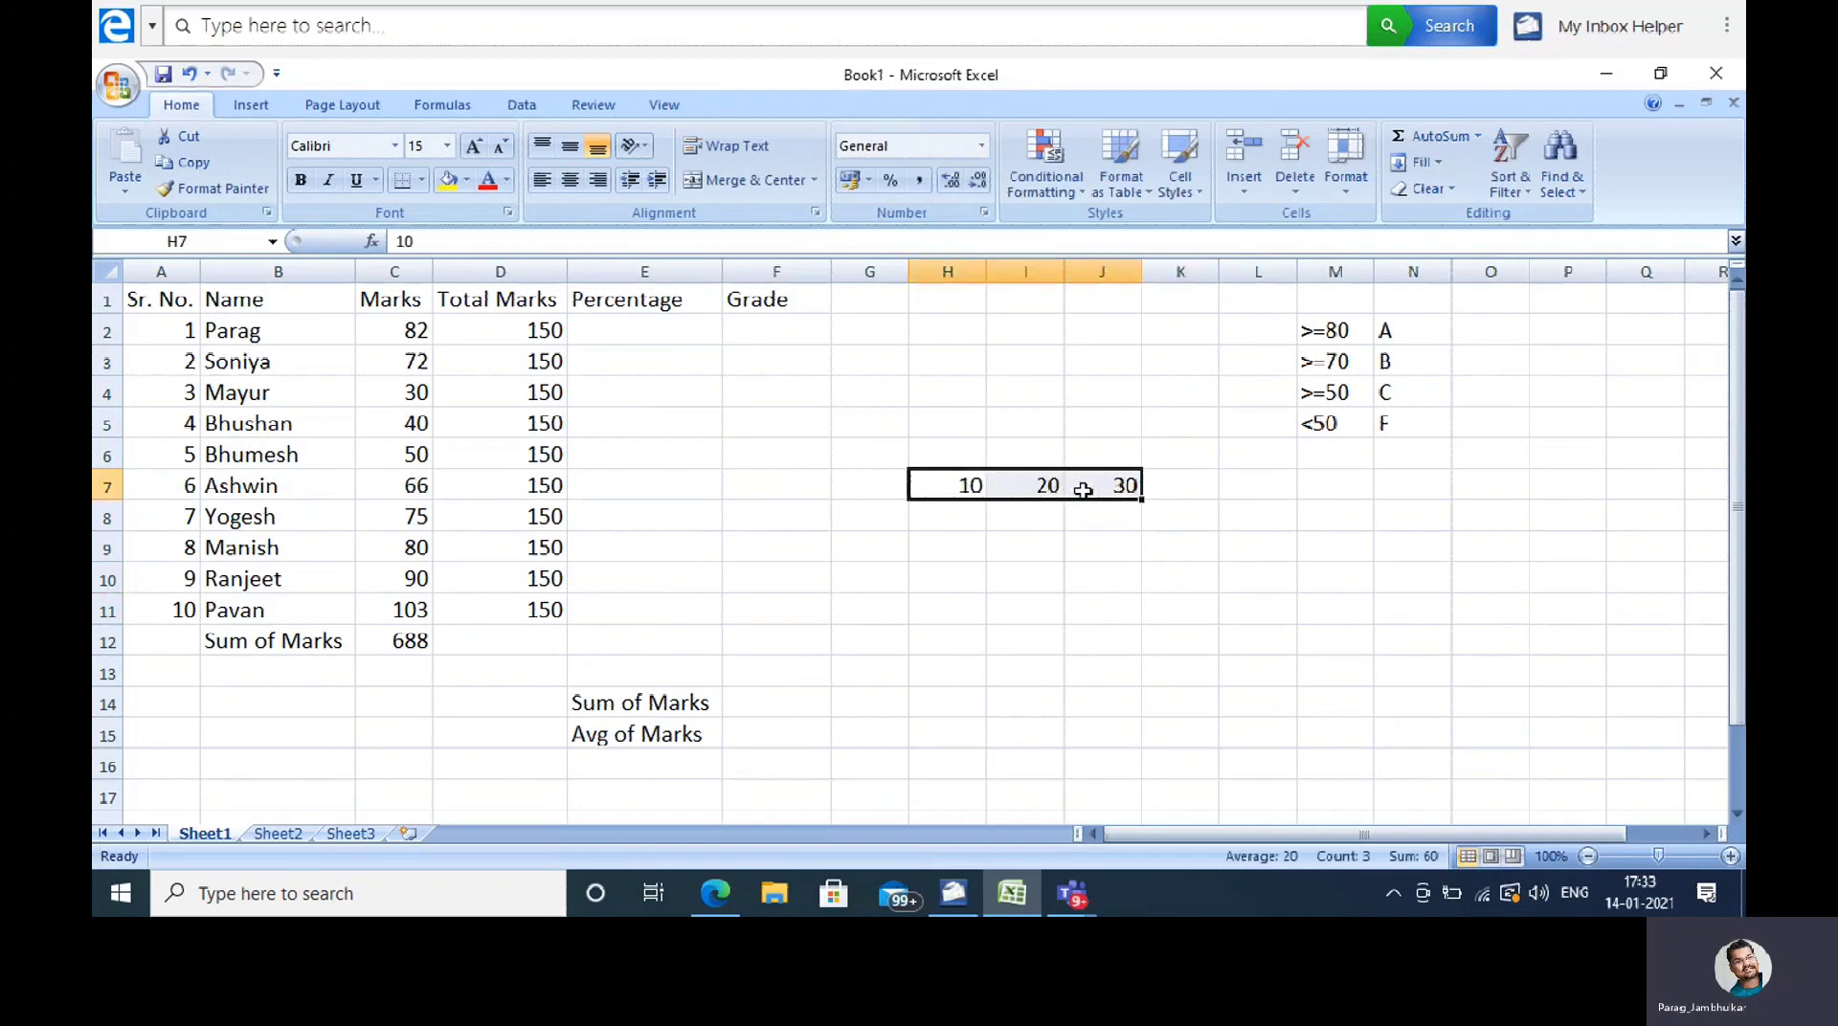
{"action": "left_click", "coordinate": [1426, 136]}
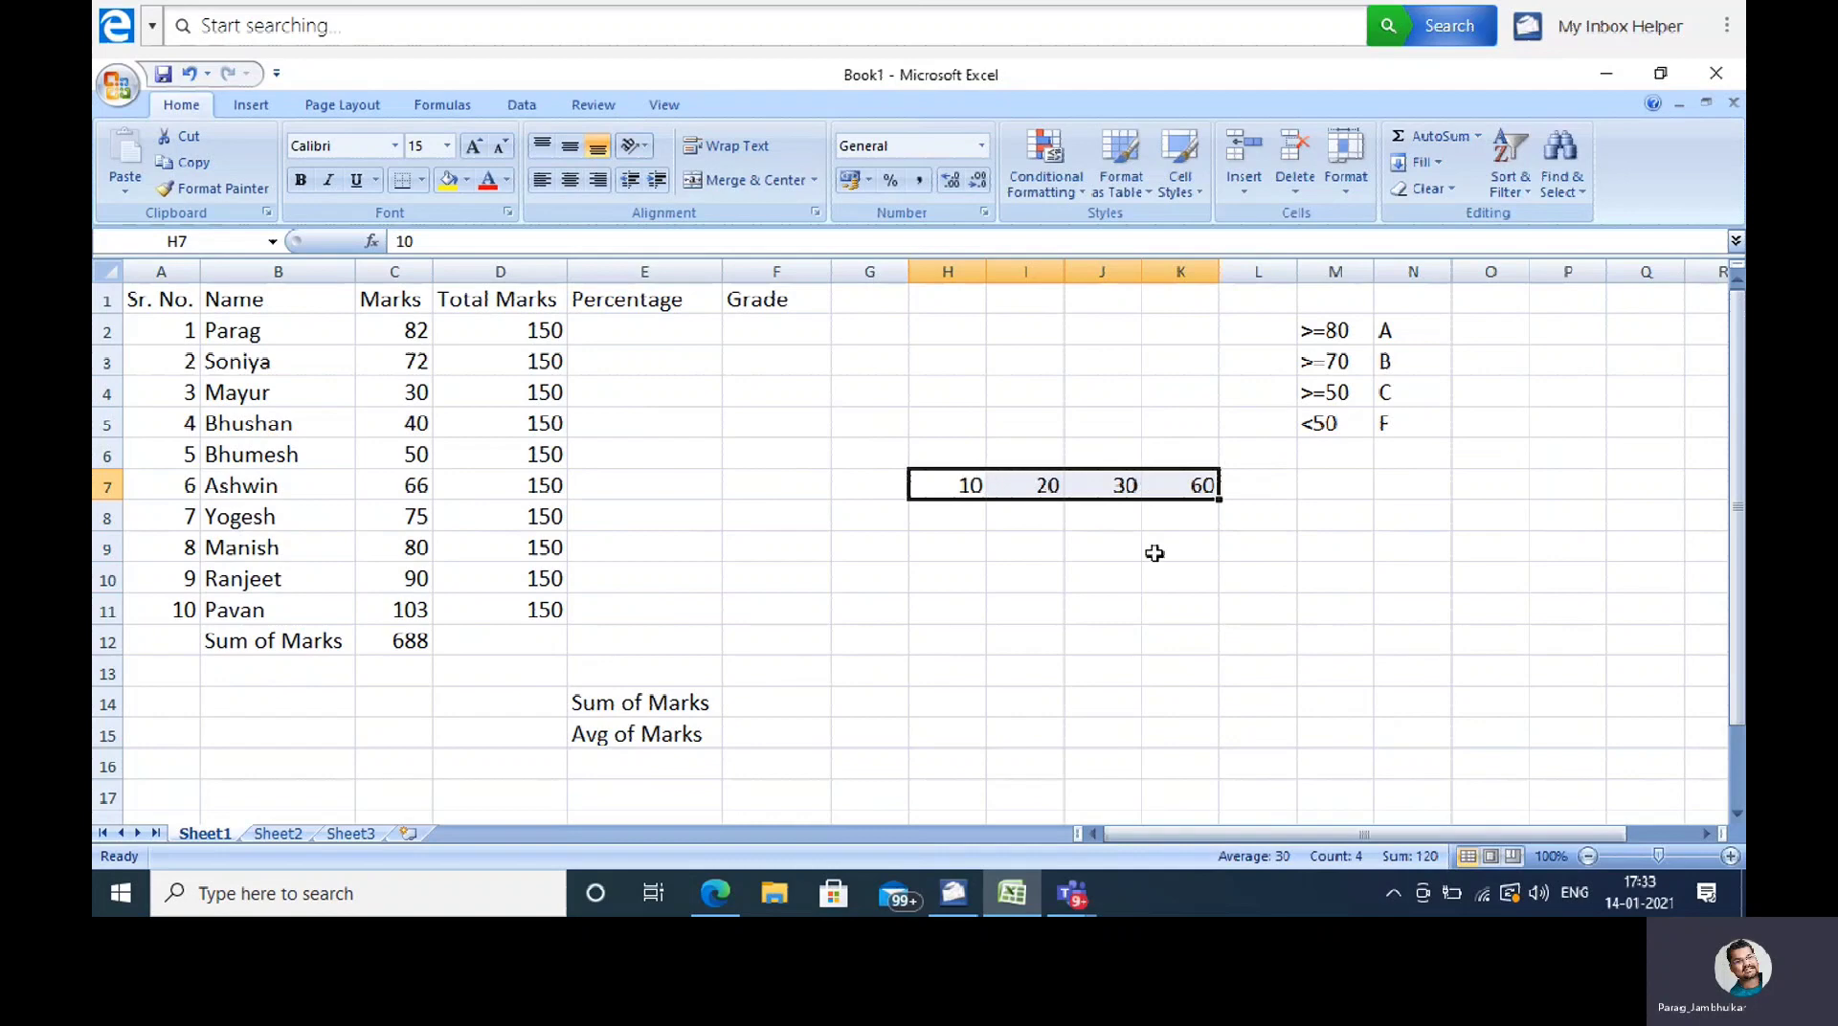
Step: Undo the AutoSum in K7 and the sample entries in H7:J7
{"action": "key", "text": "ctrl+z"}
{"action": "key", "text": "ctrl+z"}
{"action": "key", "text": "ctrl+z"}
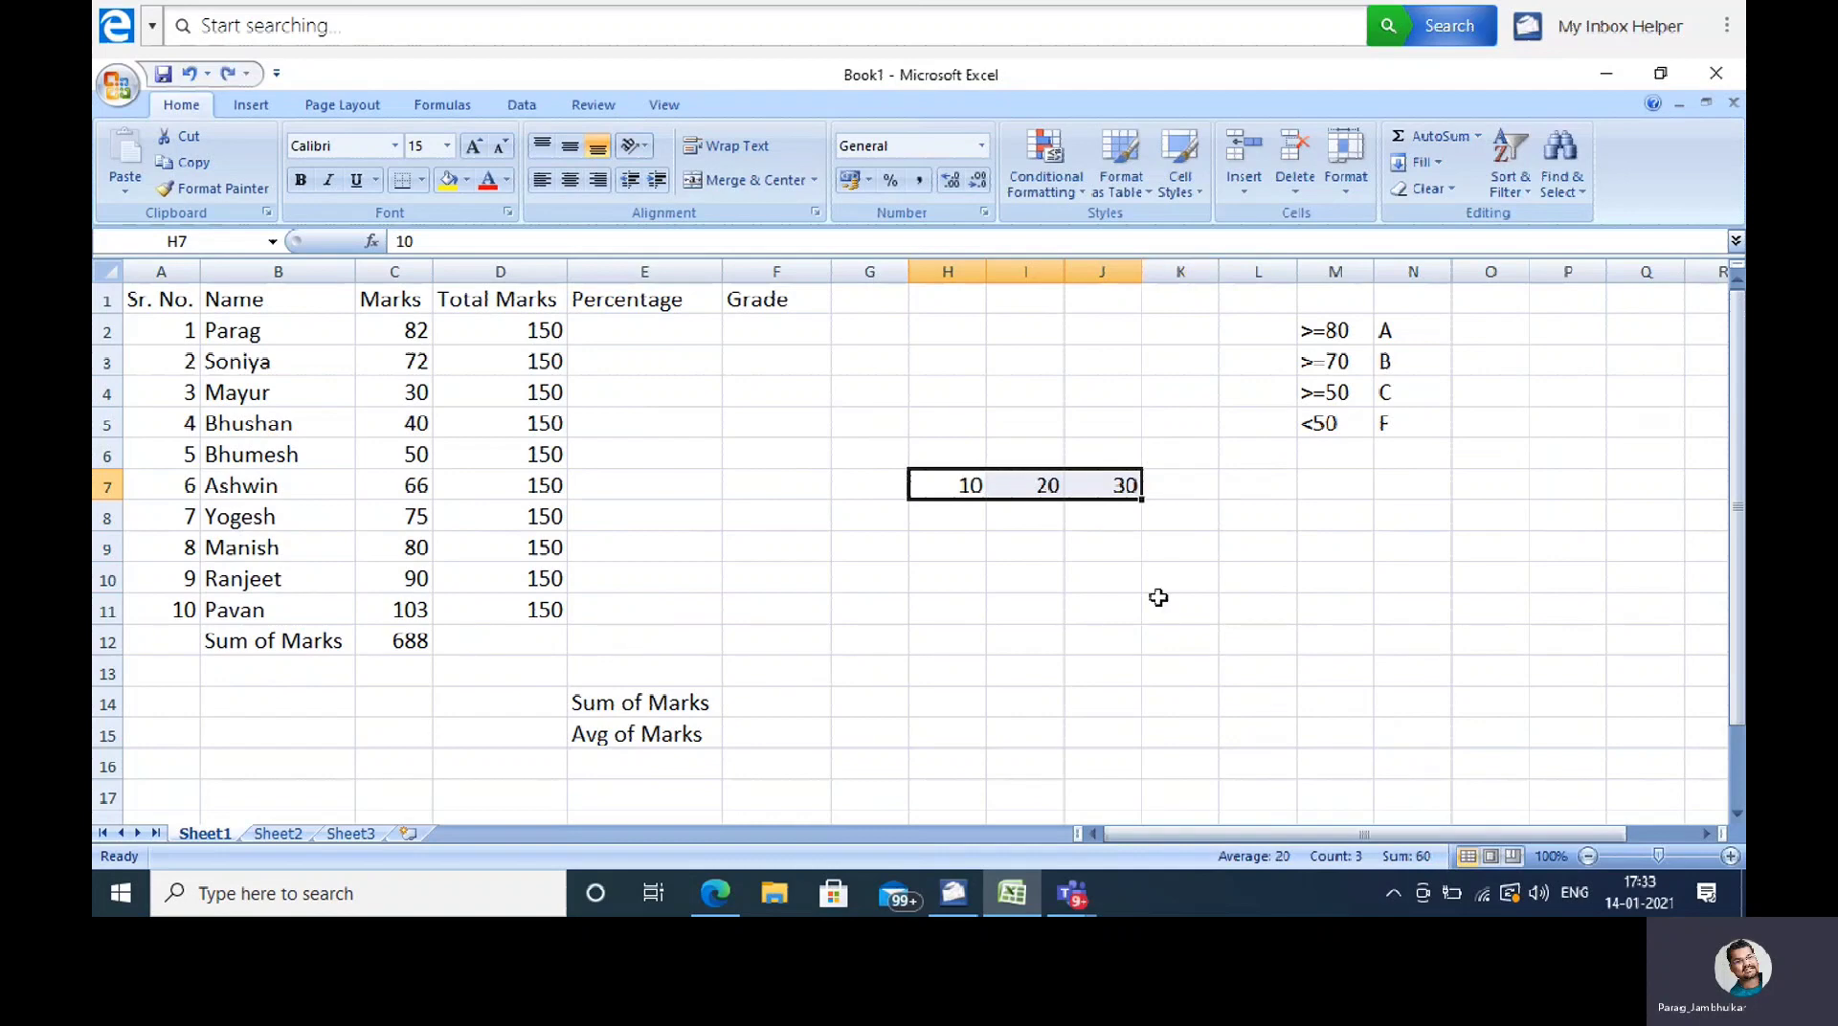
{"action": "key", "text": "ctrl+z"}
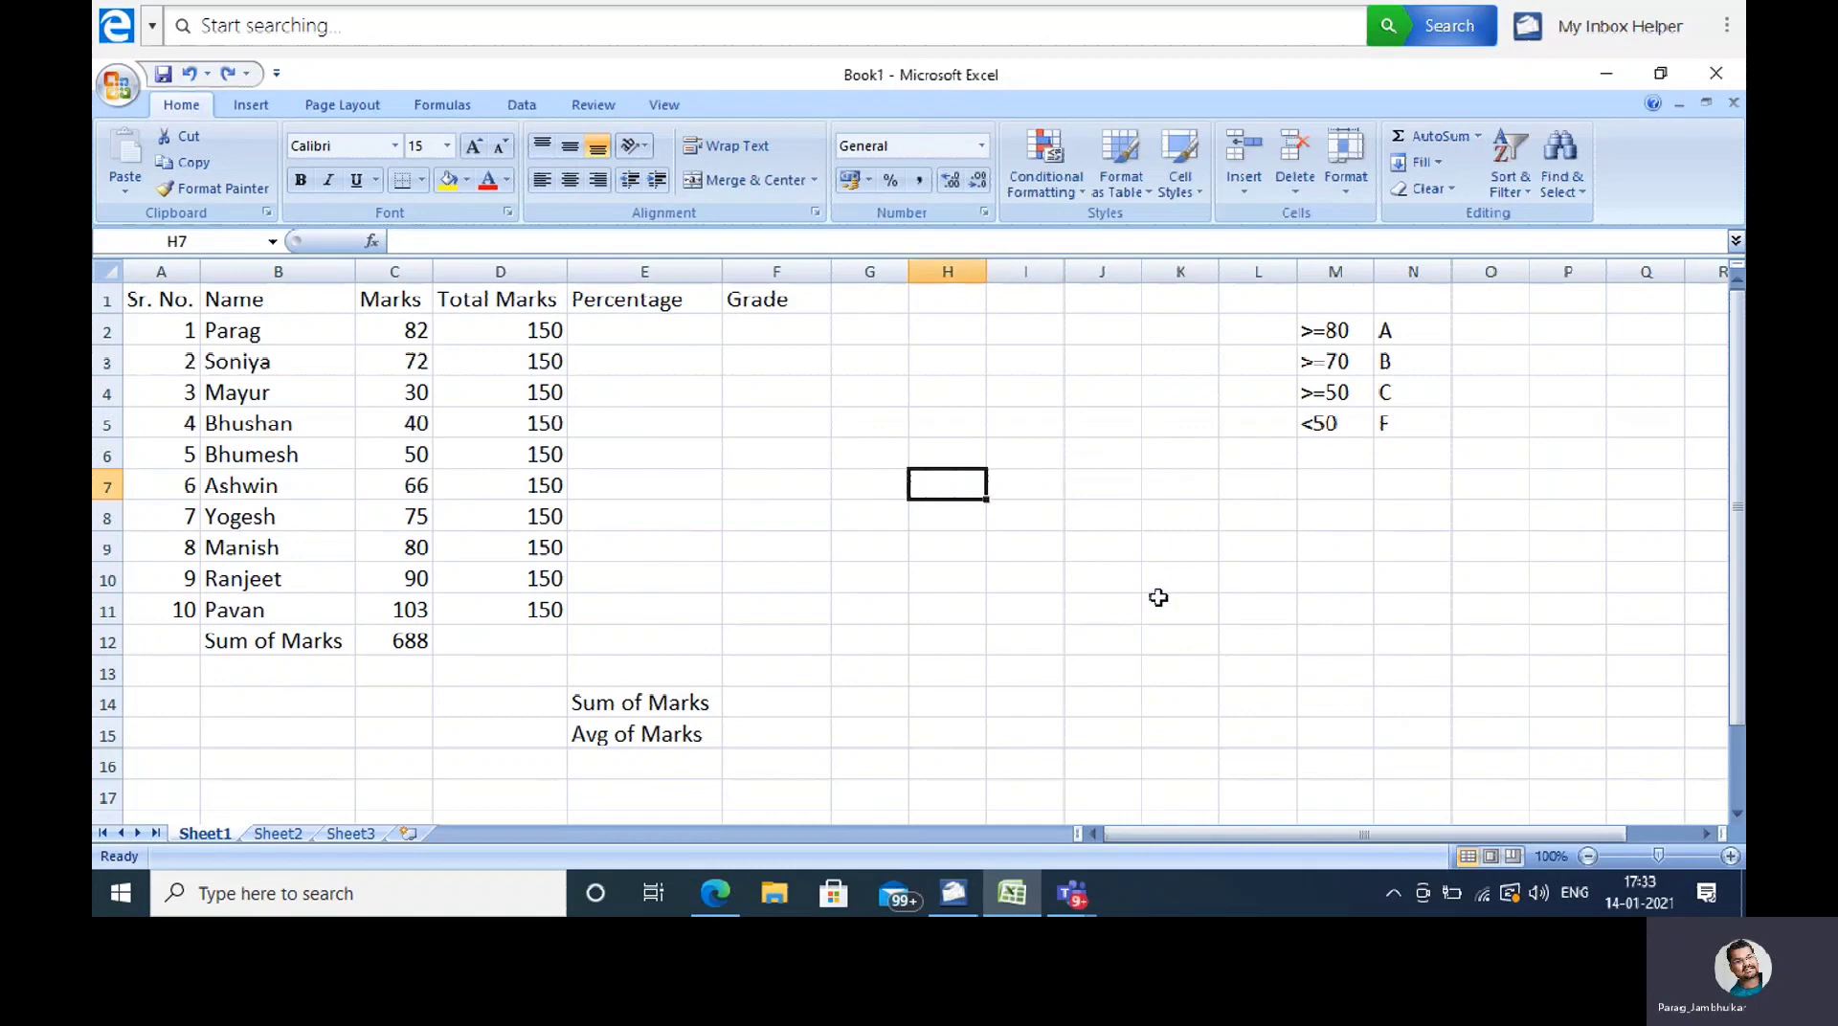
{"action": "left_click", "coordinate": [1159, 598]}
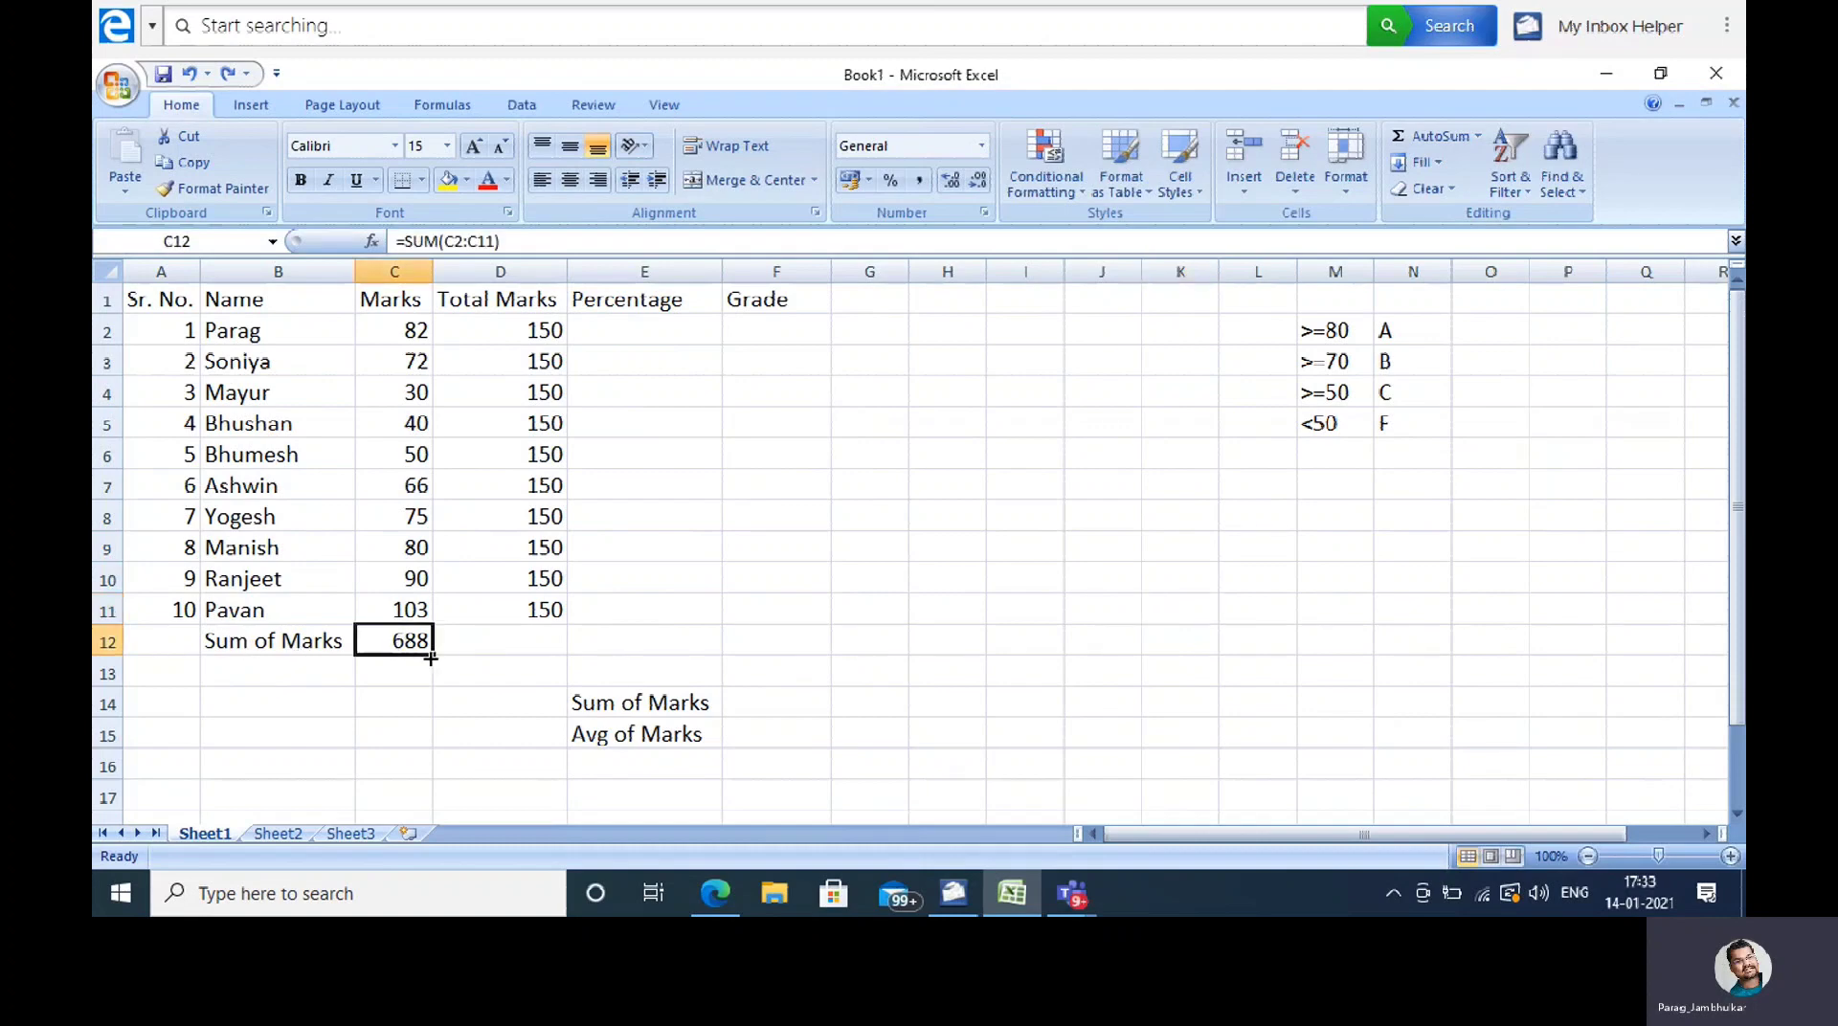
Step: Use AutoSum in F14, next to Sum of Marks, to add up the marks in C2:C11
{"action": "left_click", "coordinate": [777, 707]}
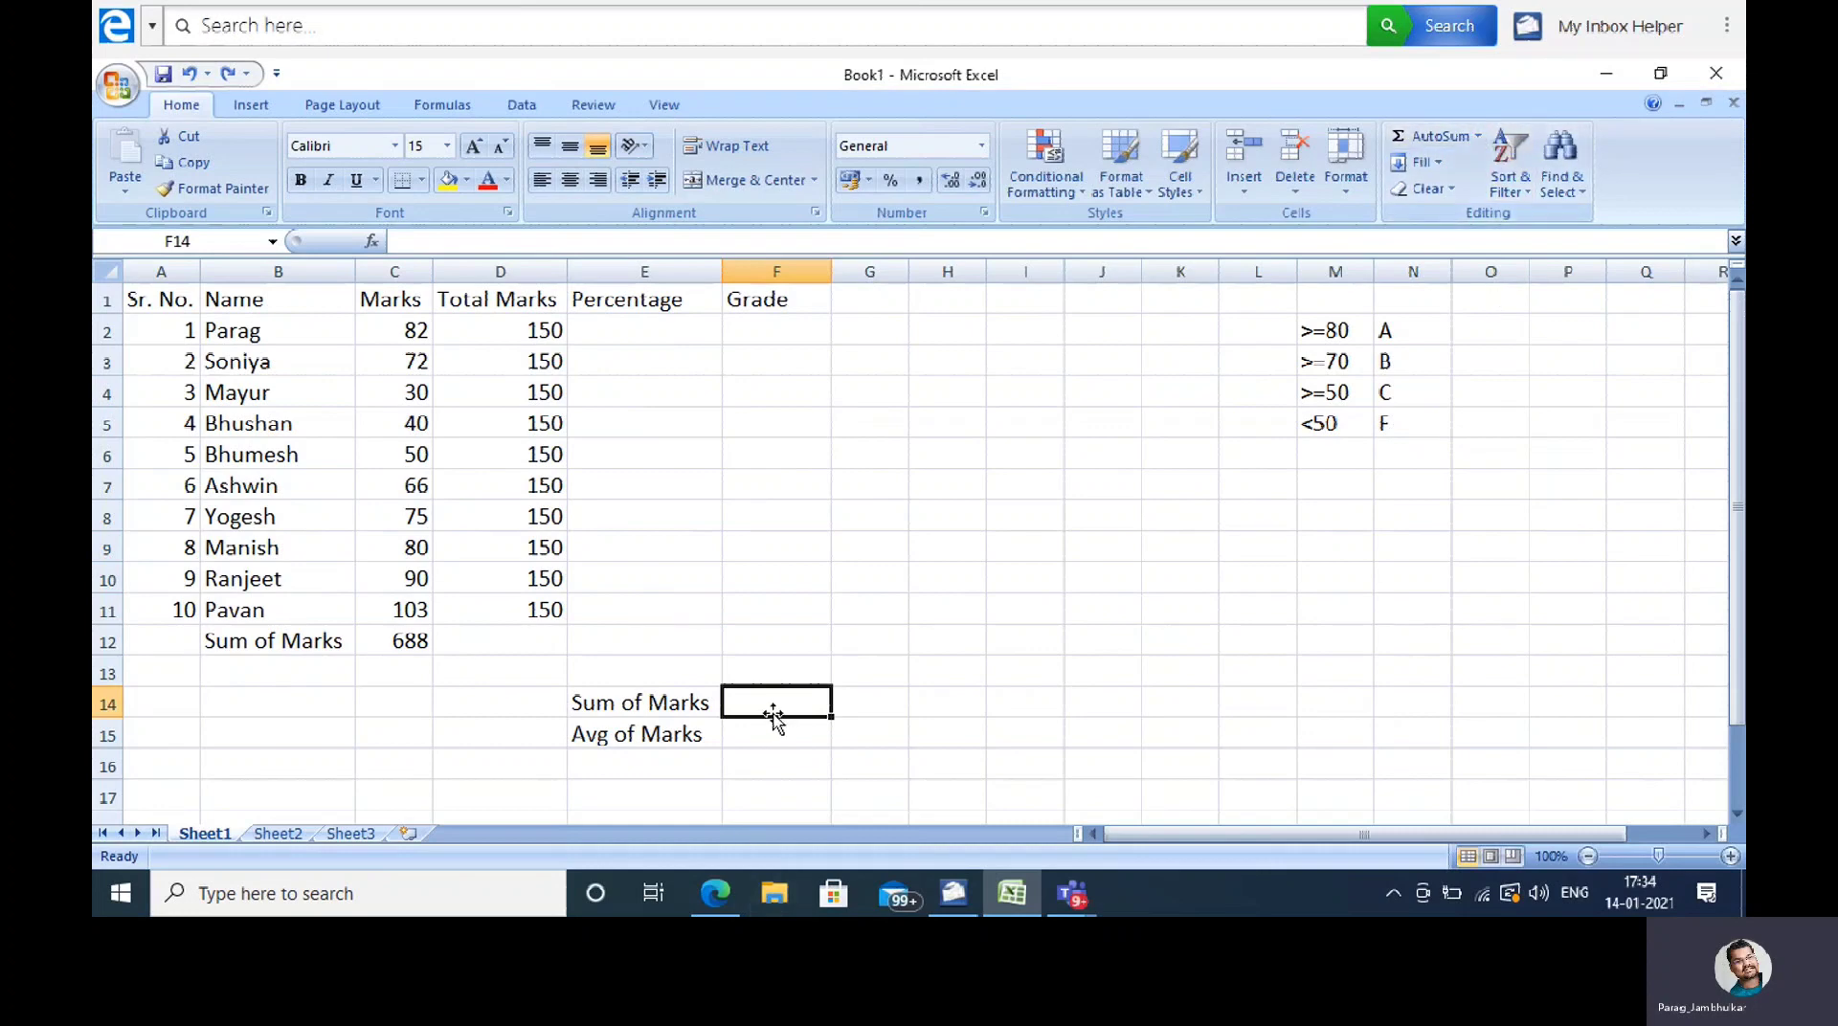
{"action": "left_click", "coordinate": [1479, 137]}
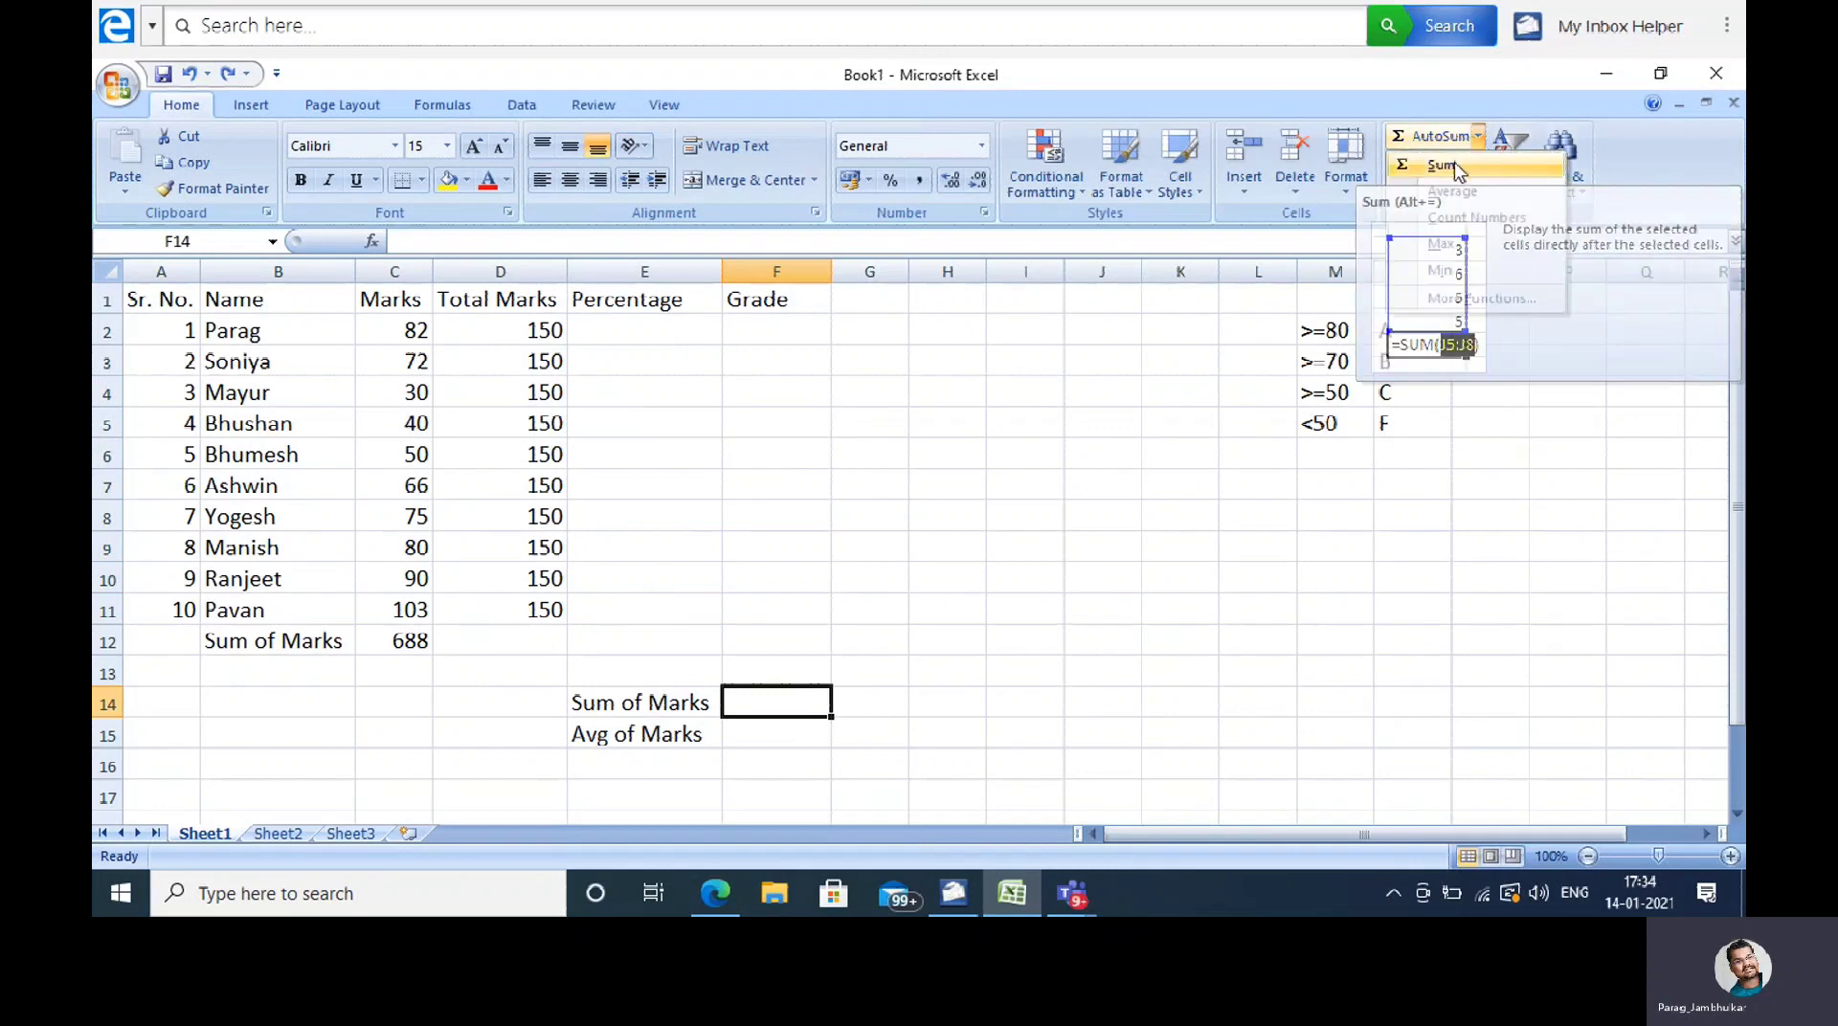
{"action": "left_click", "coordinate": [1455, 165]}
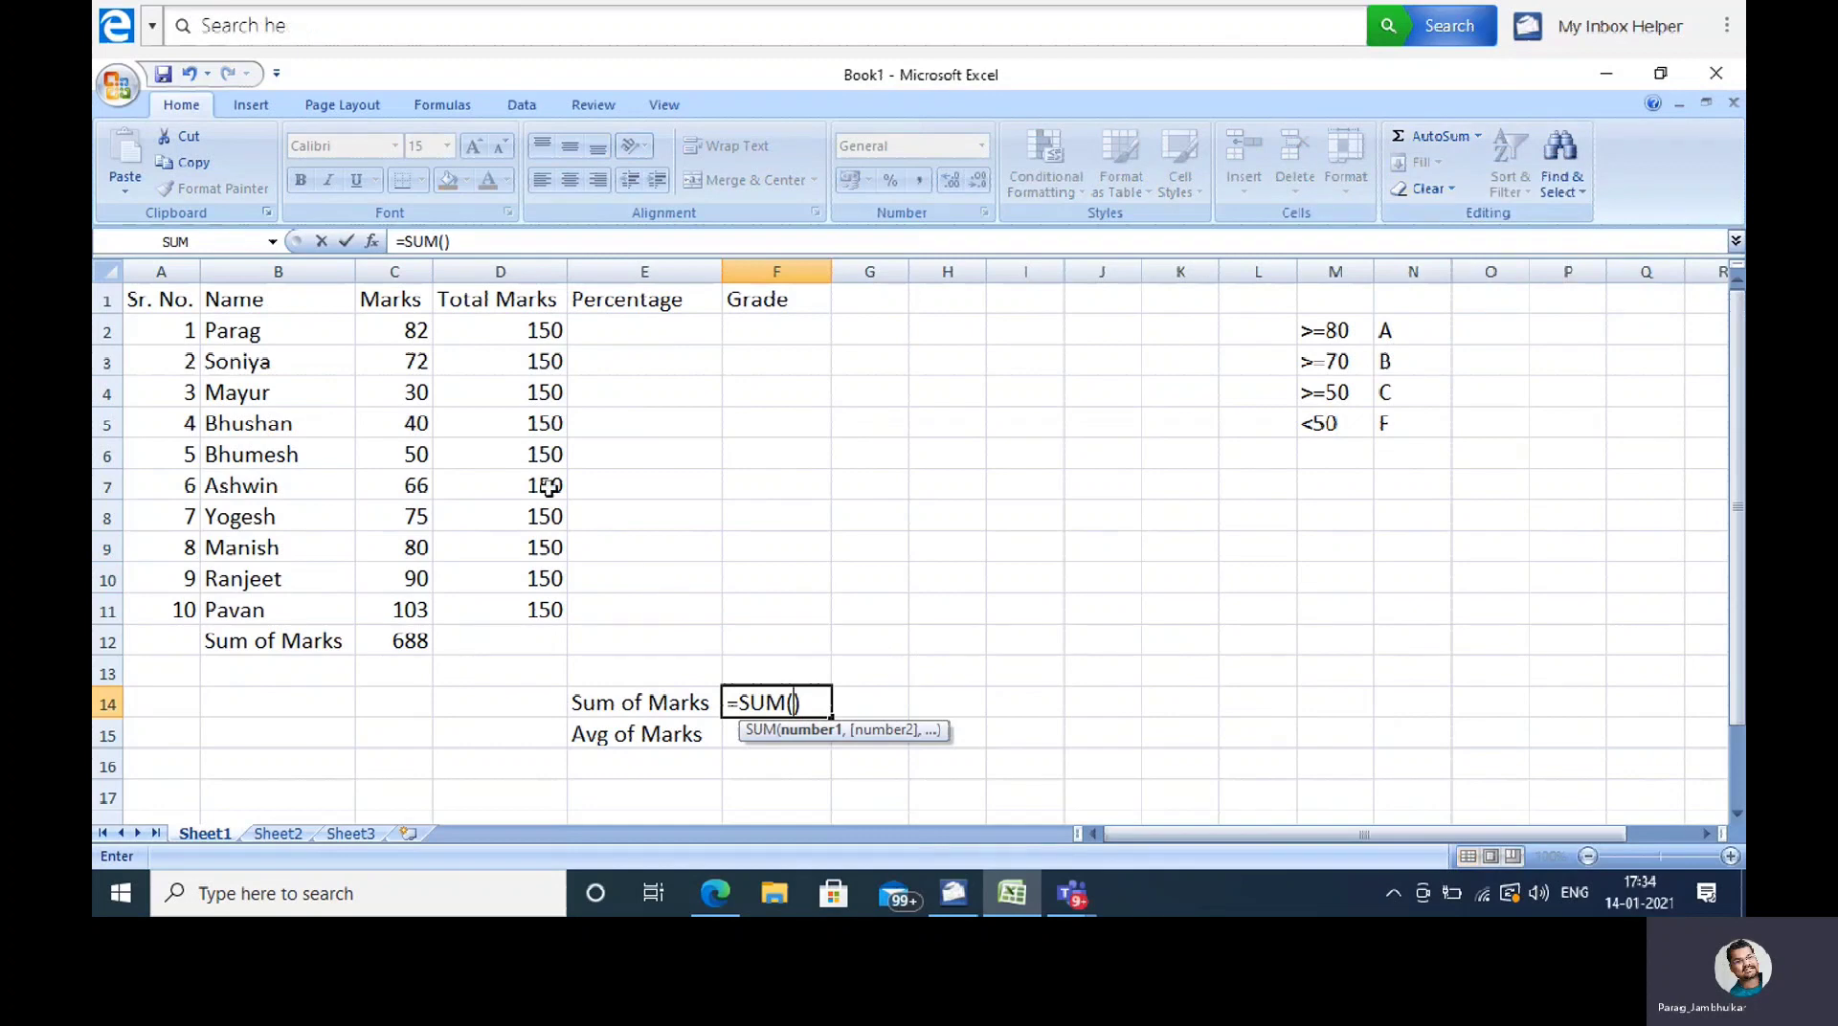
{"action": "left_click", "coordinate": [386, 335]}
{"action": "left_click_drag", "start_coordinate": [386, 334], "coordinate": [397, 613]}
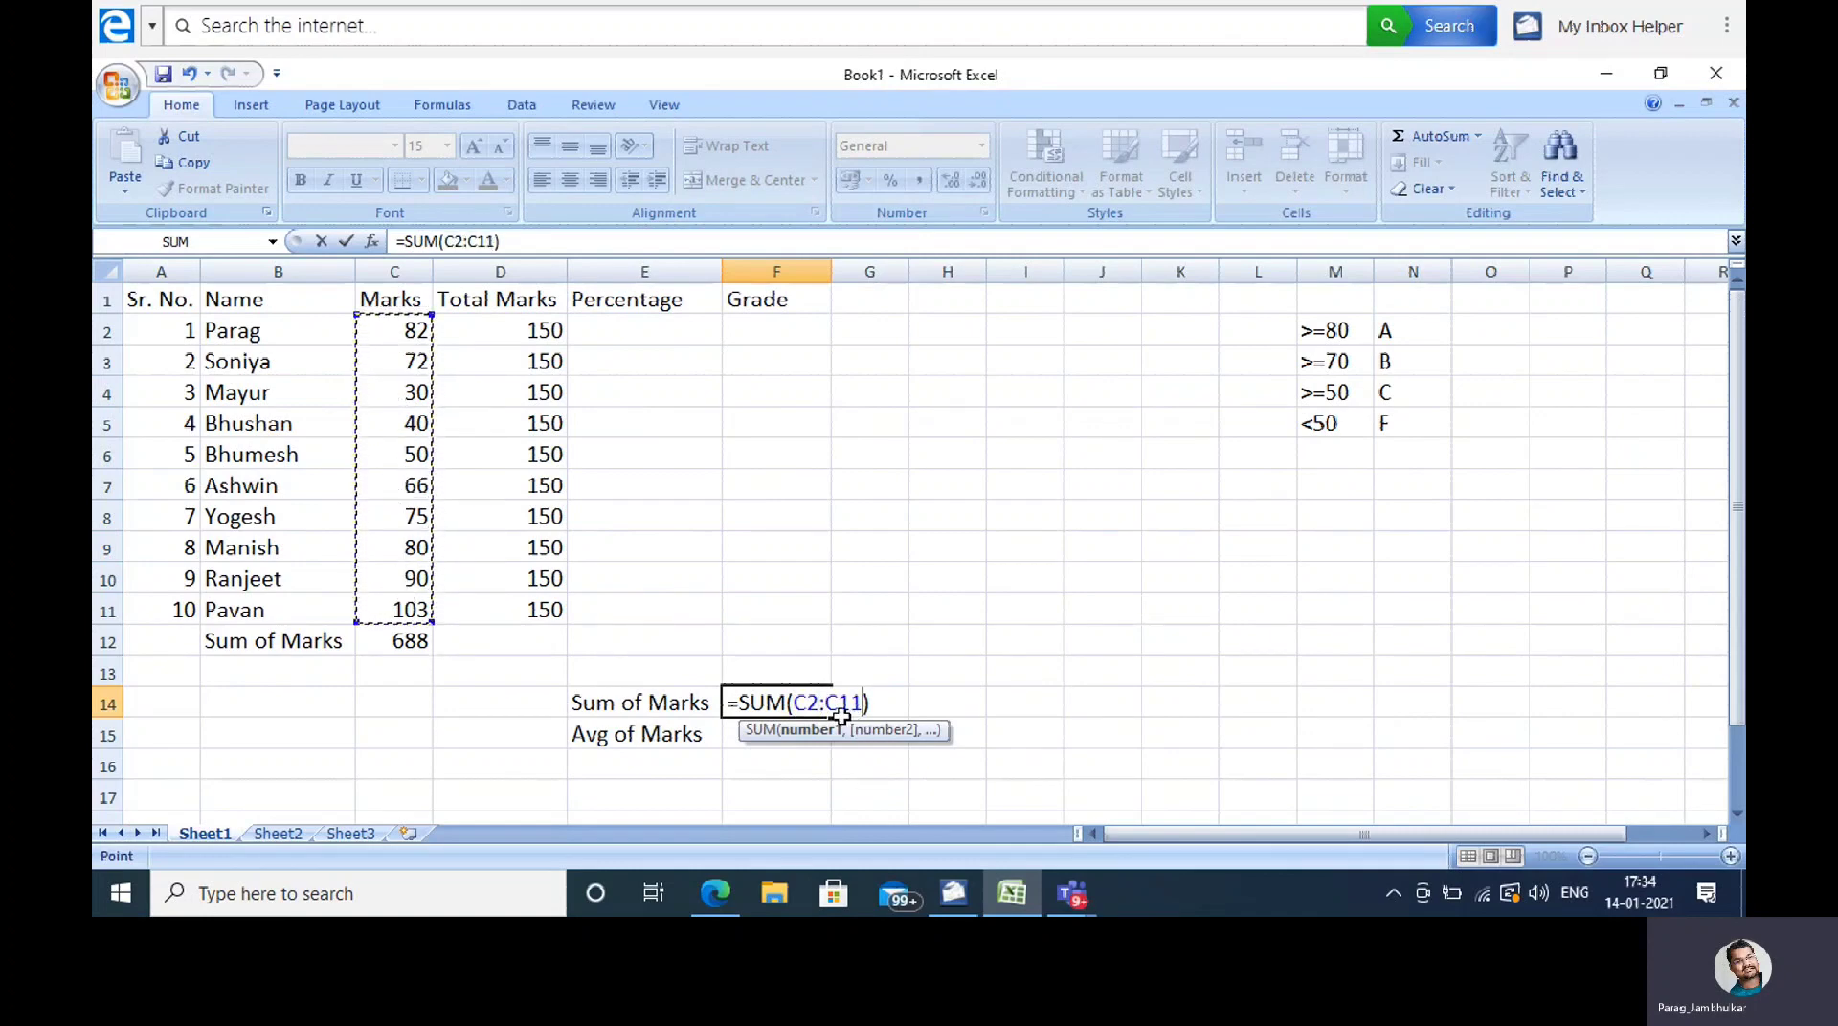
{"action": "key", "text": "Return"}
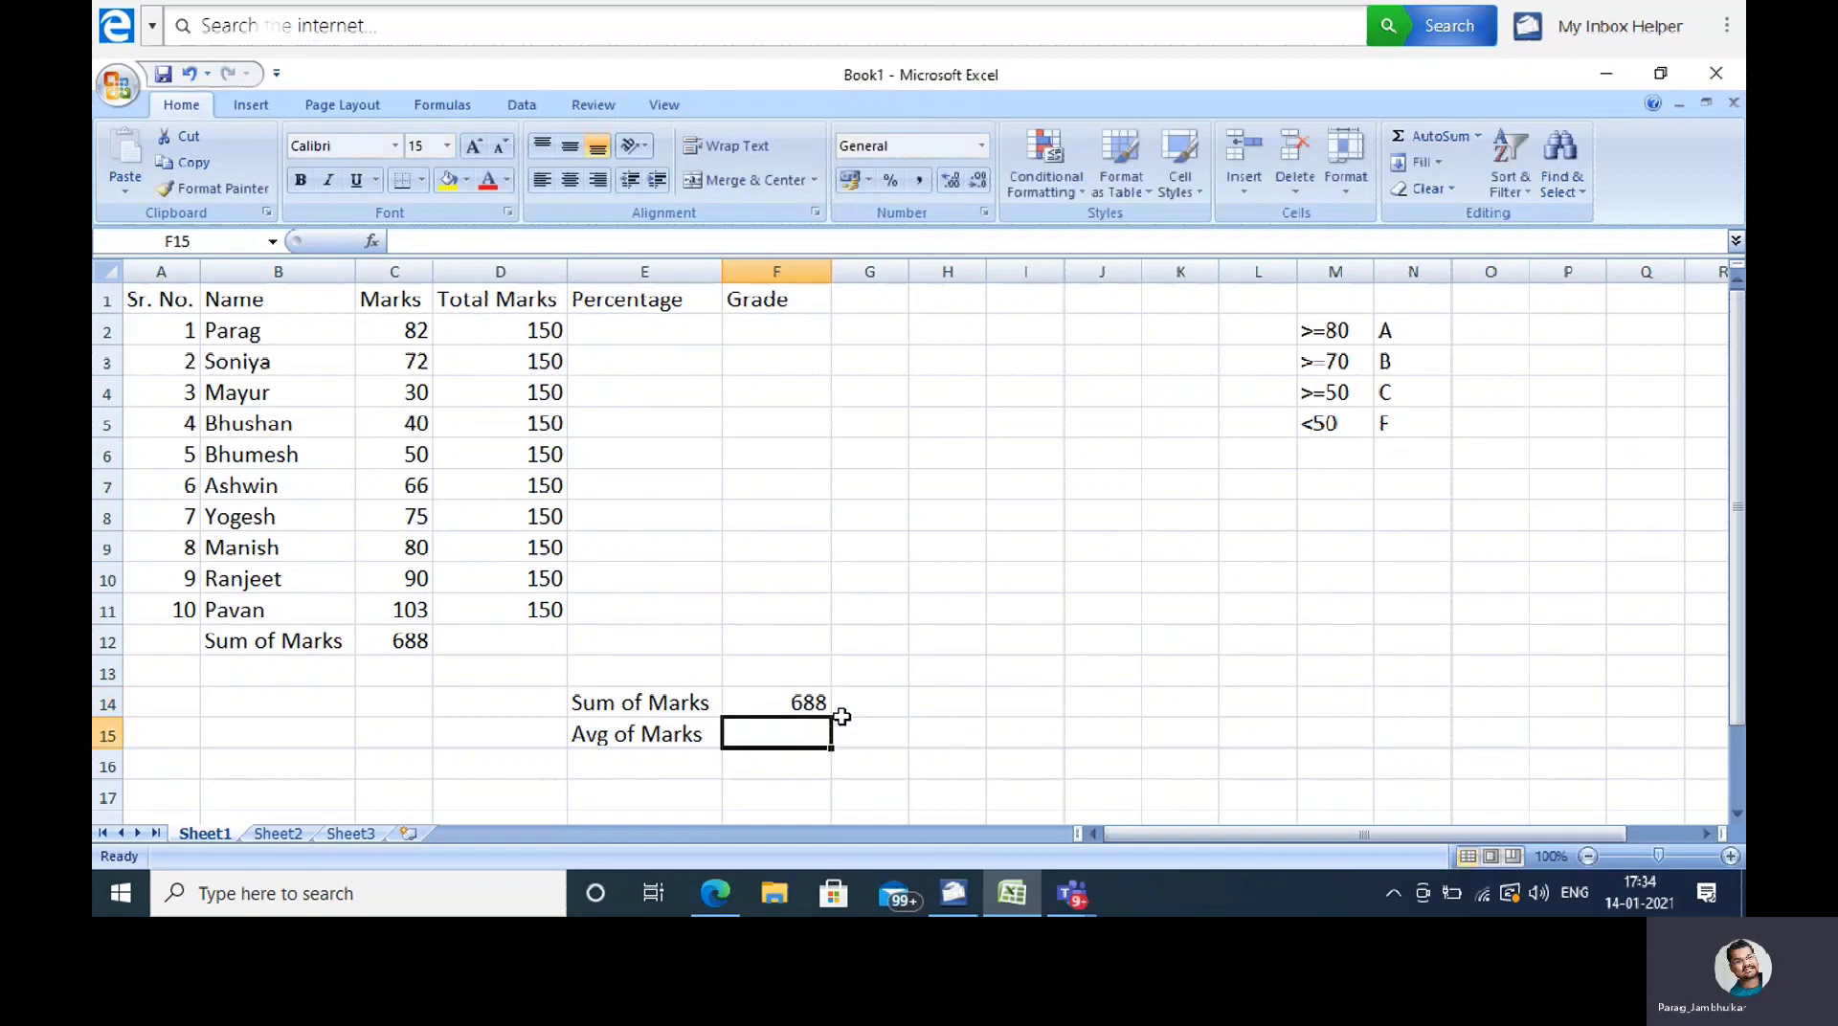
Step: Clear F14 and use AutoSum there to add only the separate cells C3, C6 and C9
{"action": "left_click", "coordinate": [782, 706]}
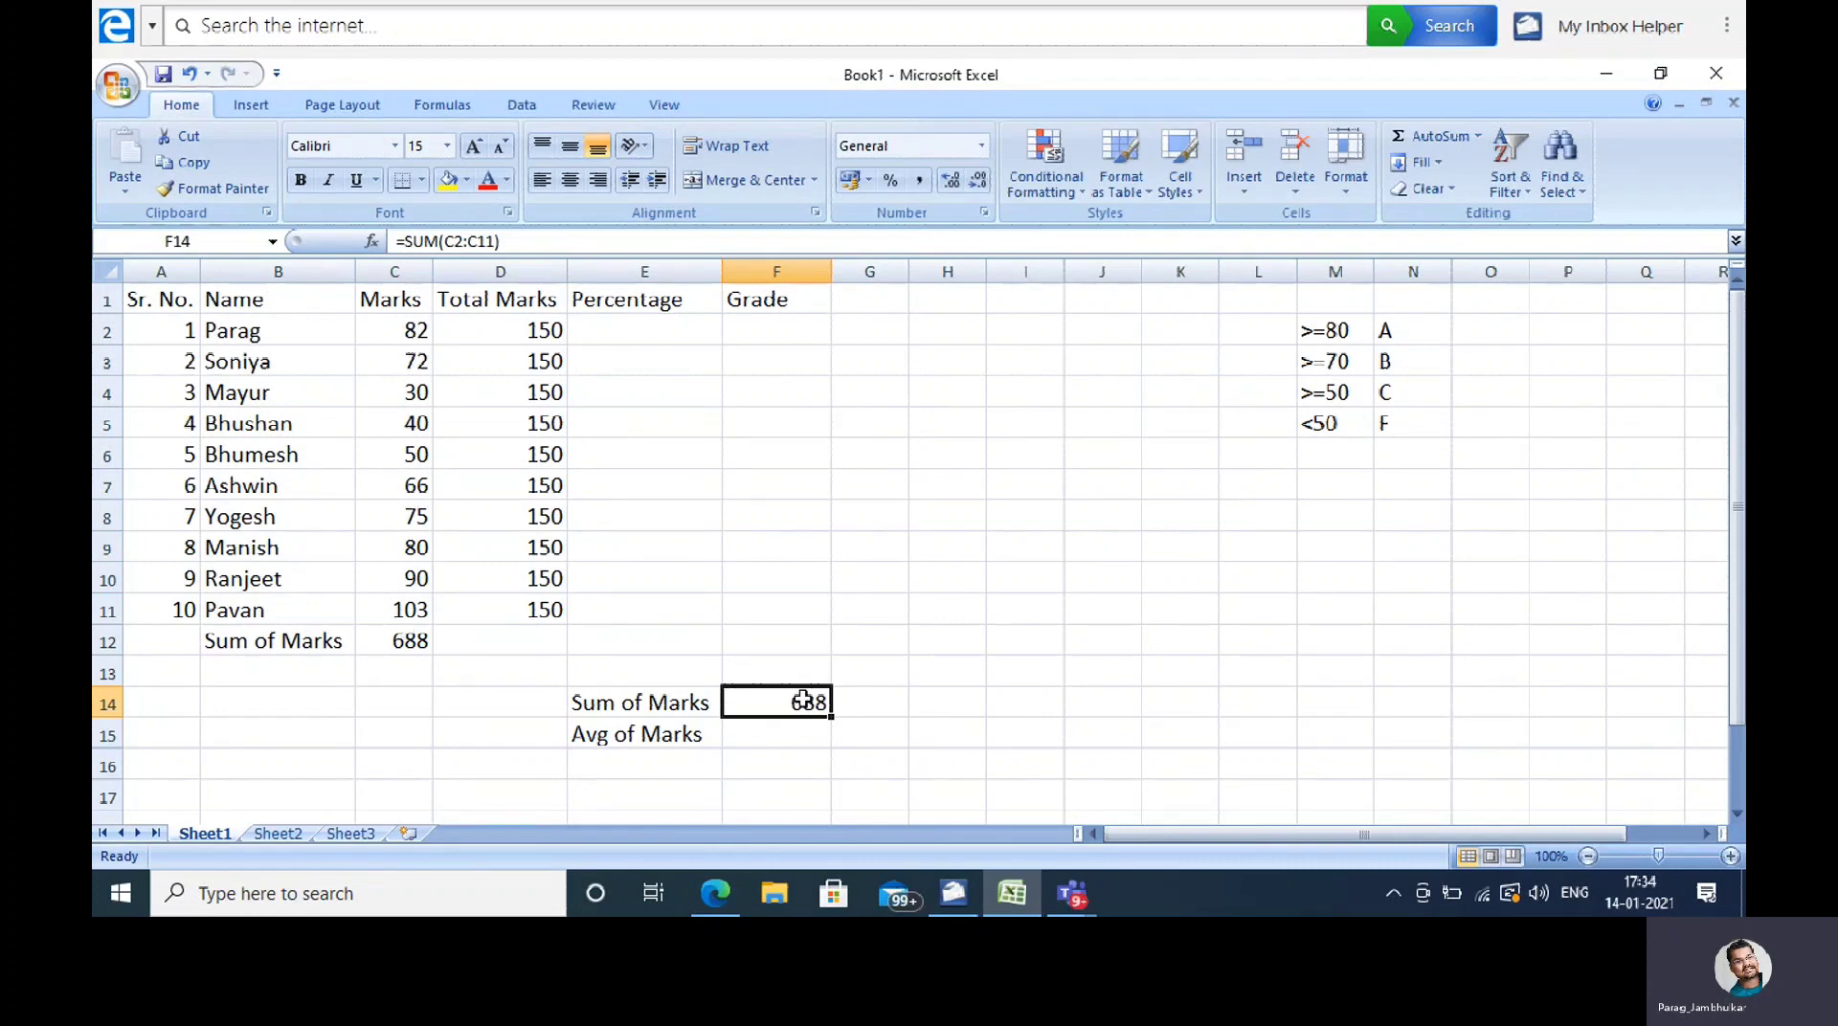
{"action": "key", "text": "Delete"}
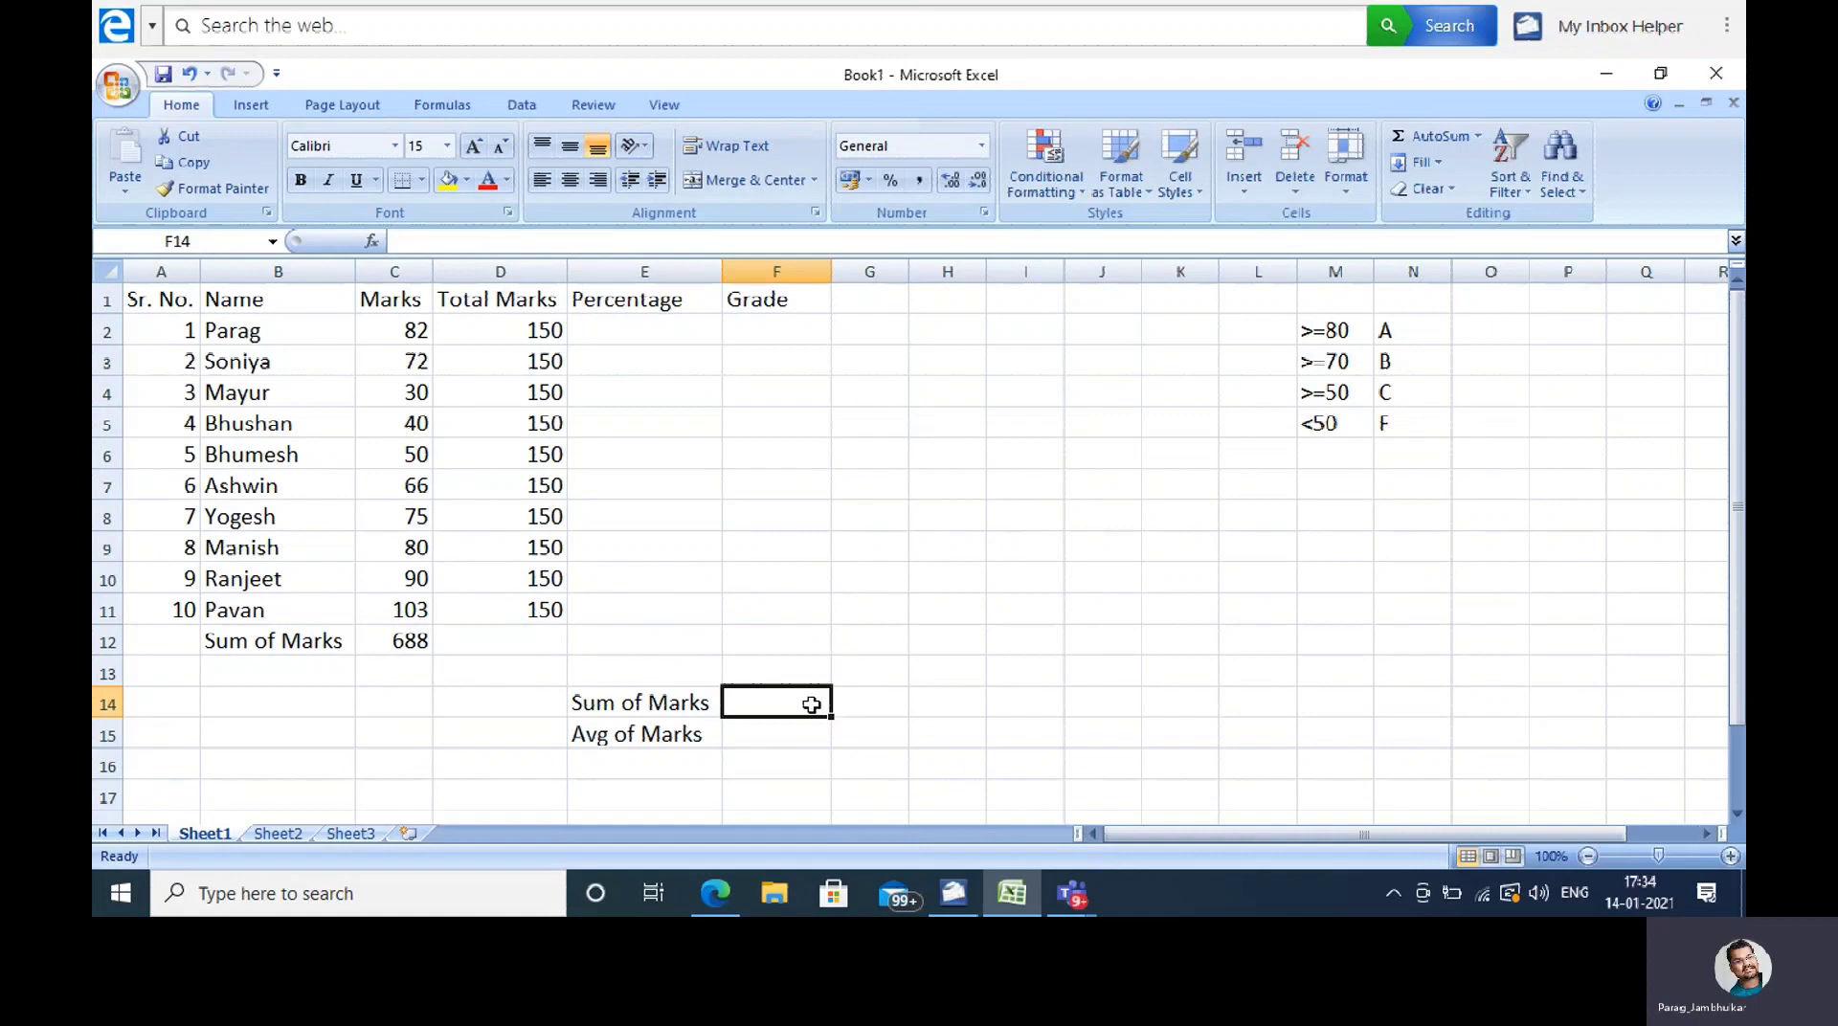
{"action": "left_click", "coordinate": [1468, 139]}
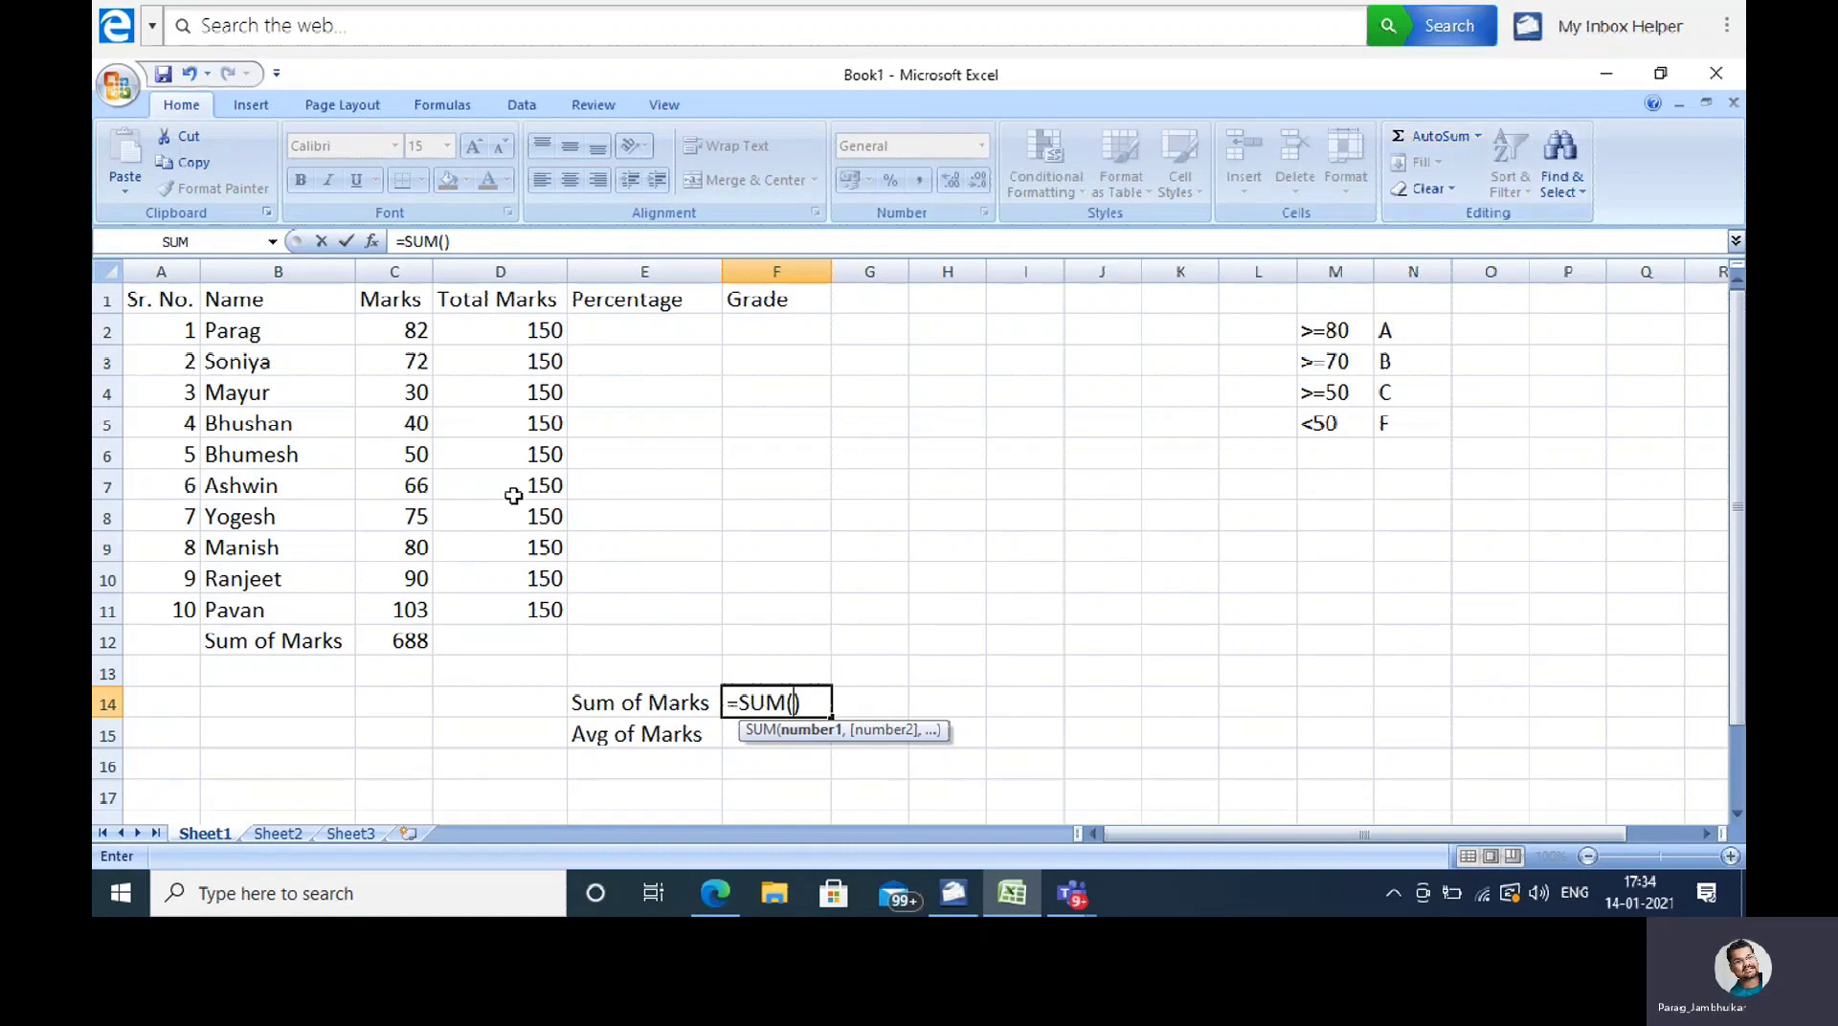
{"action": "left_click", "coordinate": [415, 367]}
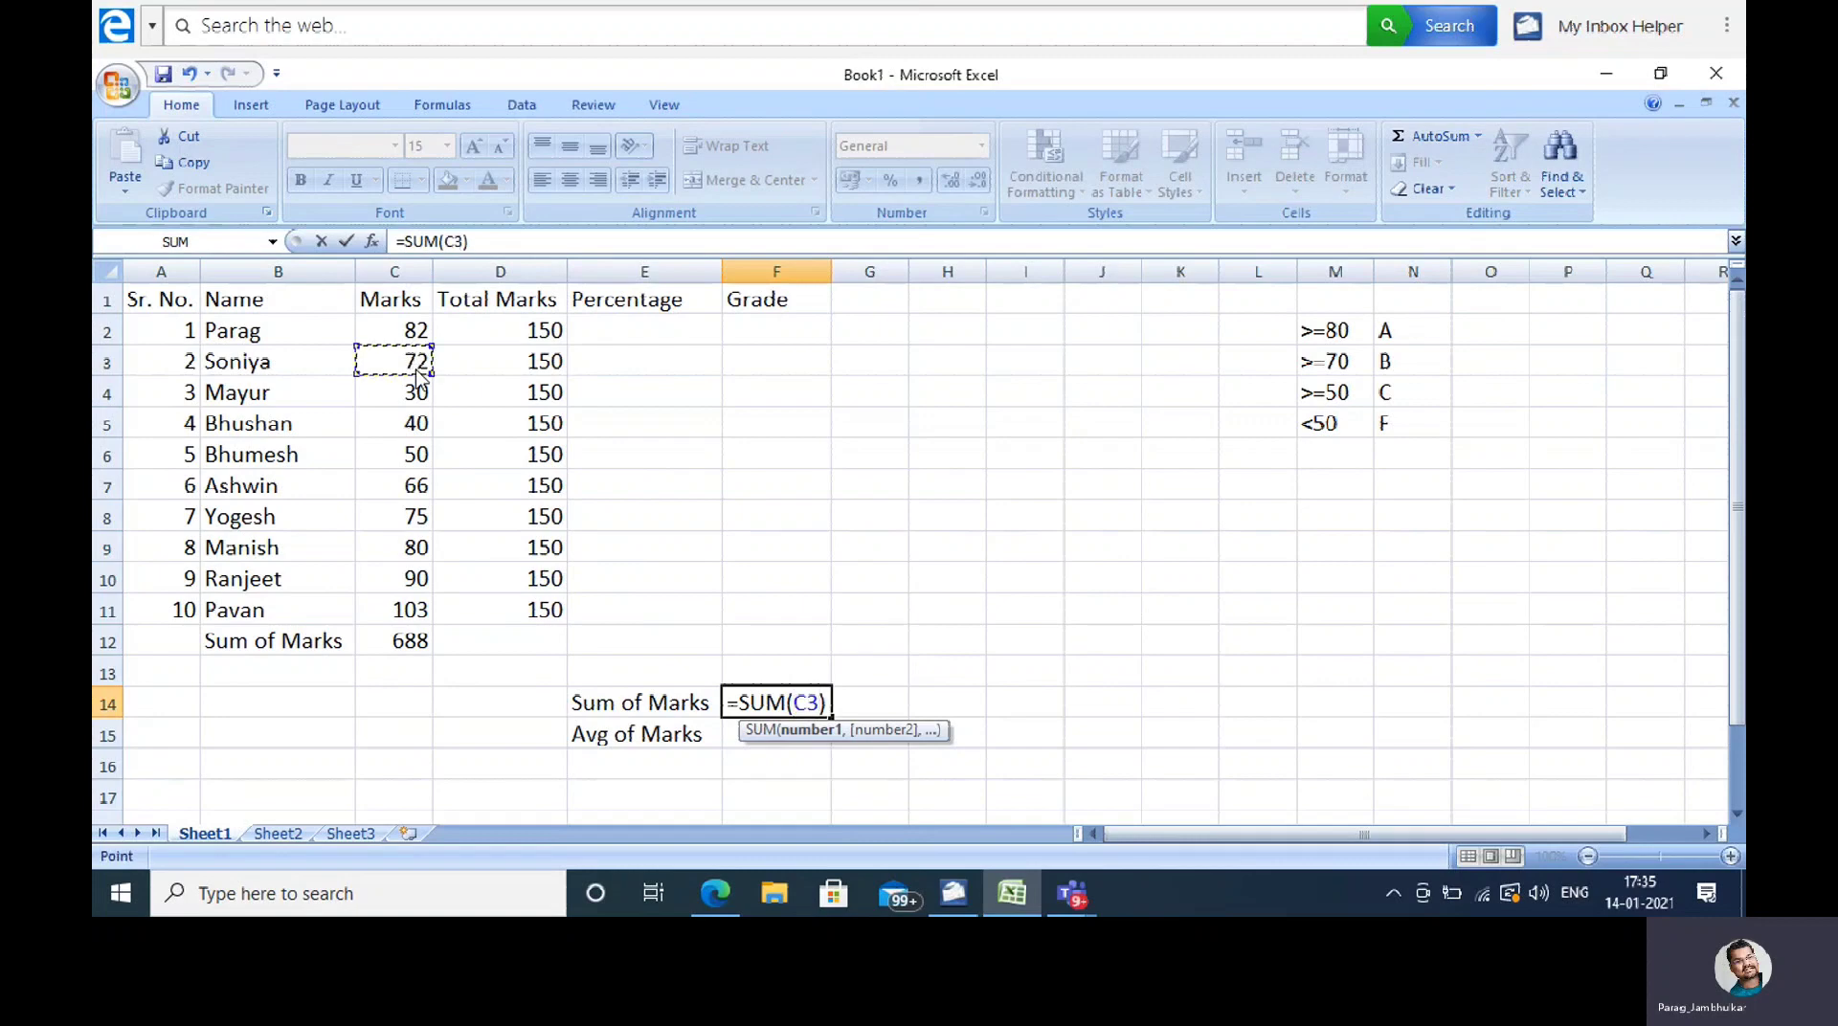
{"action": "type", "text": ","}
{"action": "left_click", "coordinate": [420, 457]}
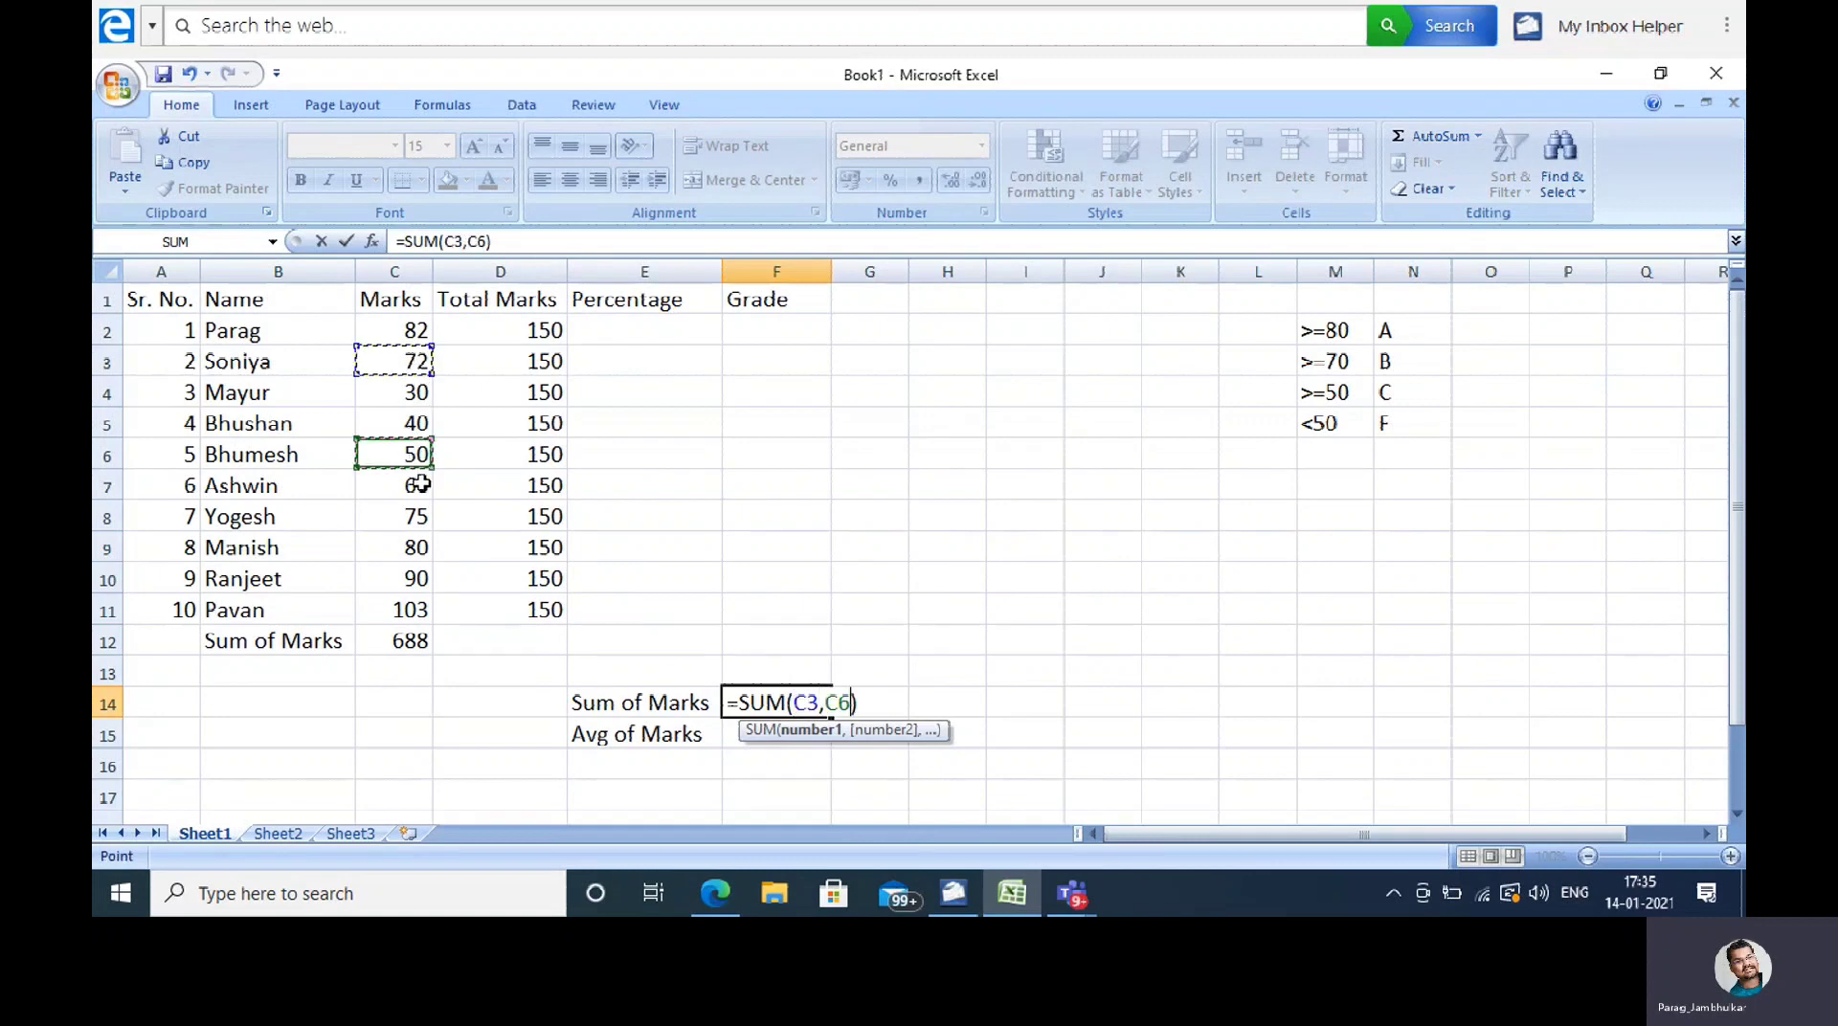
{"action": "type", "text": ","}
{"action": "left_click", "coordinate": [424, 550]}
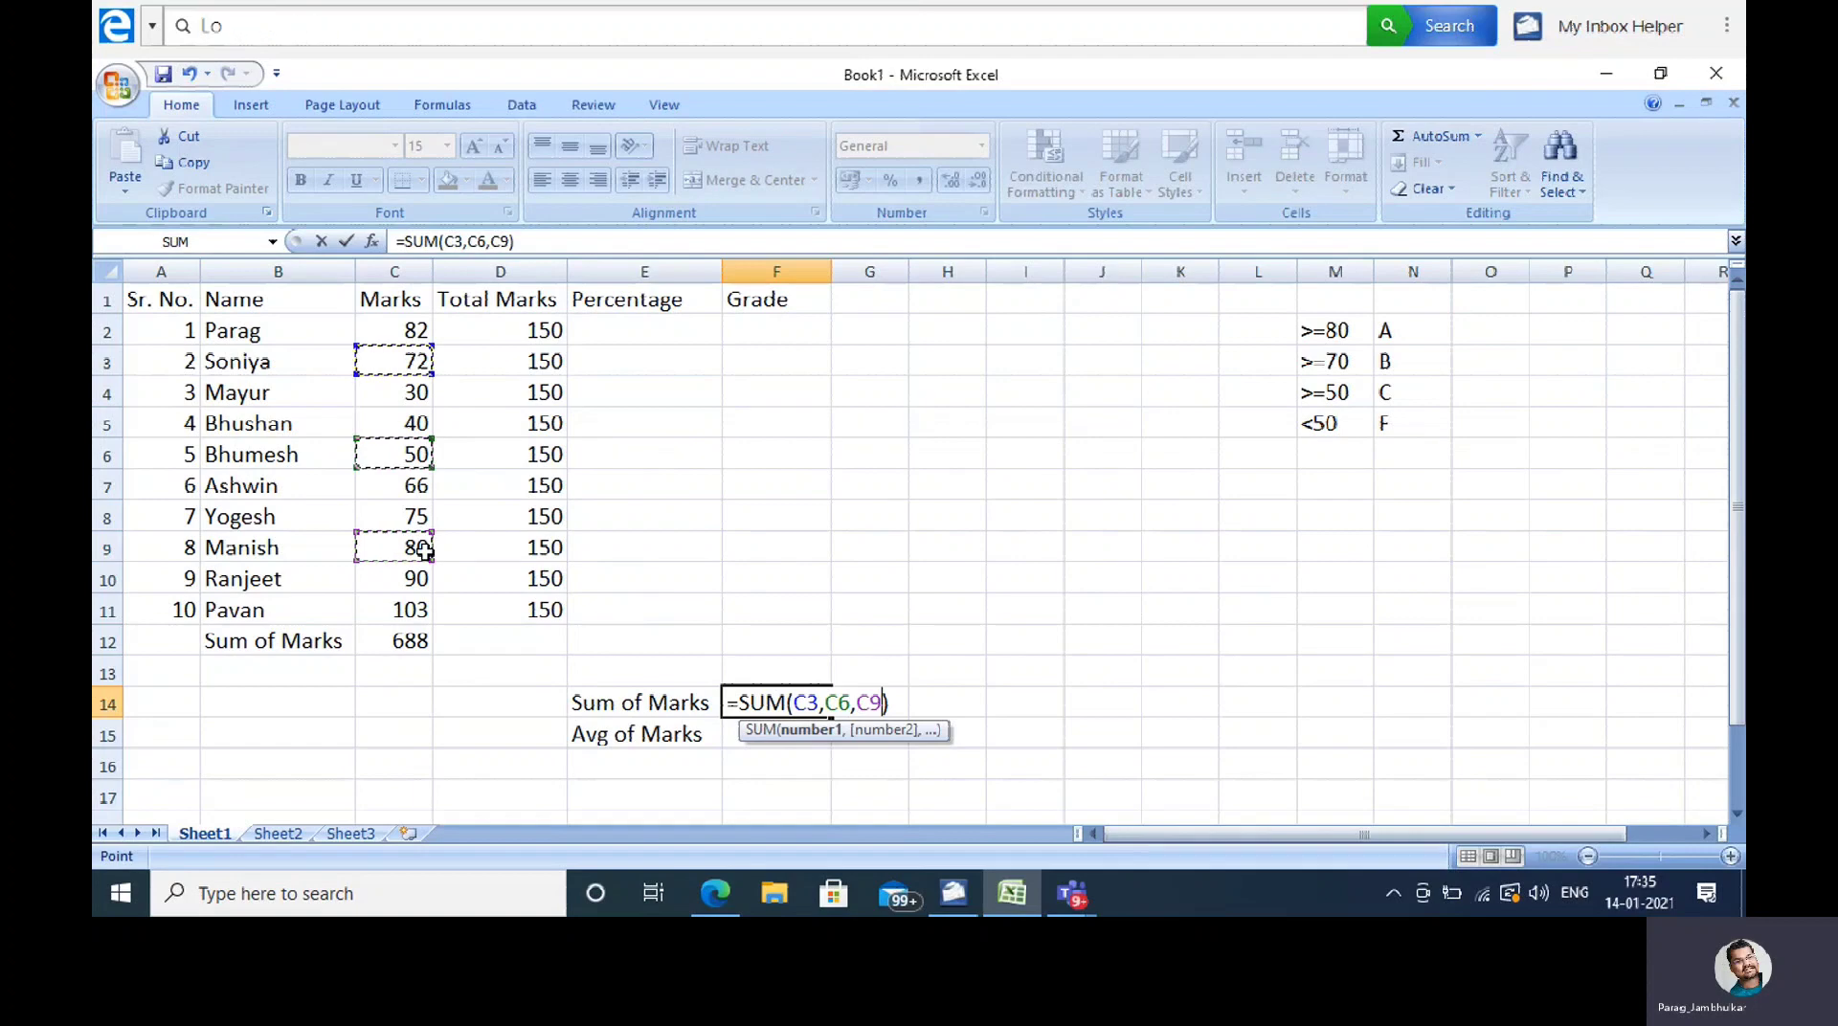
{"action": "key", "text": "Return"}
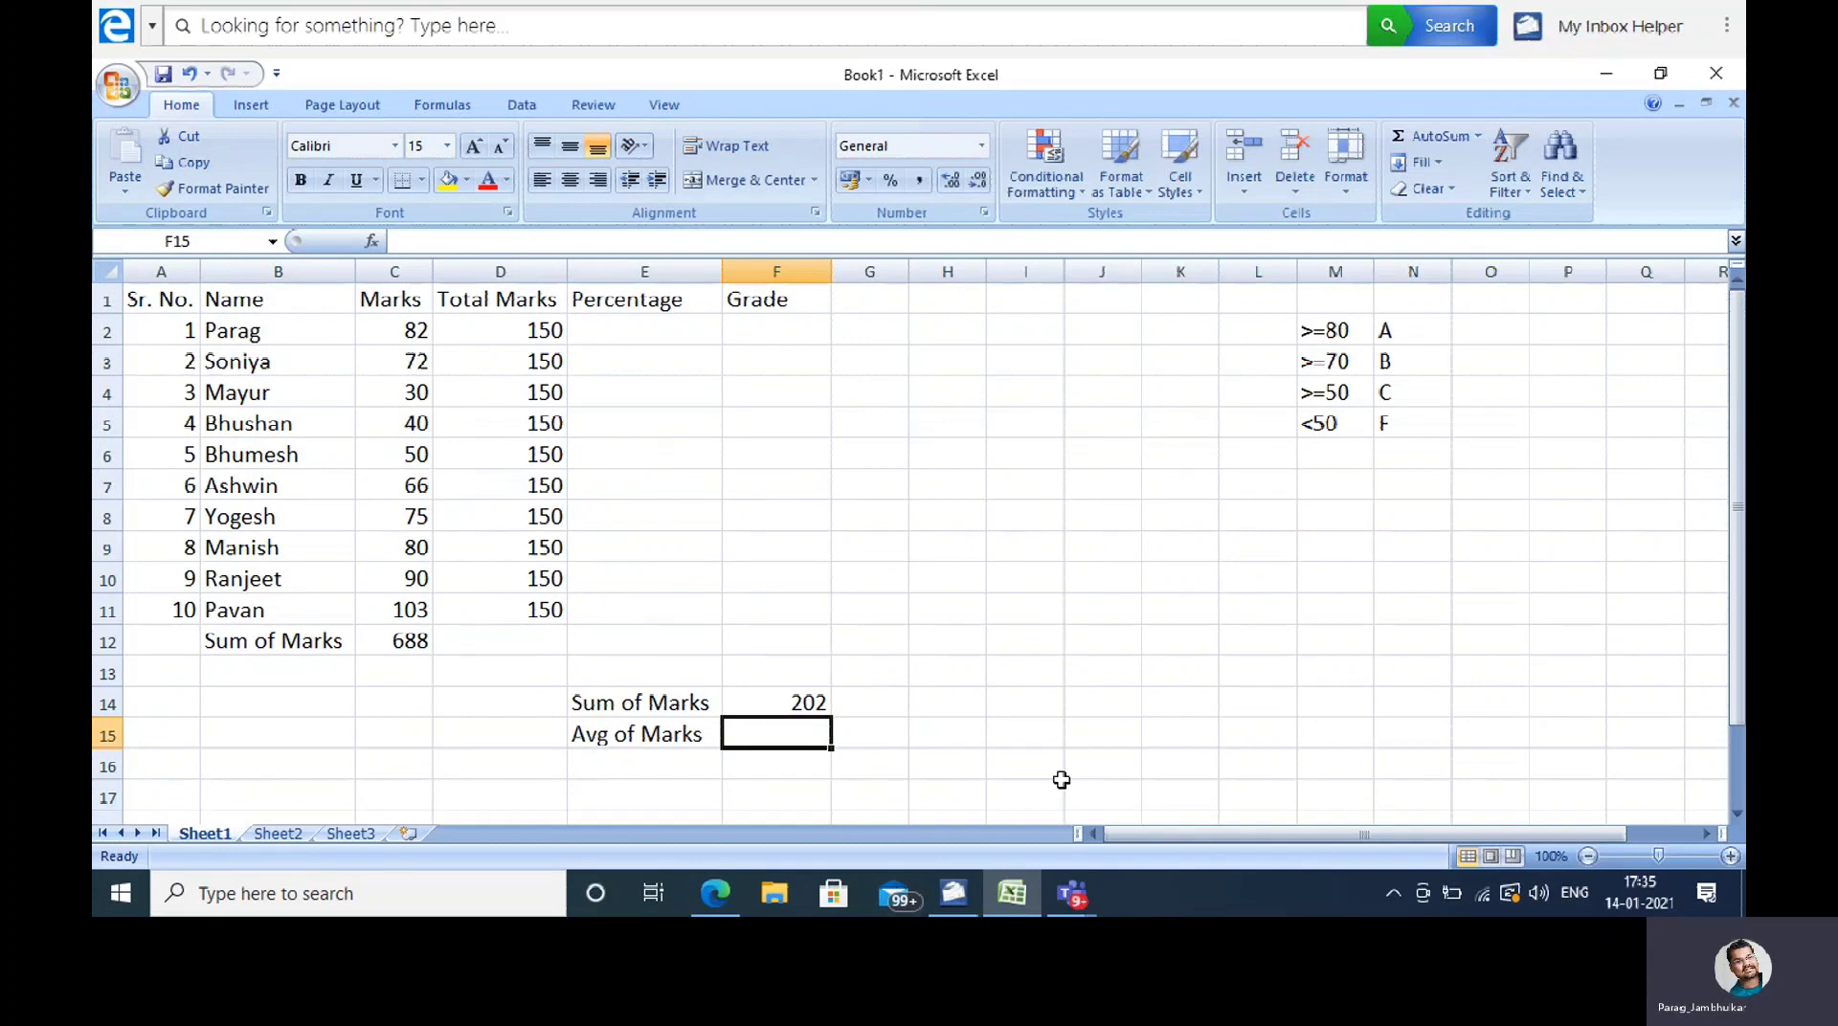
Step: Replace the formula in F14 with an AutoSum of the full marks range C2:C11
{"action": "left_click", "coordinate": [808, 704]}
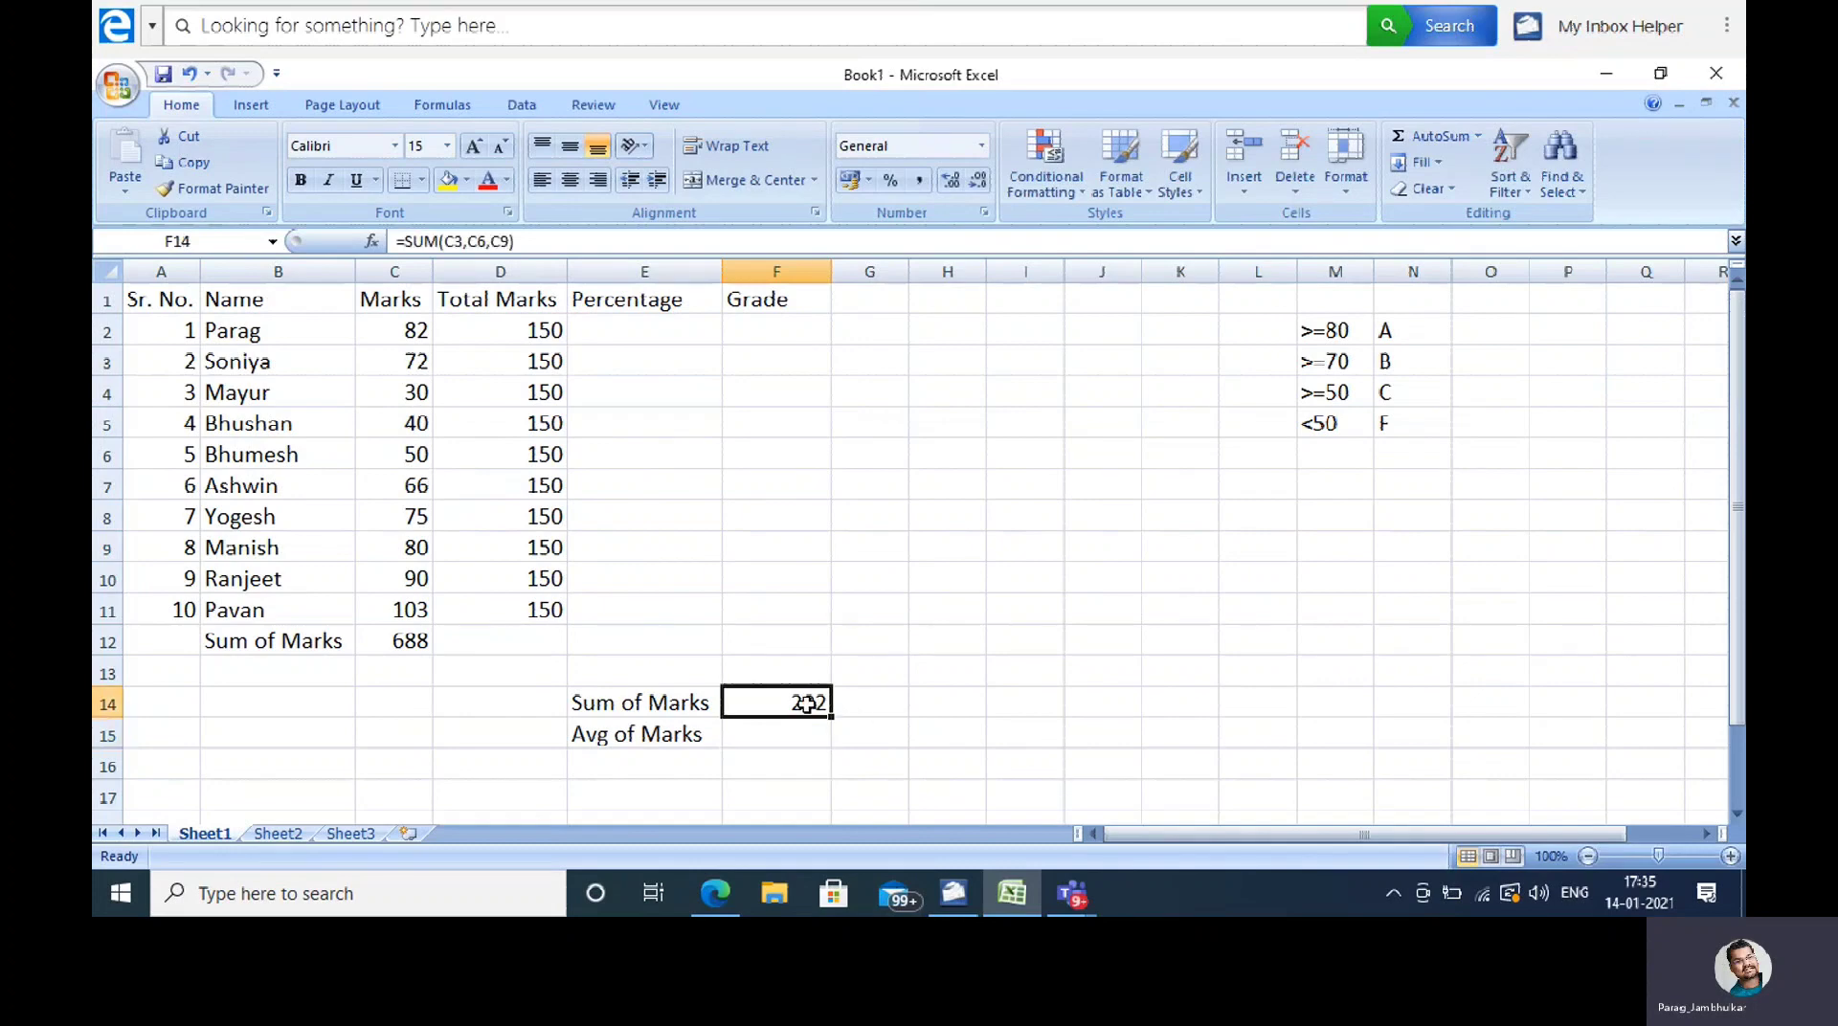
{"action": "key", "text": "Delete"}
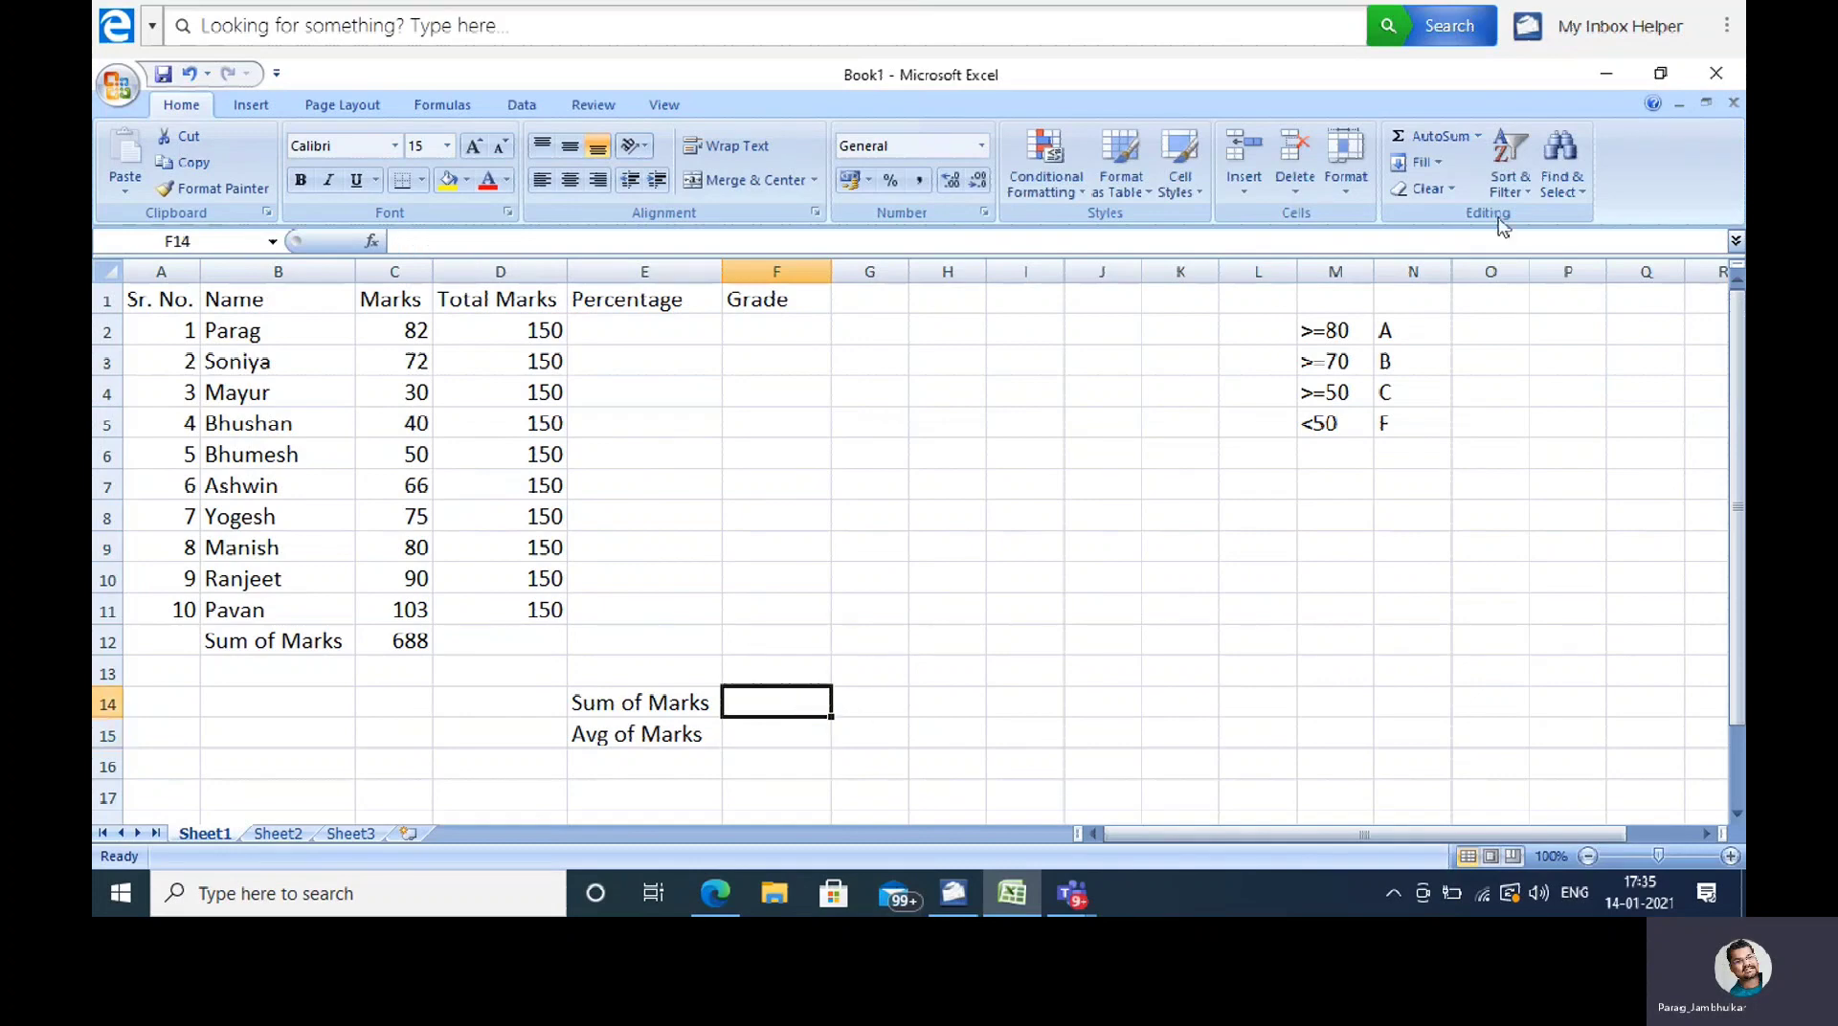
{"action": "left_click", "coordinate": [1453, 134]}
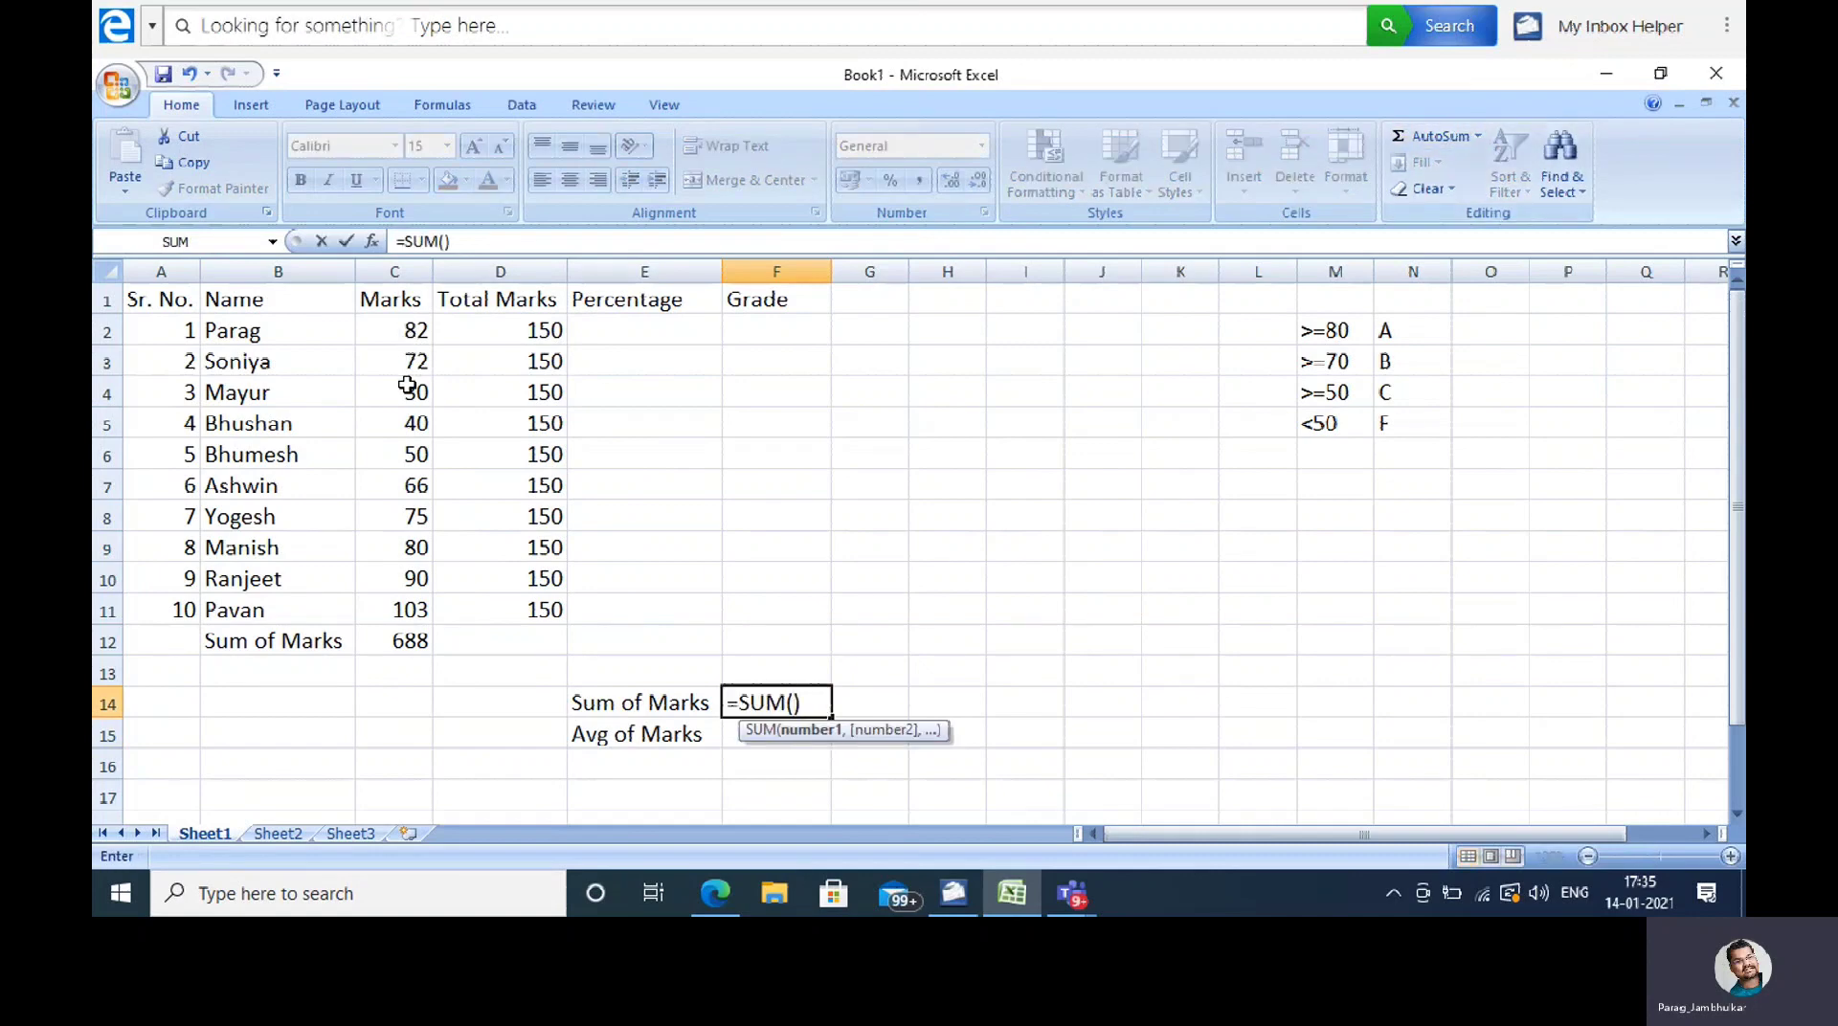
{"action": "left_click_drag", "start_coordinate": [407, 330], "coordinate": [417, 615]}
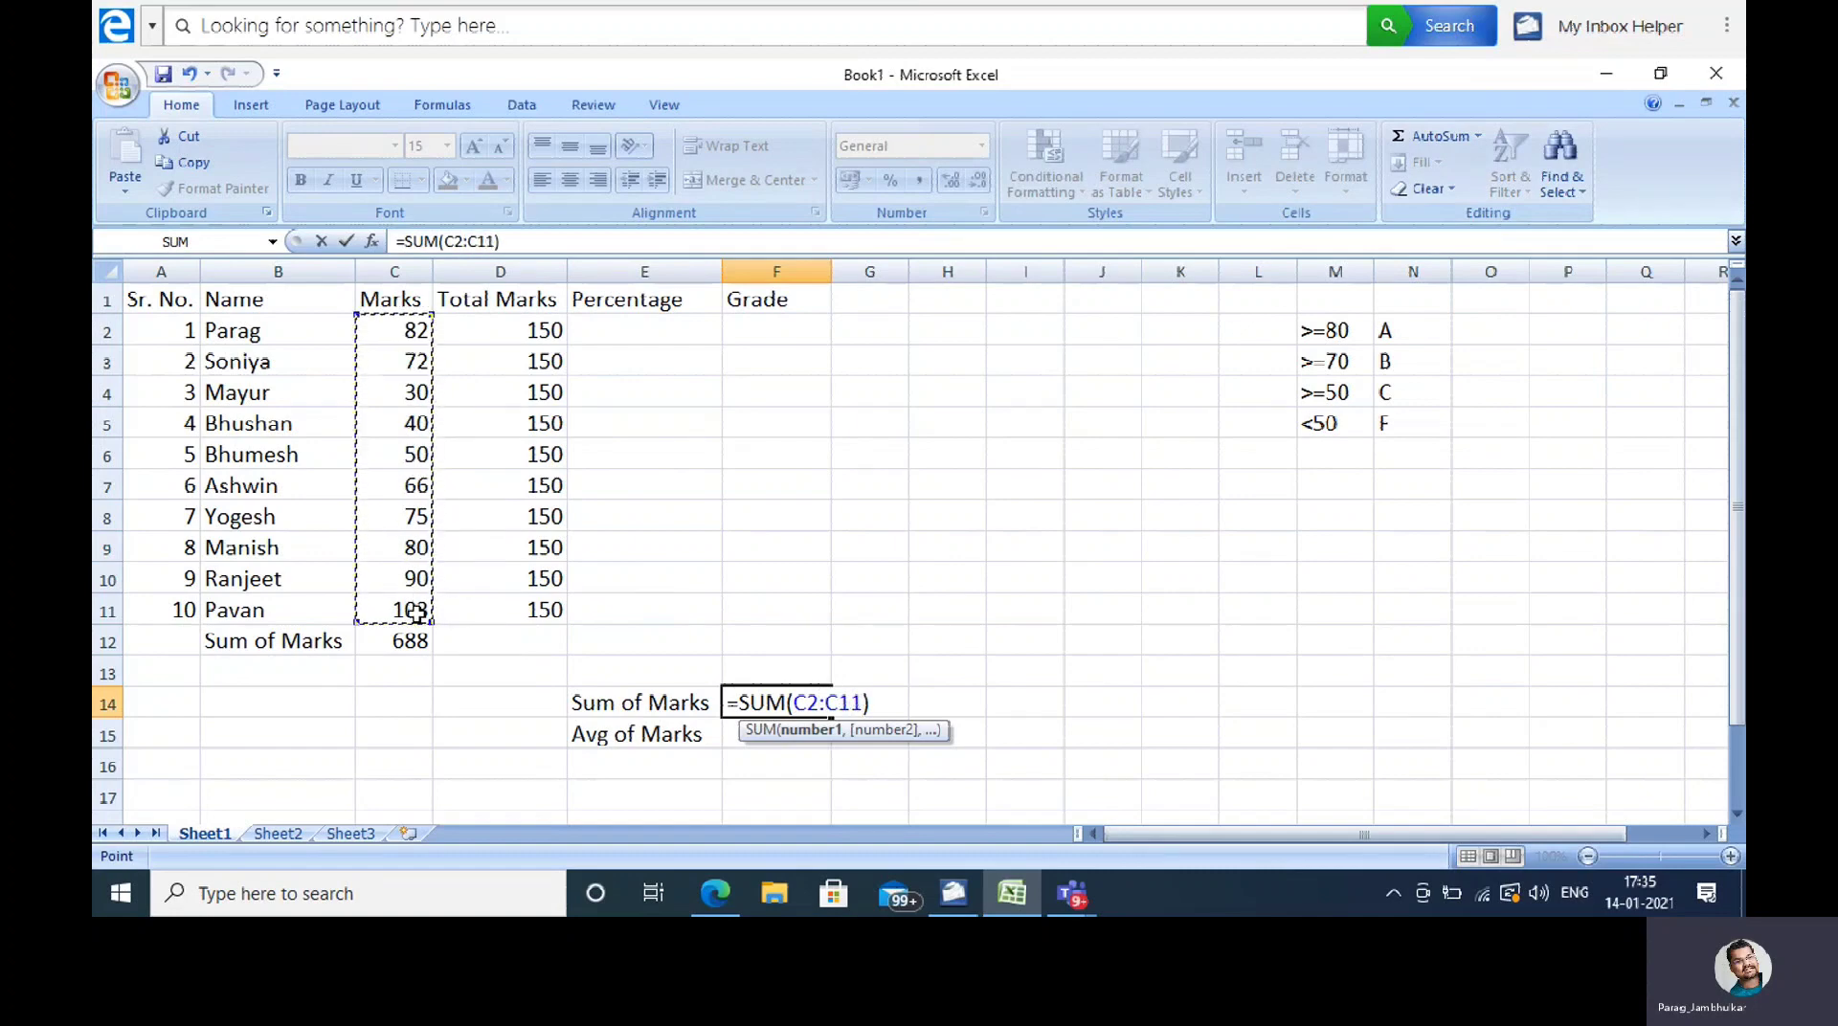
{"action": "key", "text": "Return"}
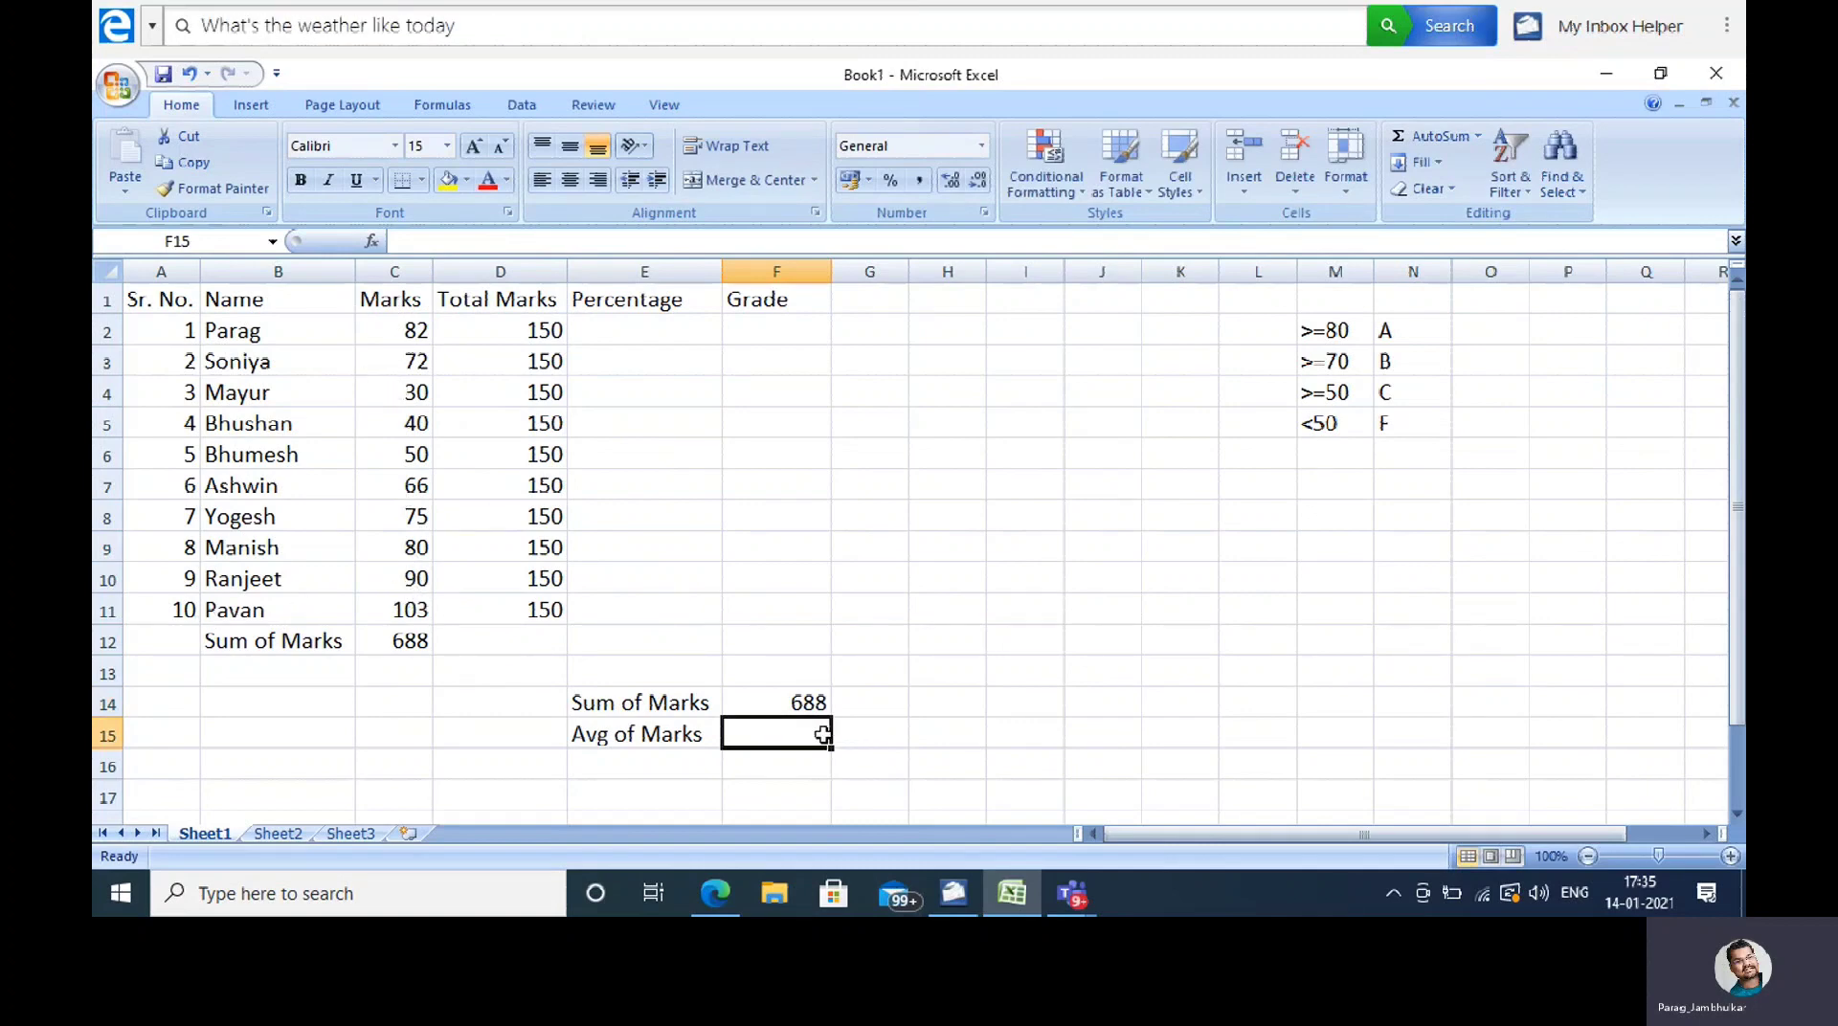
{"action": "left_click", "coordinate": [946, 757]}
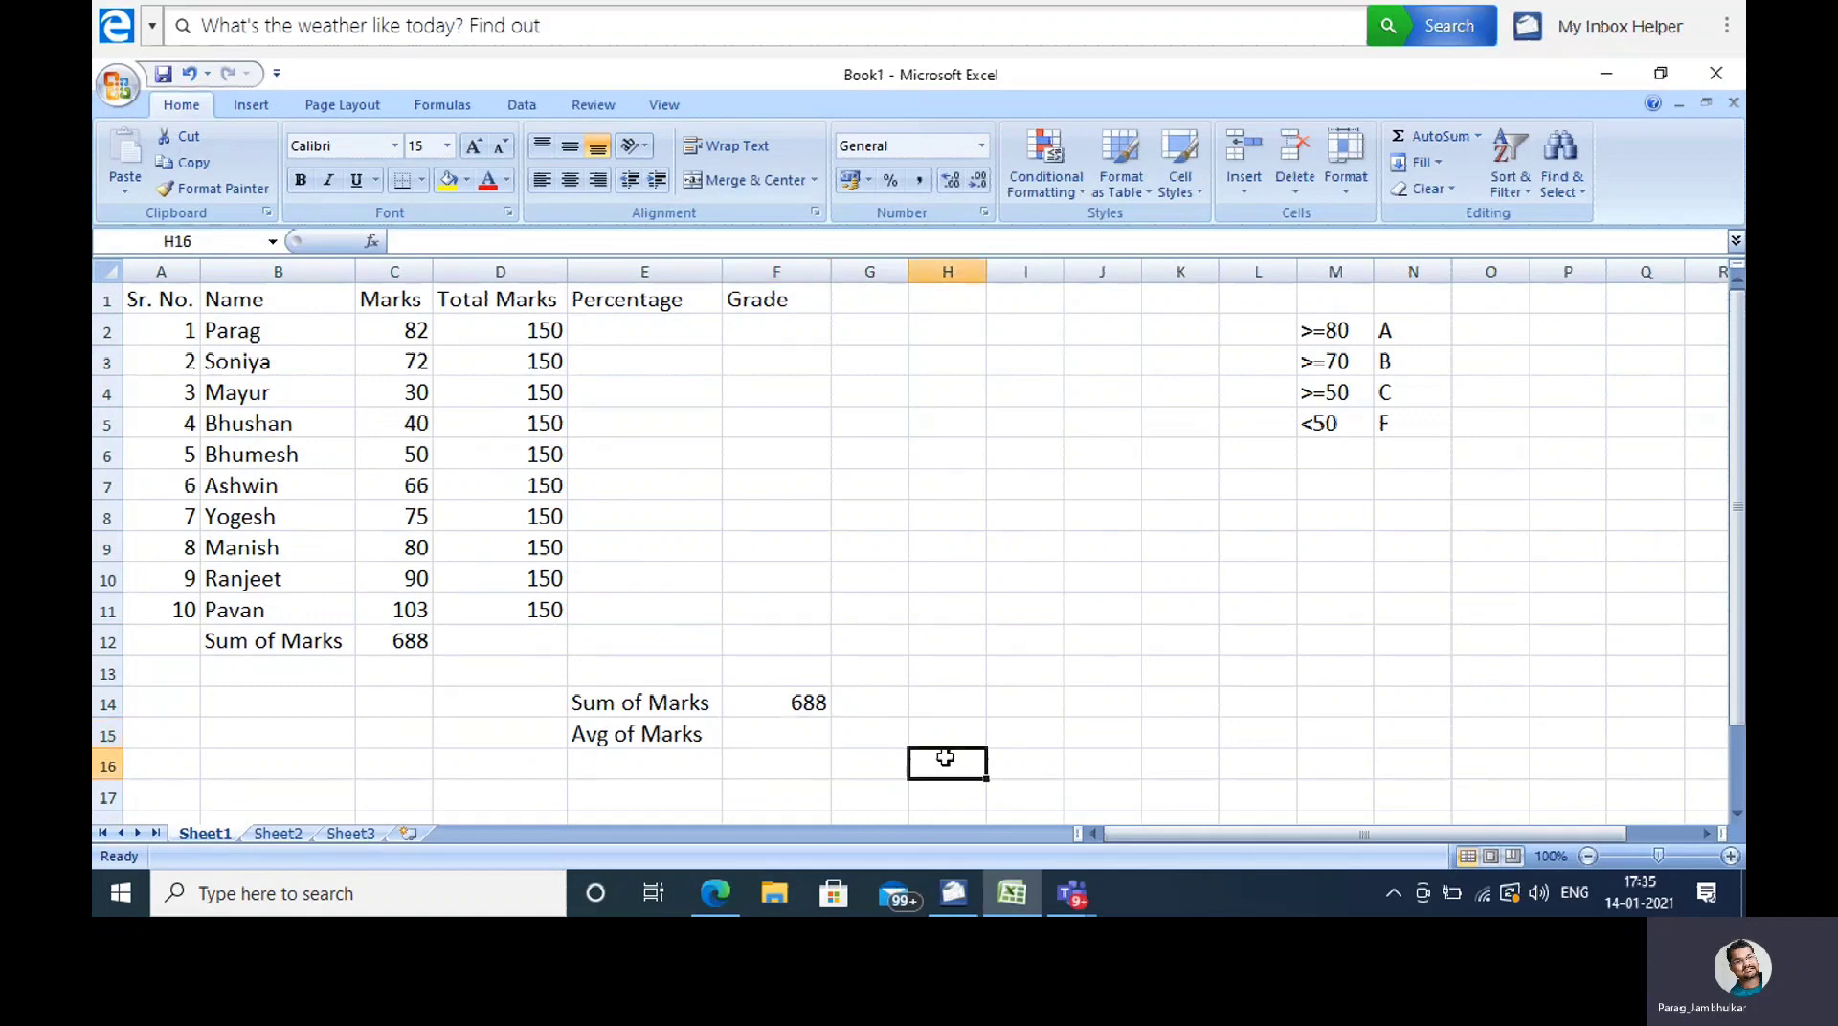
Step: Calculate the average of C2:C11 in F15, next to Avg of Marks, using AutoSum's Average function
{"action": "left_click", "coordinate": [808, 734]}
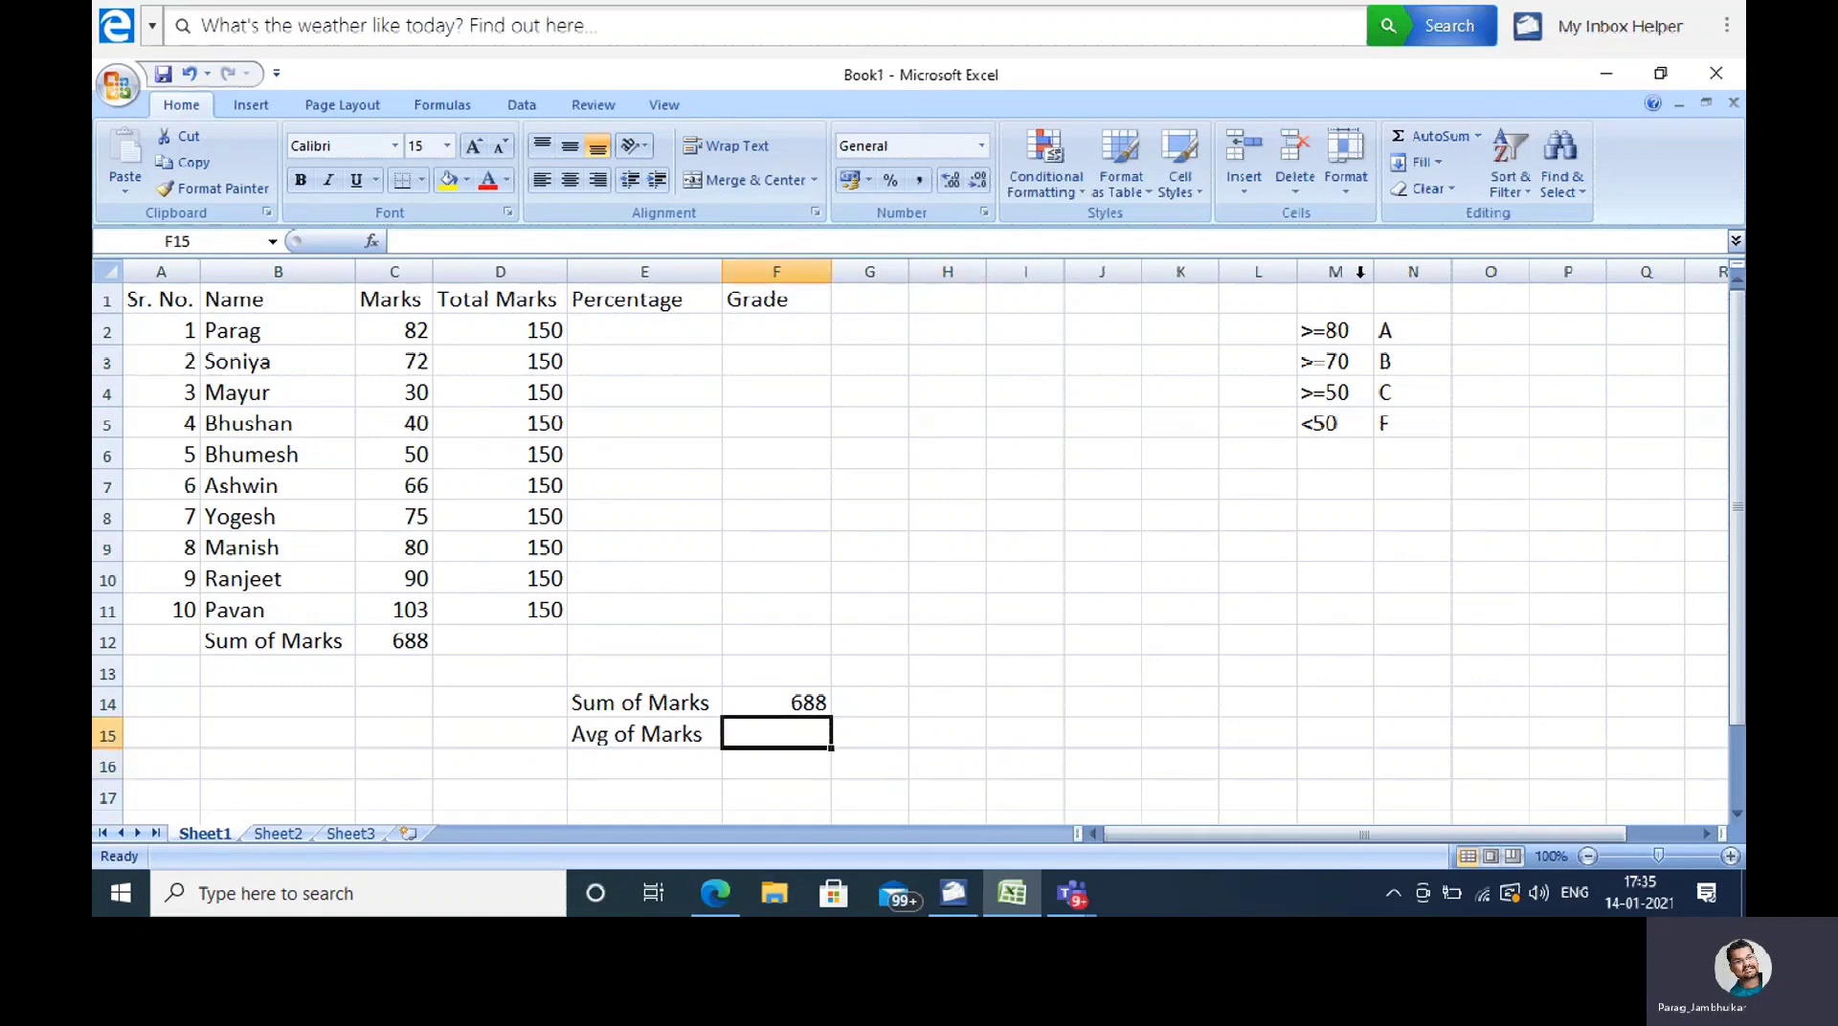
{"action": "left_click", "coordinate": [1480, 137]}
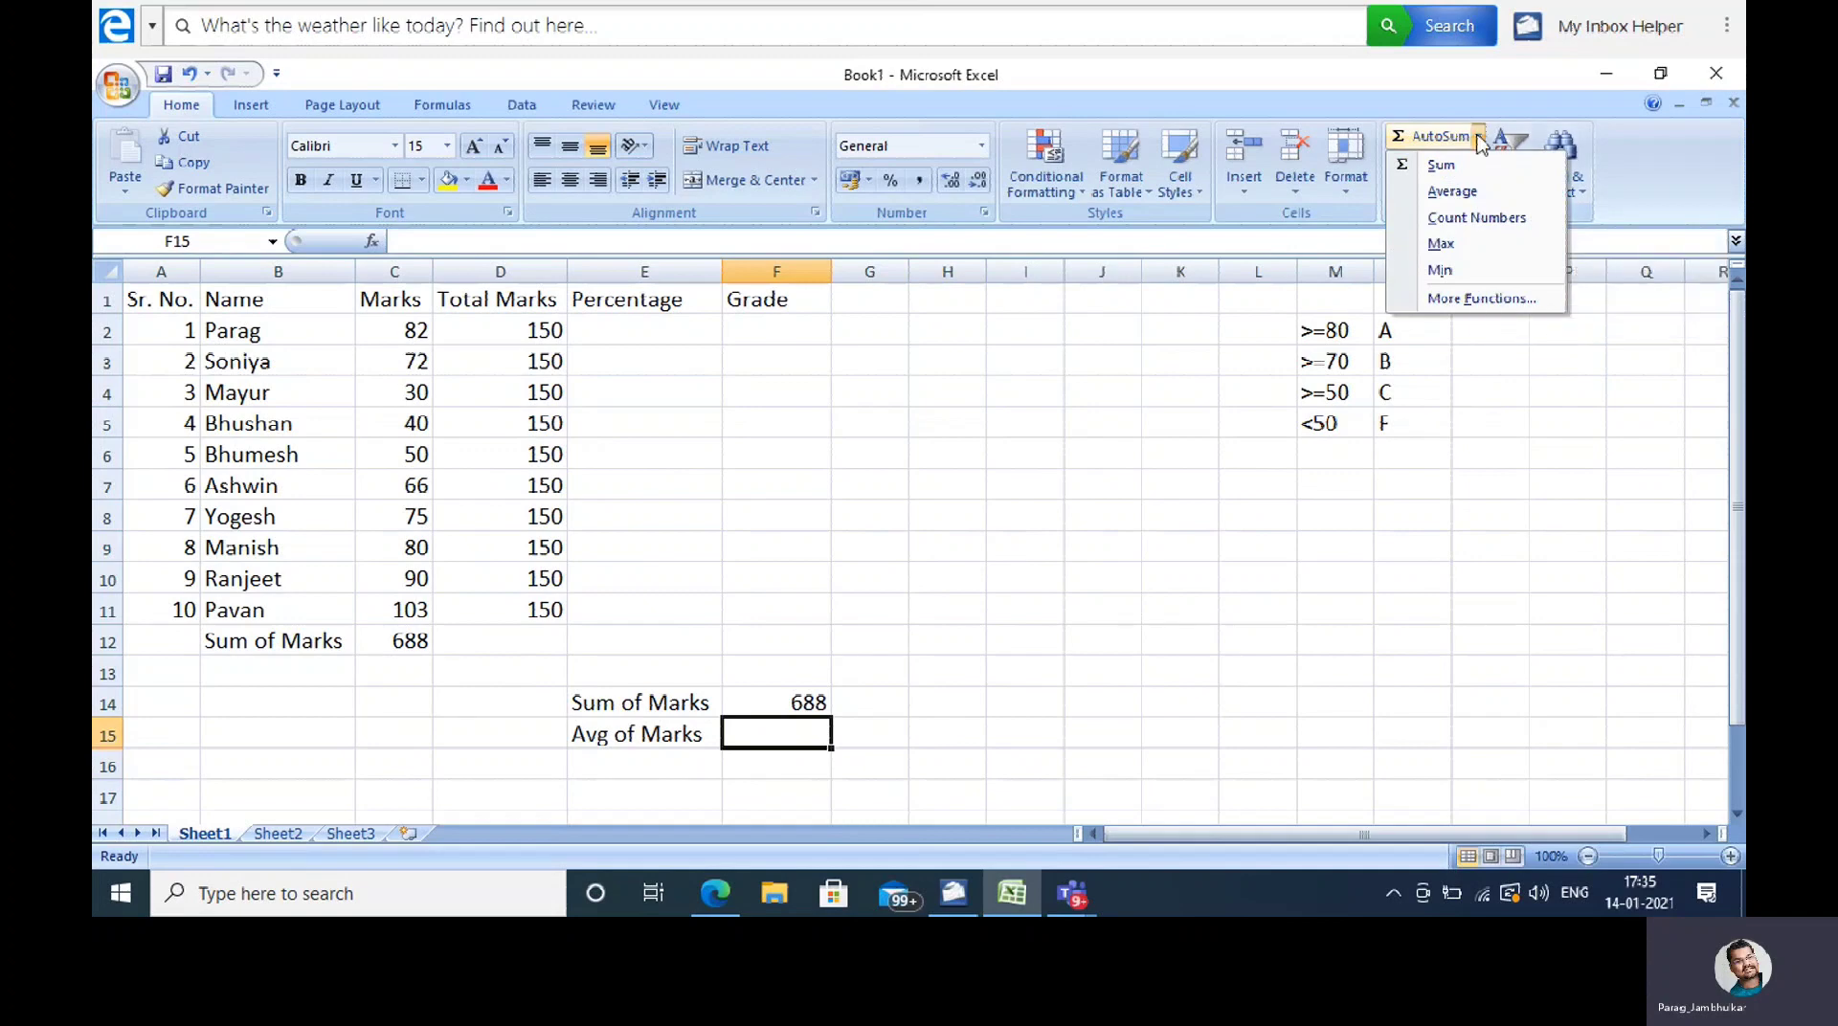
{"action": "left_click", "coordinate": [1454, 192]}
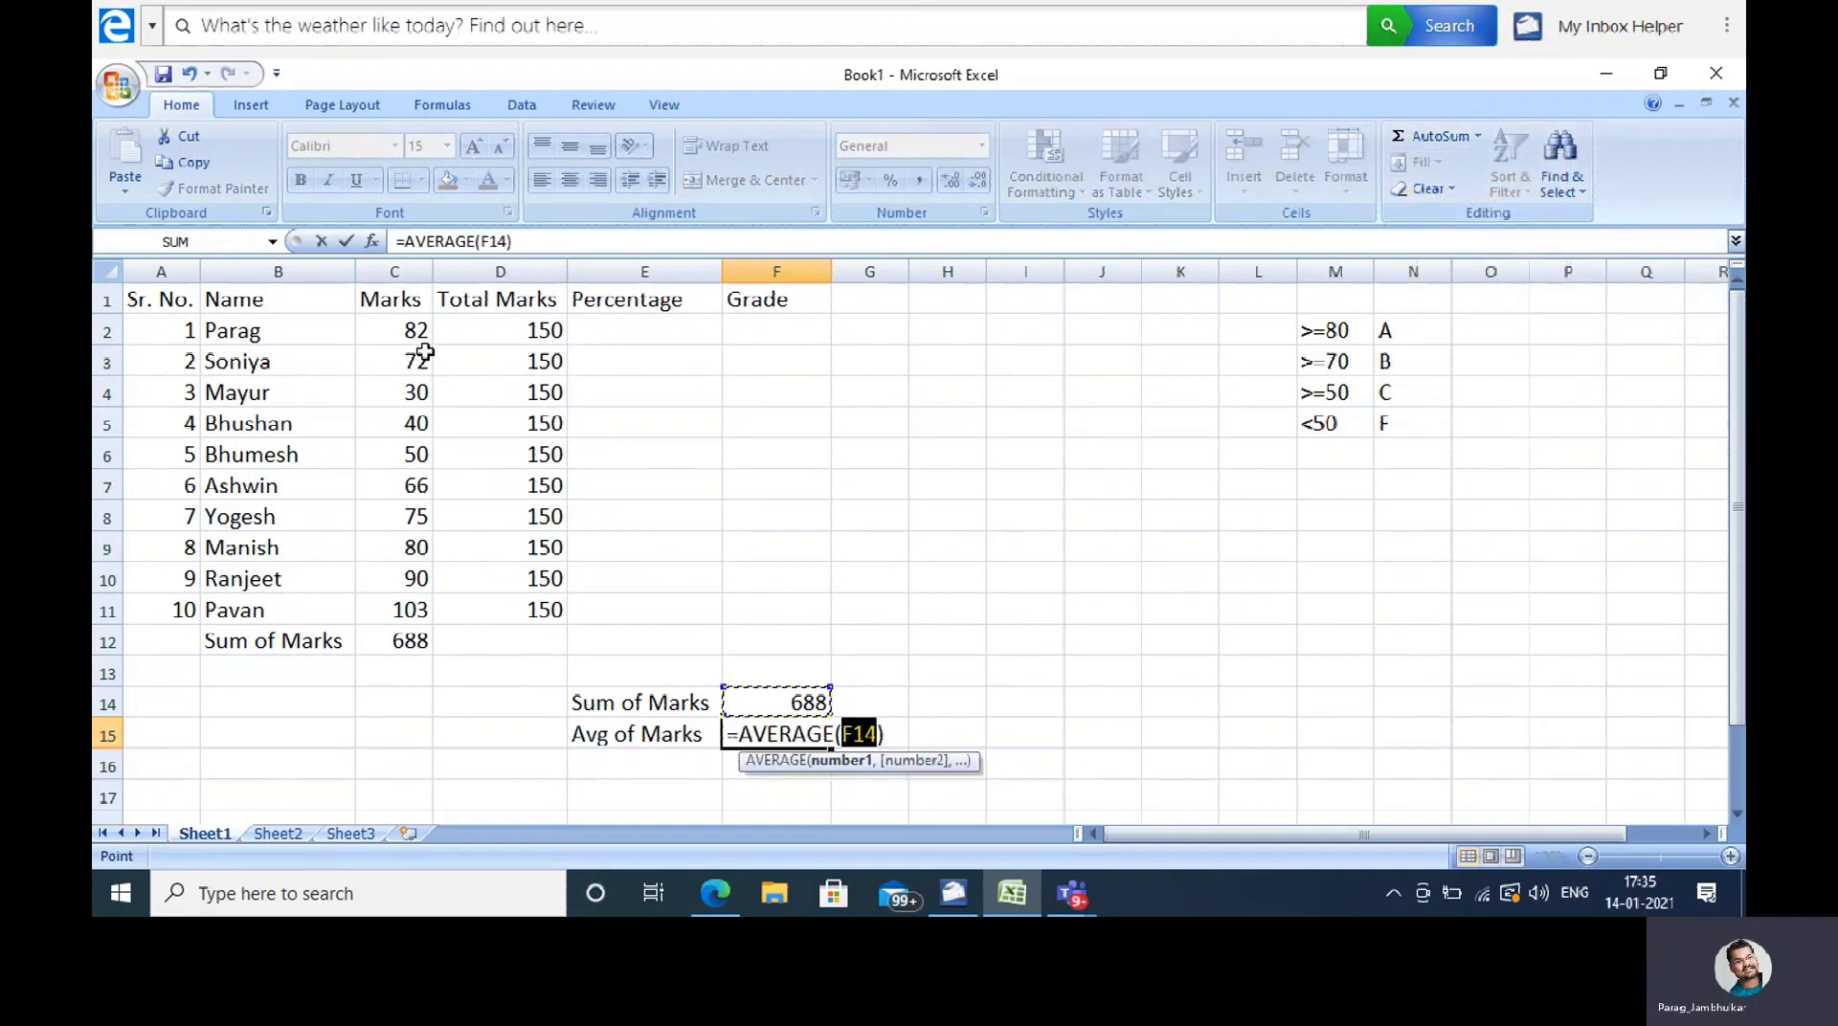
{"action": "left_click_drag", "start_coordinate": [393, 335], "coordinate": [404, 613]}
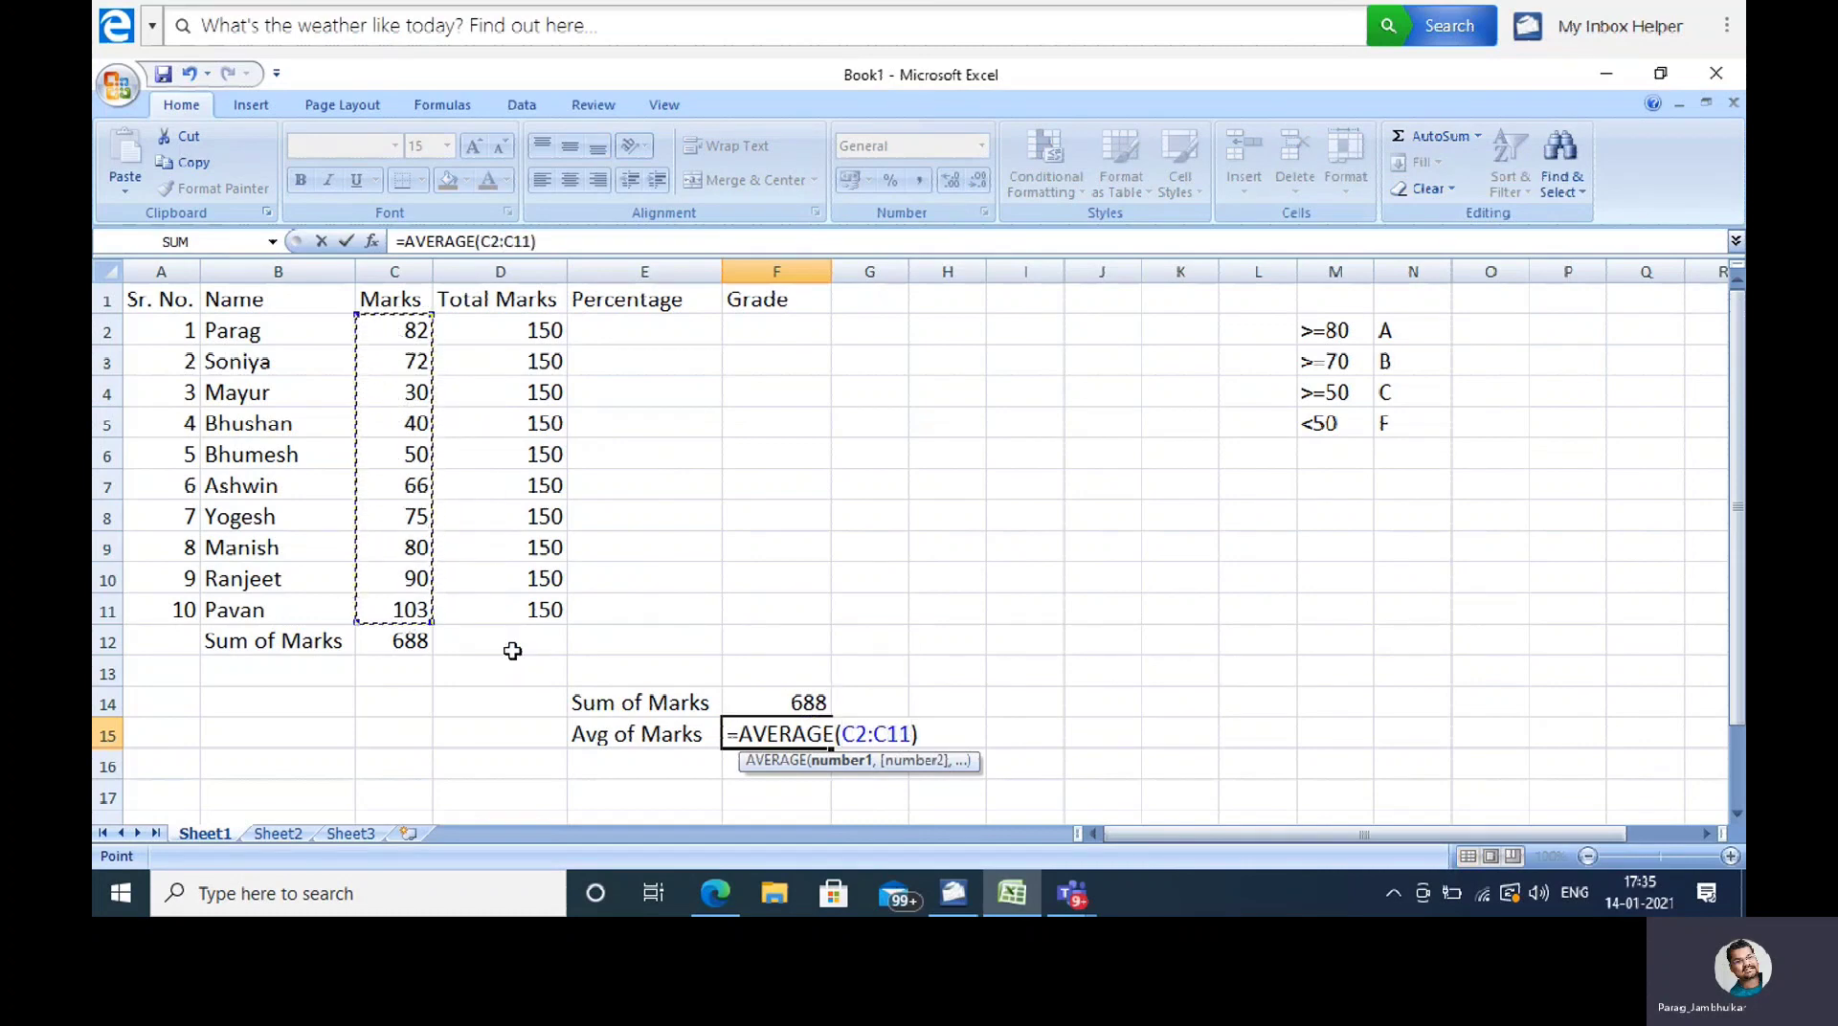
{"action": "left_click", "coordinate": [874, 737]}
{"action": "key", "text": "Return"}
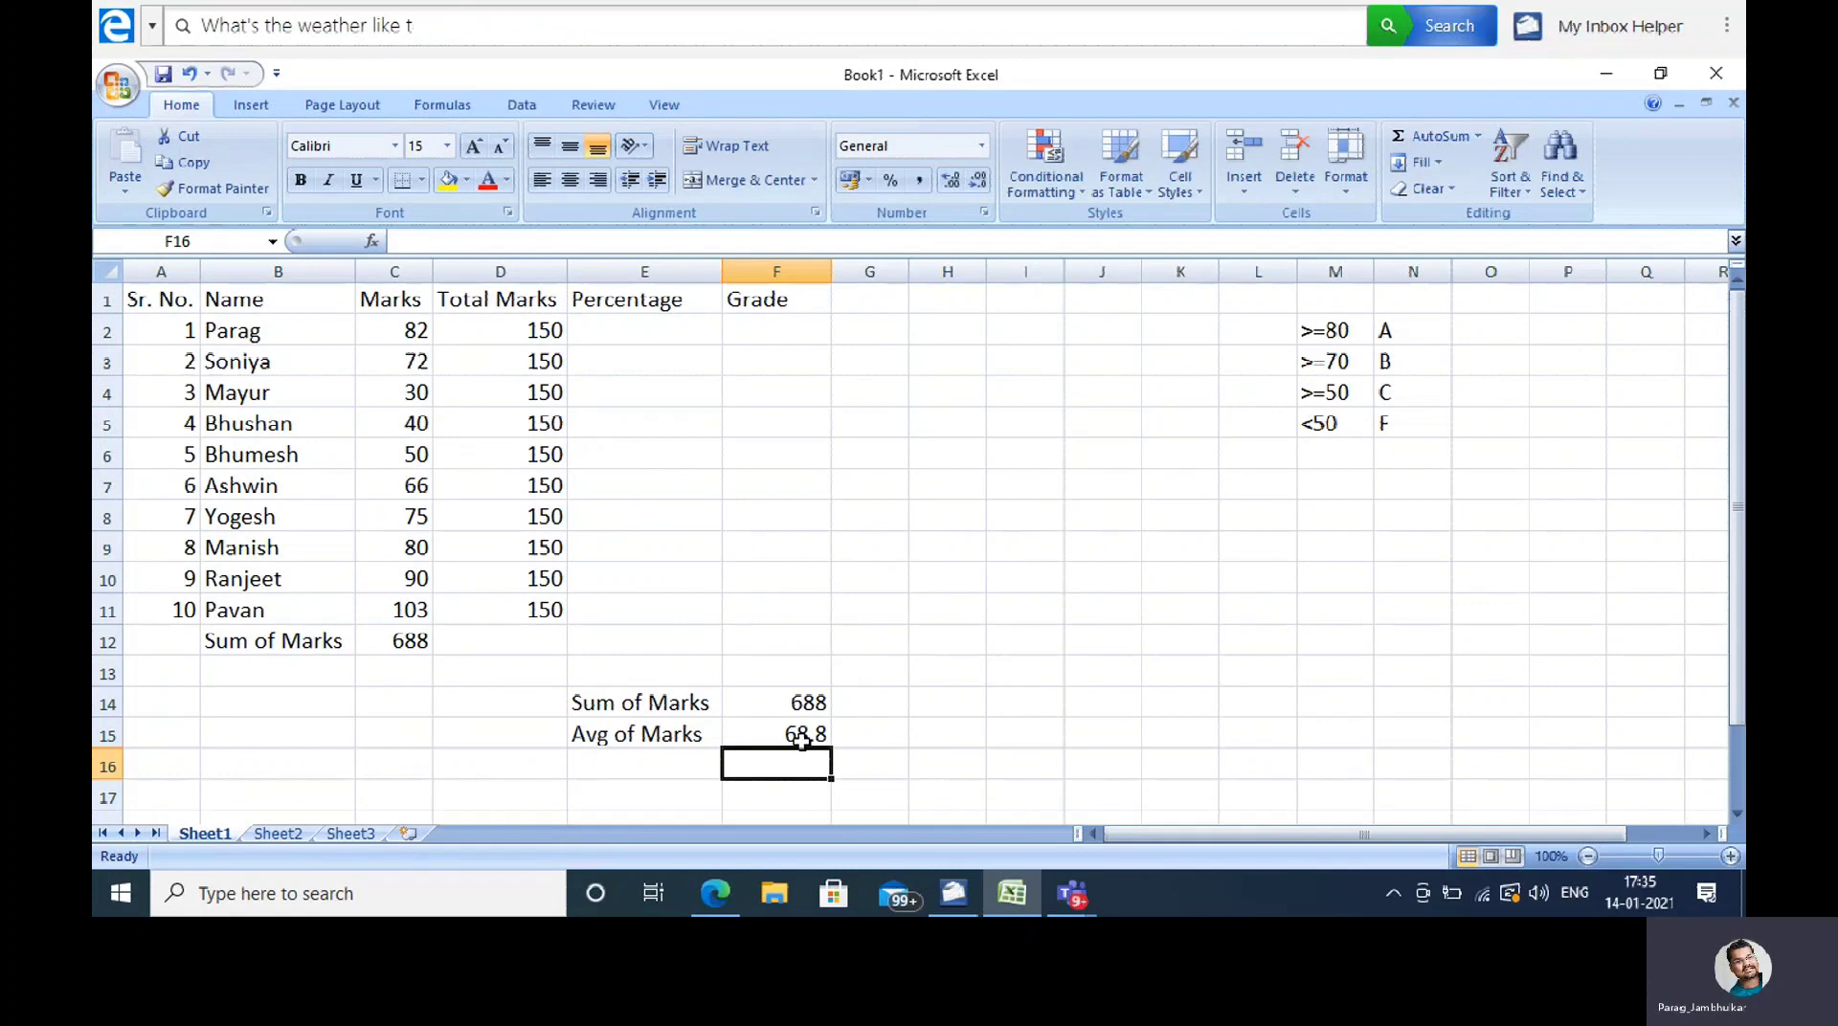
{"action": "left_click", "coordinate": [1479, 136]}
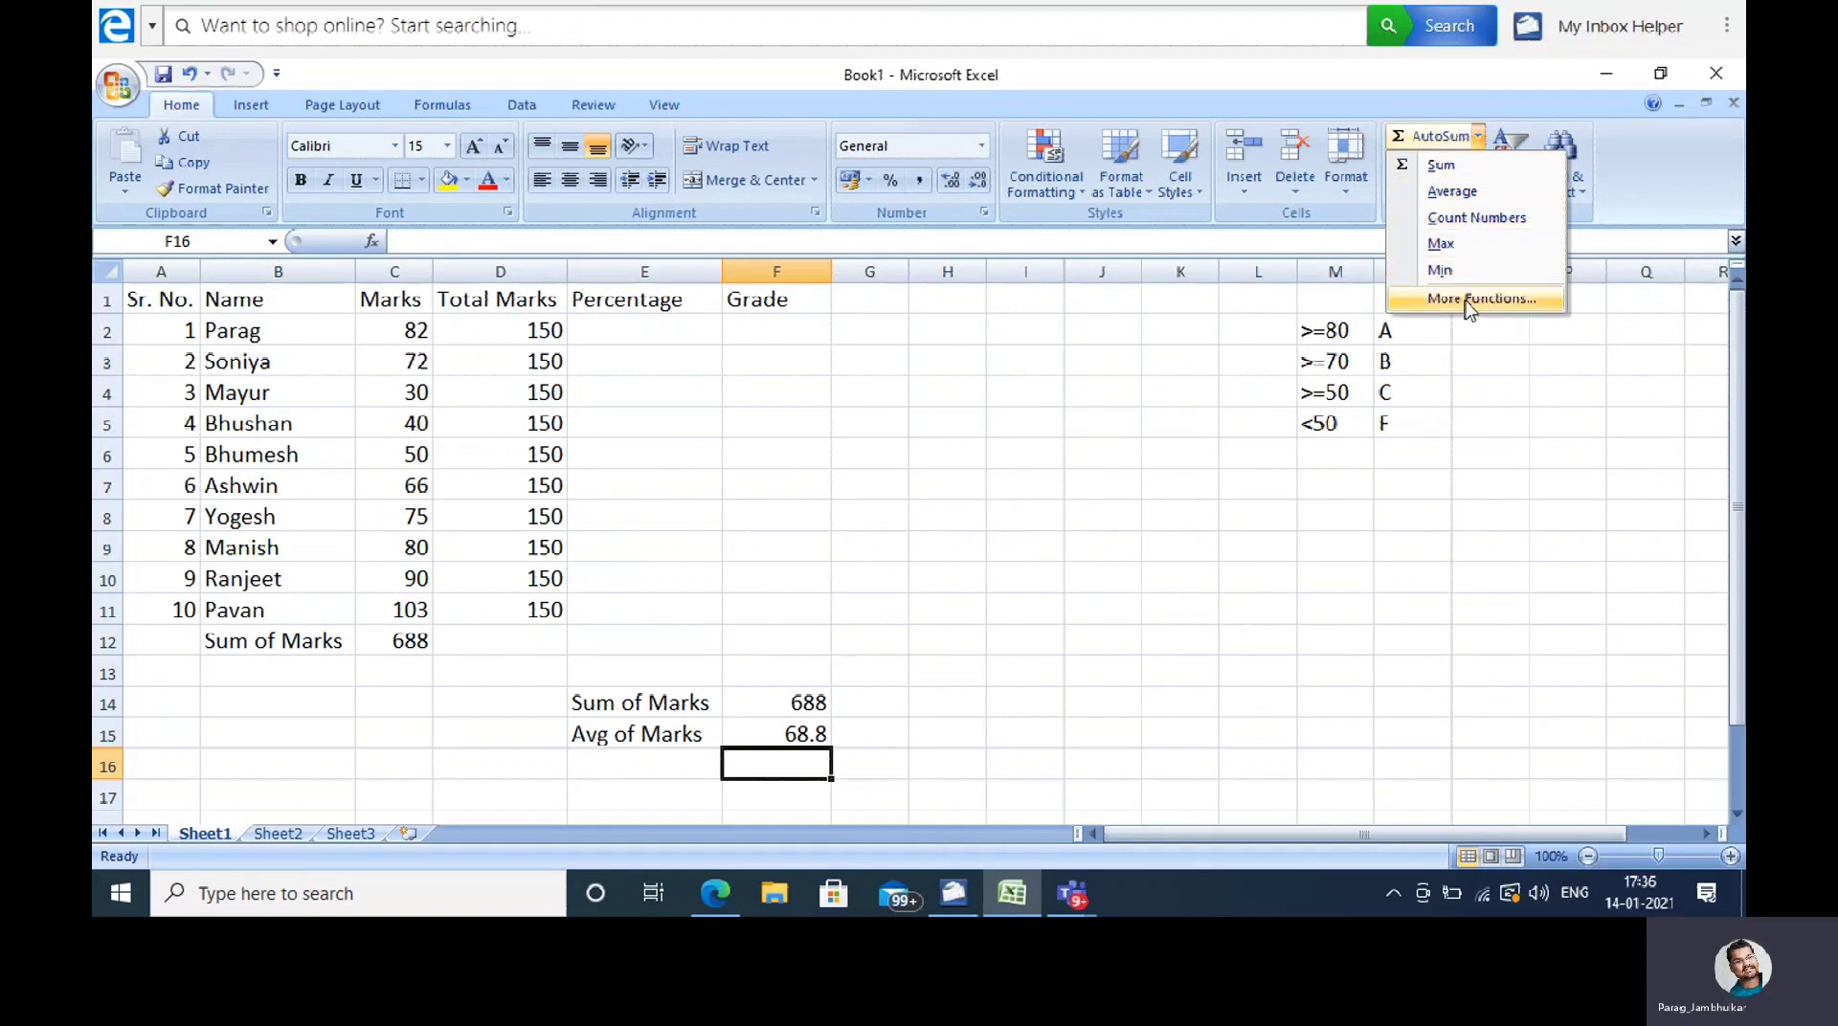
{"action": "left_click", "coordinate": [992, 732]}
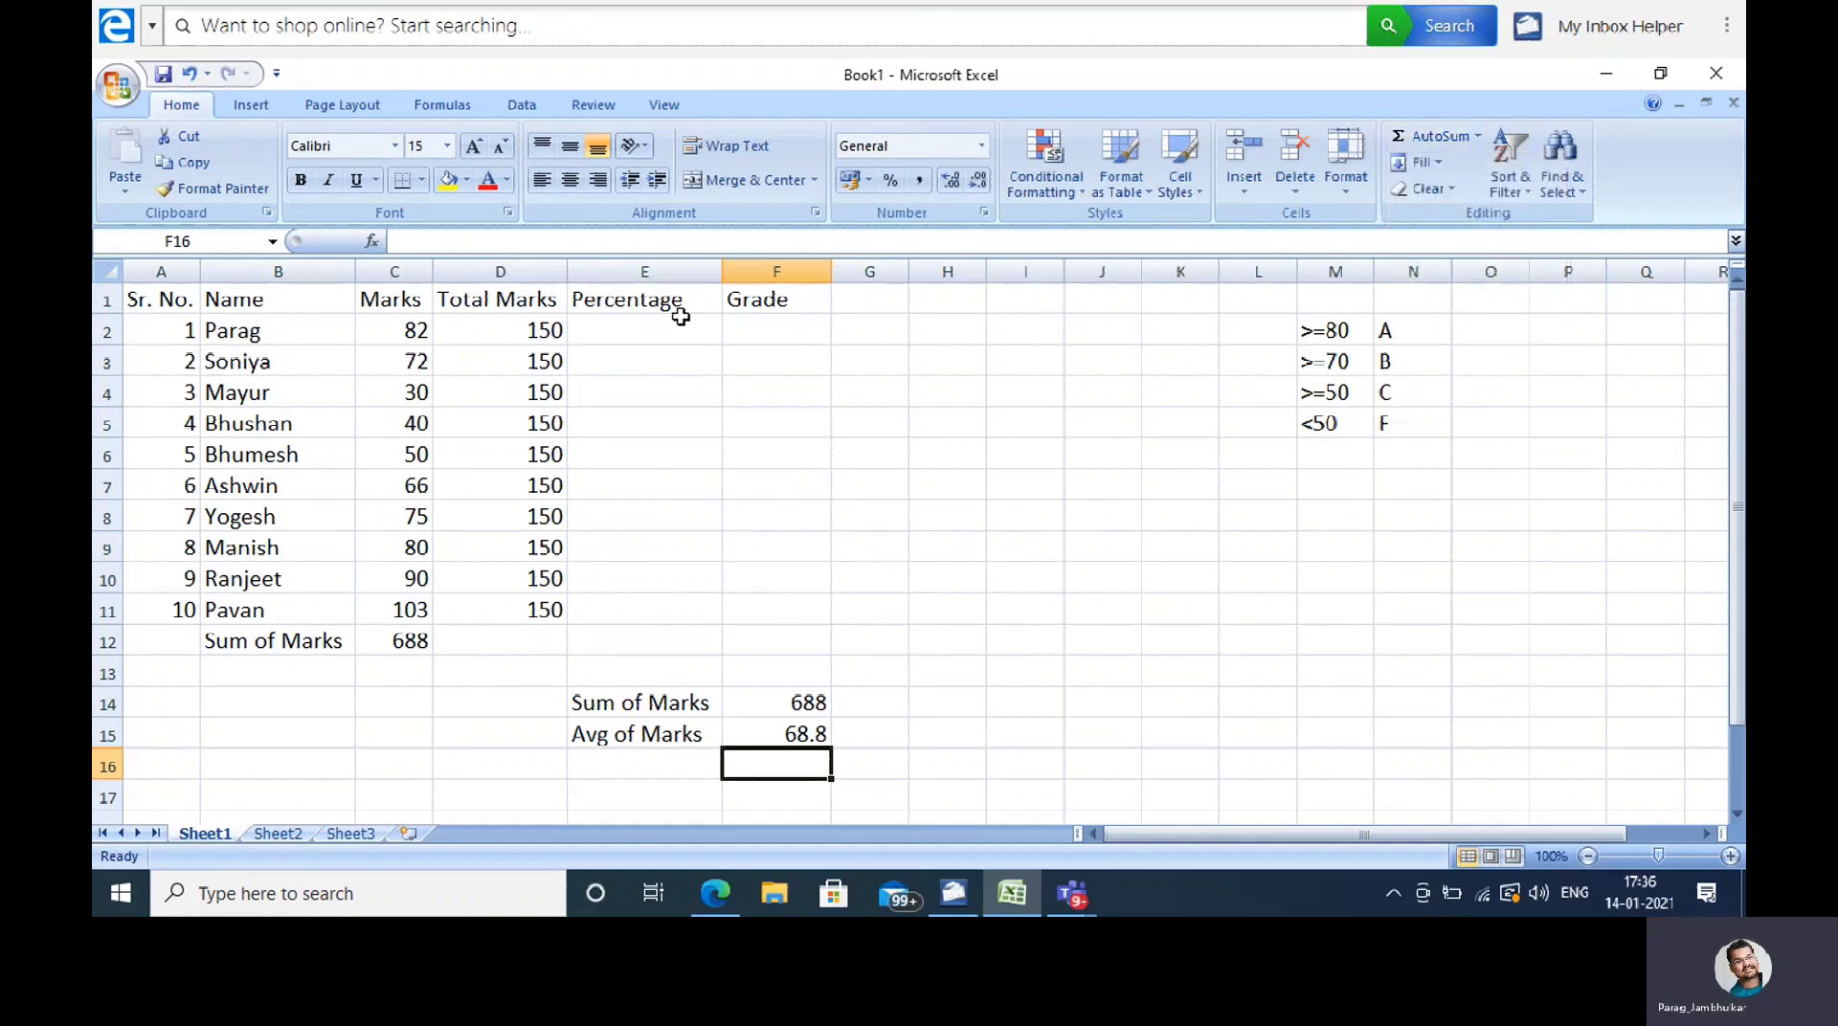
Step: Calculate the first student's percentage in E2 with the formula =C2/D2*100
{"action": "left_click", "coordinate": [623, 338]}
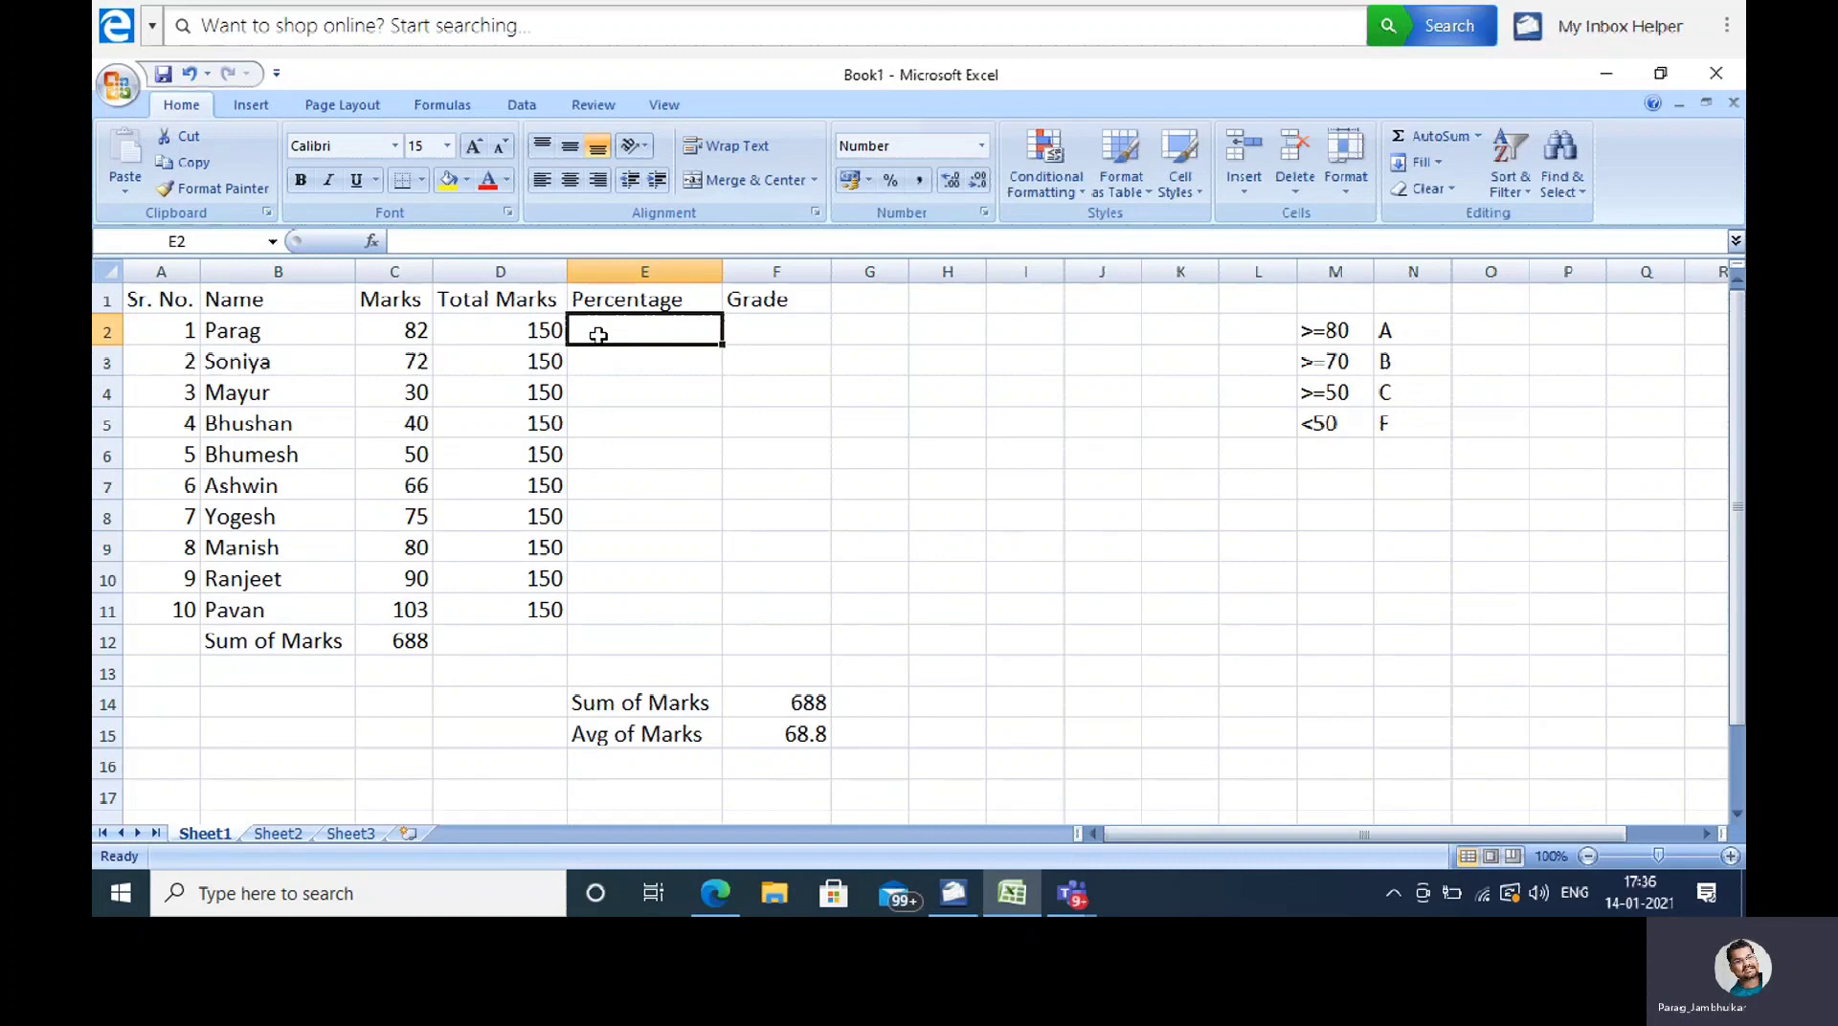
{"action": "type", "text": "="}
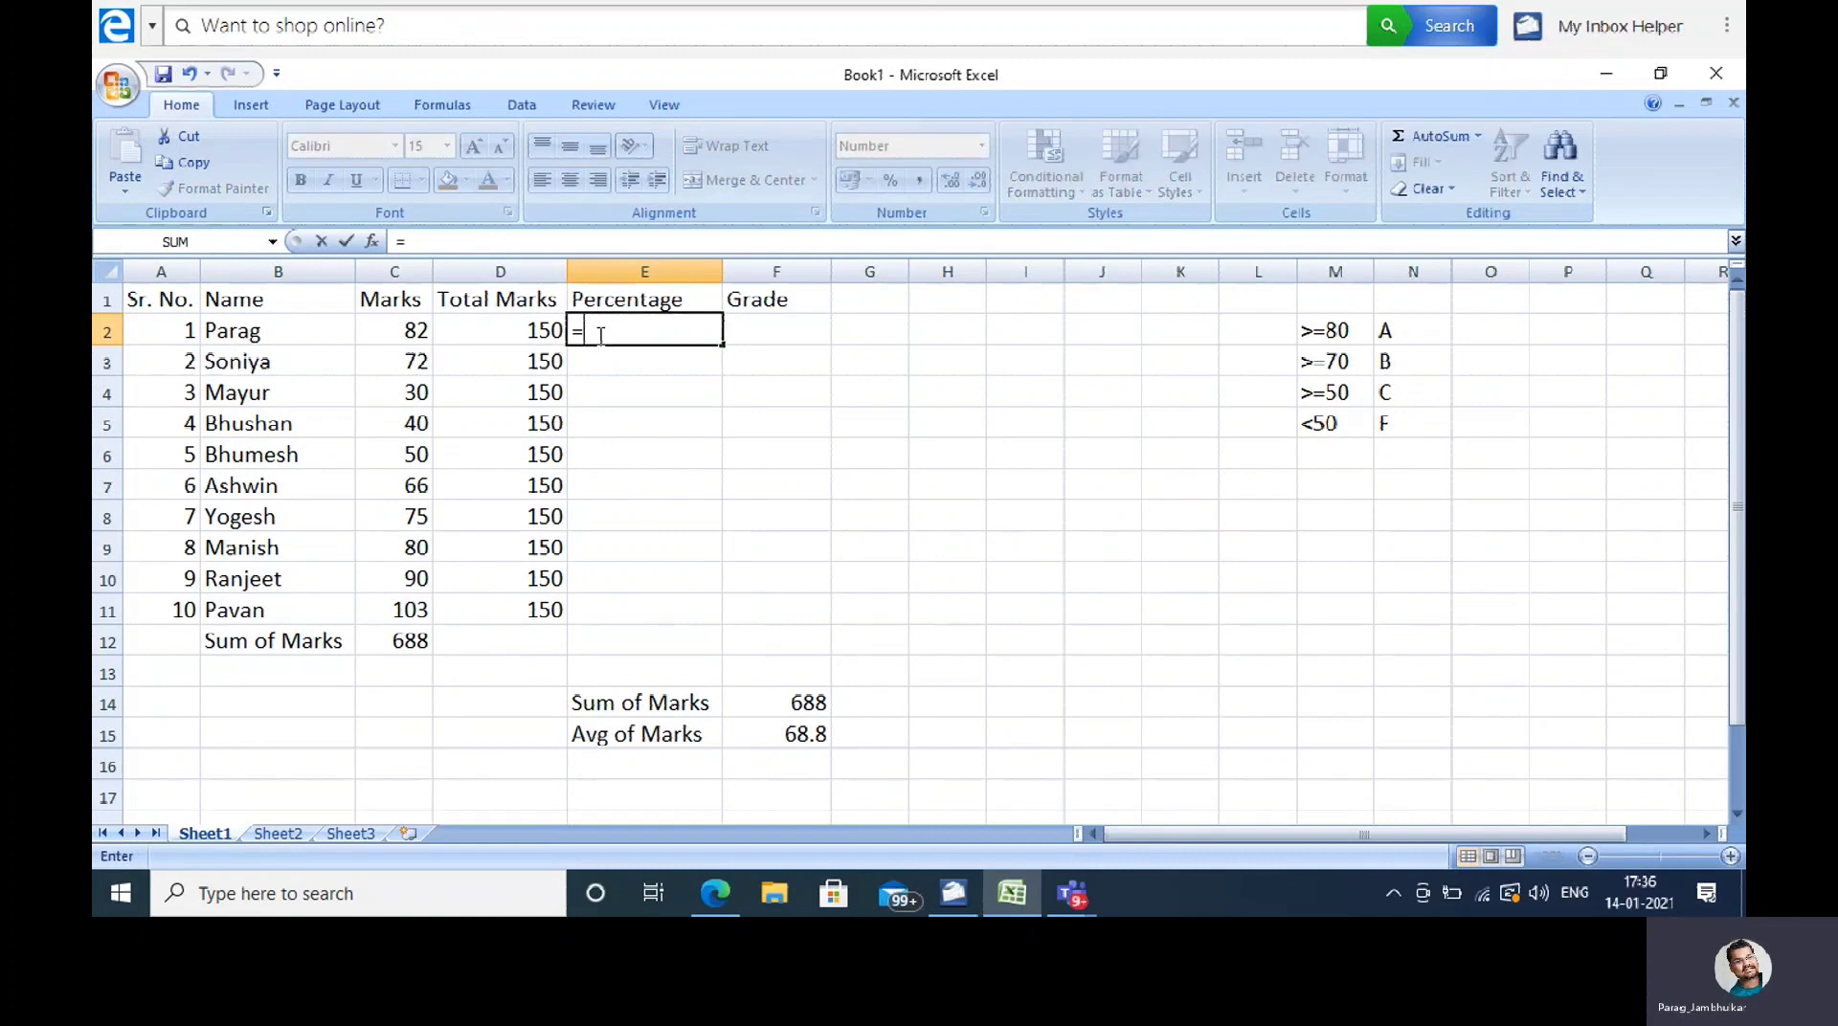
{"action": "left_click", "coordinate": [415, 327]}
{"action": "type", "text": "/"}
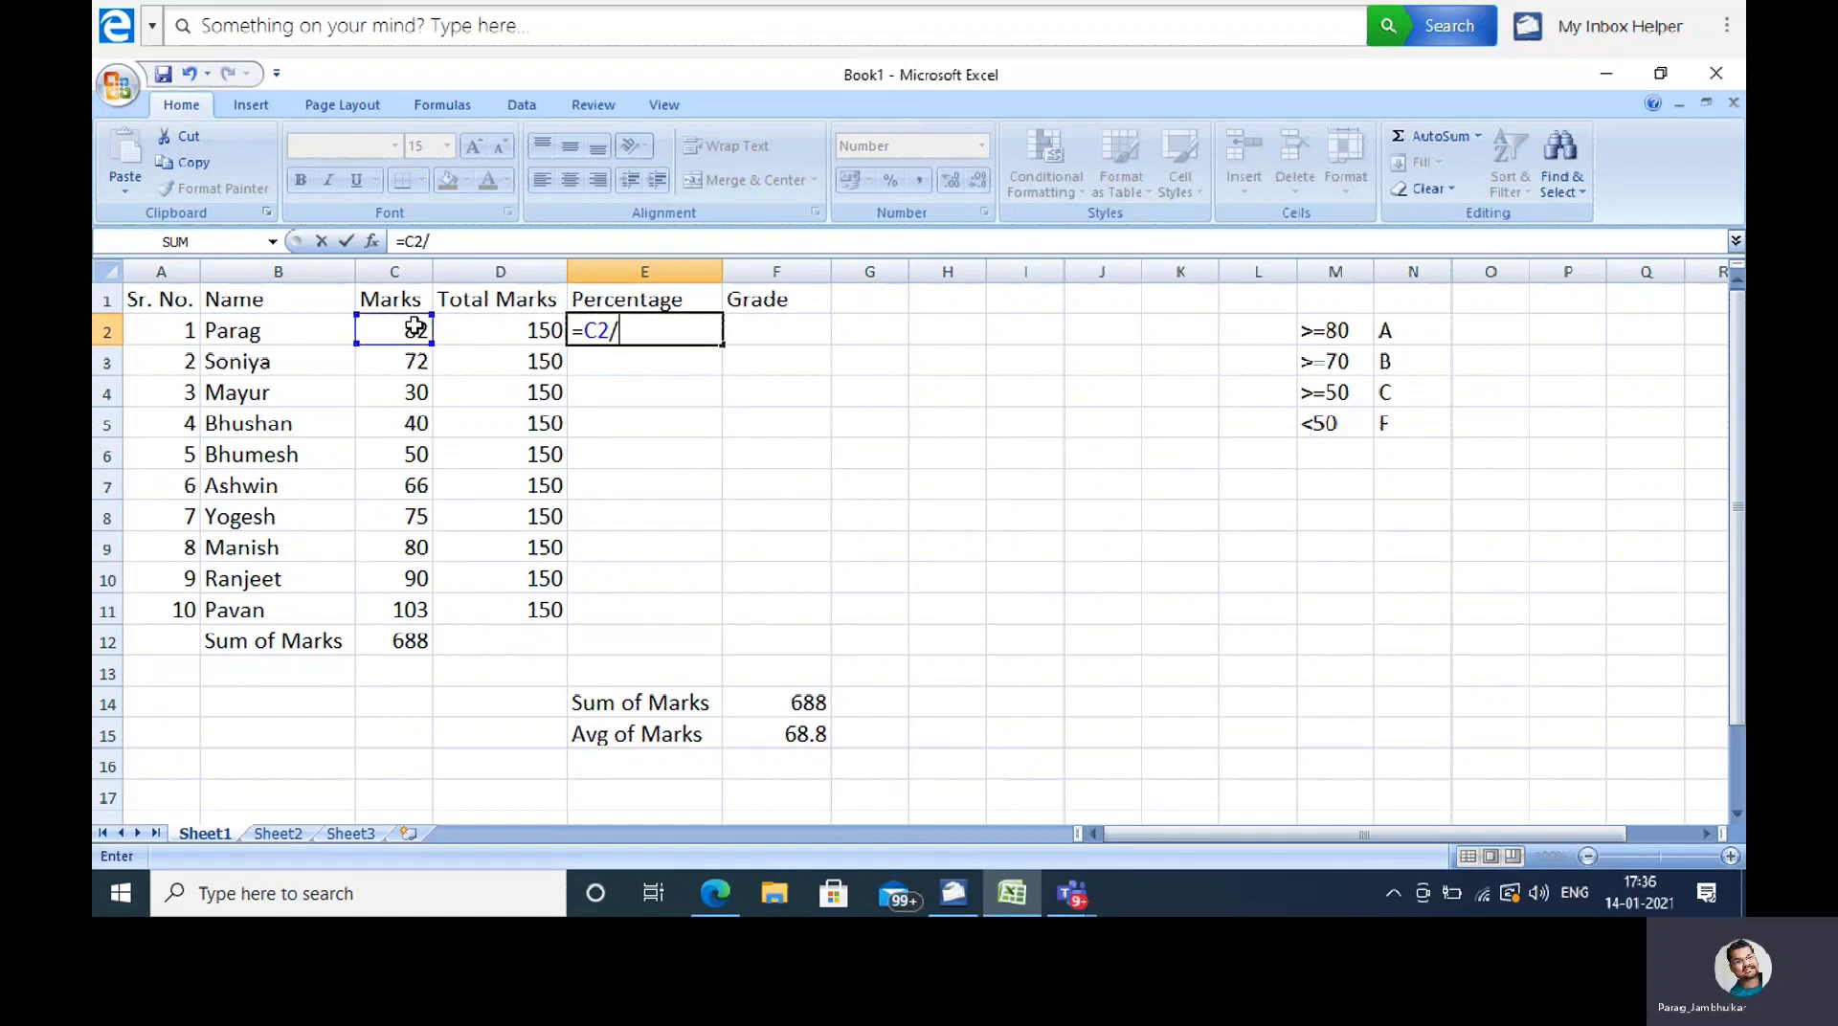
{"action": "left_click", "coordinate": [538, 328]}
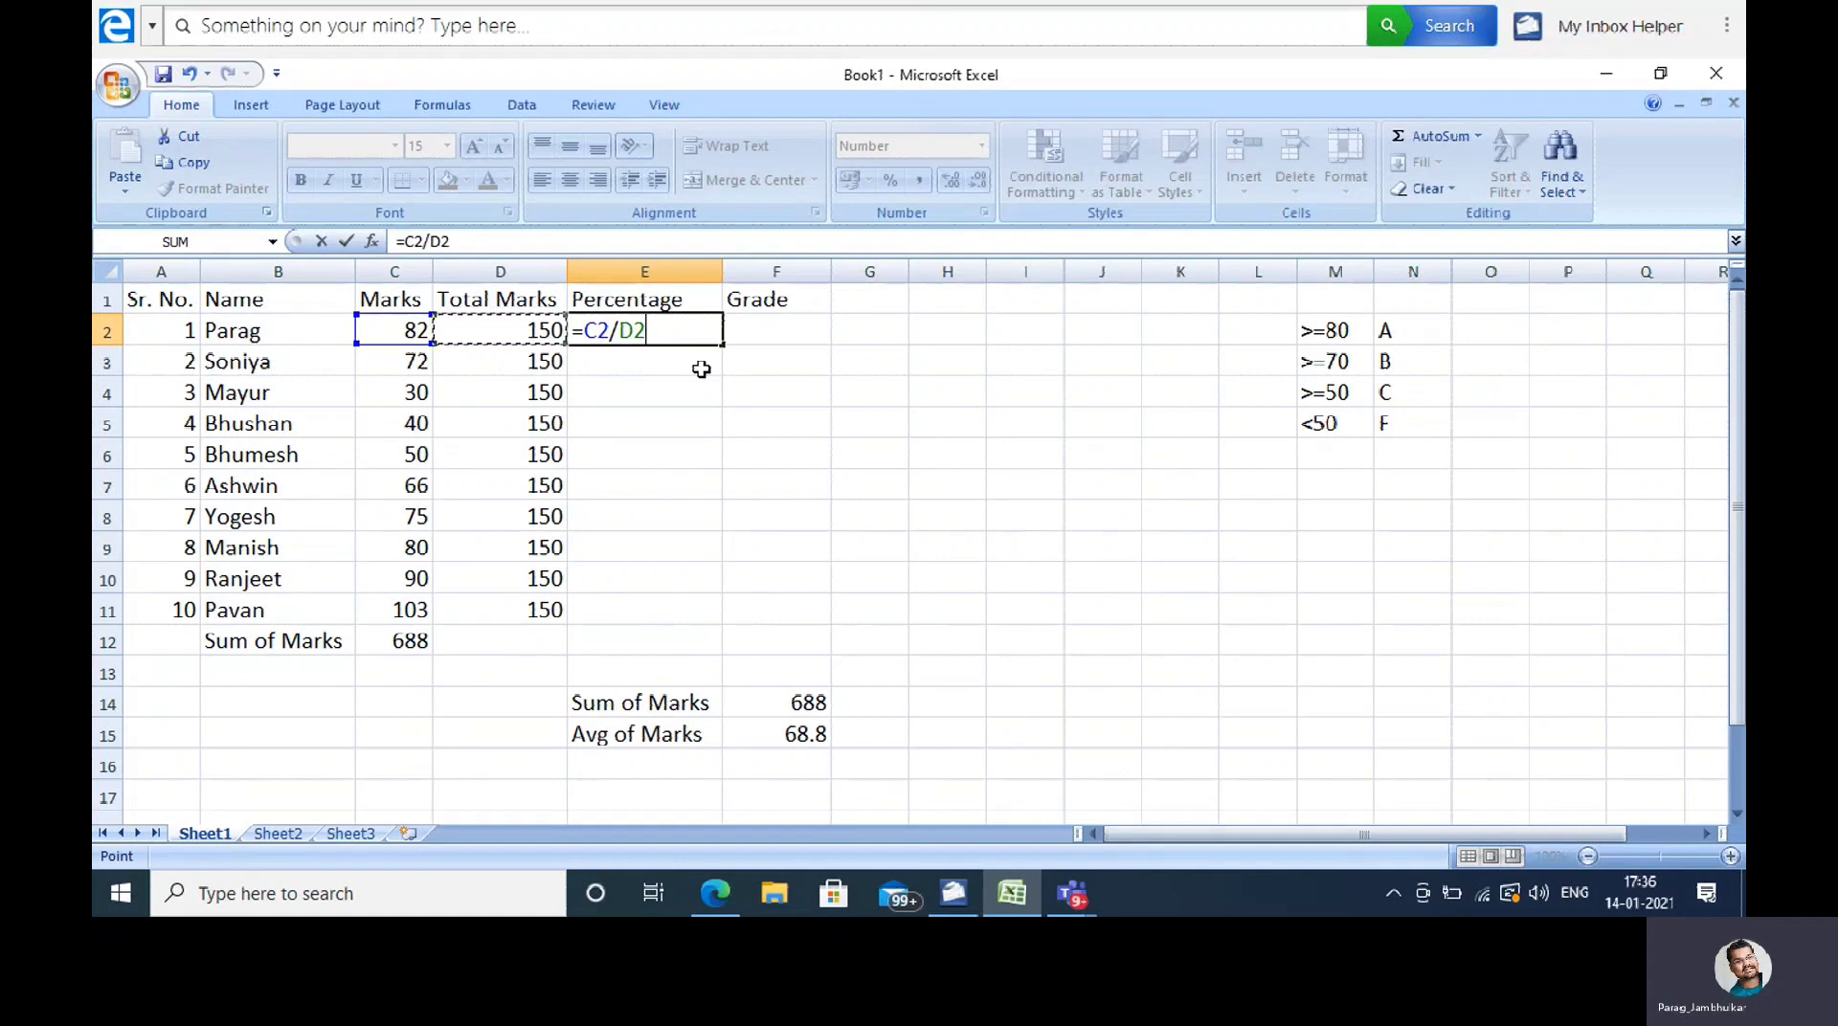
{"action": "type", "text": "*100"}
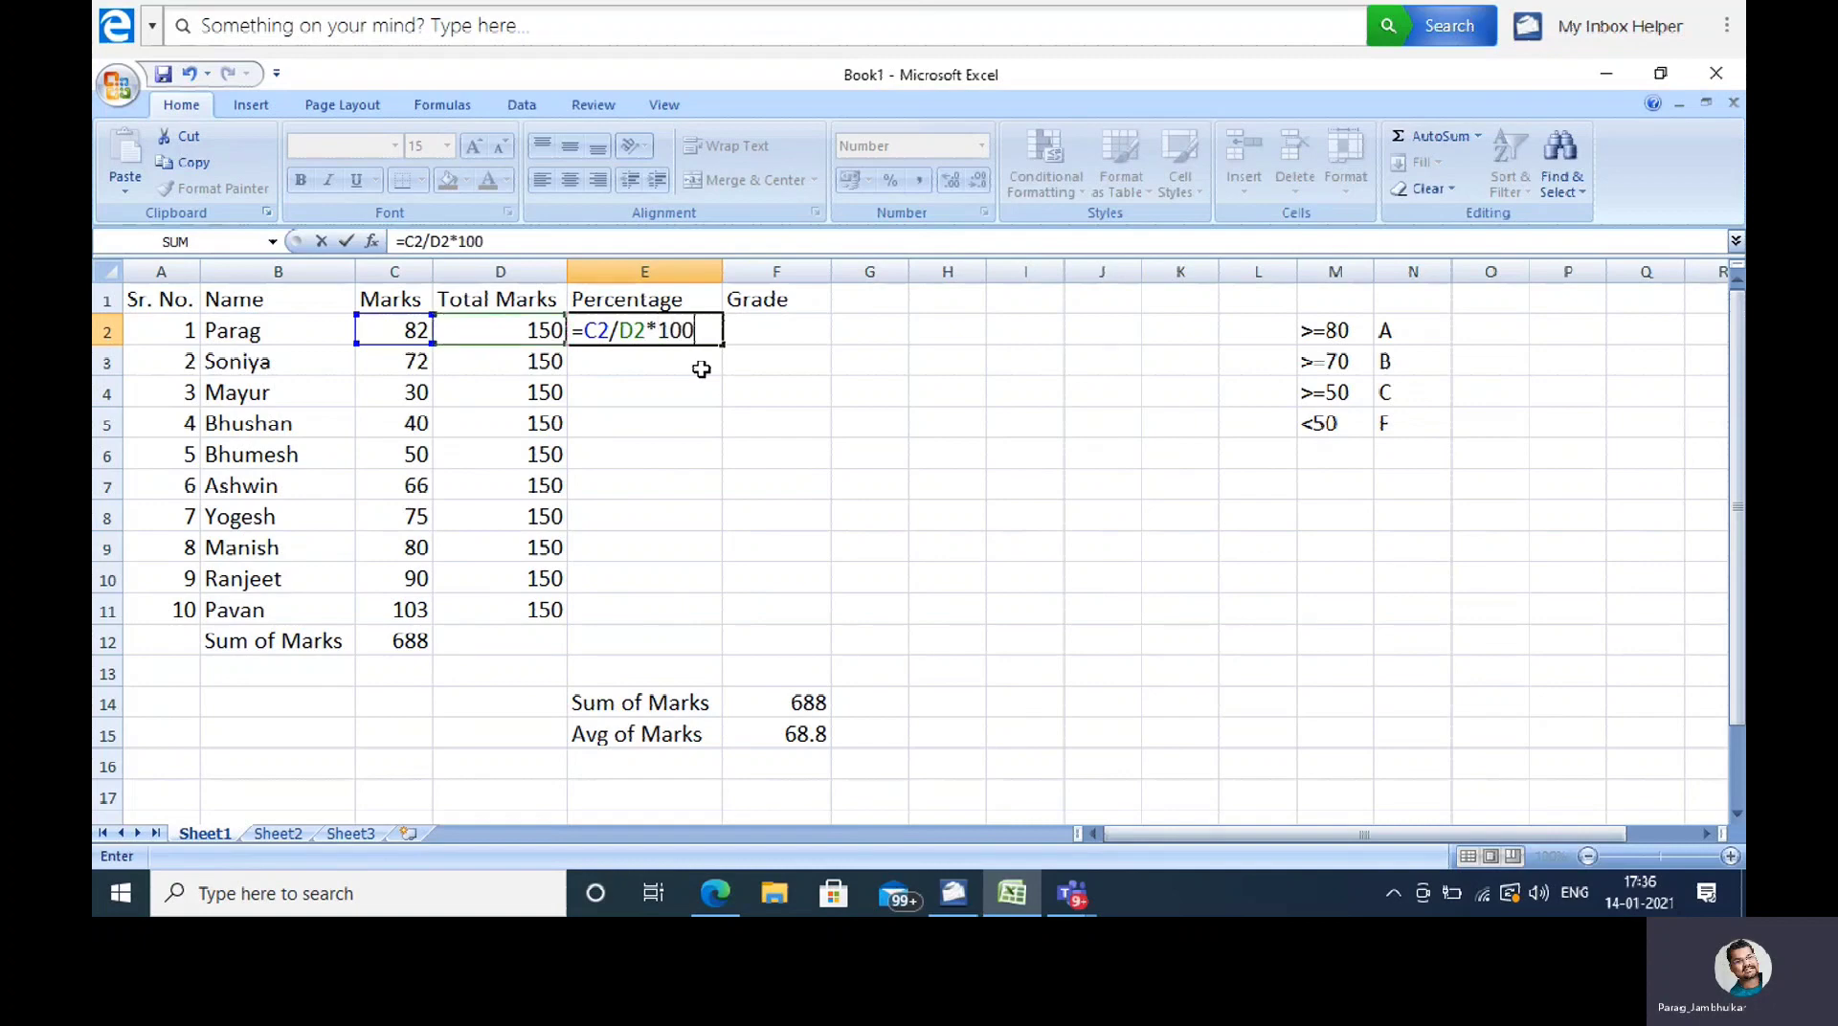
{"action": "key", "text": "Return"}
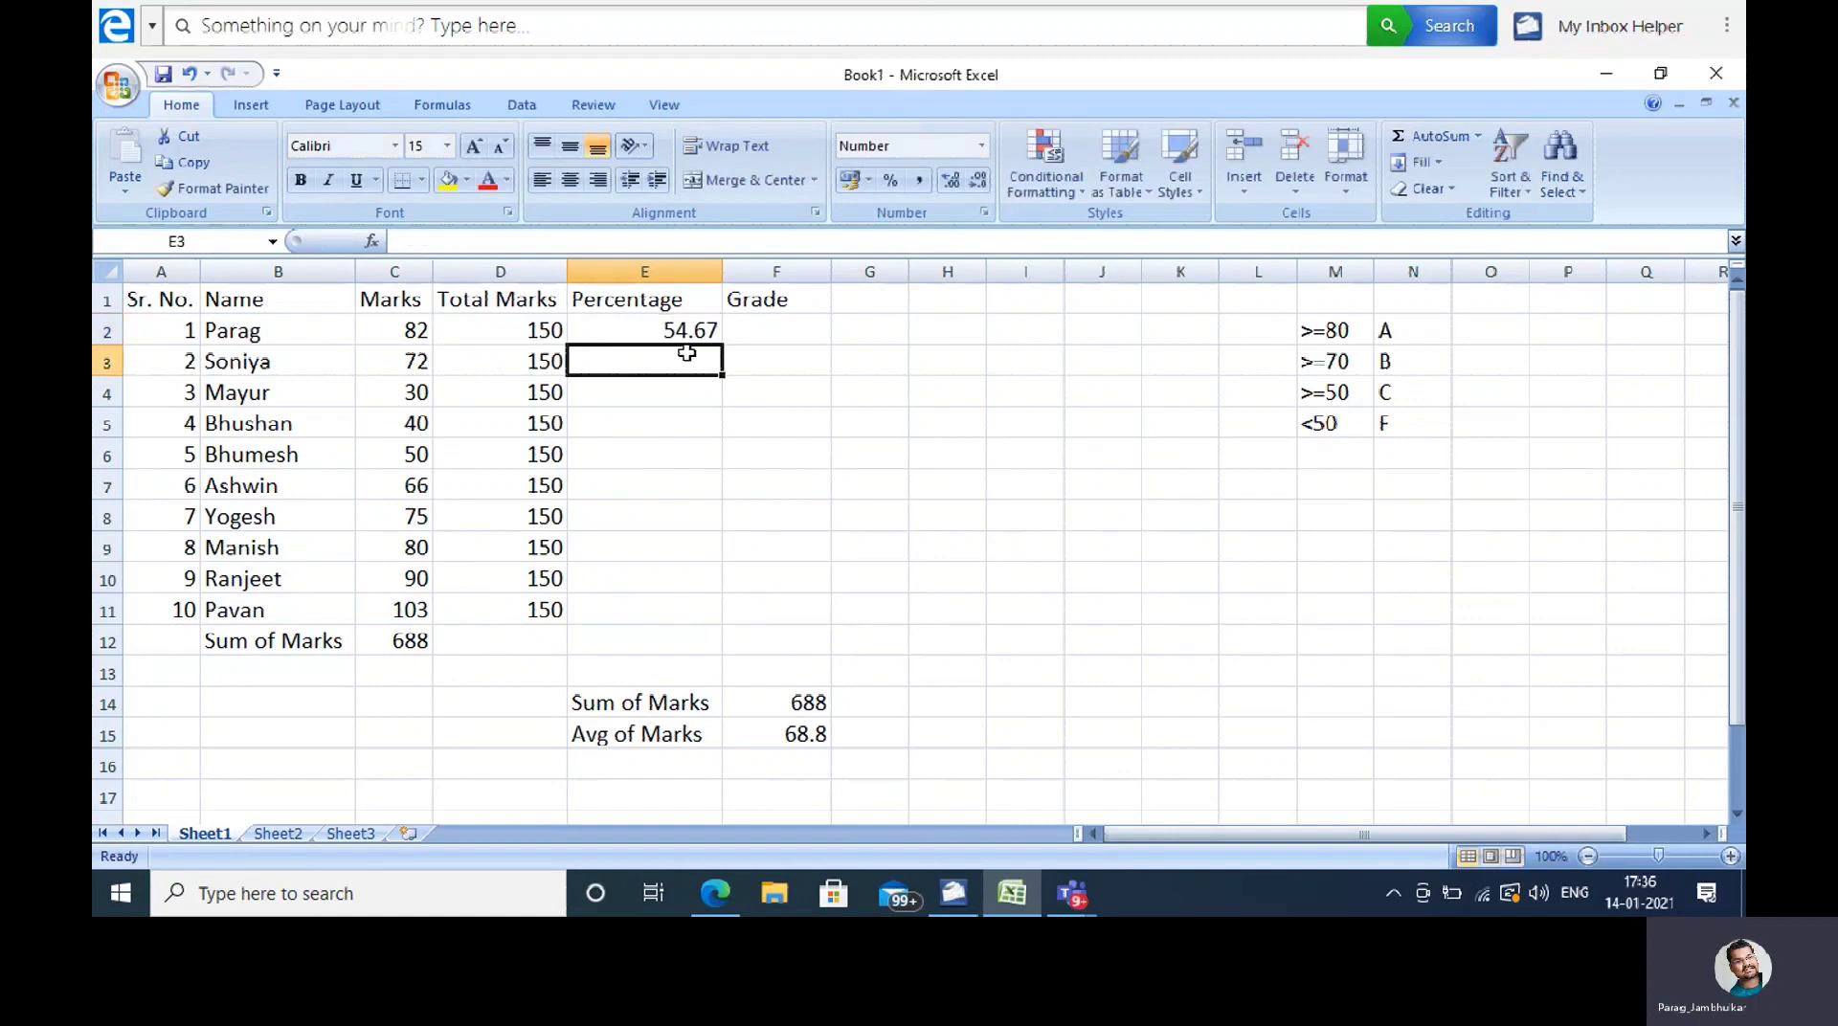
Step: Fill the percentage formula from E2 down through E11 for the remaining students
{"action": "left_click", "coordinate": [677, 335]}
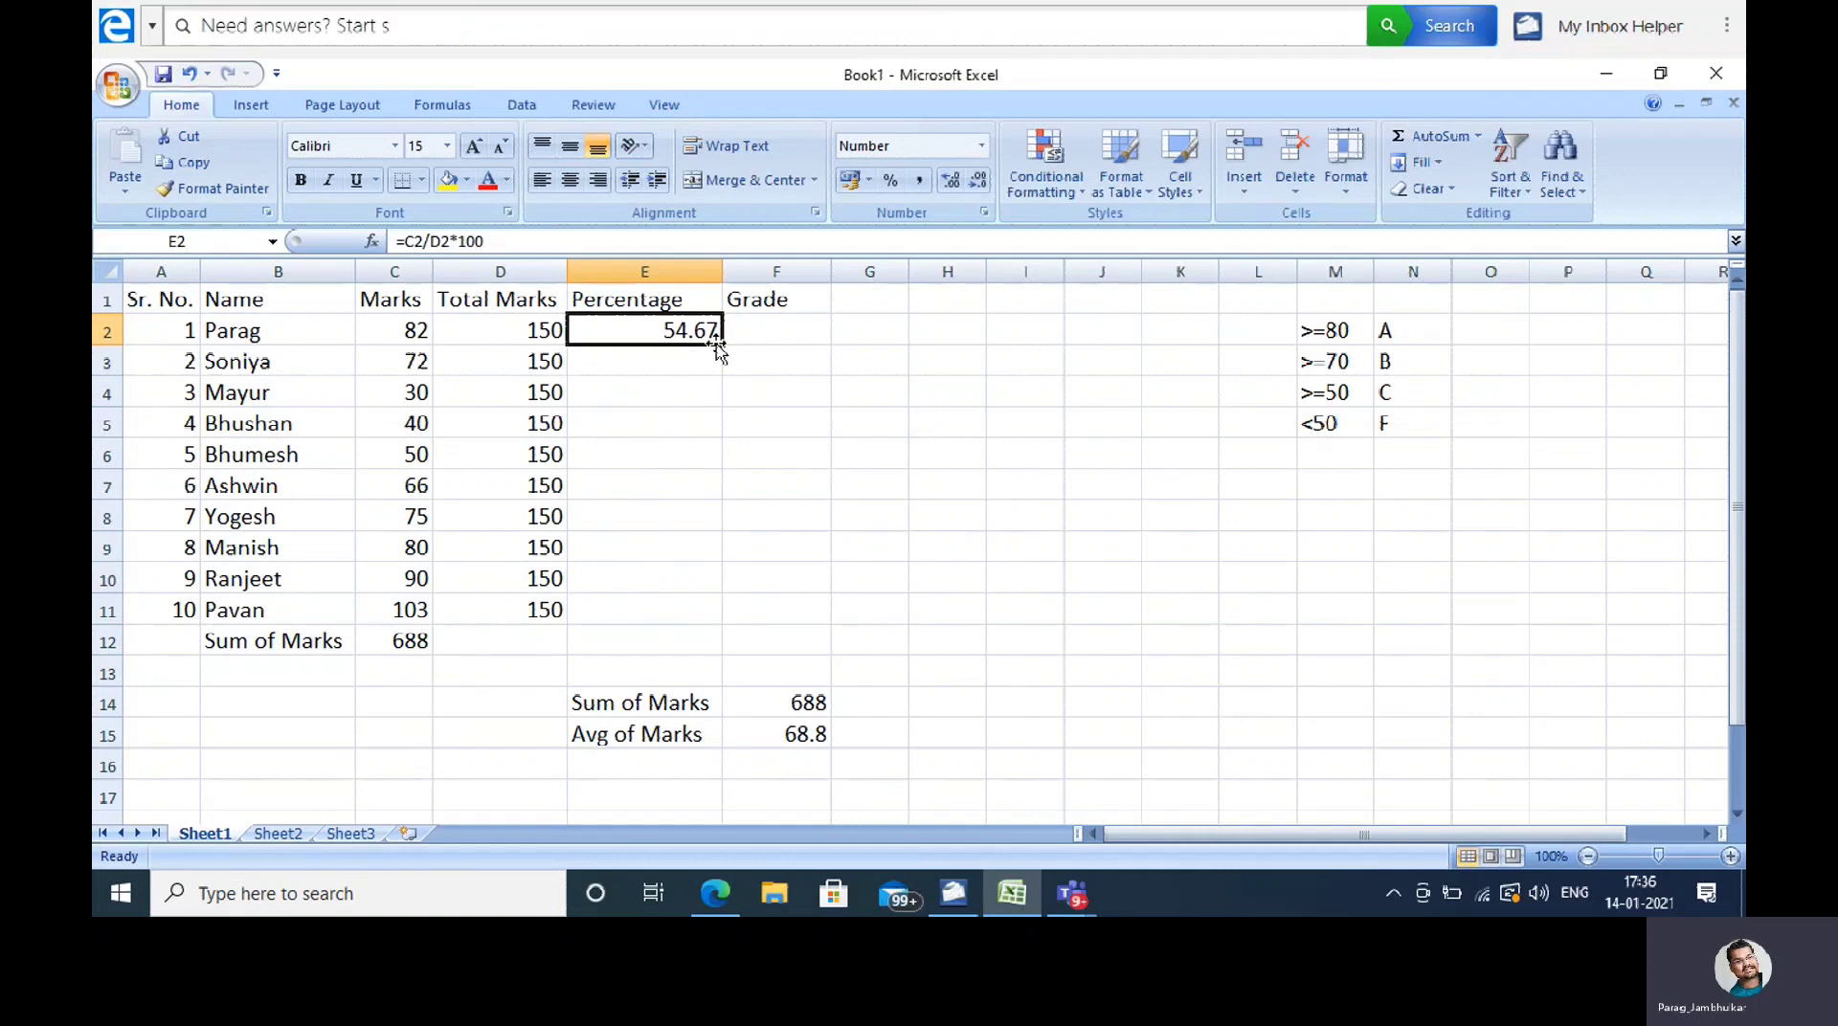
{"action": "left_click_drag", "start_coordinate": [723, 343], "coordinate": [714, 618]}
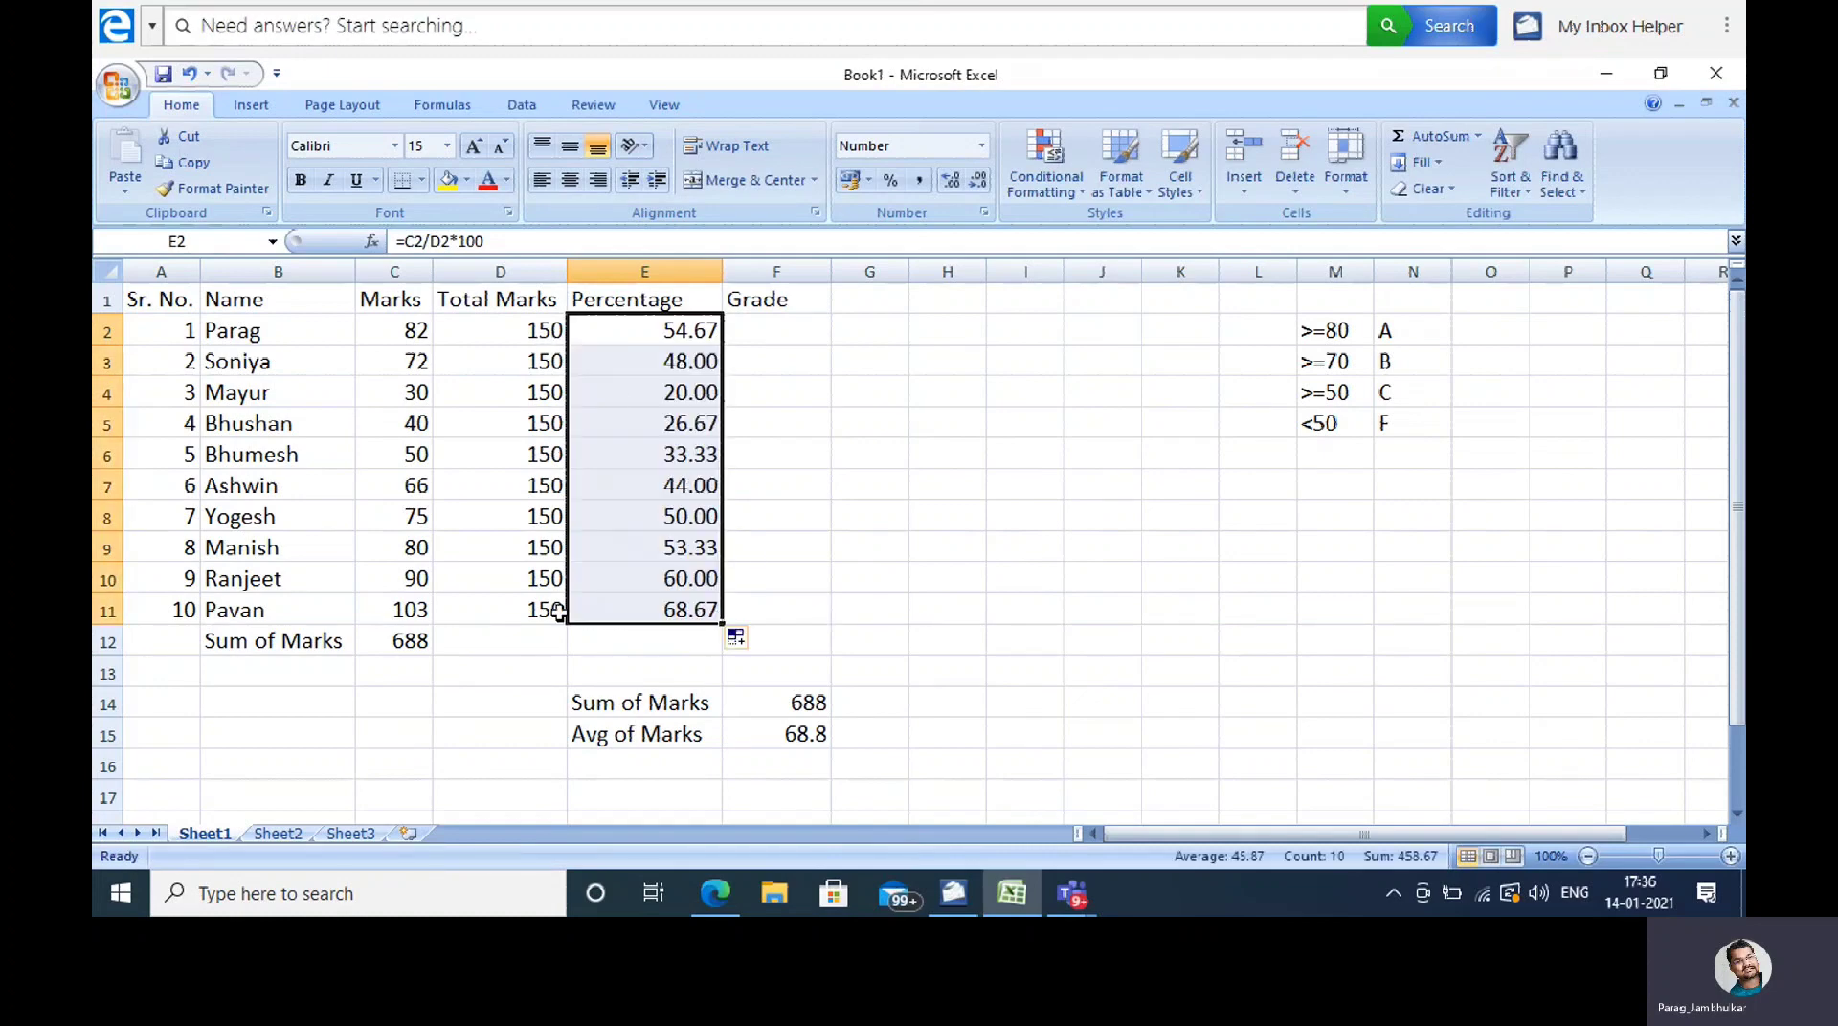
{"action": "left_click", "coordinate": [1160, 602]}
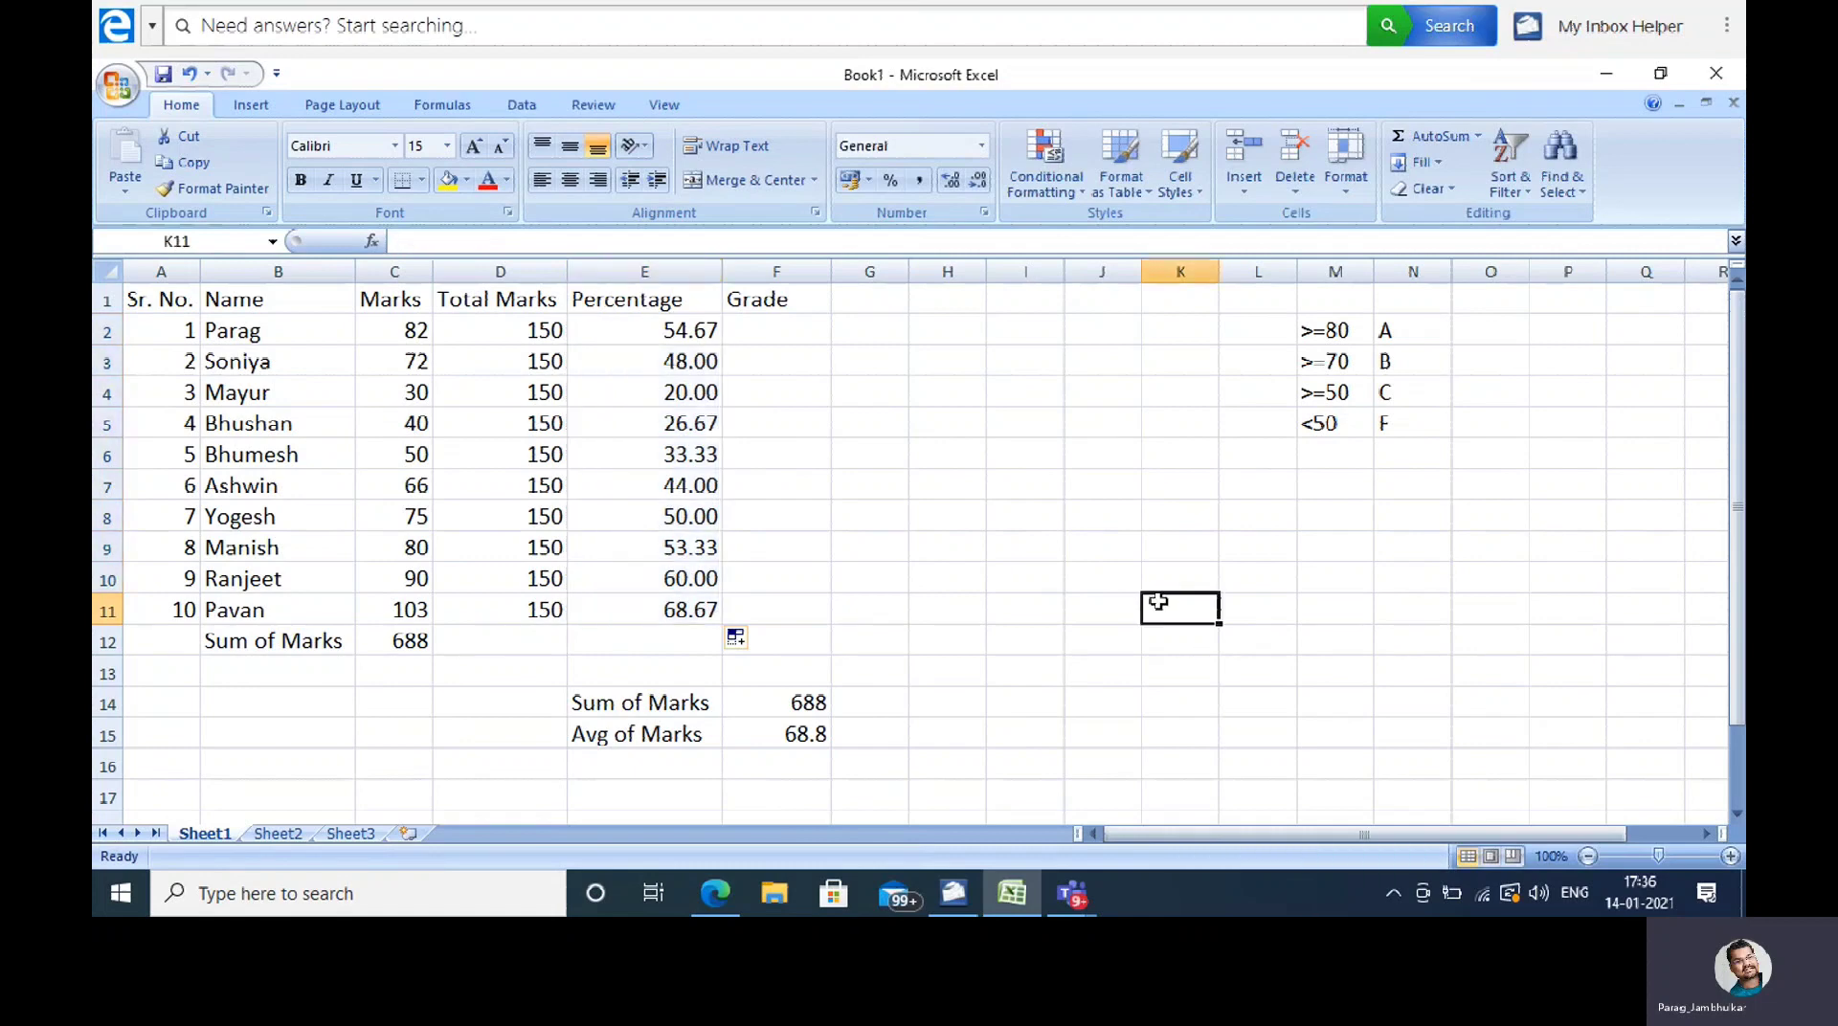
Step: Enter =IF(E2>80,"Good","Bad") in F2 under Grade, accepting the proposed correction for the missing closing quote
{"action": "left_click", "coordinate": [763, 336]}
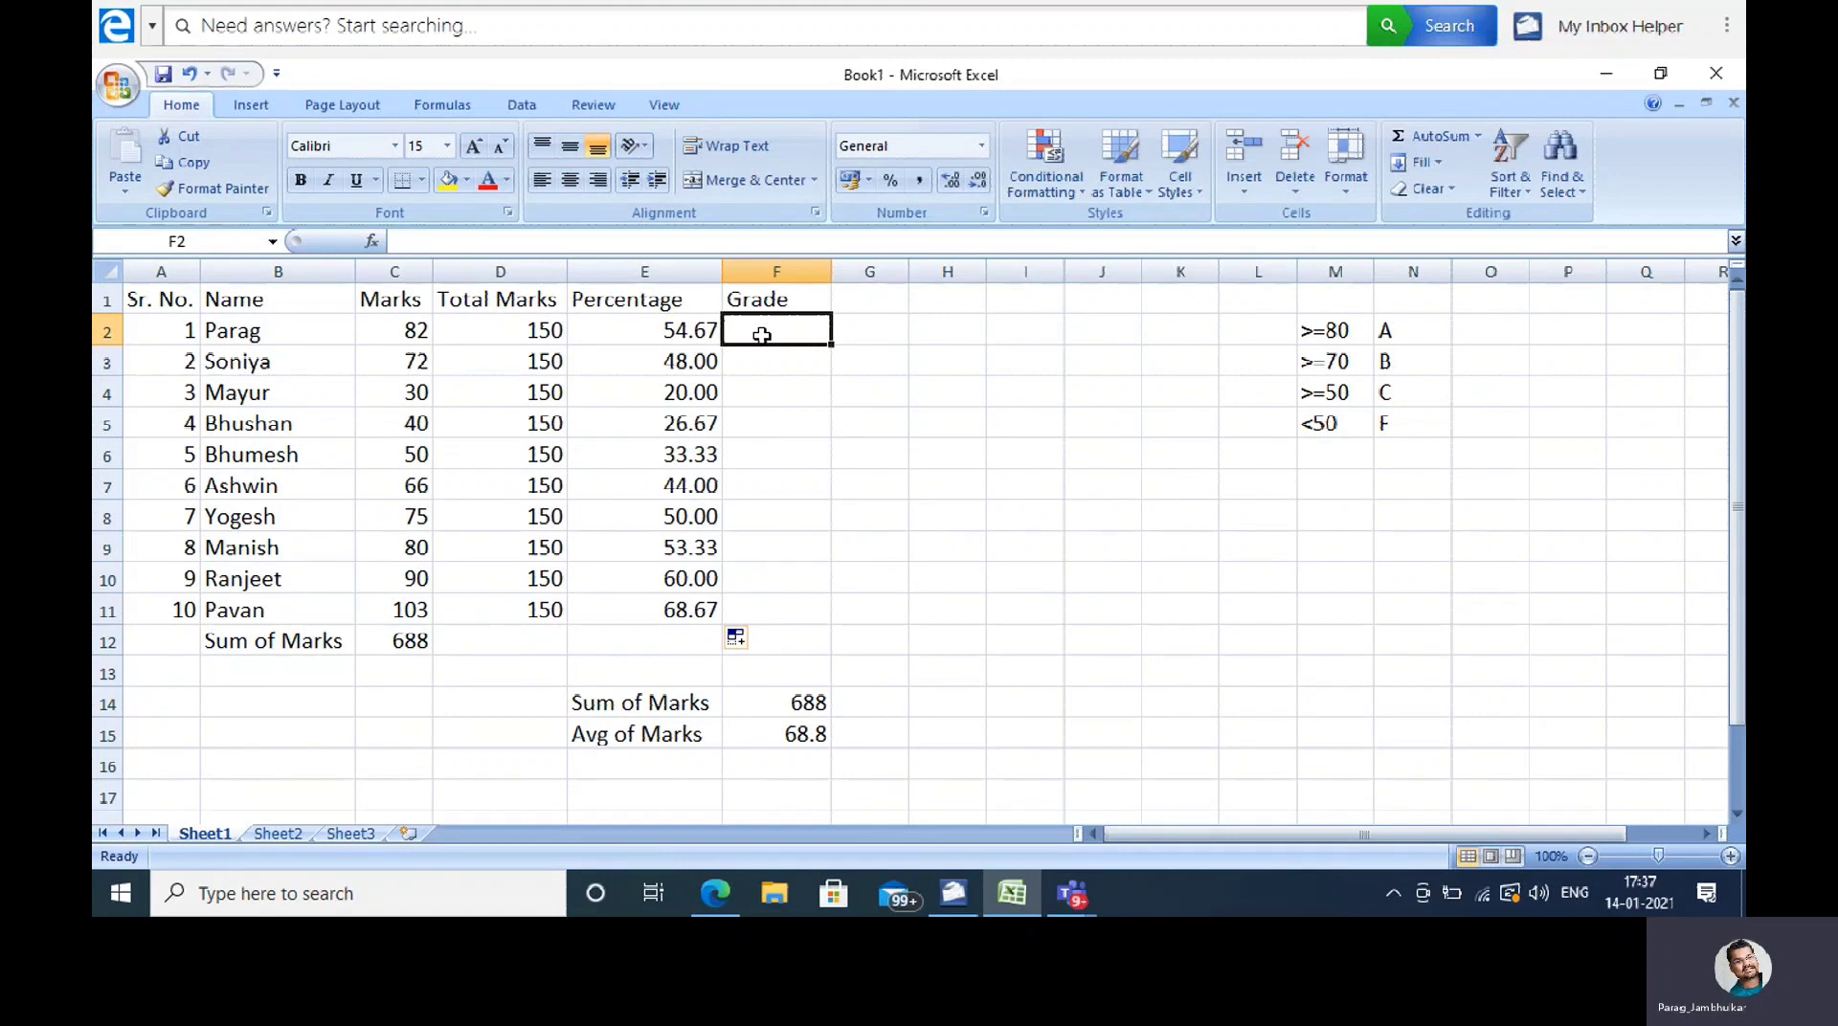
{"action": "type", "text": "="}
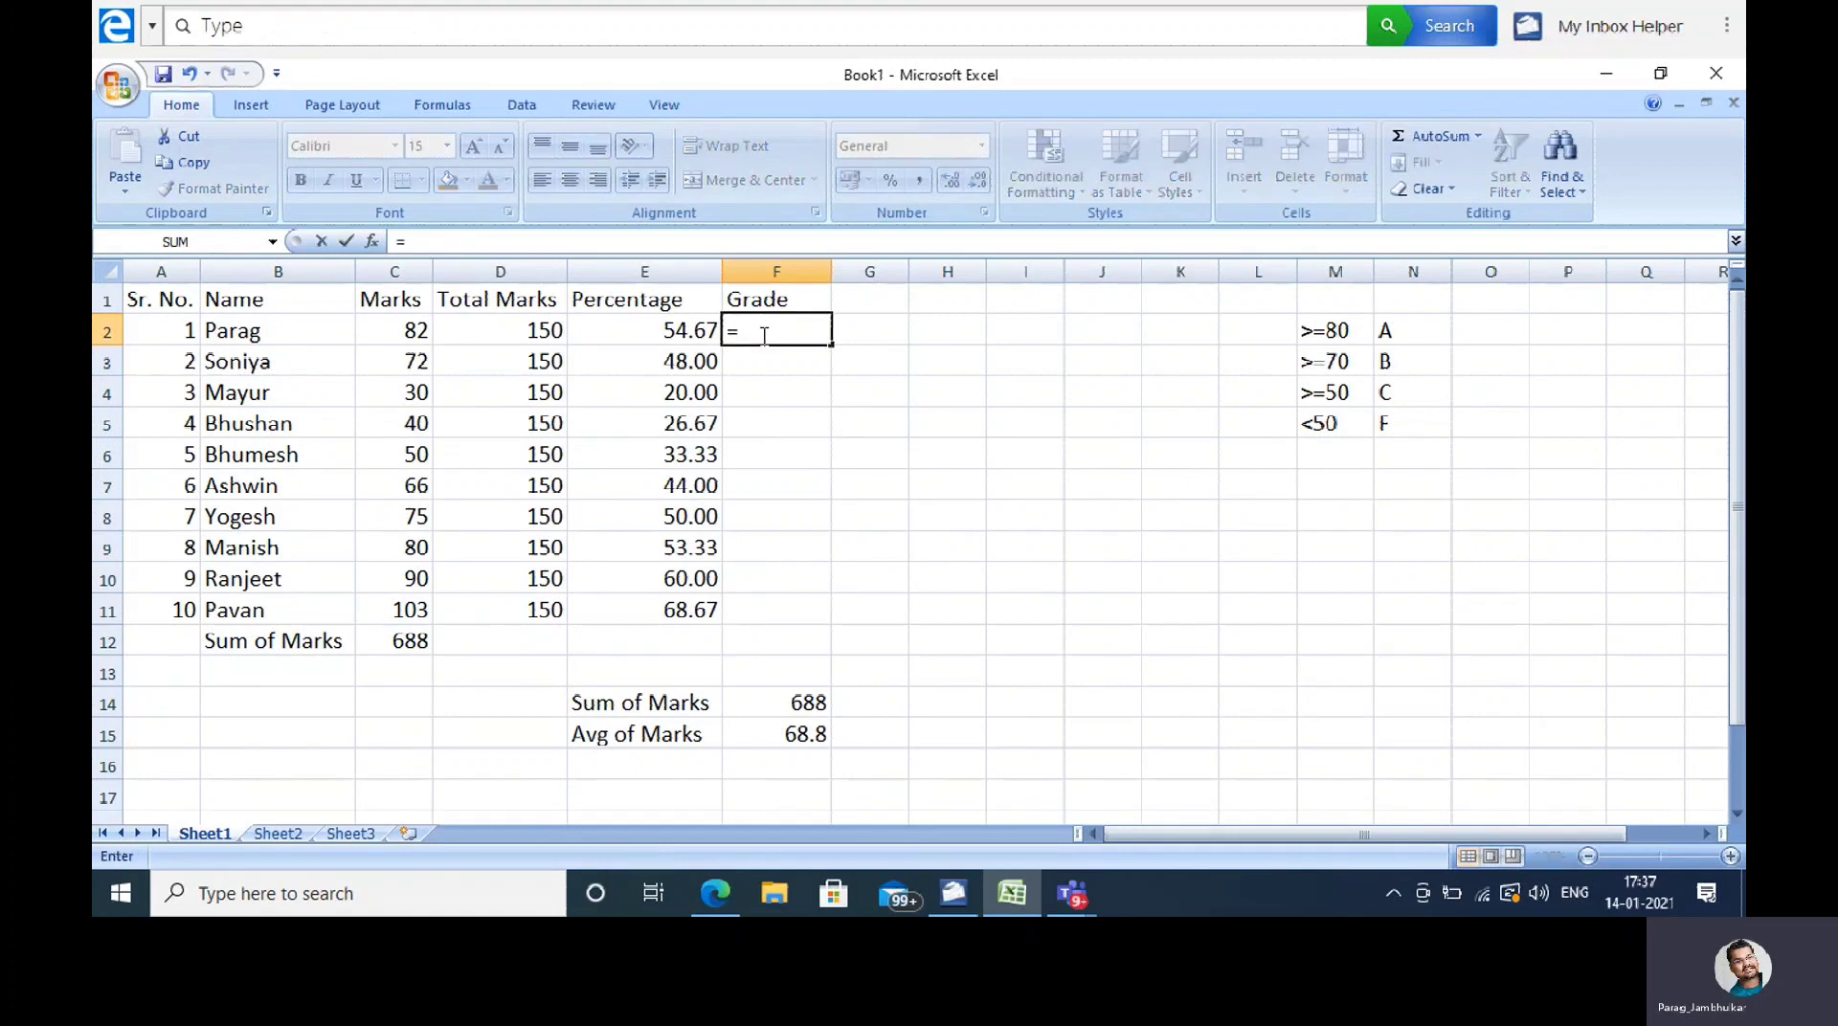
{"action": "type", "text": "if"}
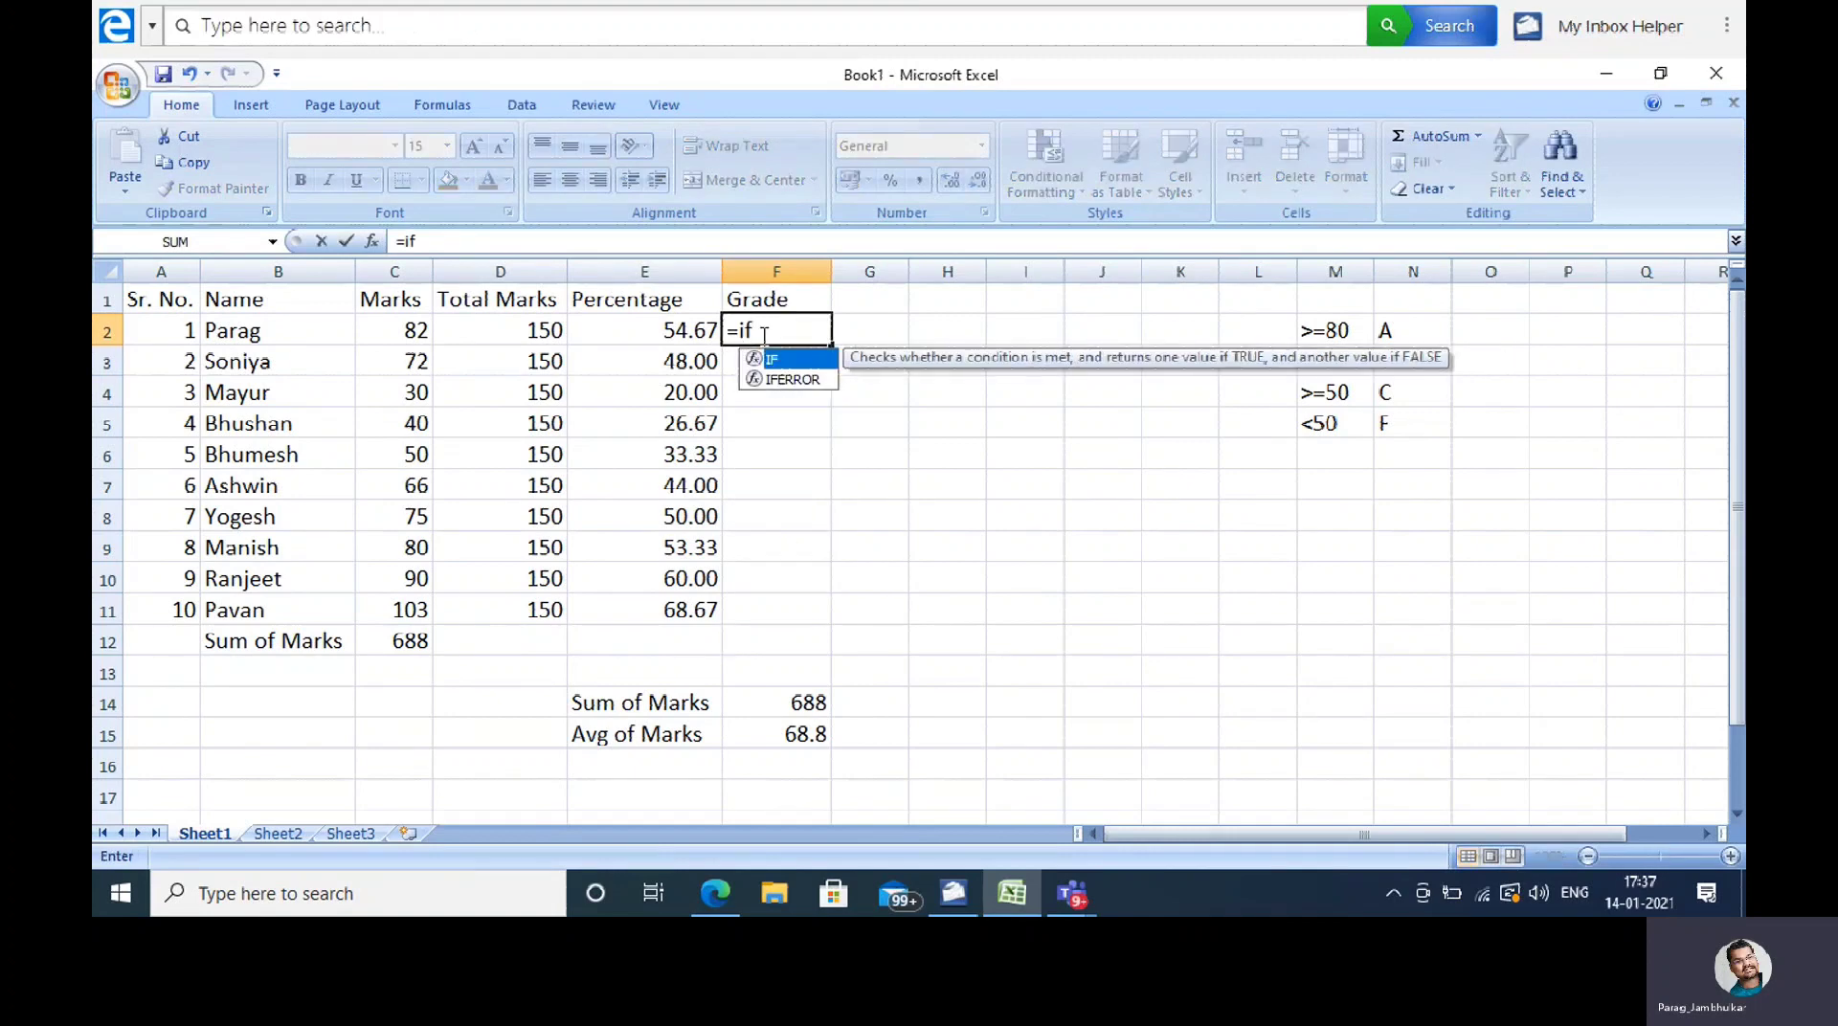
{"action": "type", "text": "("}
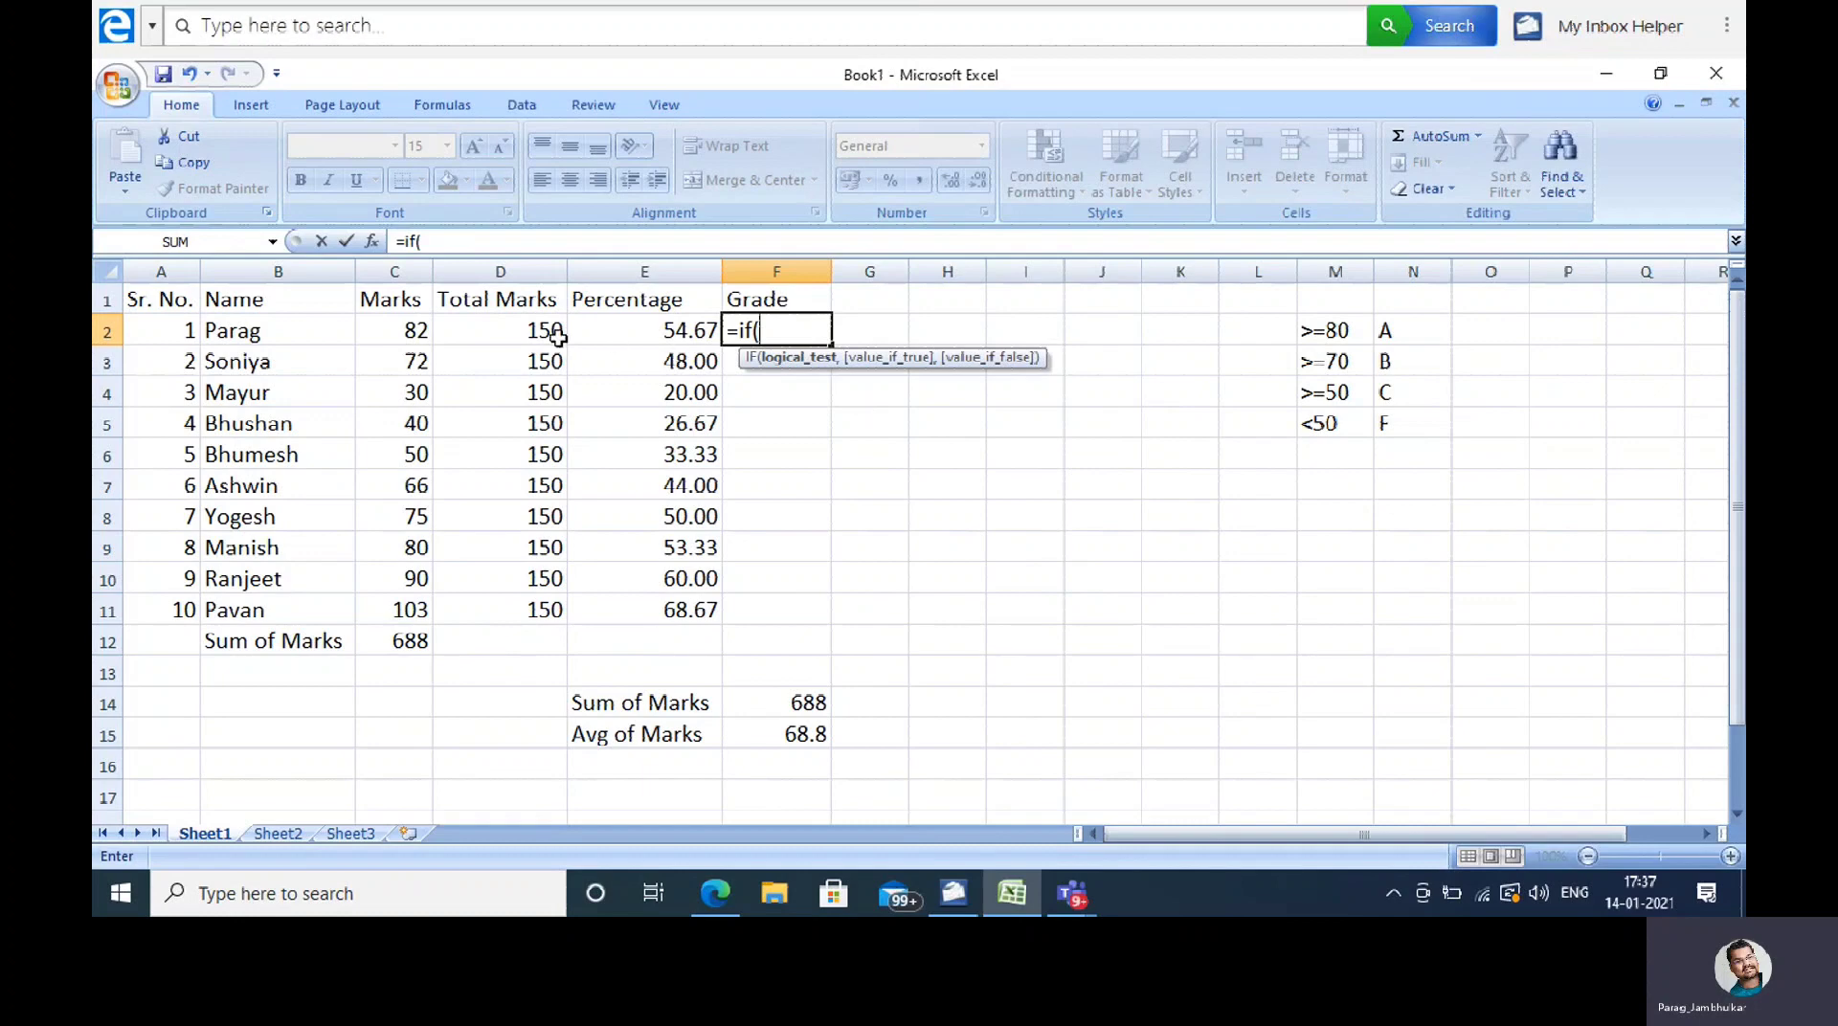
{"action": "left_click", "coordinate": [607, 337]}
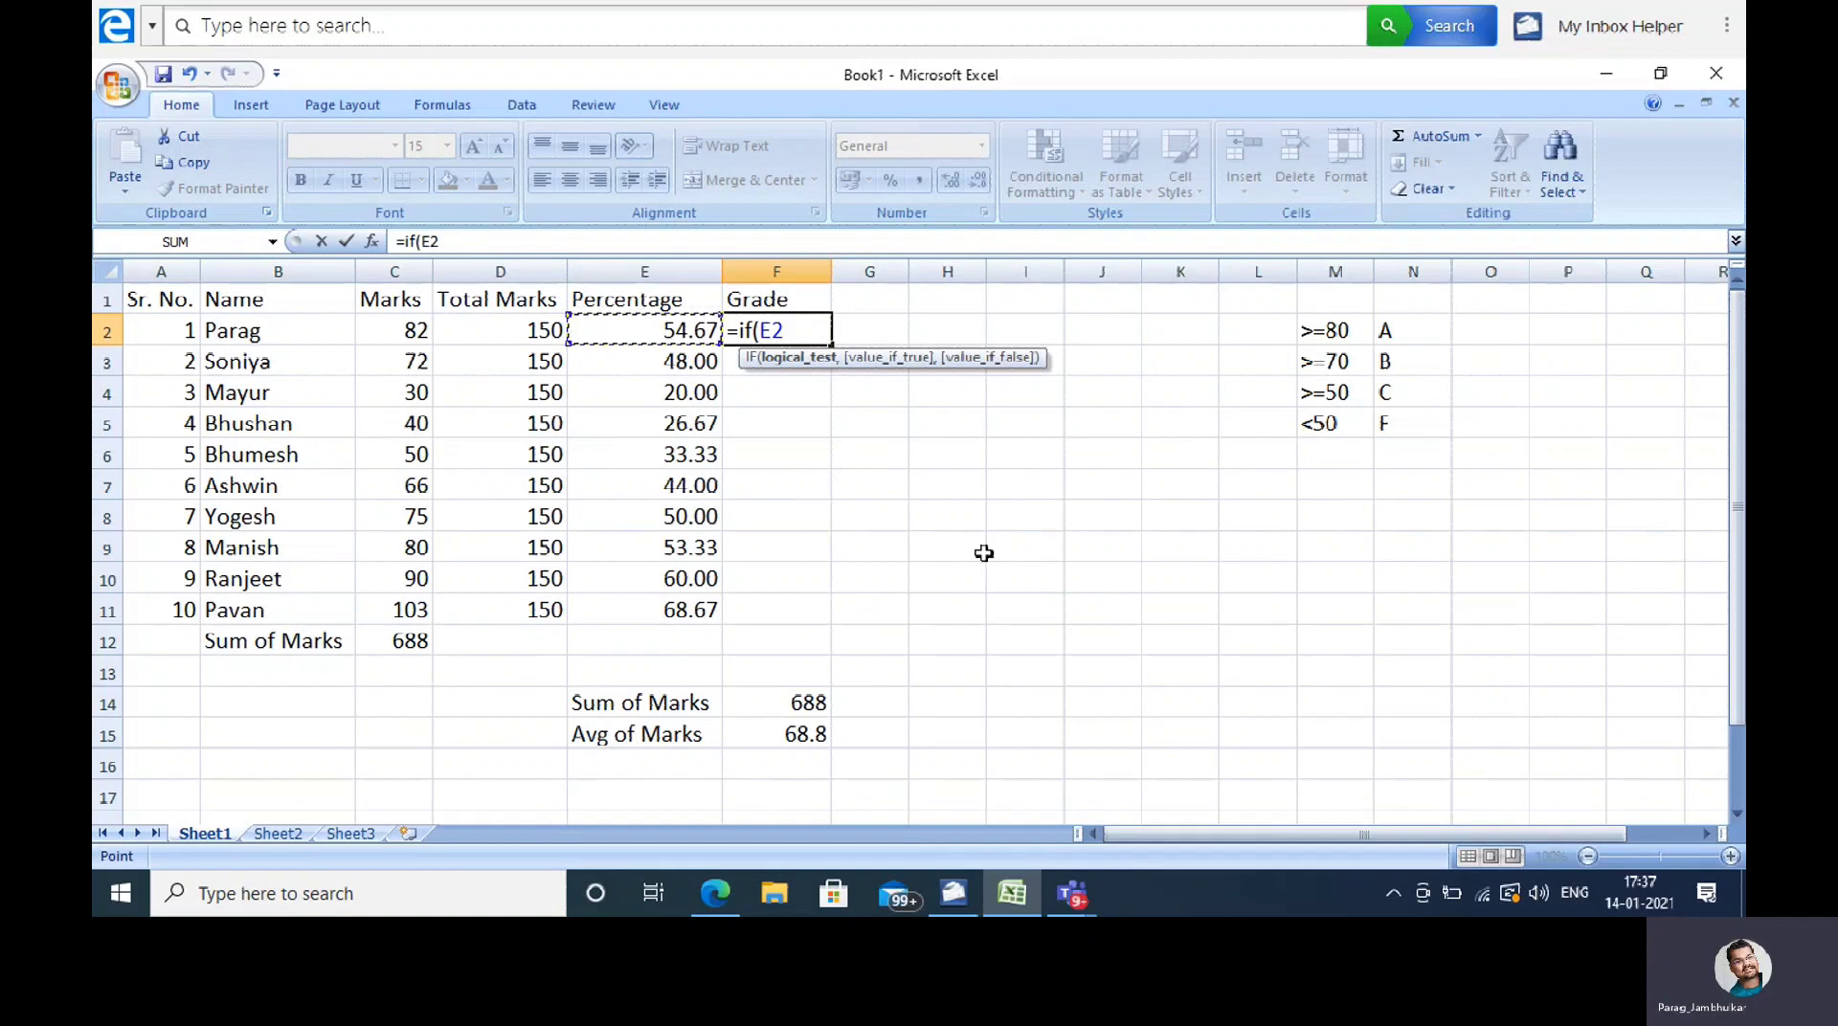
{"action": "type", "text": ">"}
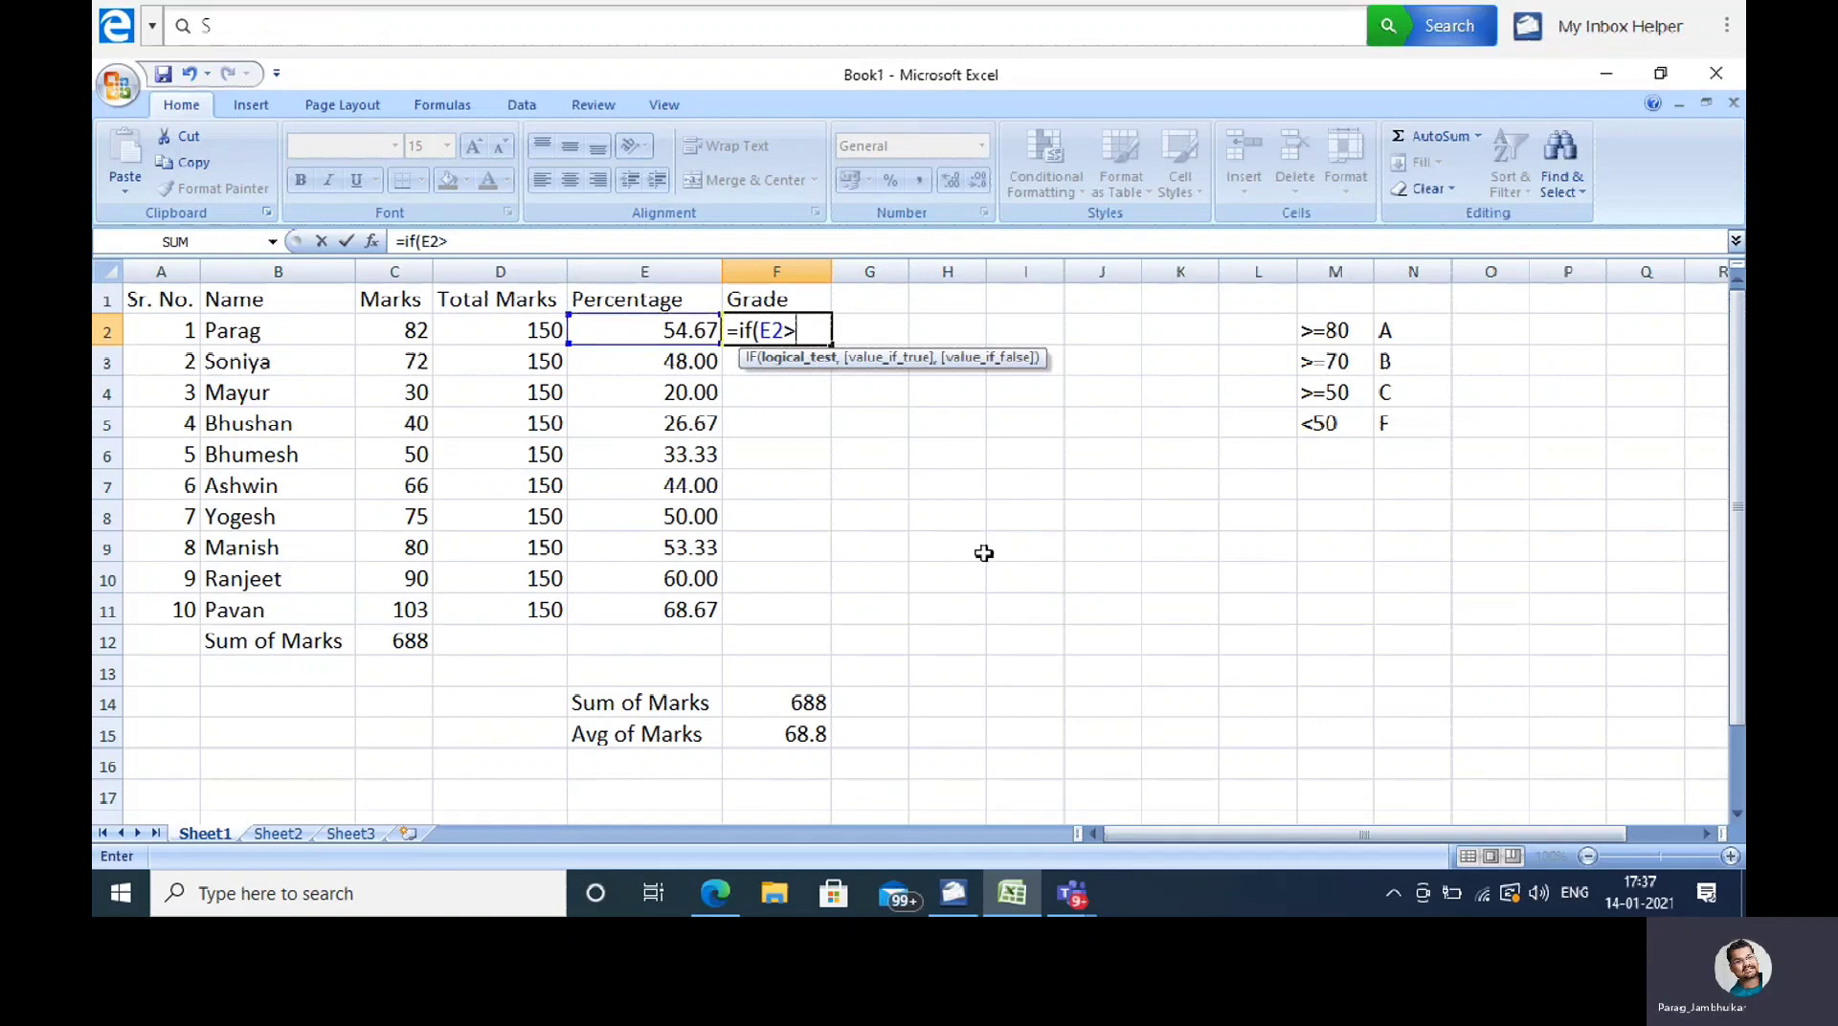
{"action": "type", "text": "80"}
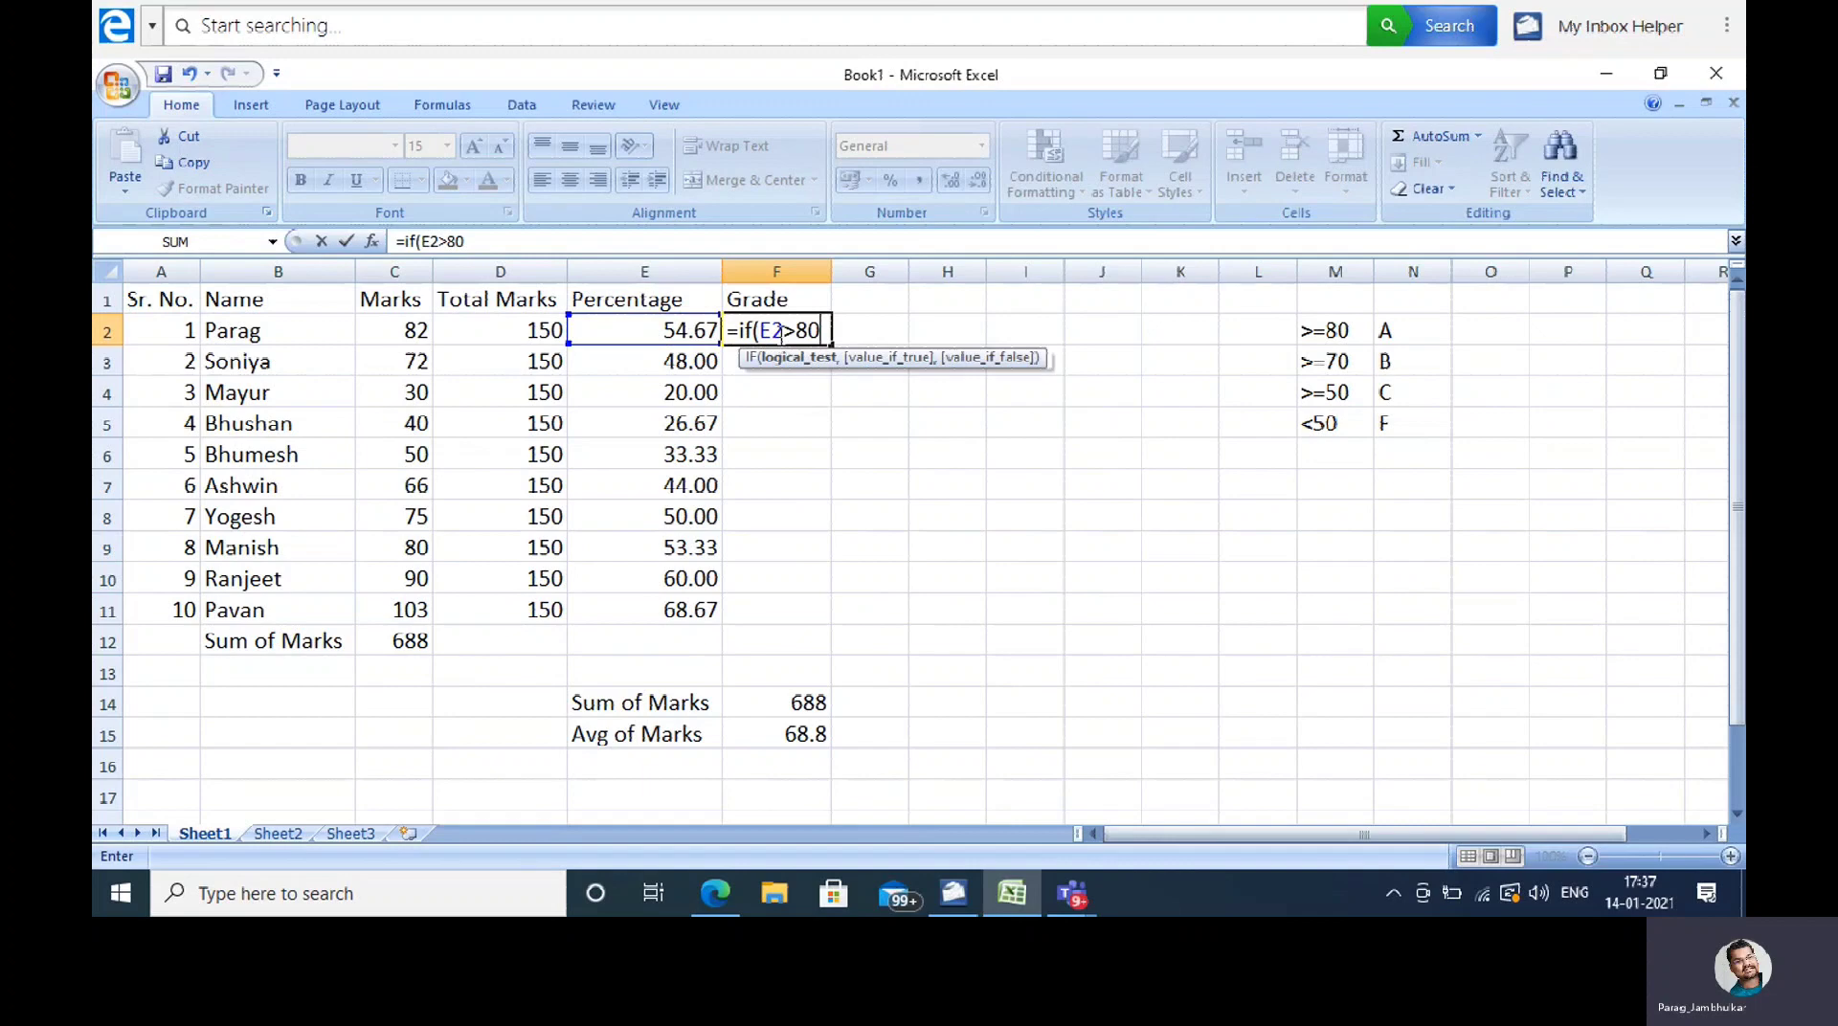
{"action": "type", "text": ","}
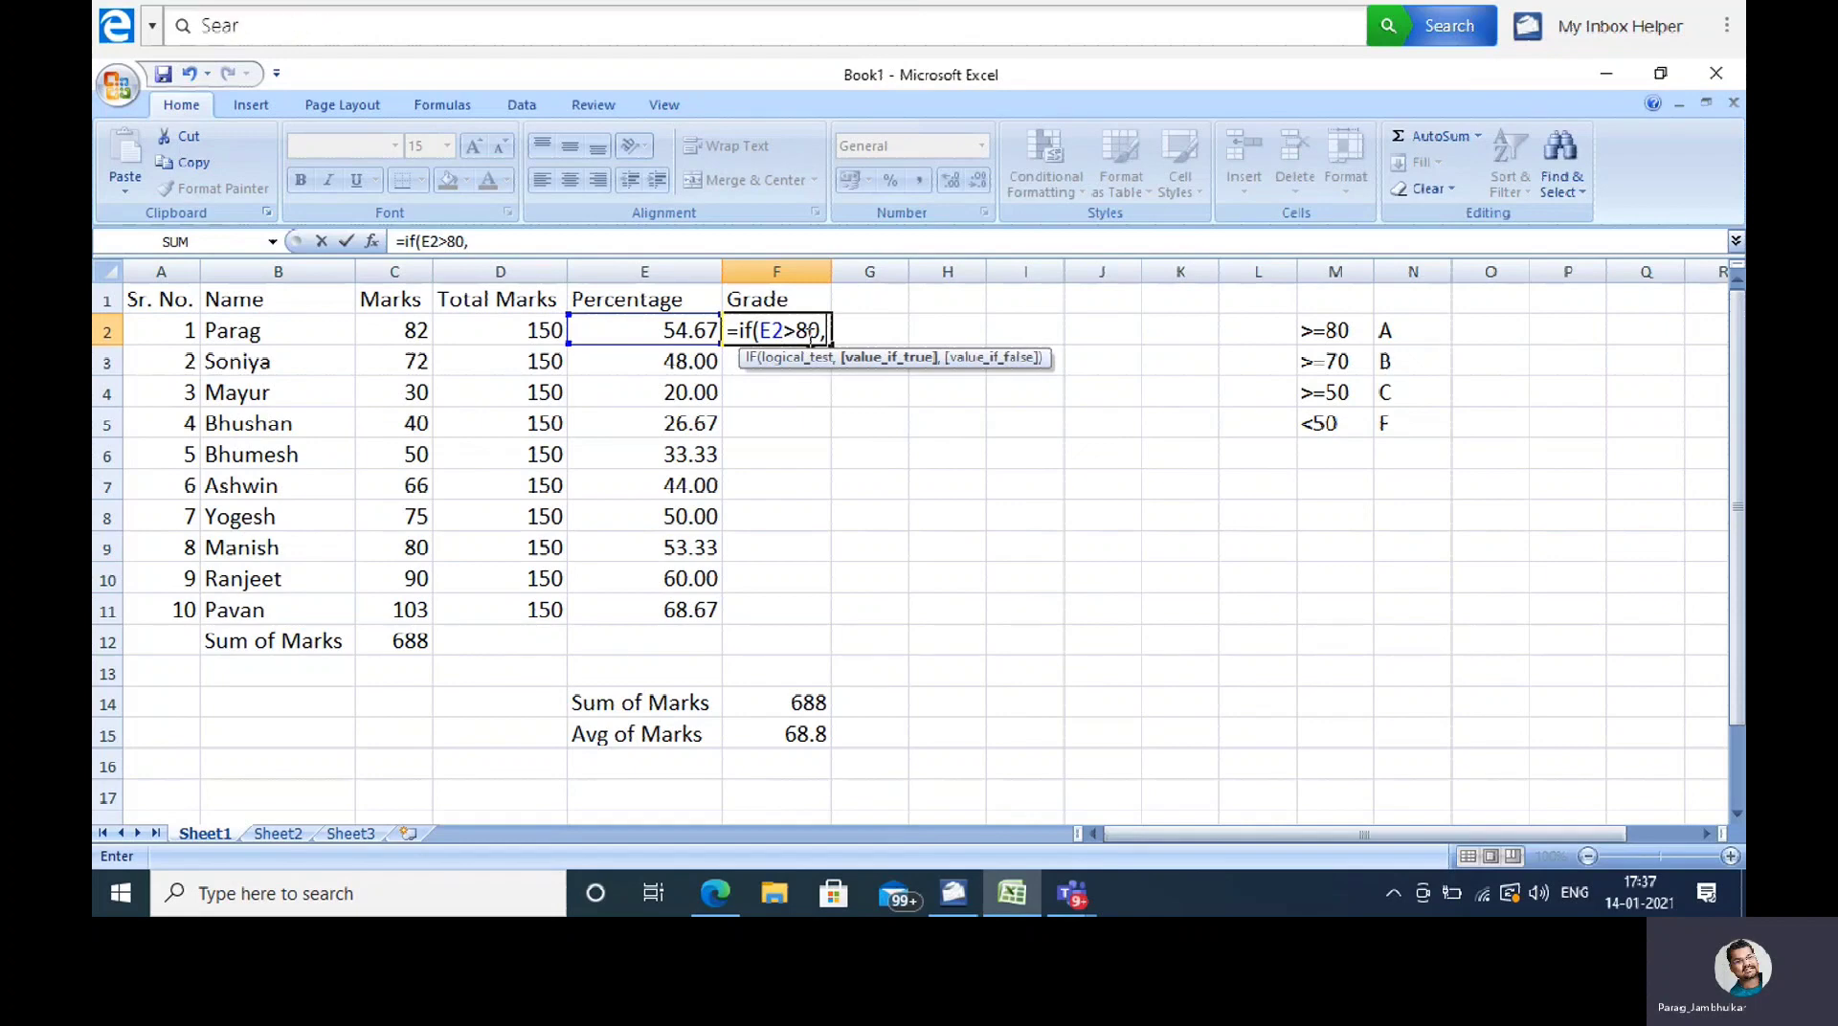
{"action": "type", "text": "\"Good"}
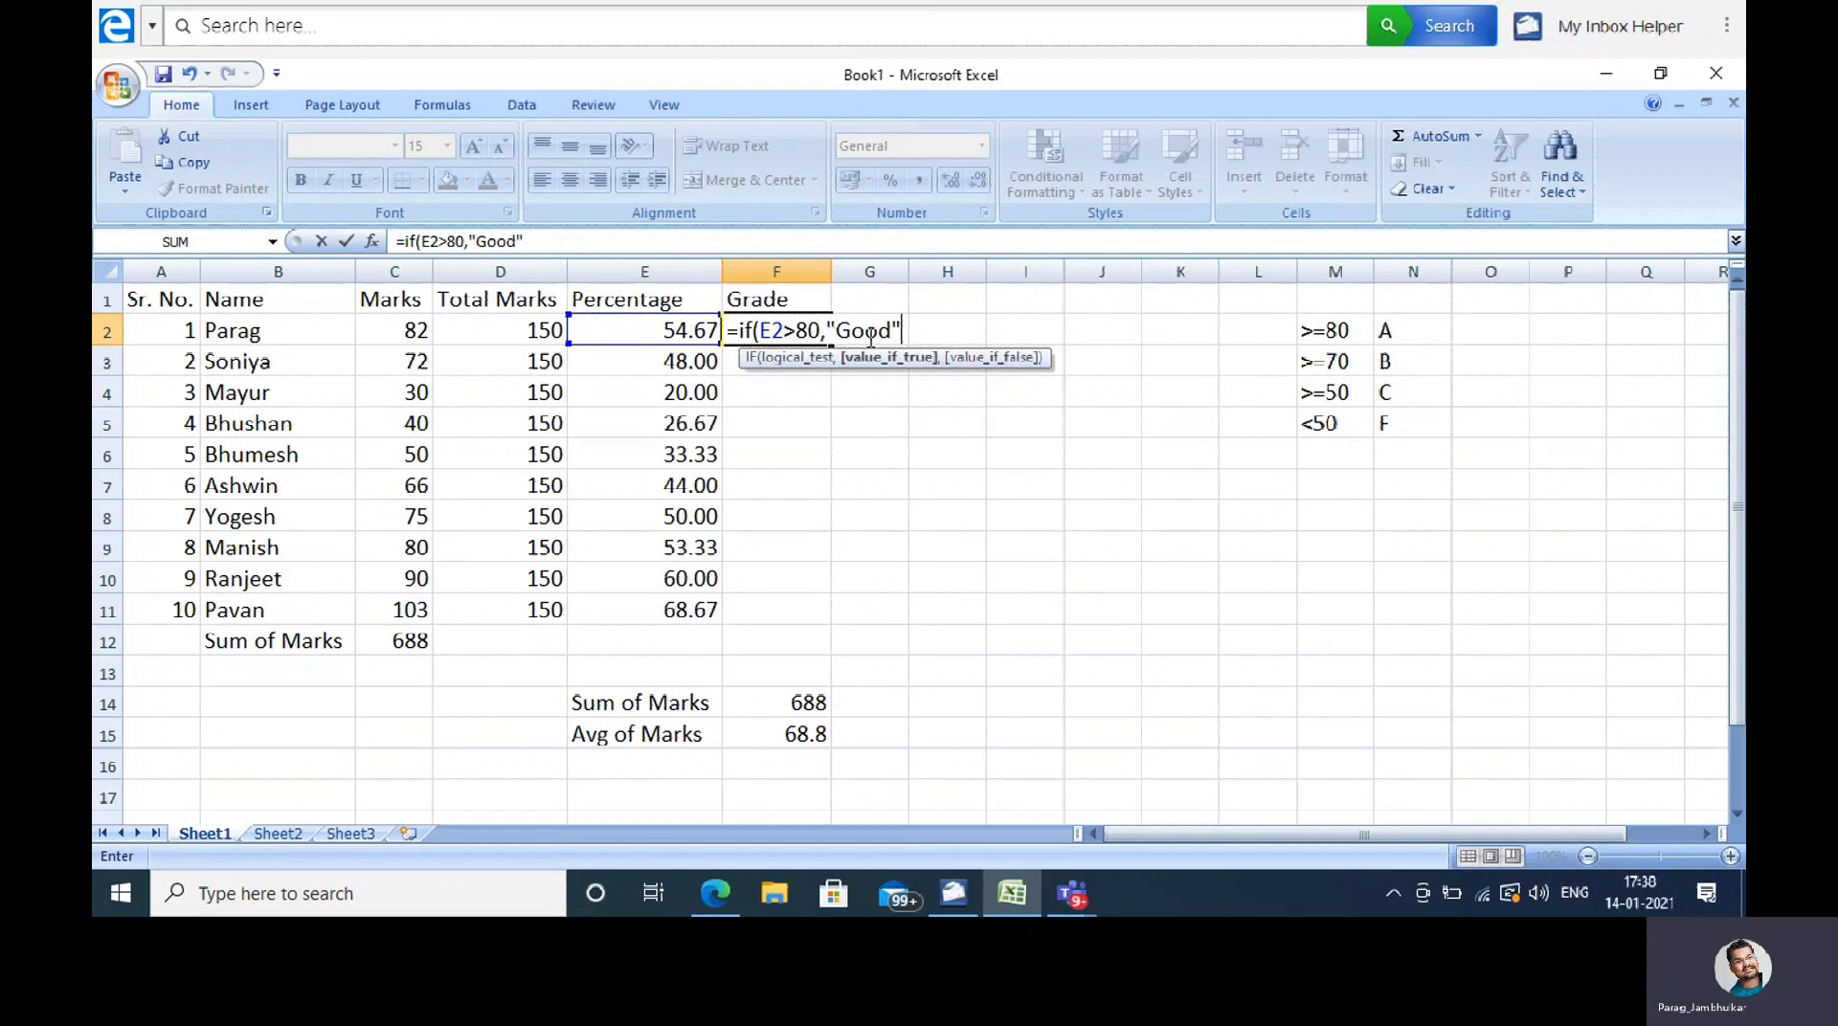
{"action": "type", "text": ","}
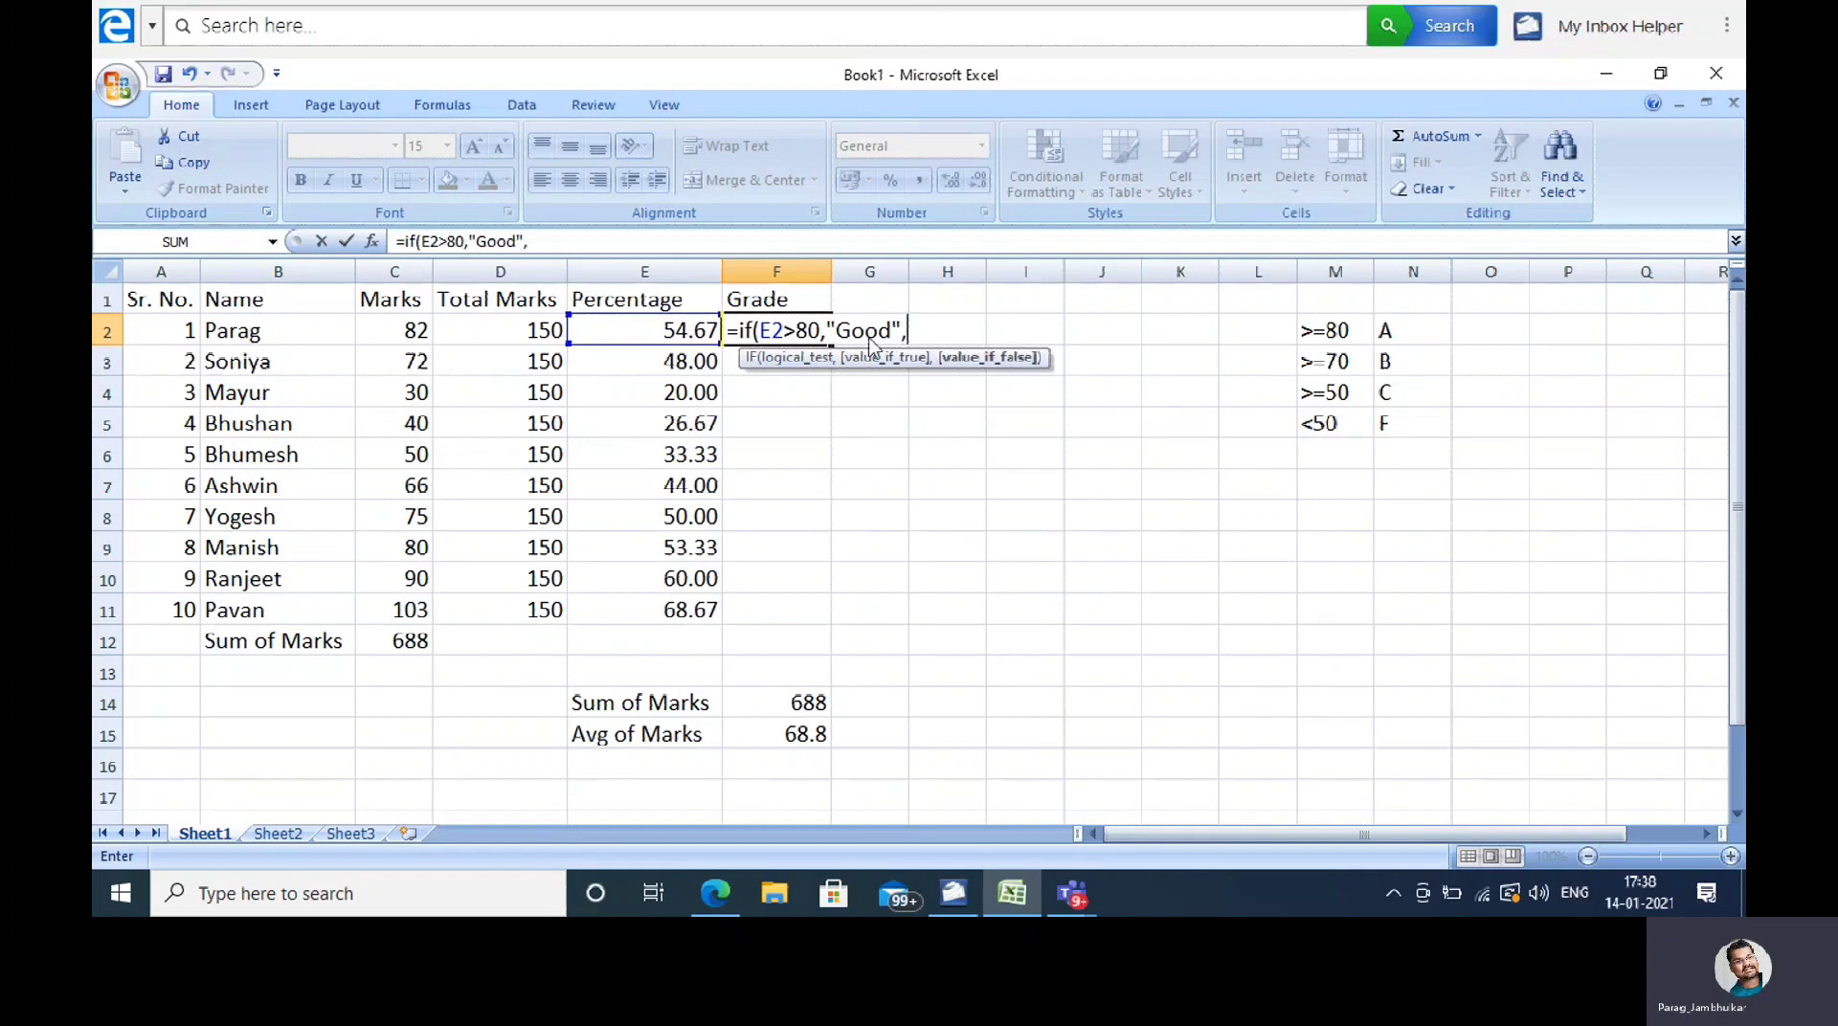
{"action": "type", "text": "\"Bad"}
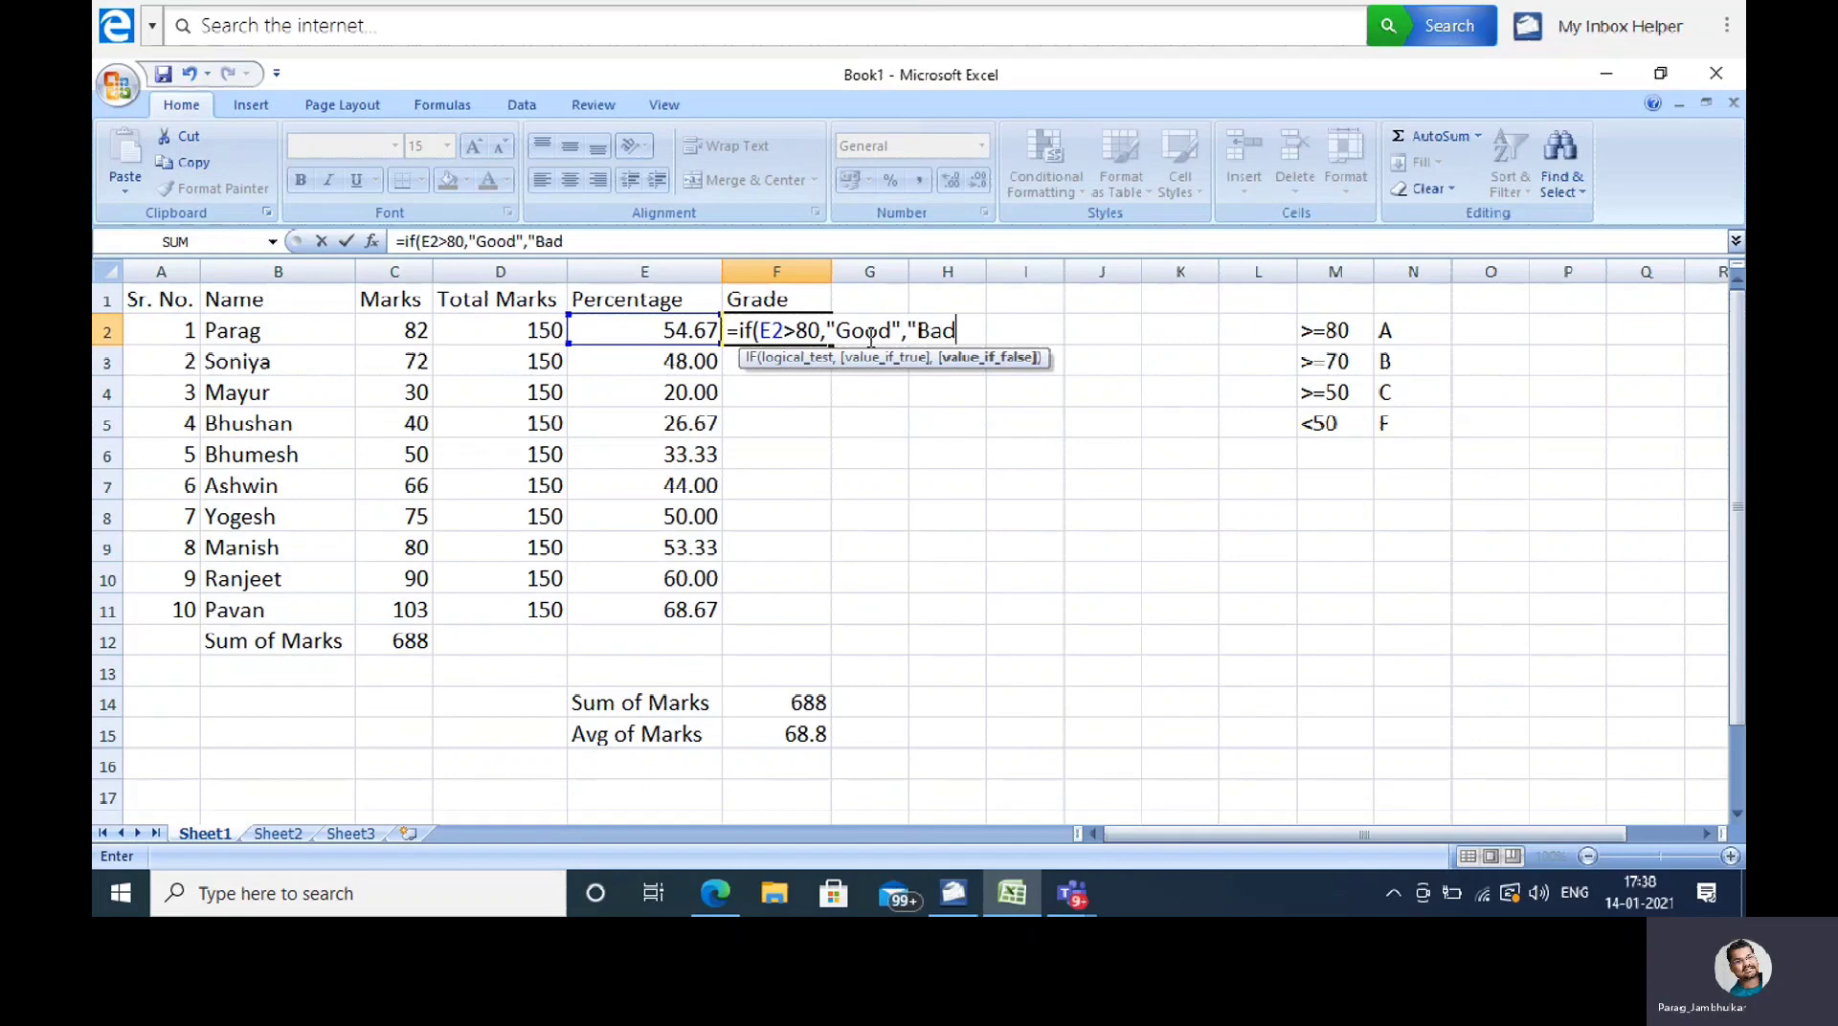
{"action": "type", "text": ")"}
{"action": "key", "text": "Return"}
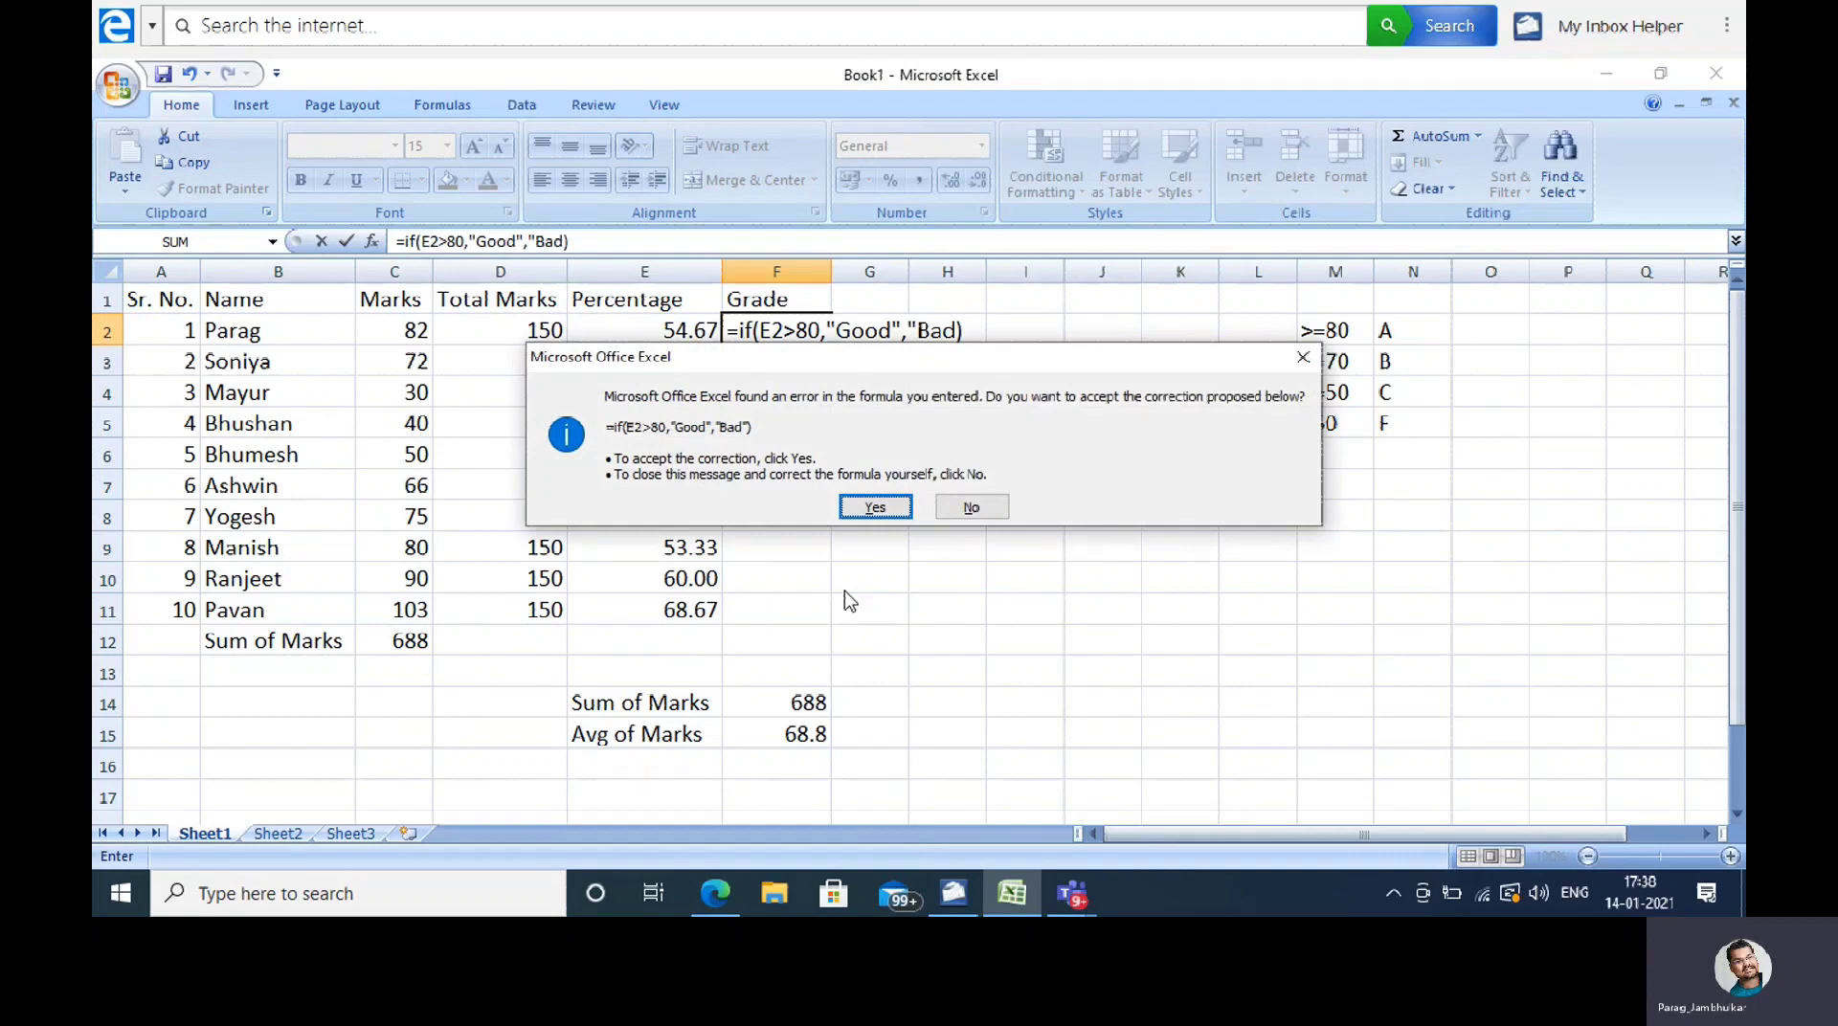
{"action": "left_click", "coordinate": [875, 508]}
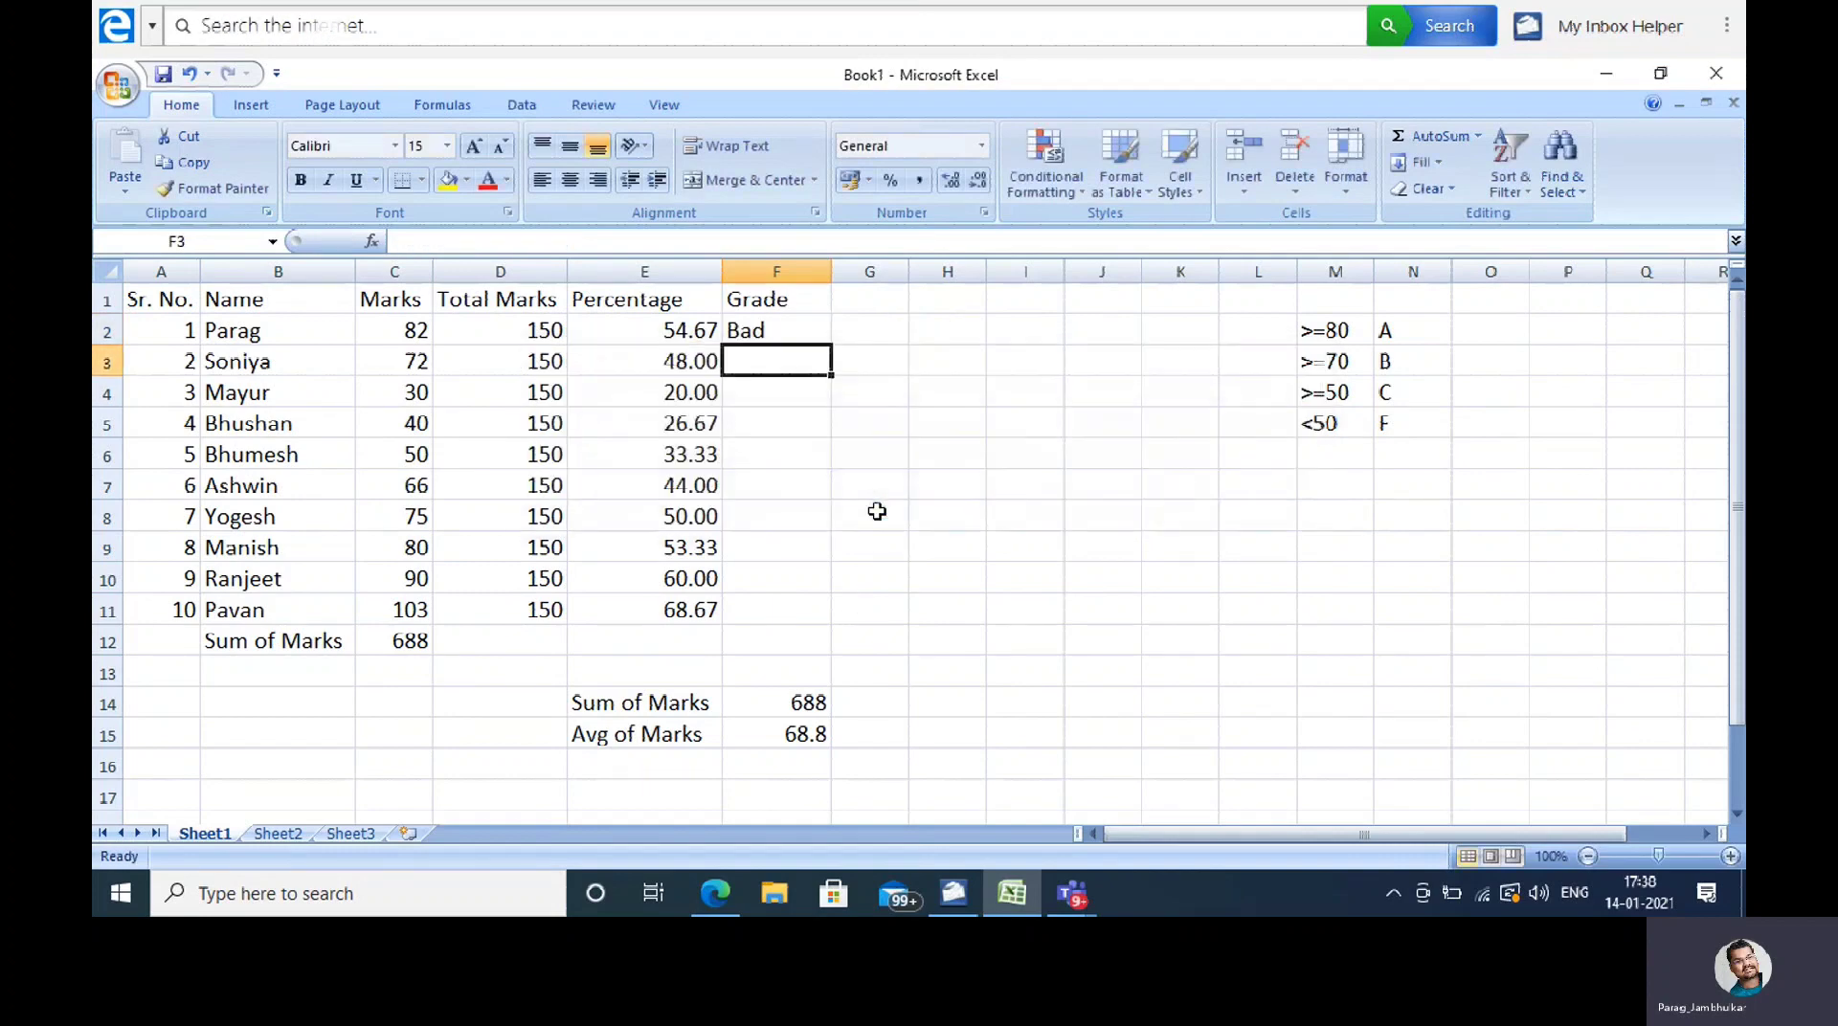
Step: Fill the Good/Bad formula from F2 down through F11, and clear the whole range F2:F11 again
{"action": "left_click", "coordinate": [784, 327]}
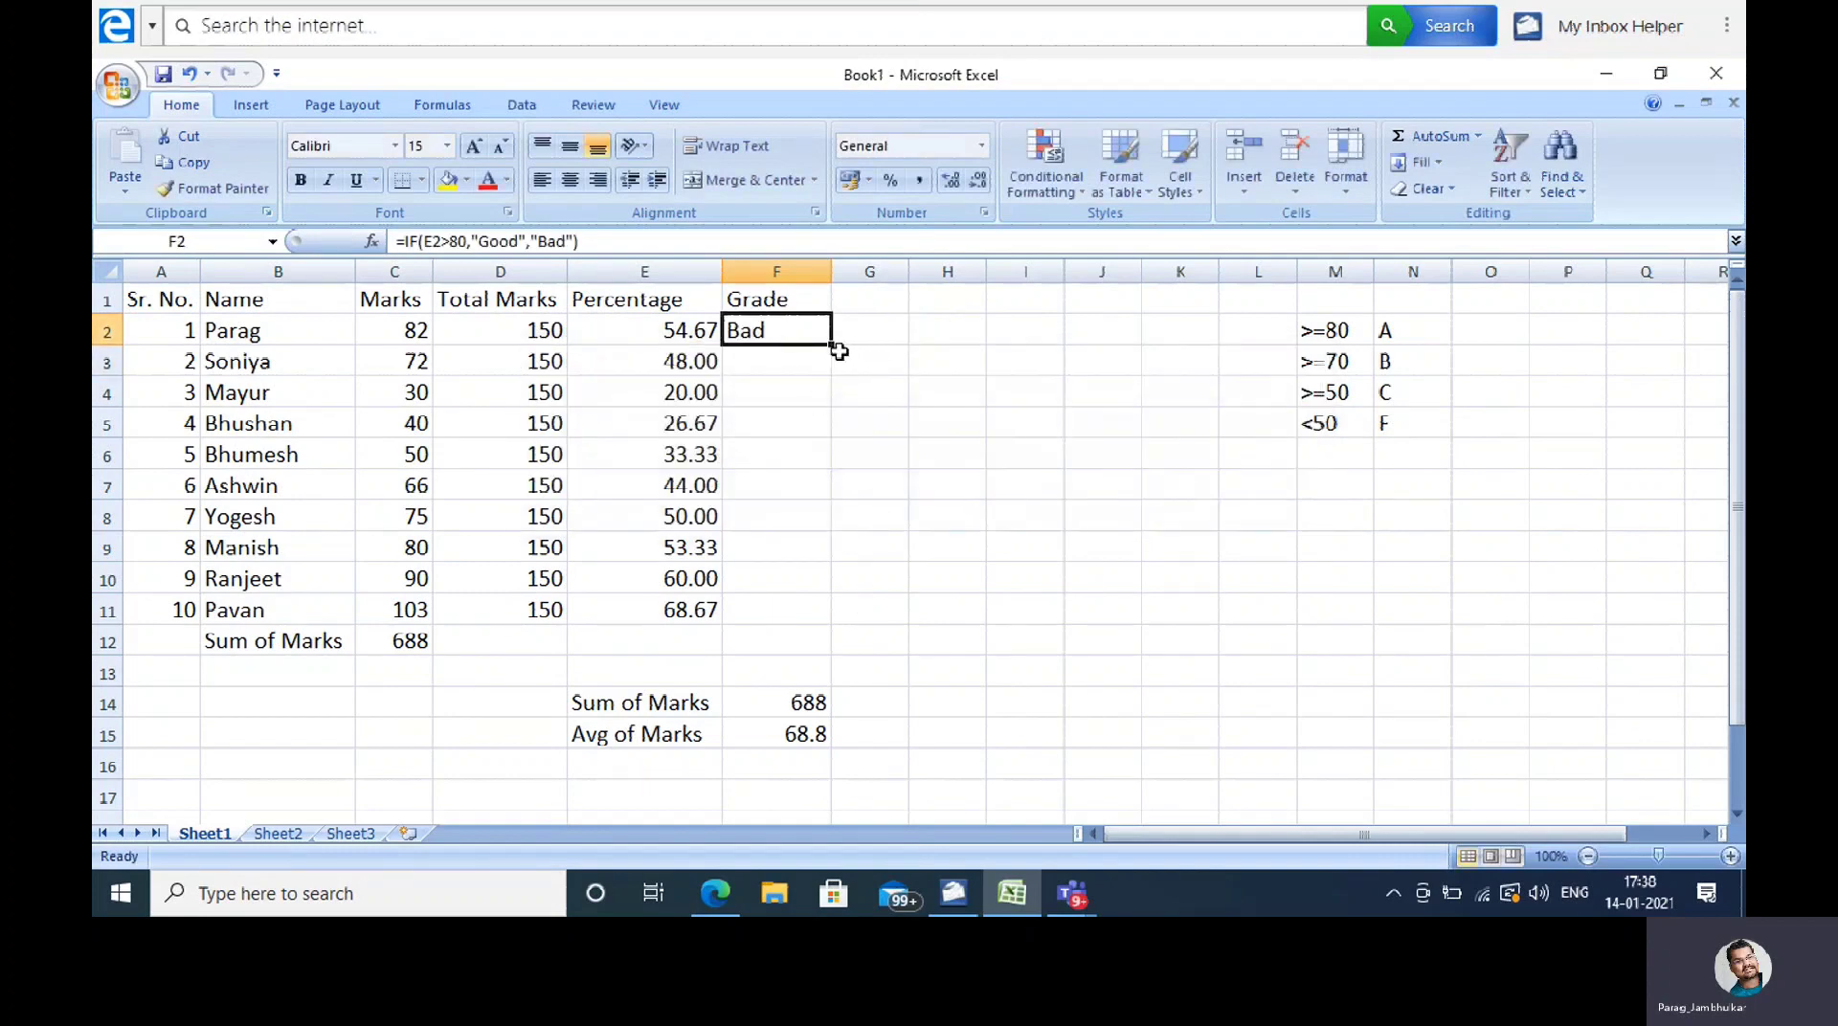
{"action": "left_click_drag", "start_coordinate": [829, 346], "coordinate": [831, 618]}
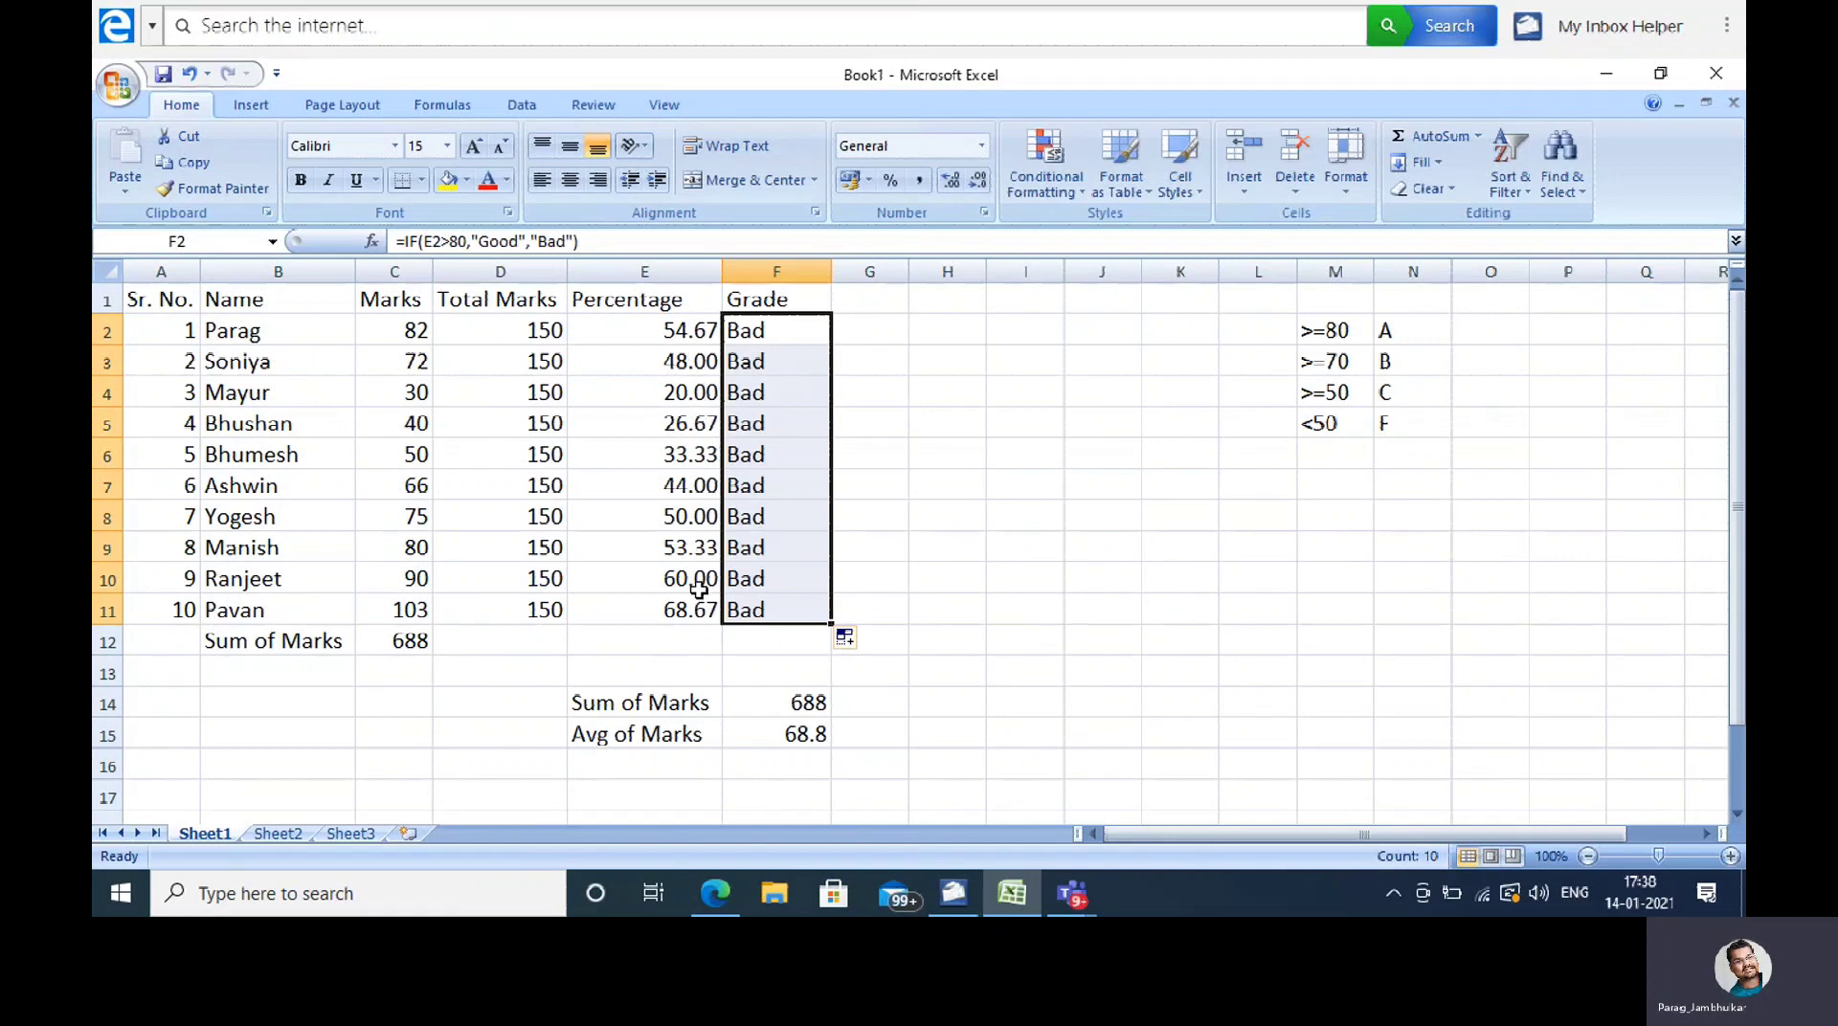
{"action": "key", "text": "Delete"}
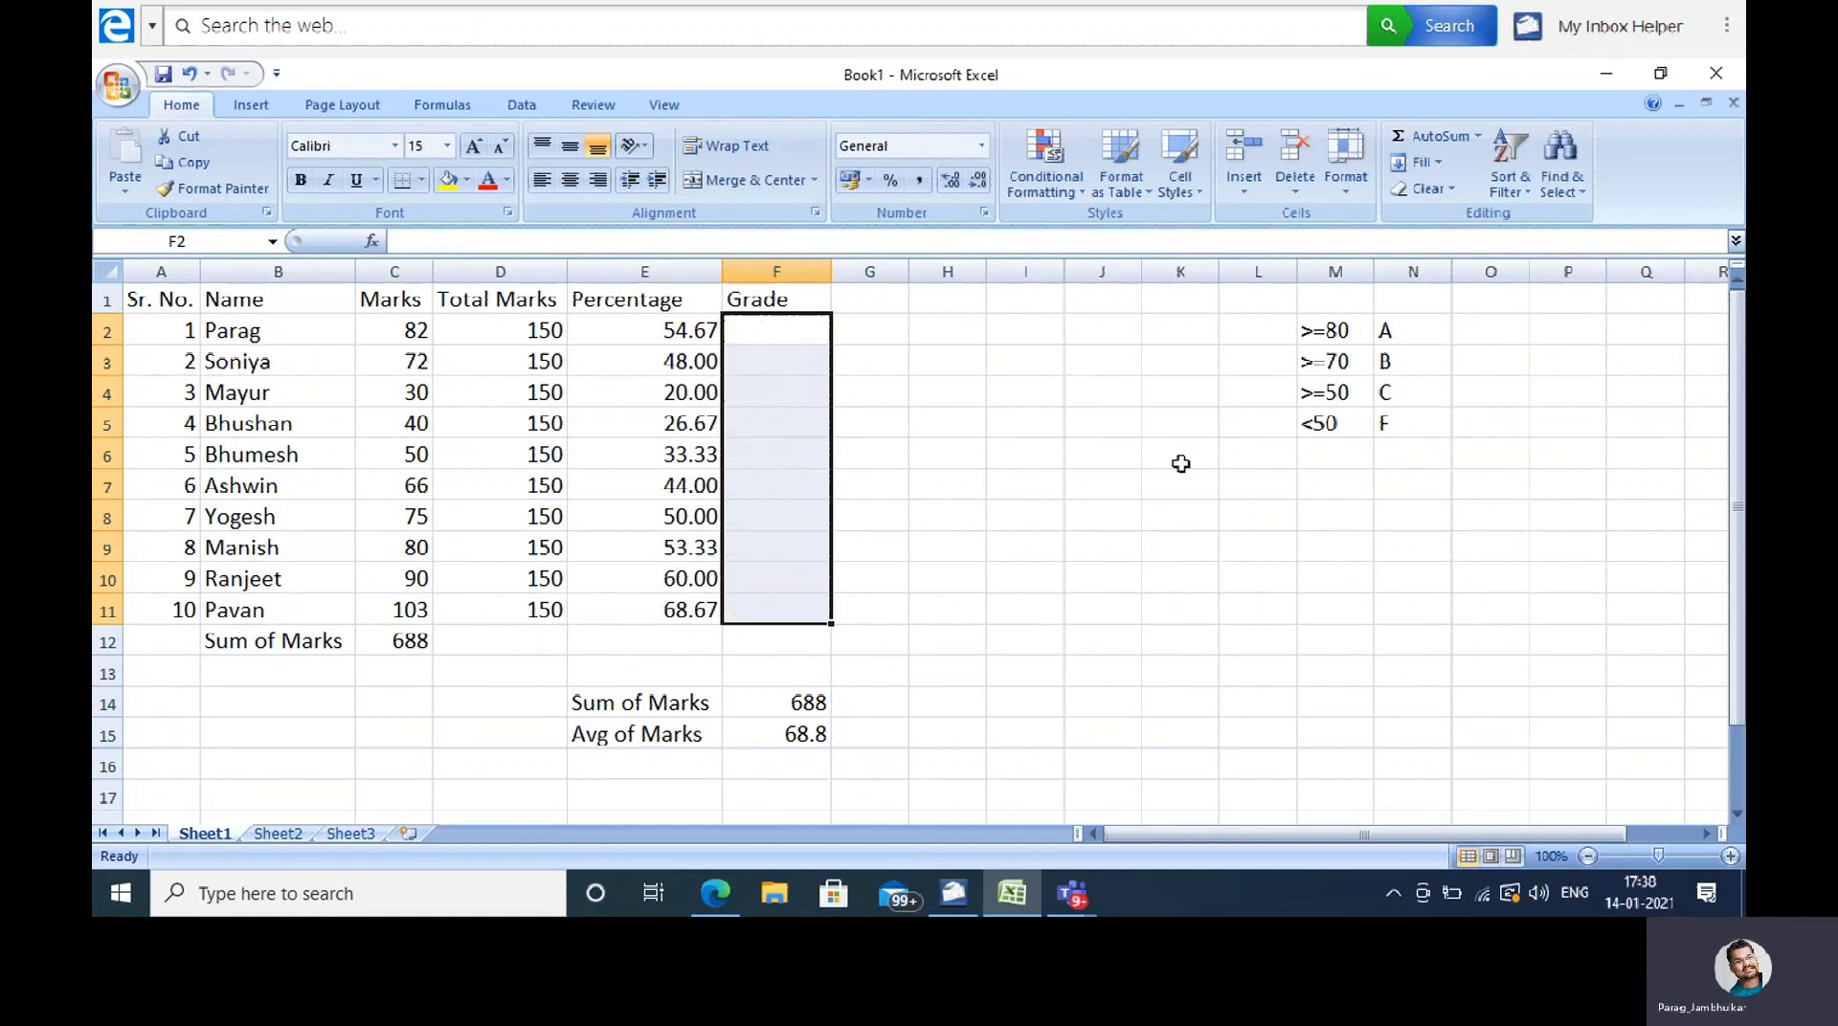
{"action": "left_click", "coordinate": [949, 422]}
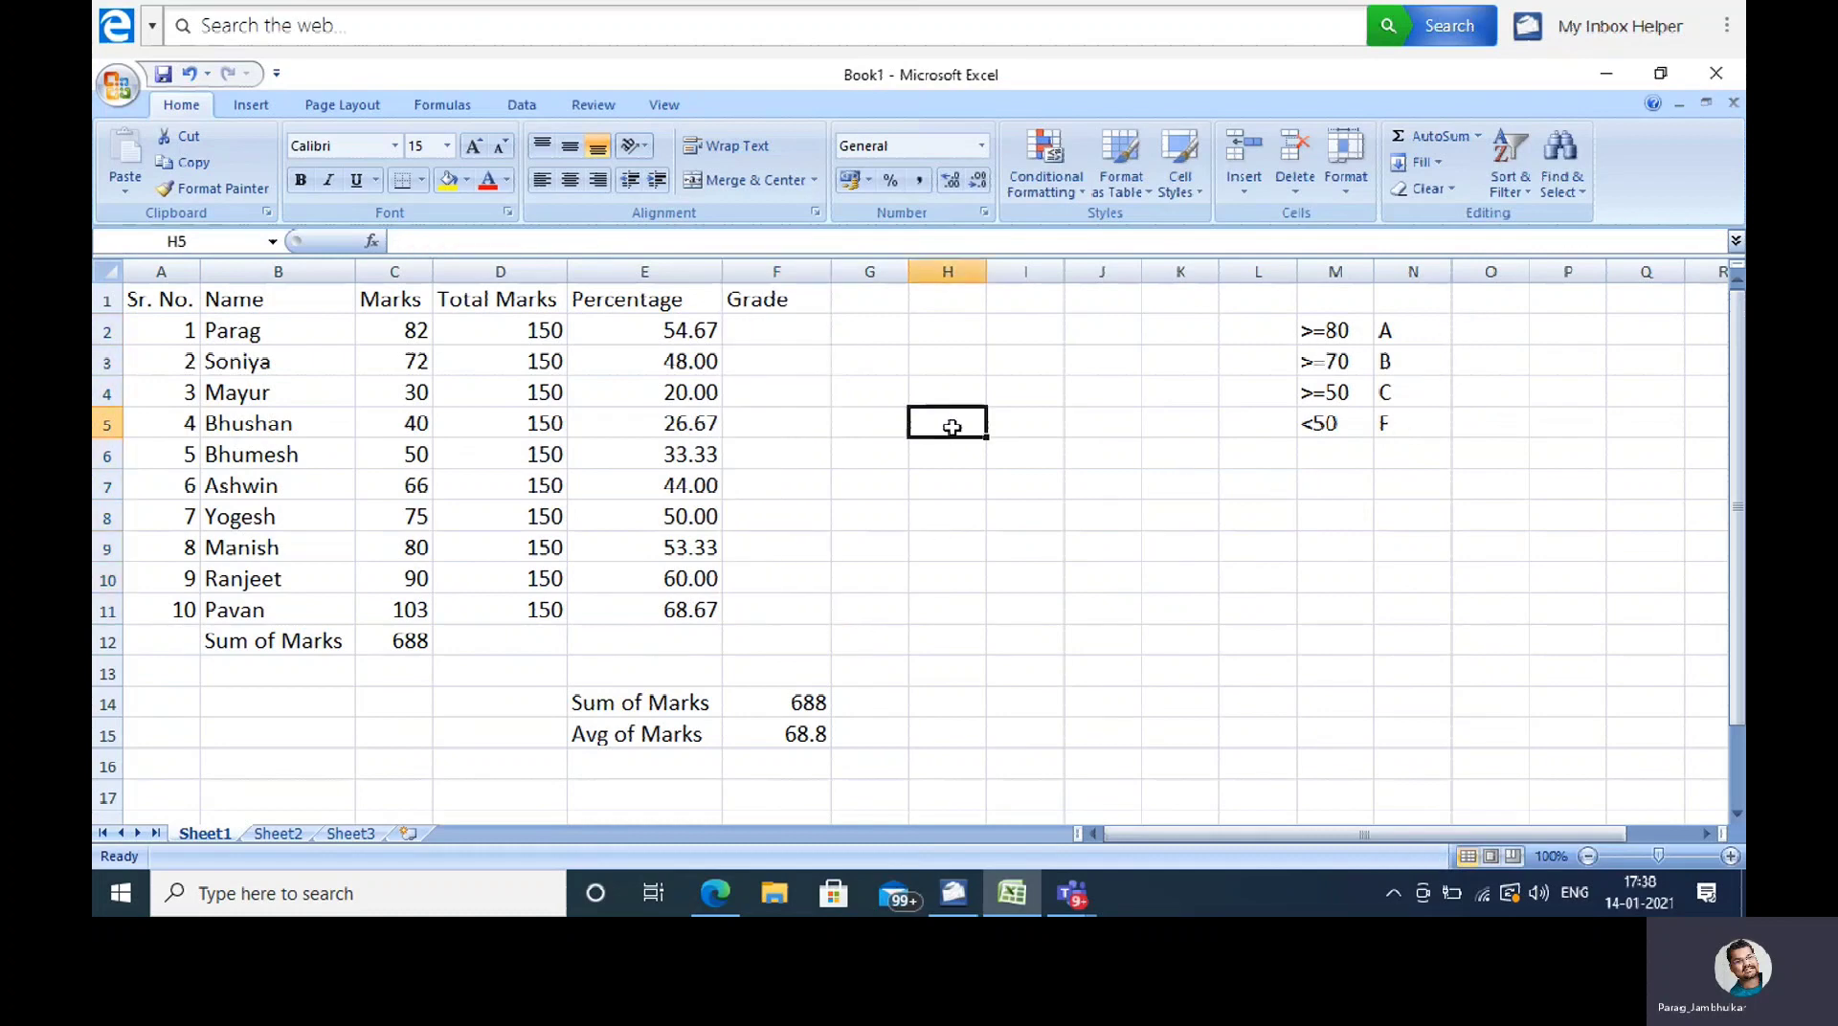
Step: Begin a grade formula in F2 with an IF that returns "A" when E2>=80, leaving the false value open
{"action": "left_click", "coordinate": [802, 329]}
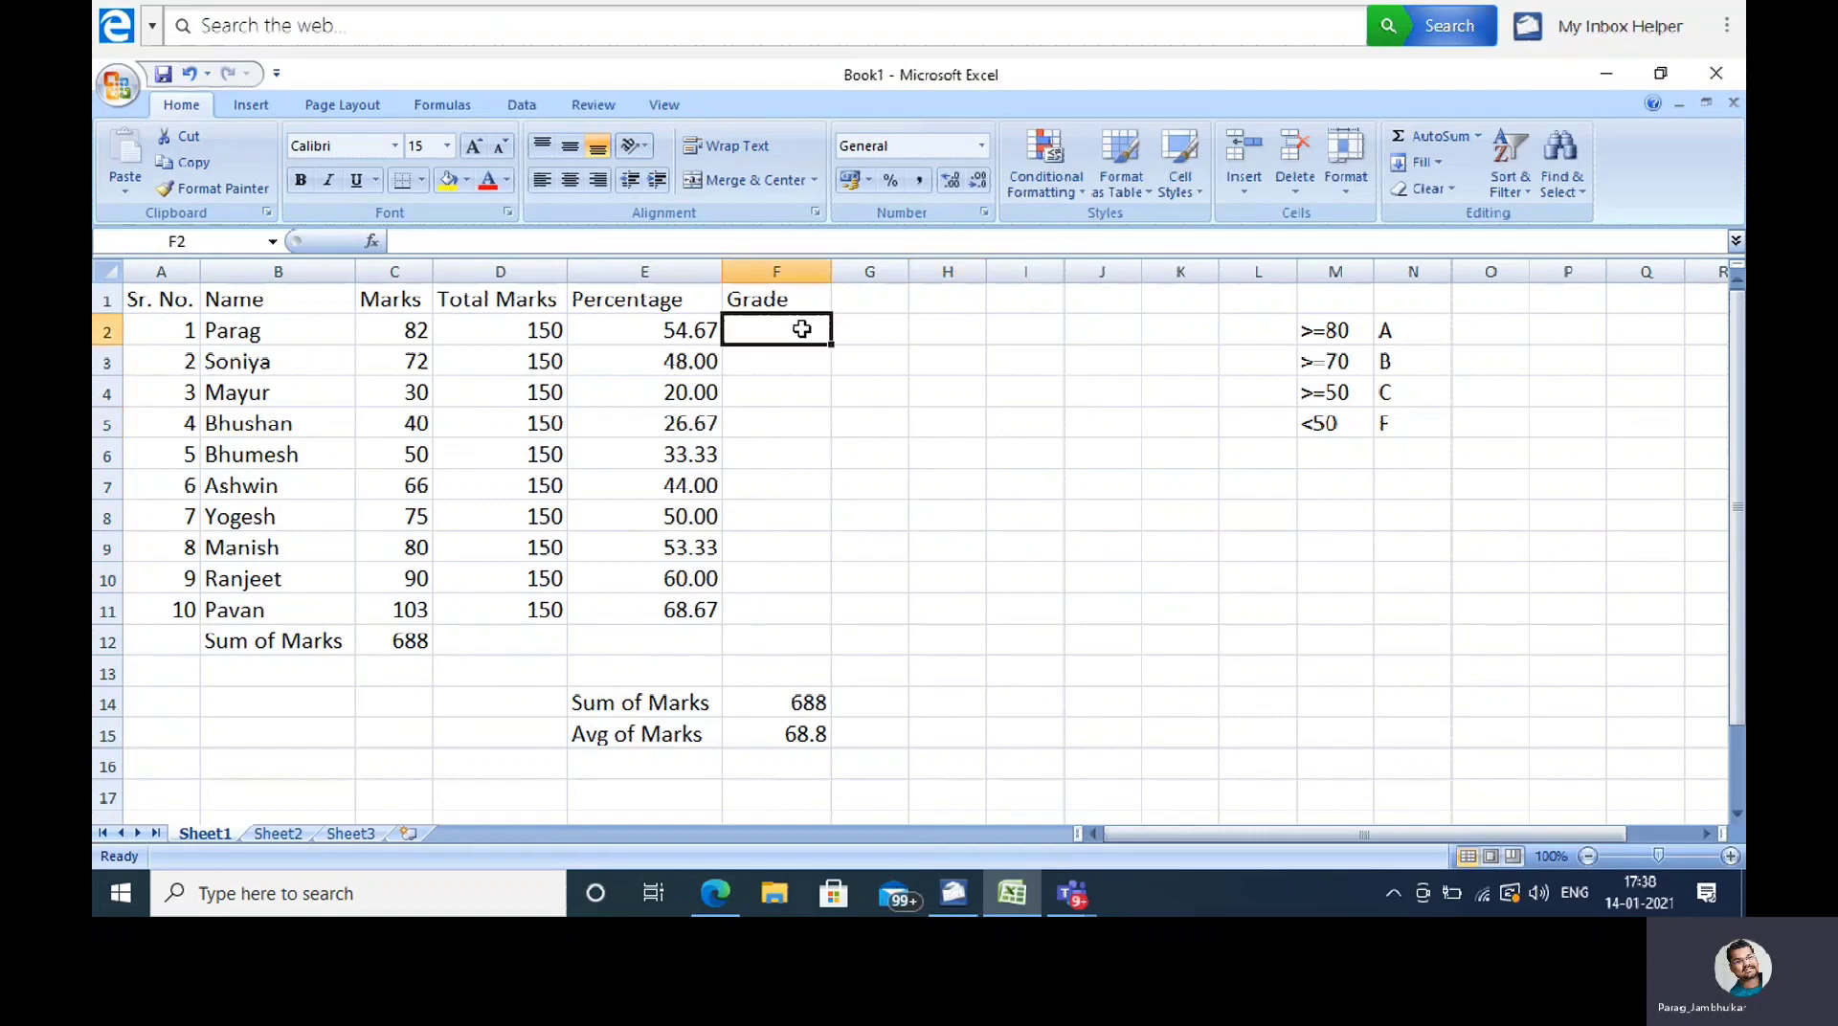
{"action": "type", "text": "=if"}
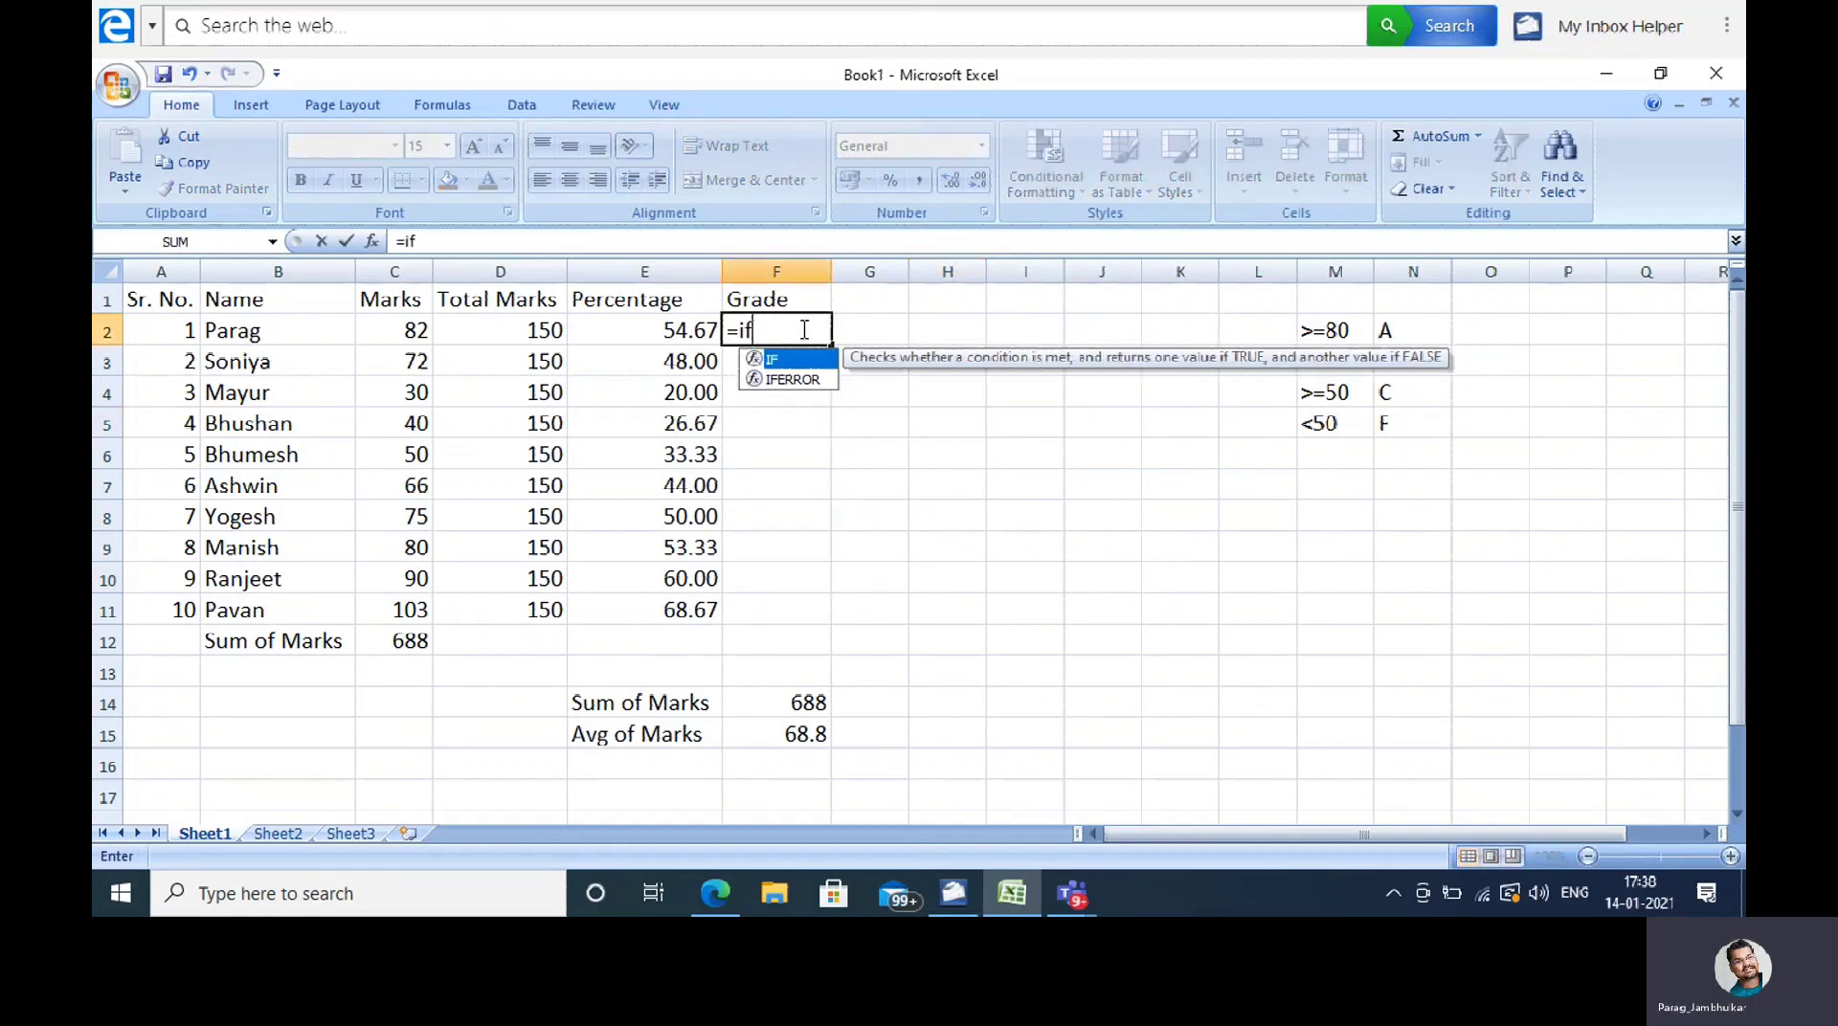
{"action": "type", "text": "("}
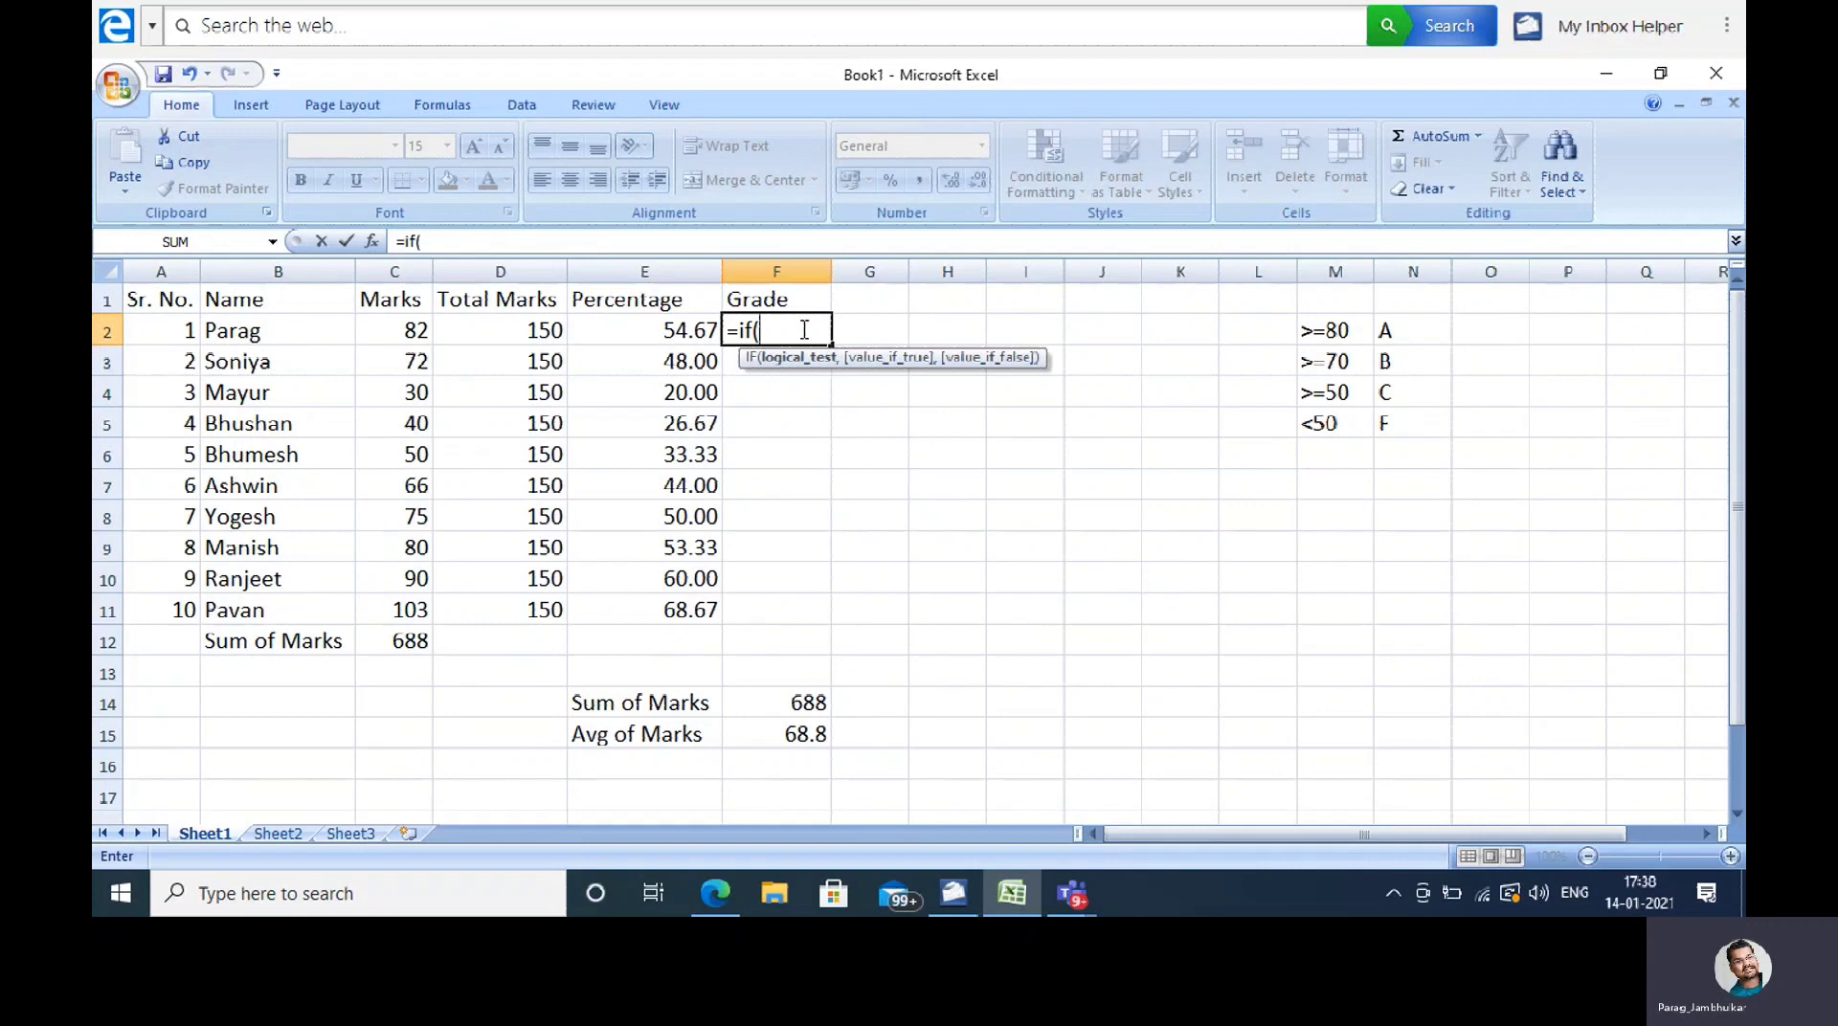
{"action": "left_click", "coordinate": [696, 332]}
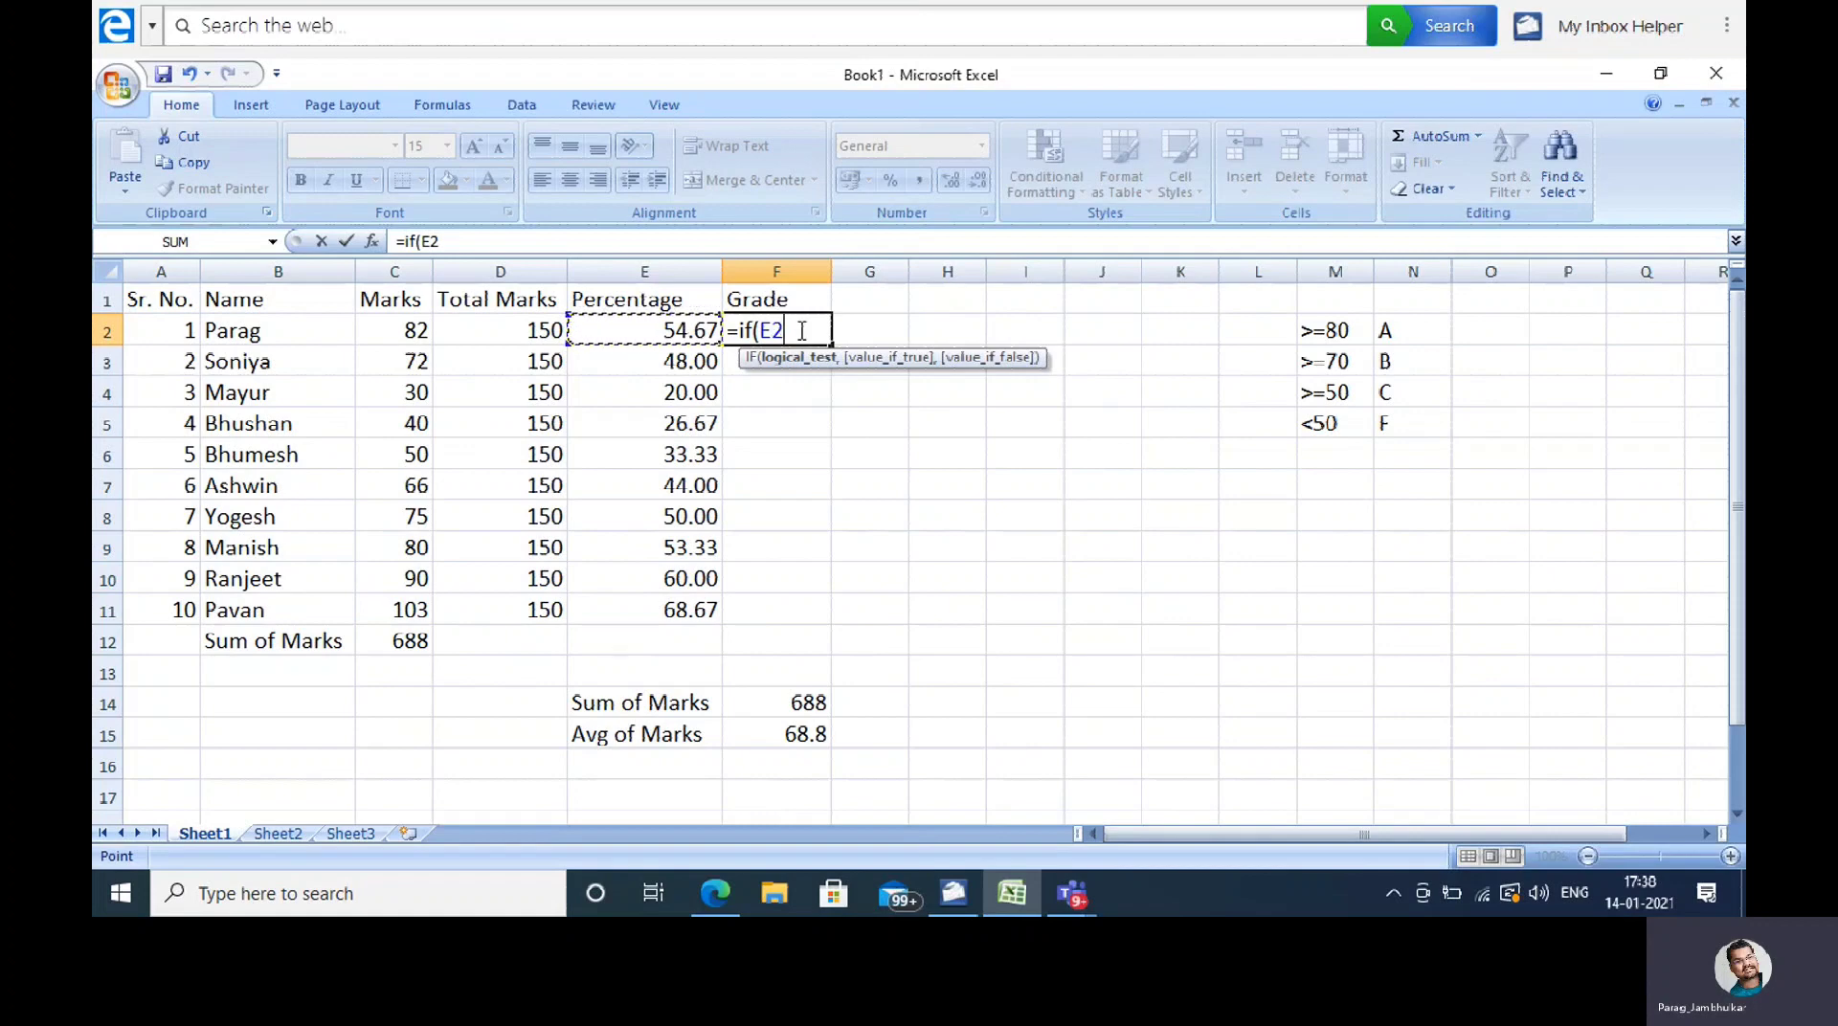
{"action": "type", "text": ">=8"}
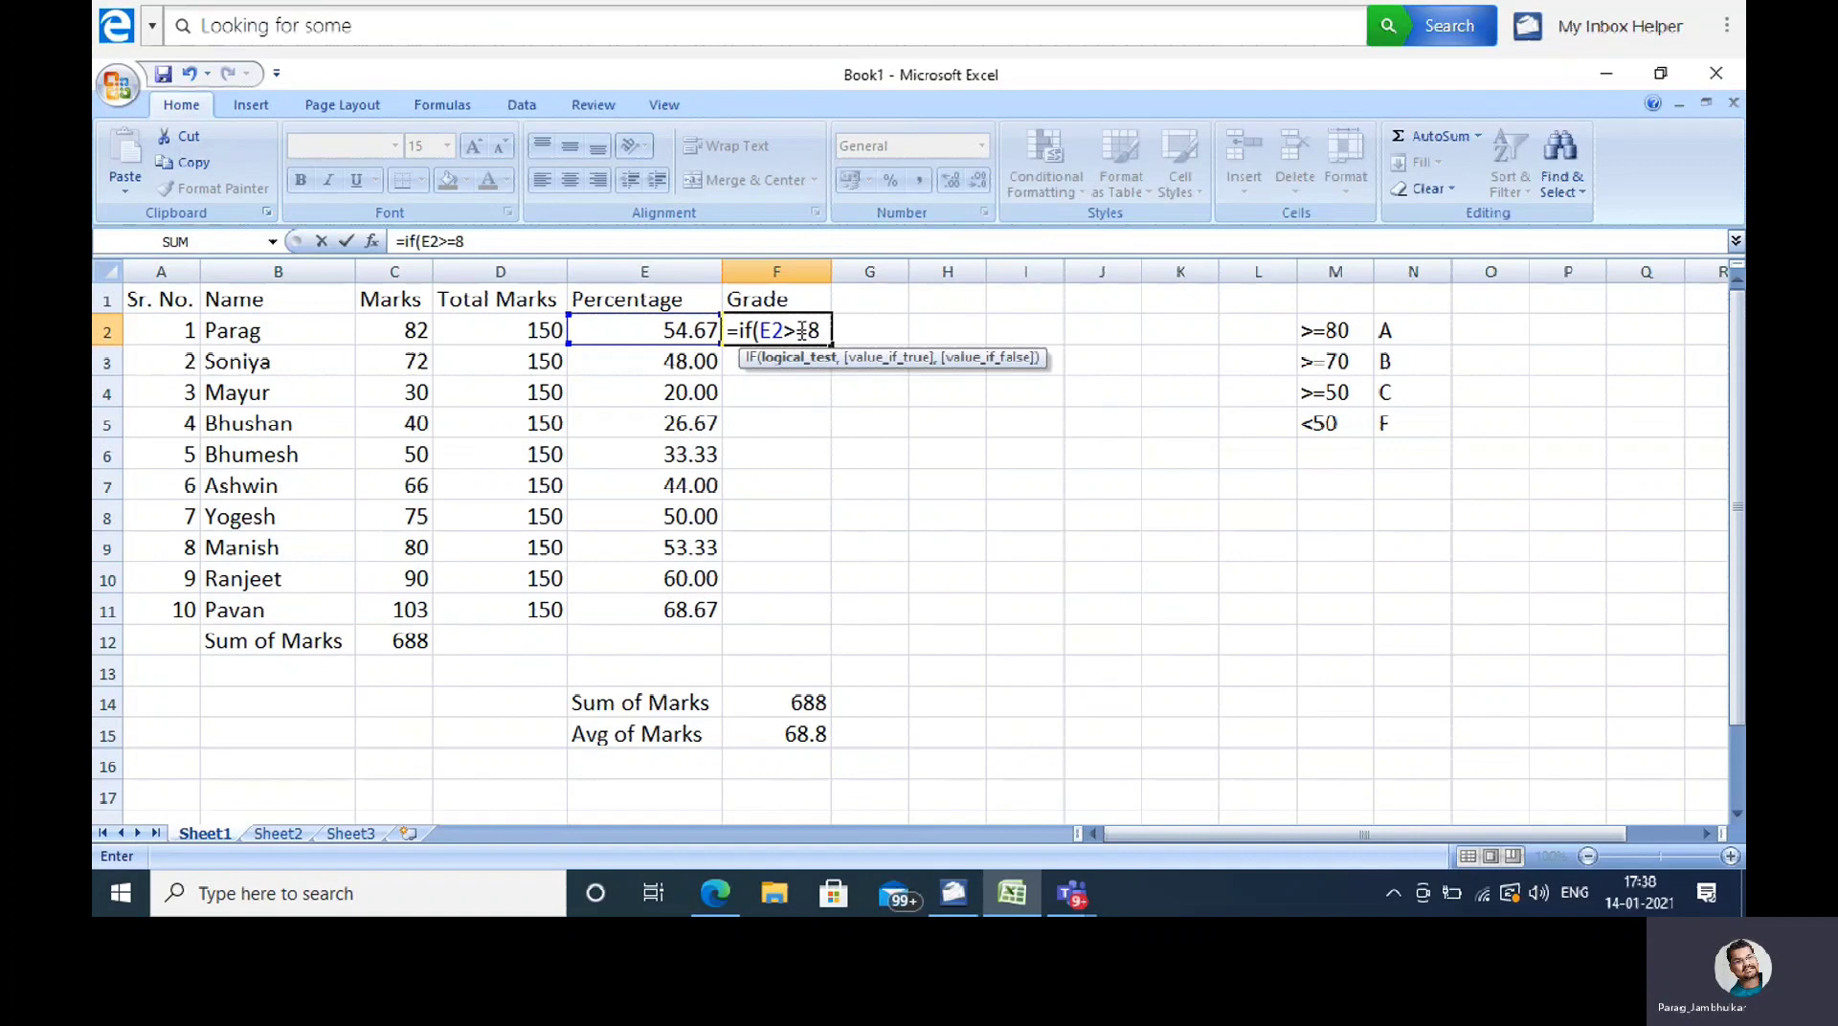
{"action": "type", "text": "0,"}
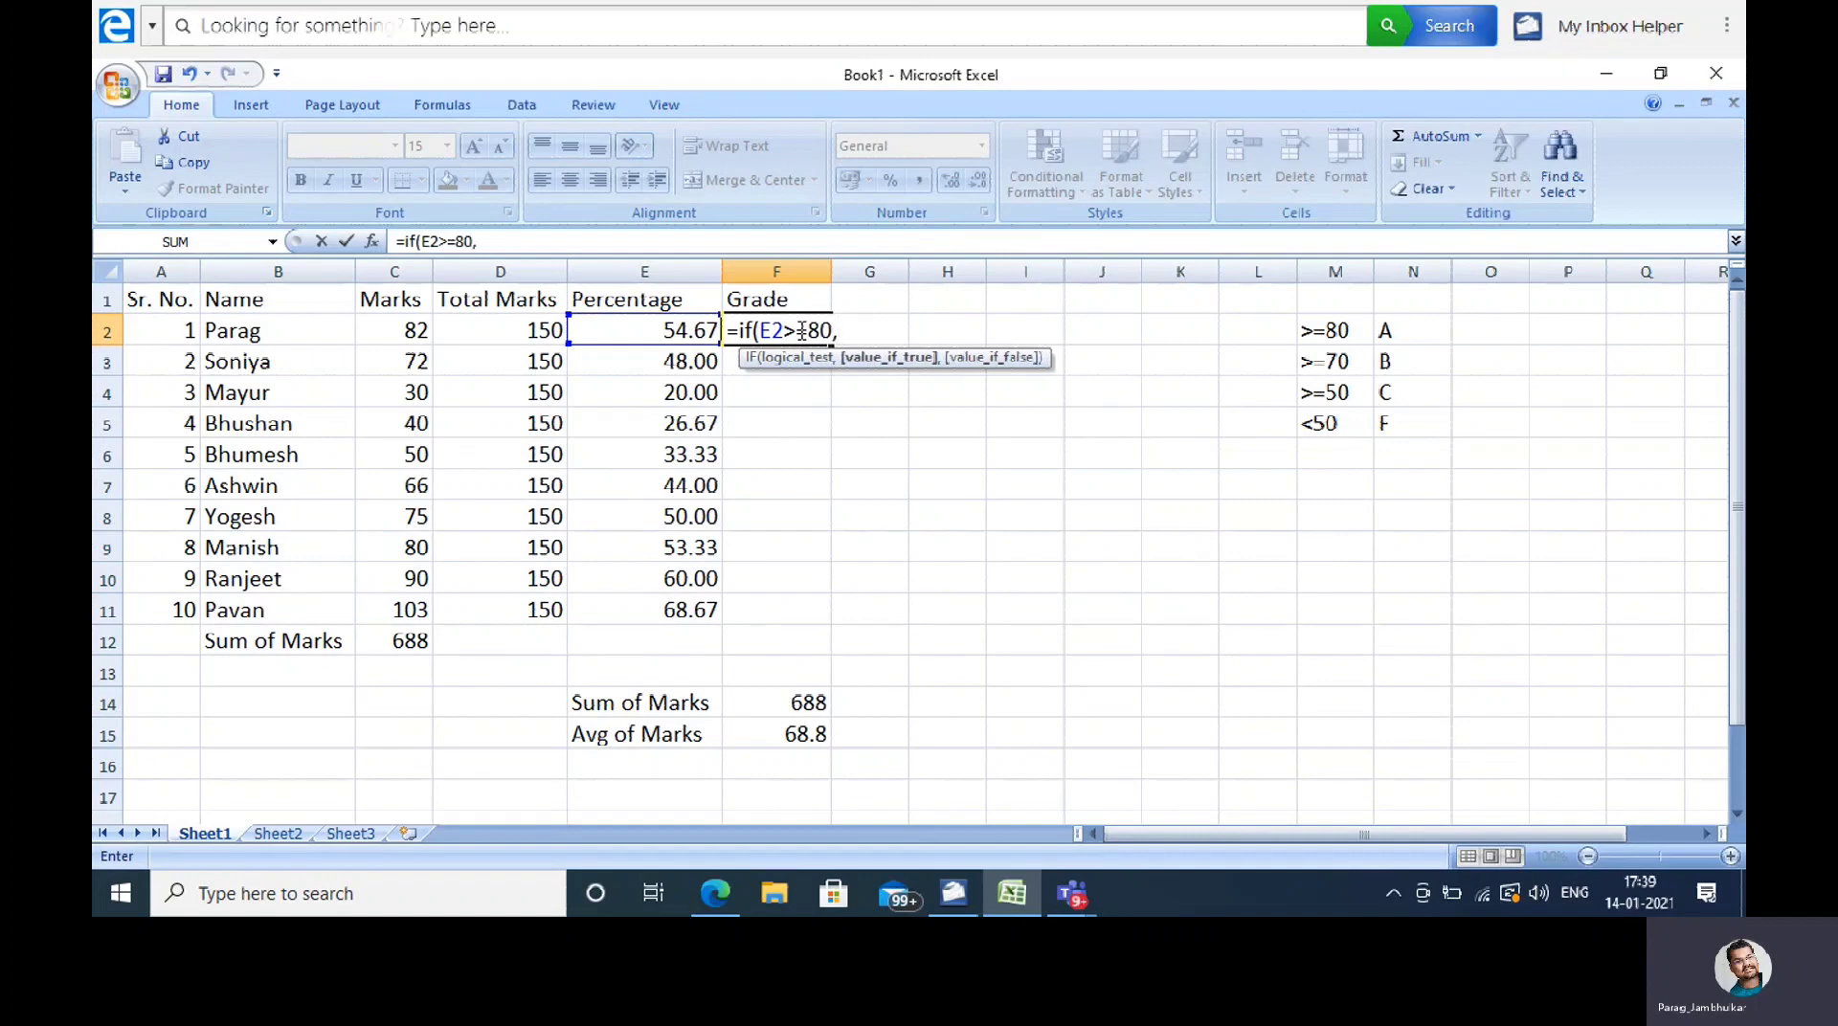
{"action": "type", "text": "\"A\","}
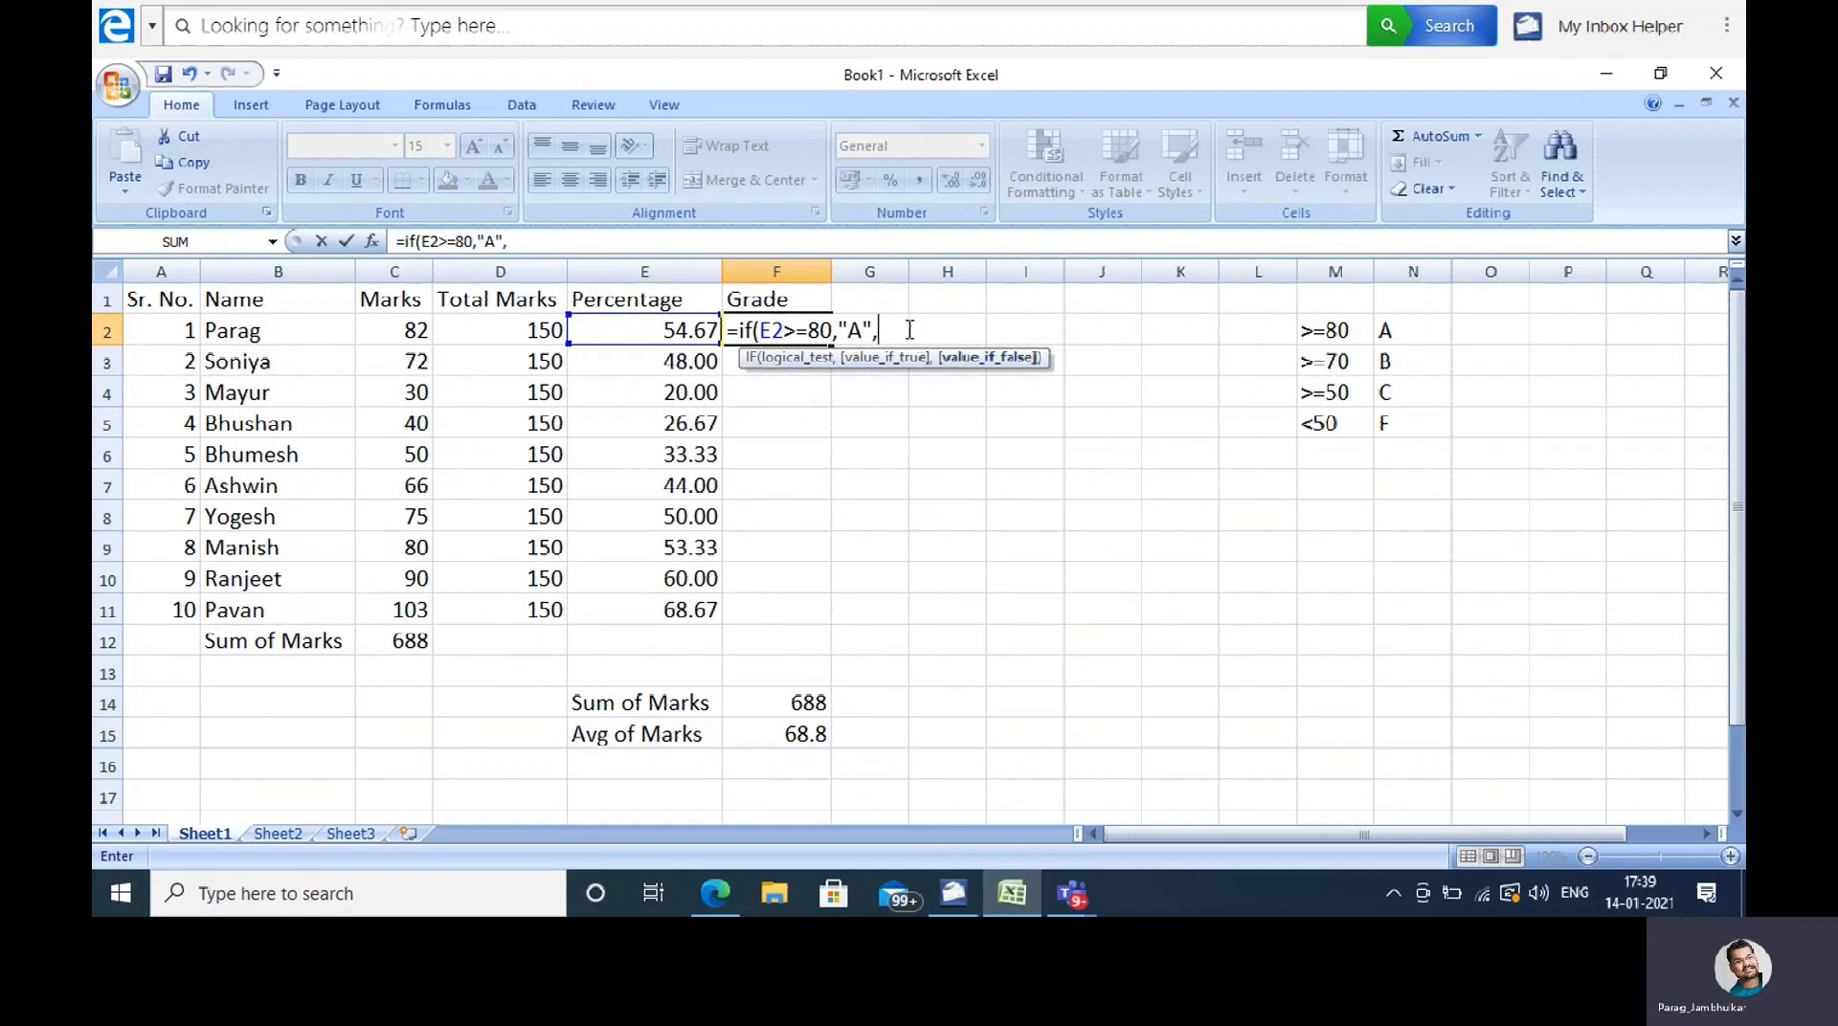
Step: Nest a second IF as the false value of the F2 formula, returning "B" when E2>=70
{"action": "type", "text": "if"}
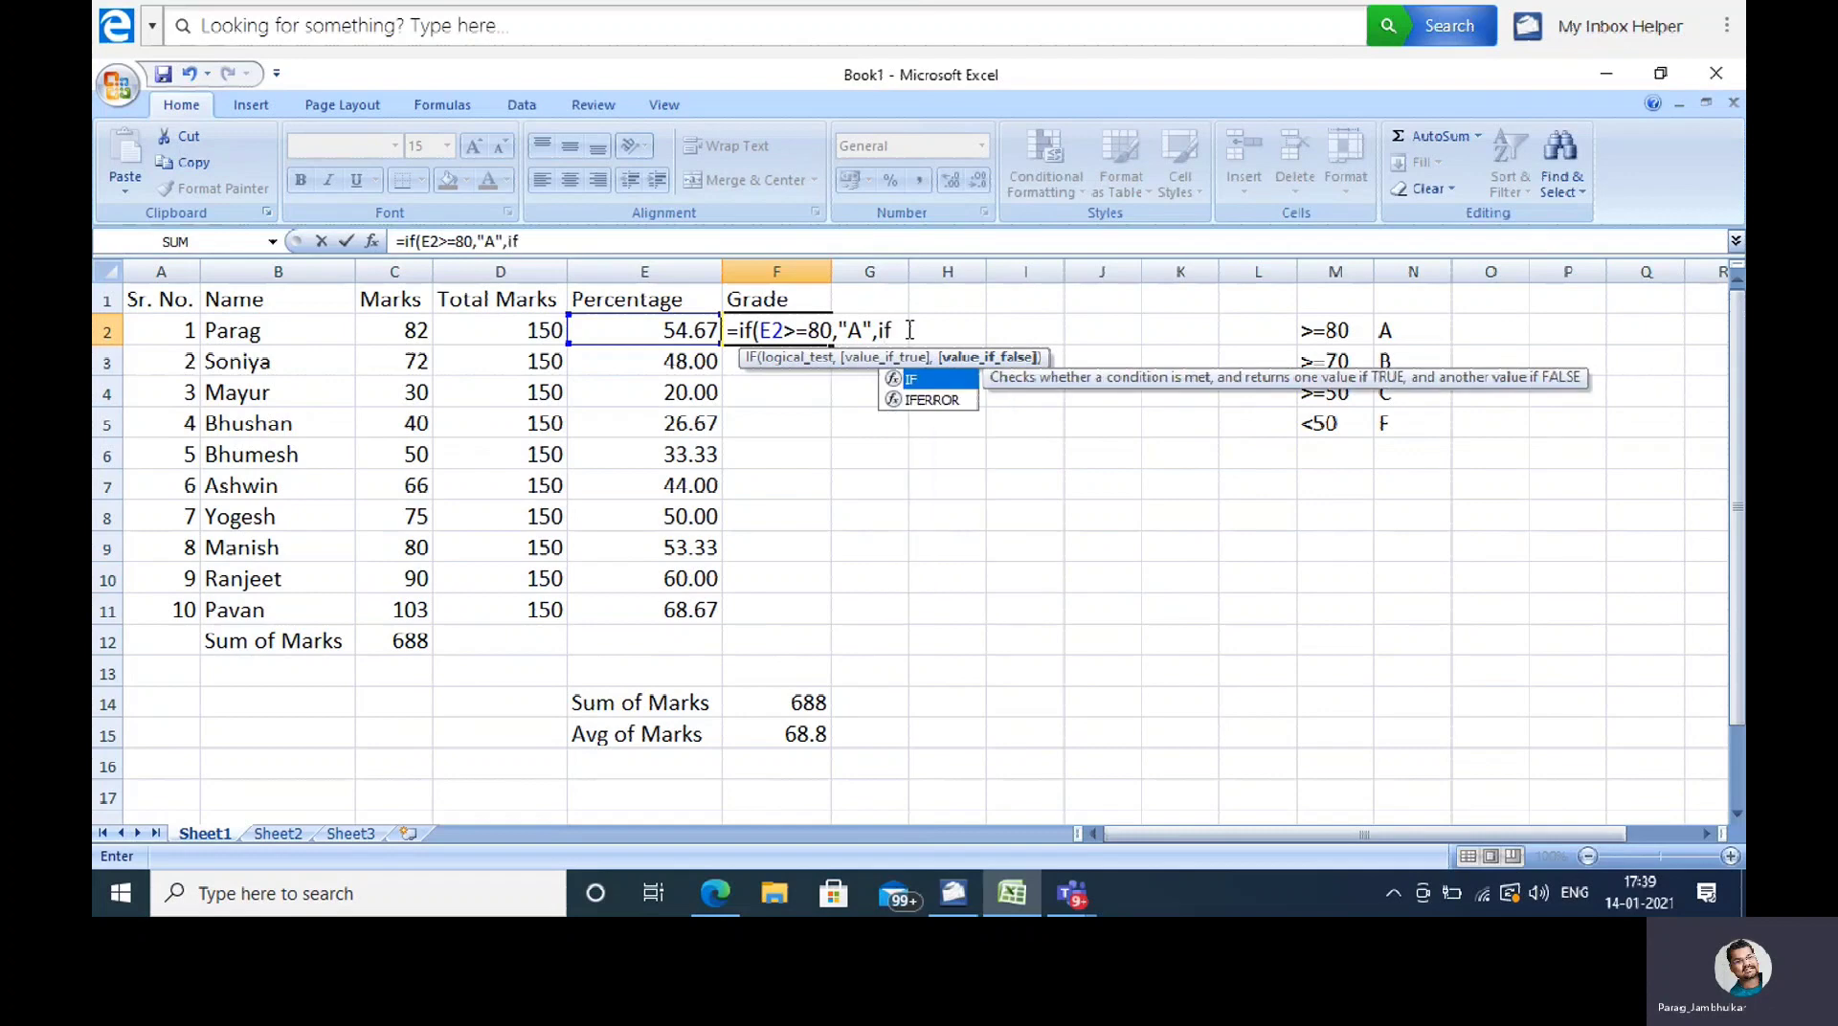
{"action": "type", "text": "("}
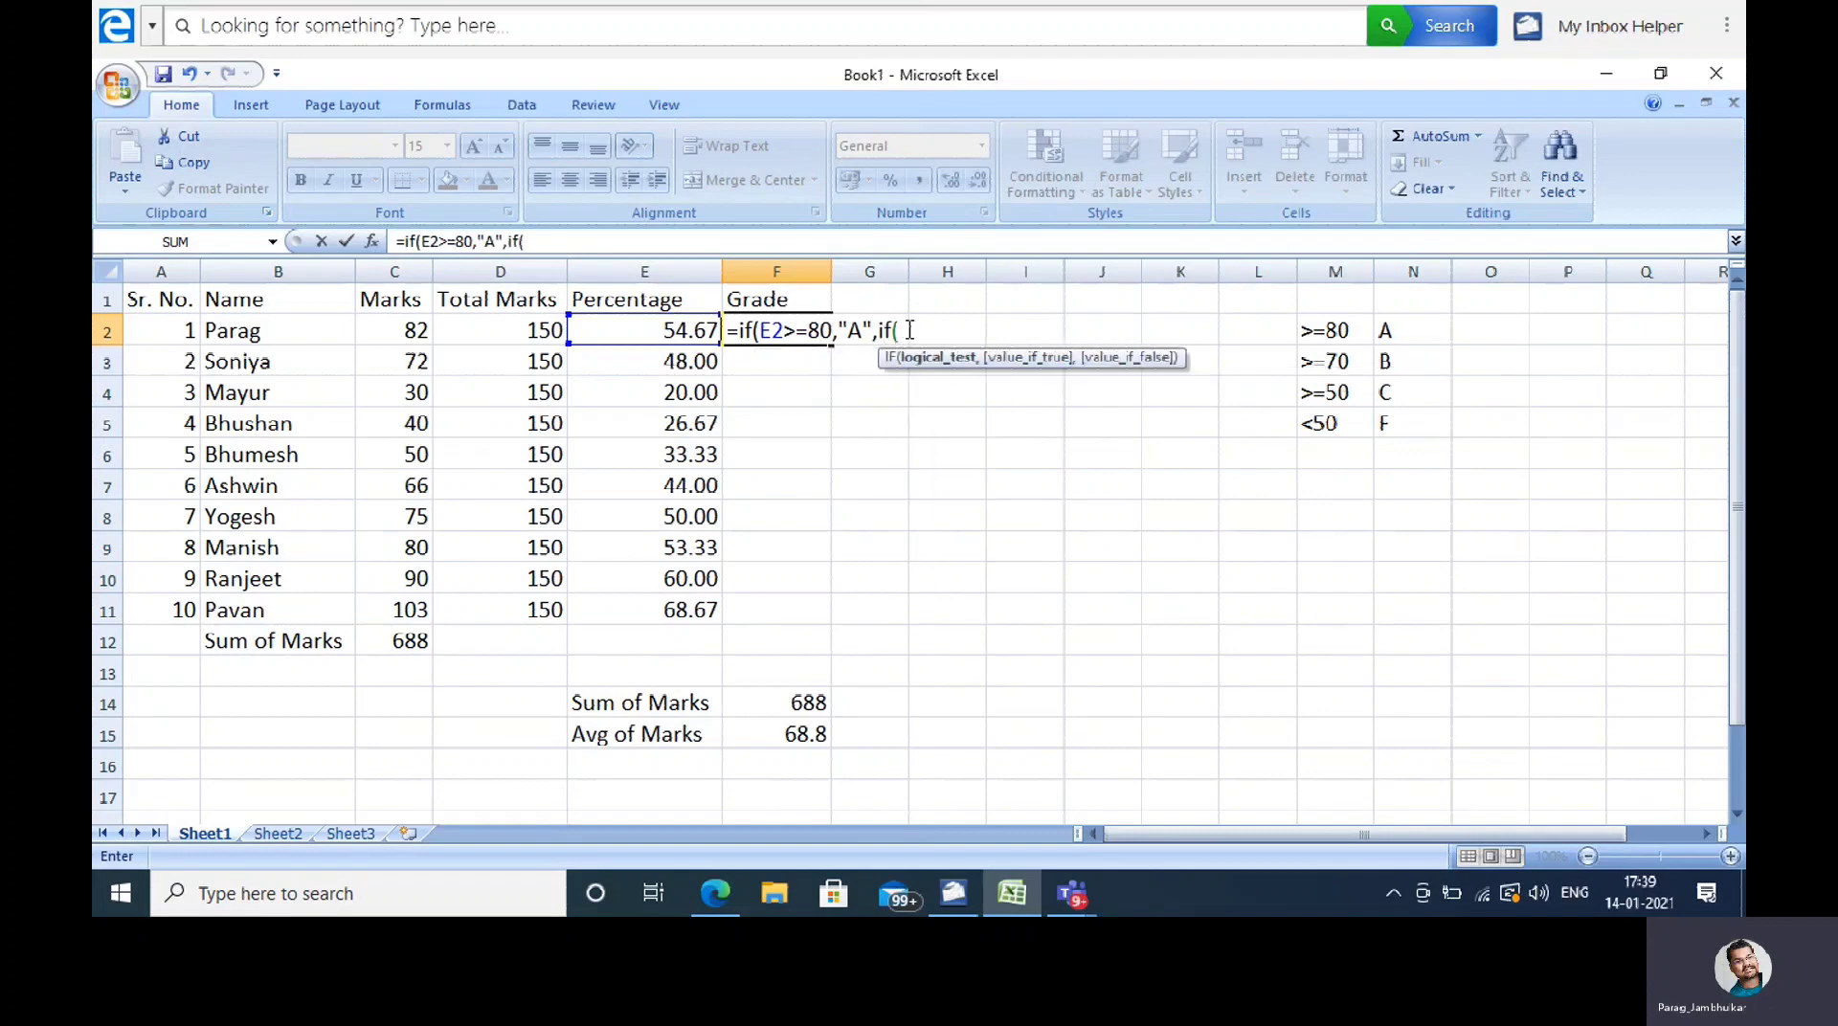
{"action": "left_click", "coordinate": [642, 329]}
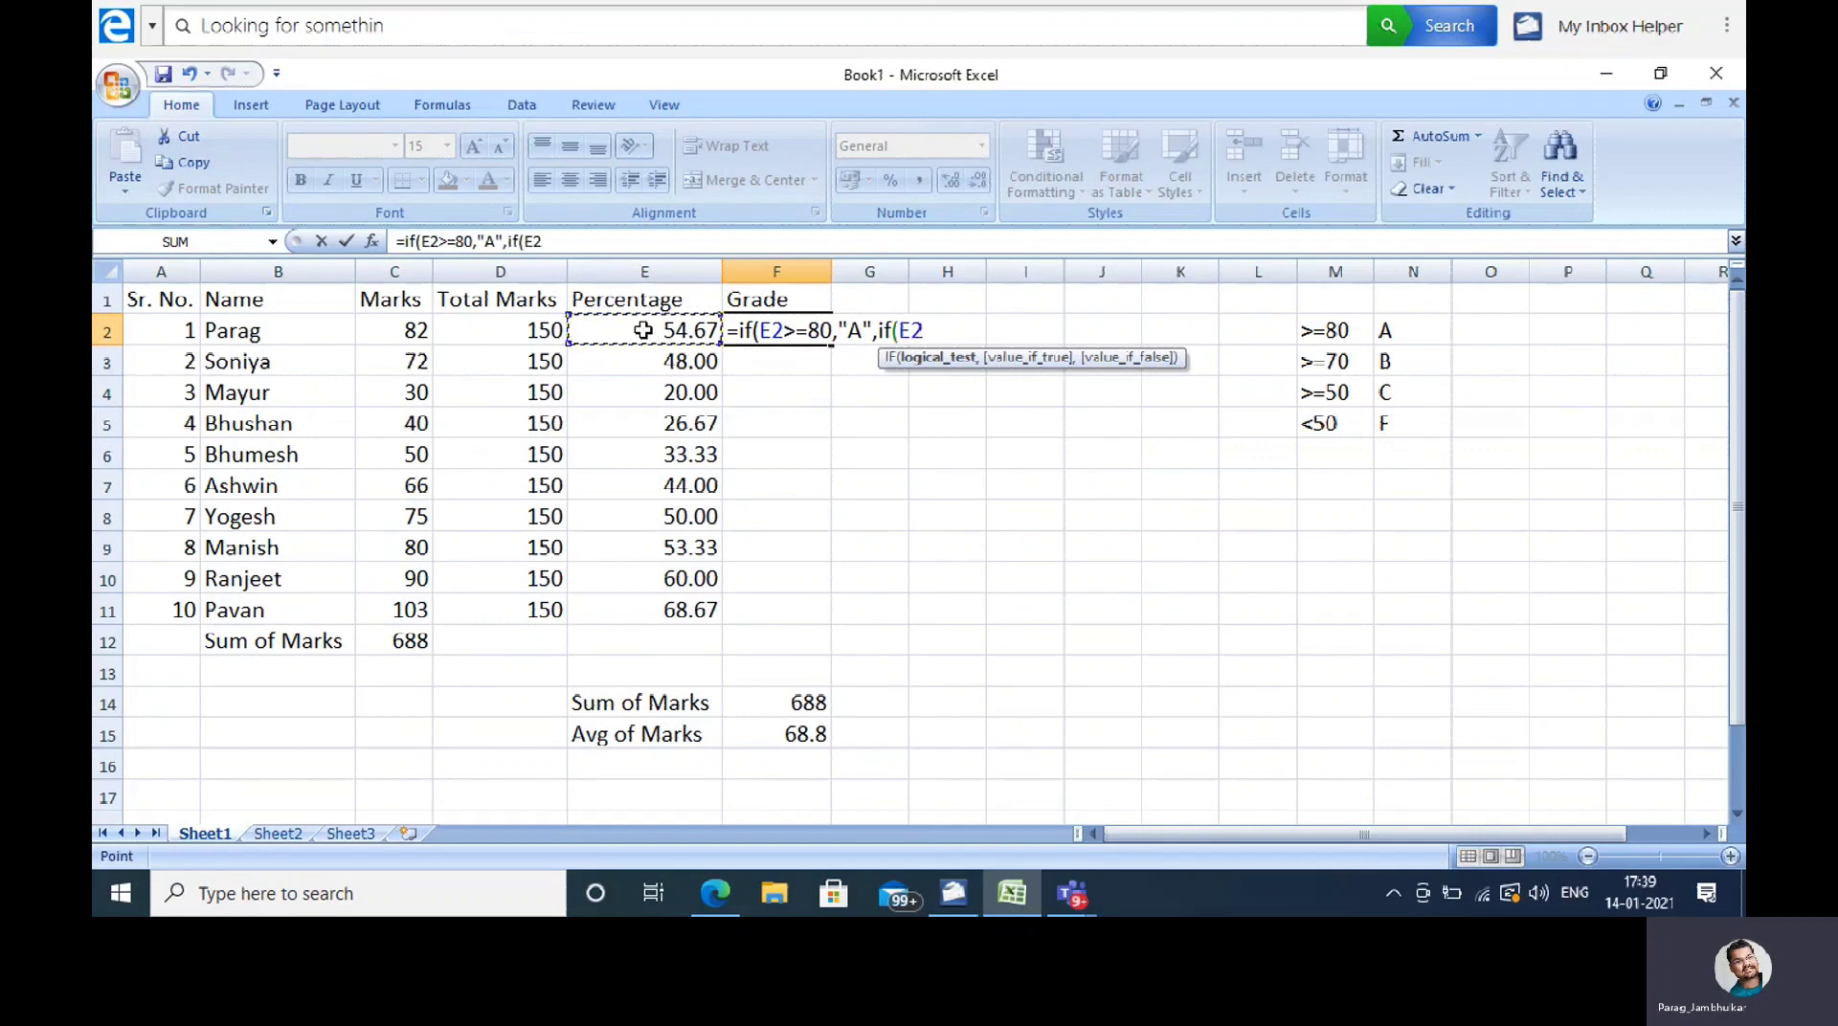
{"action": "key", "text": "F2"}
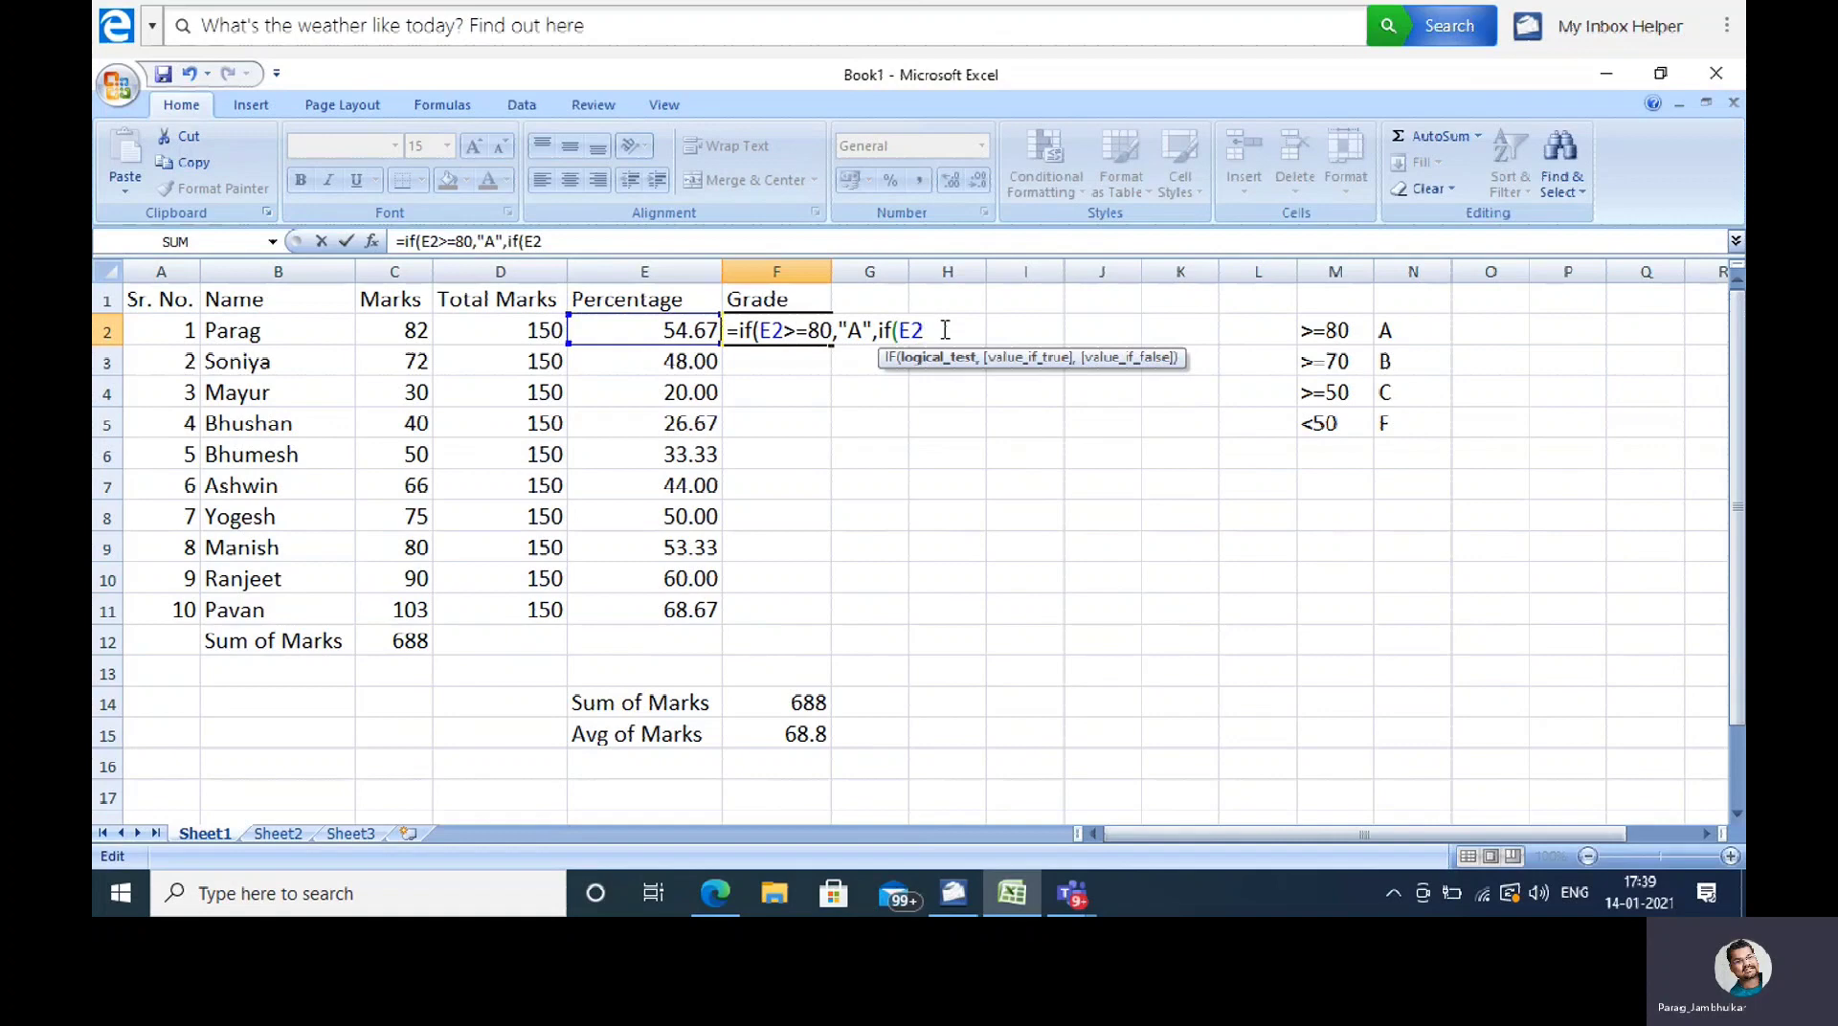
{"action": "type", "text": ">=70,\""}
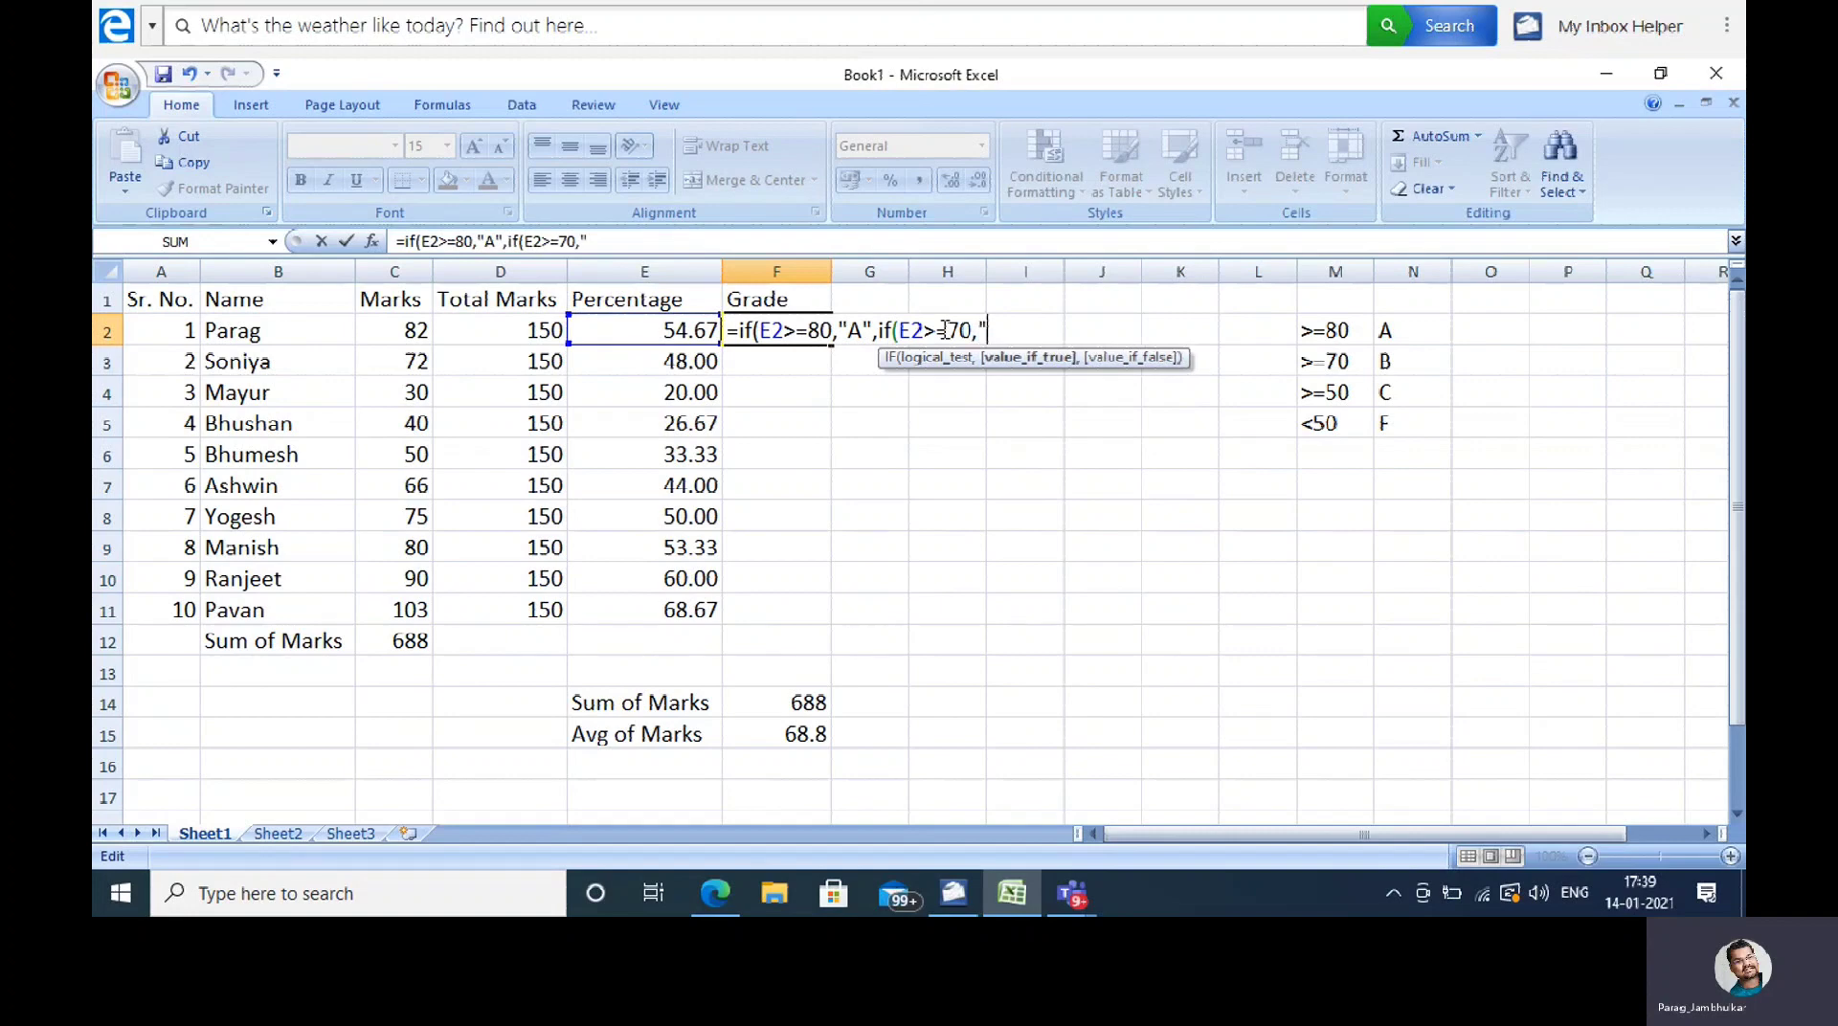
{"action": "type", "text": "B\""}
{"action": "type", "text": ","}
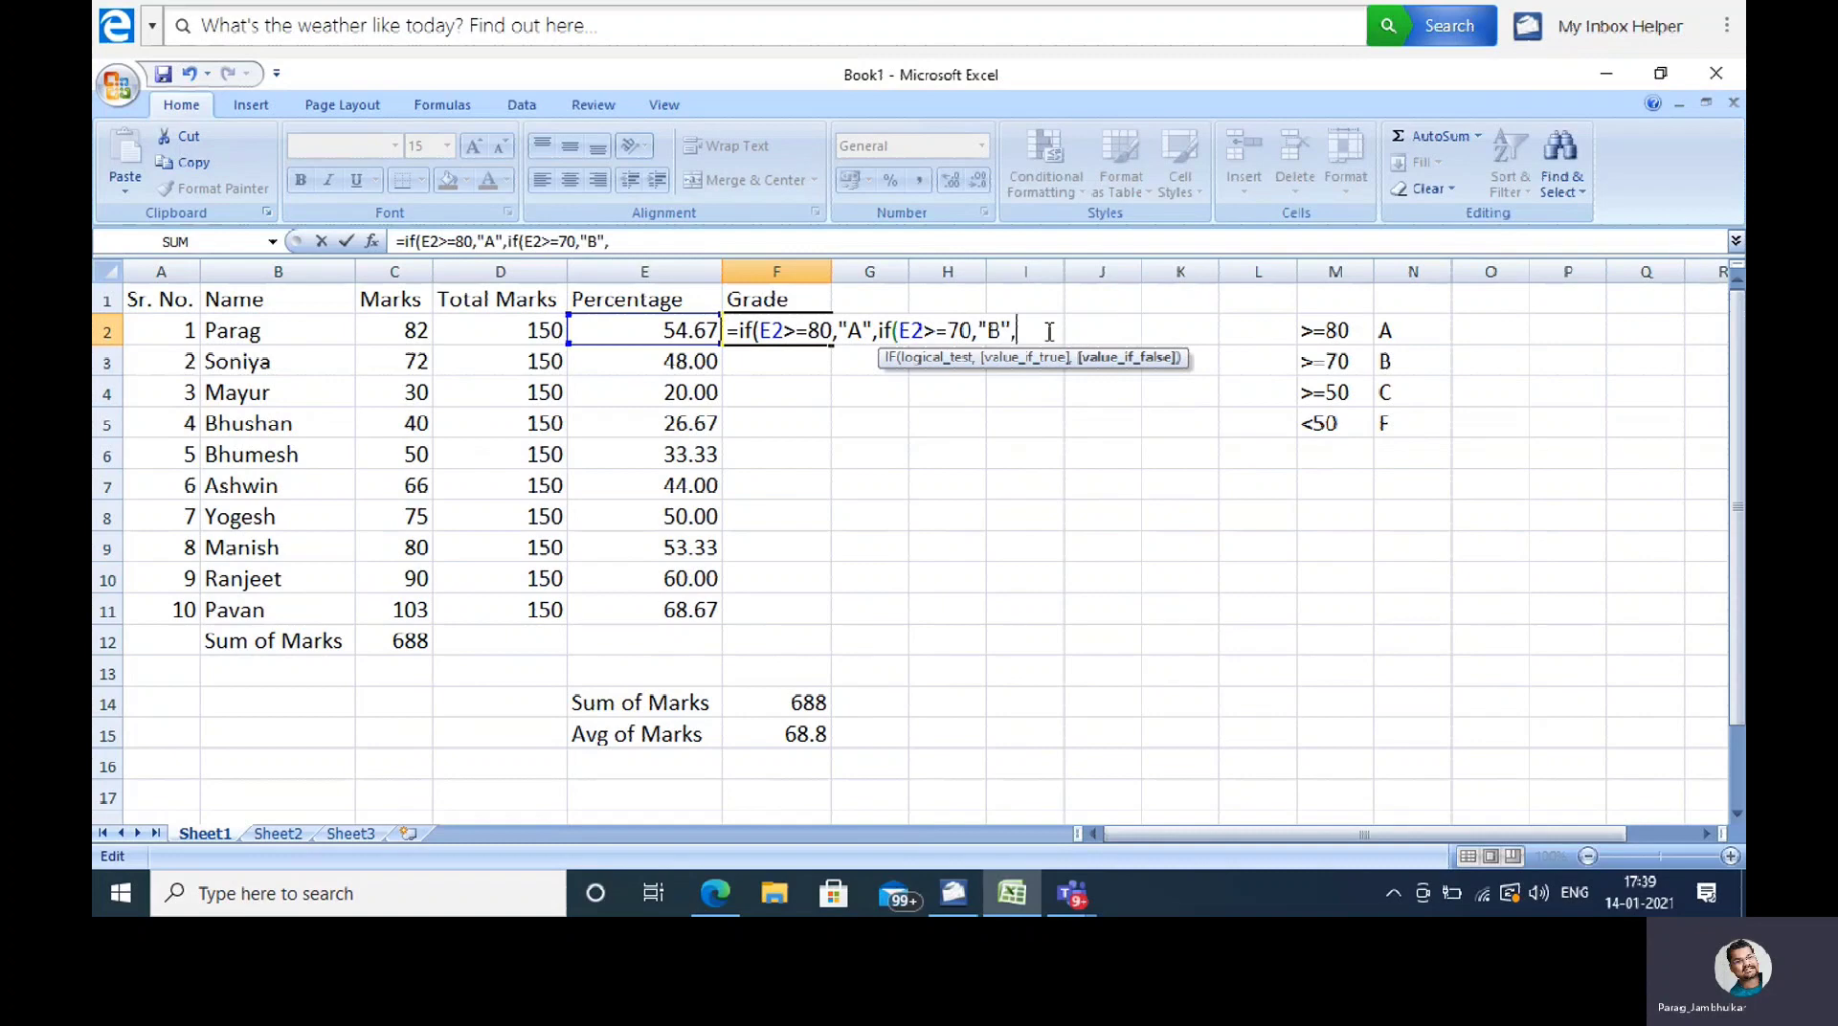
Step: Nest a third IF returning "C" when E2>=50 and otherwise "F", then close all brackets and enter the formula in F2
{"action": "type", "text": "i"}
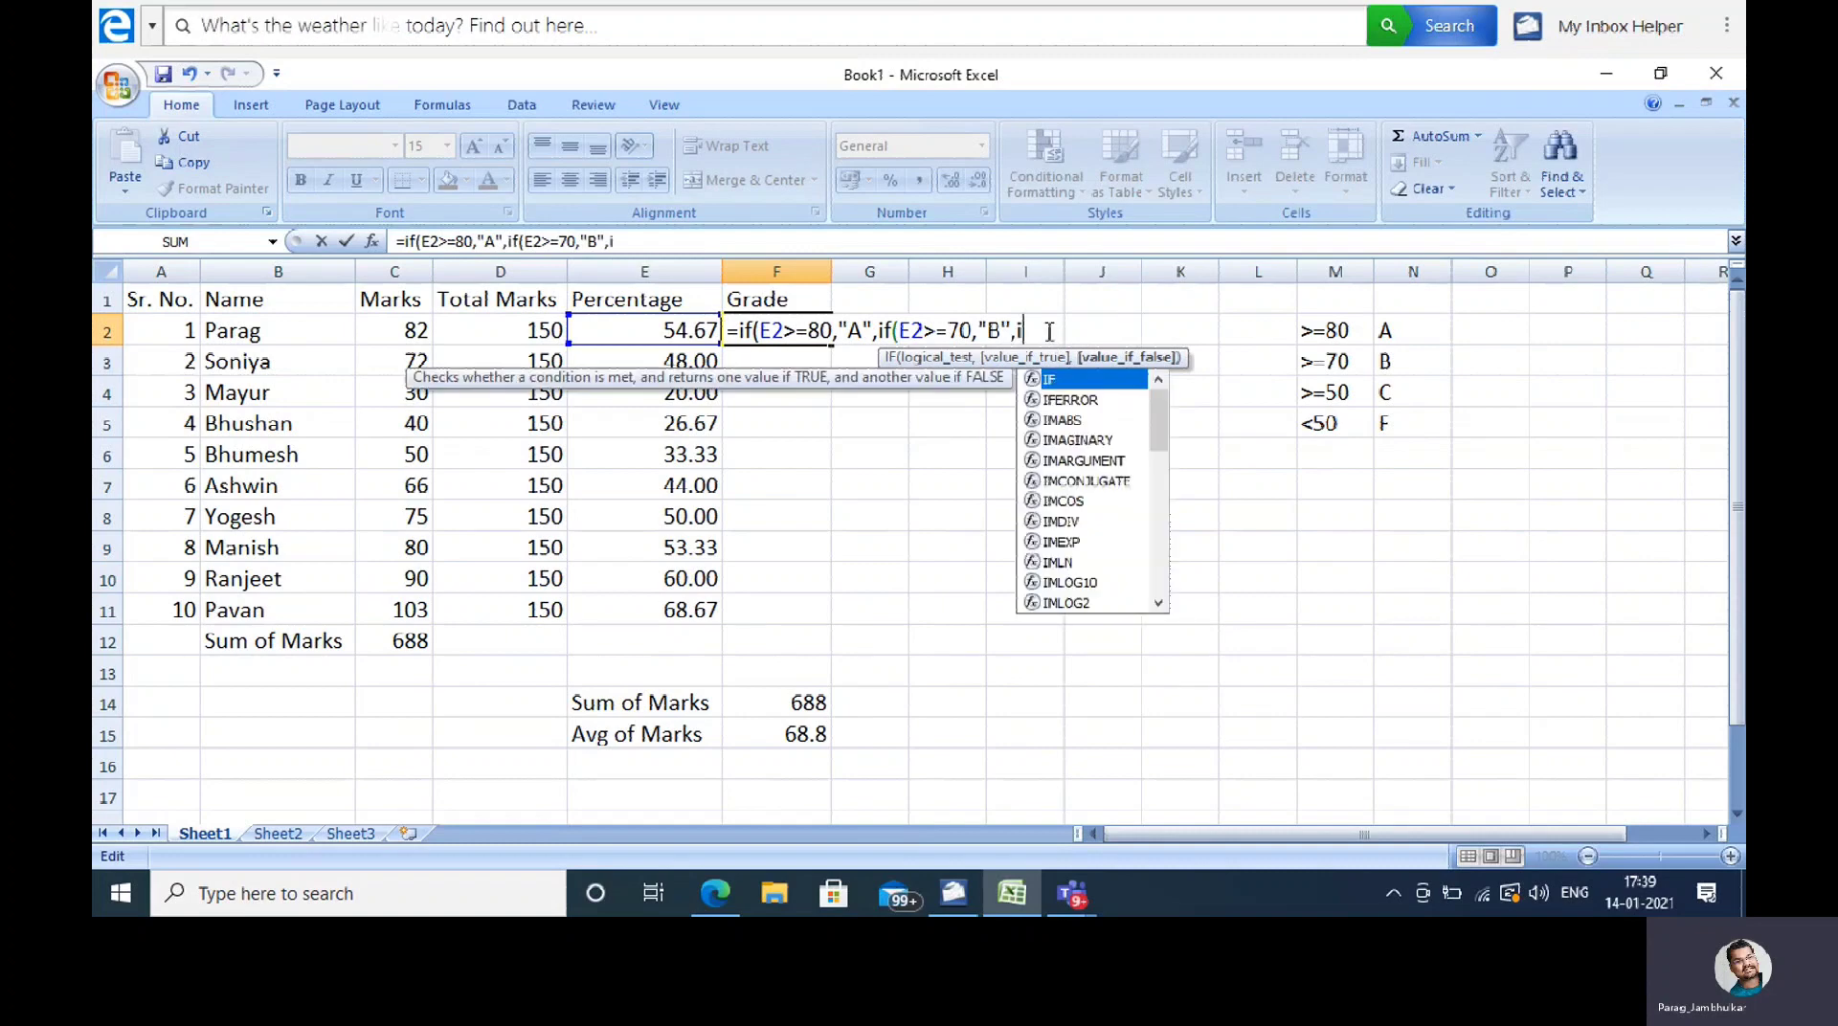
{"action": "type", "text": "f("}
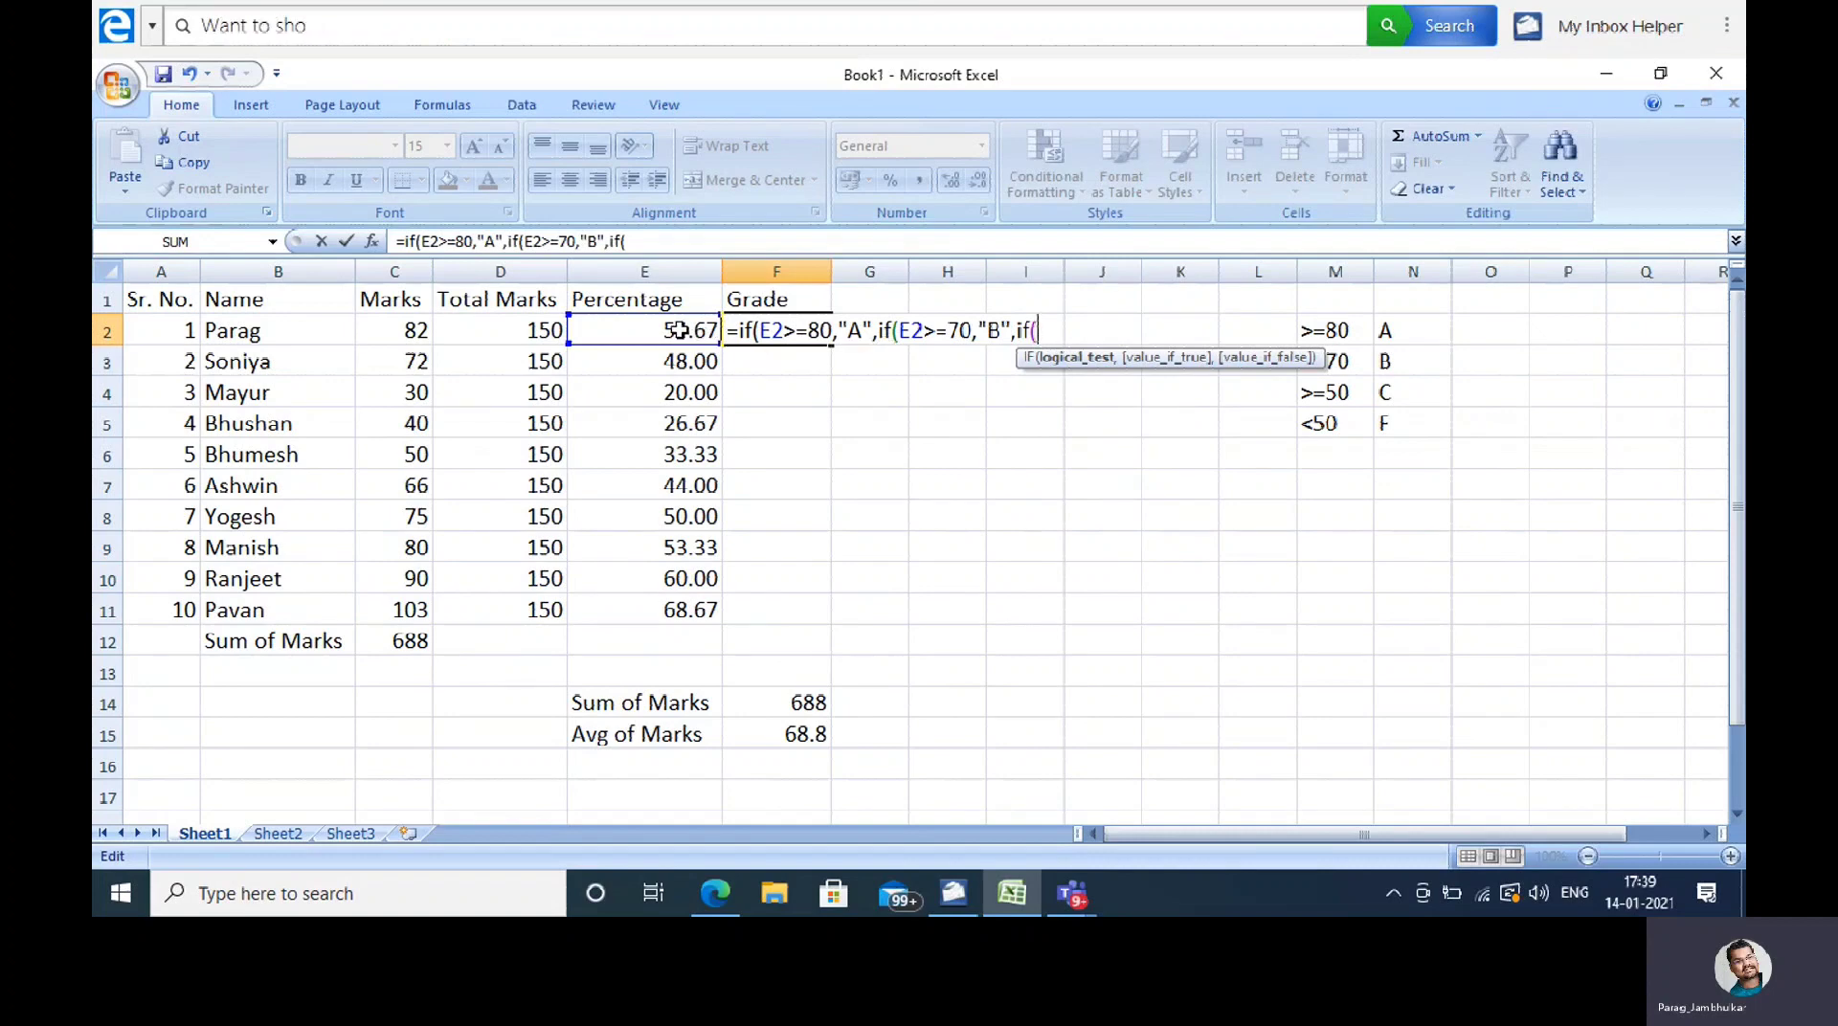
{"action": "left_click", "coordinate": [678, 330]}
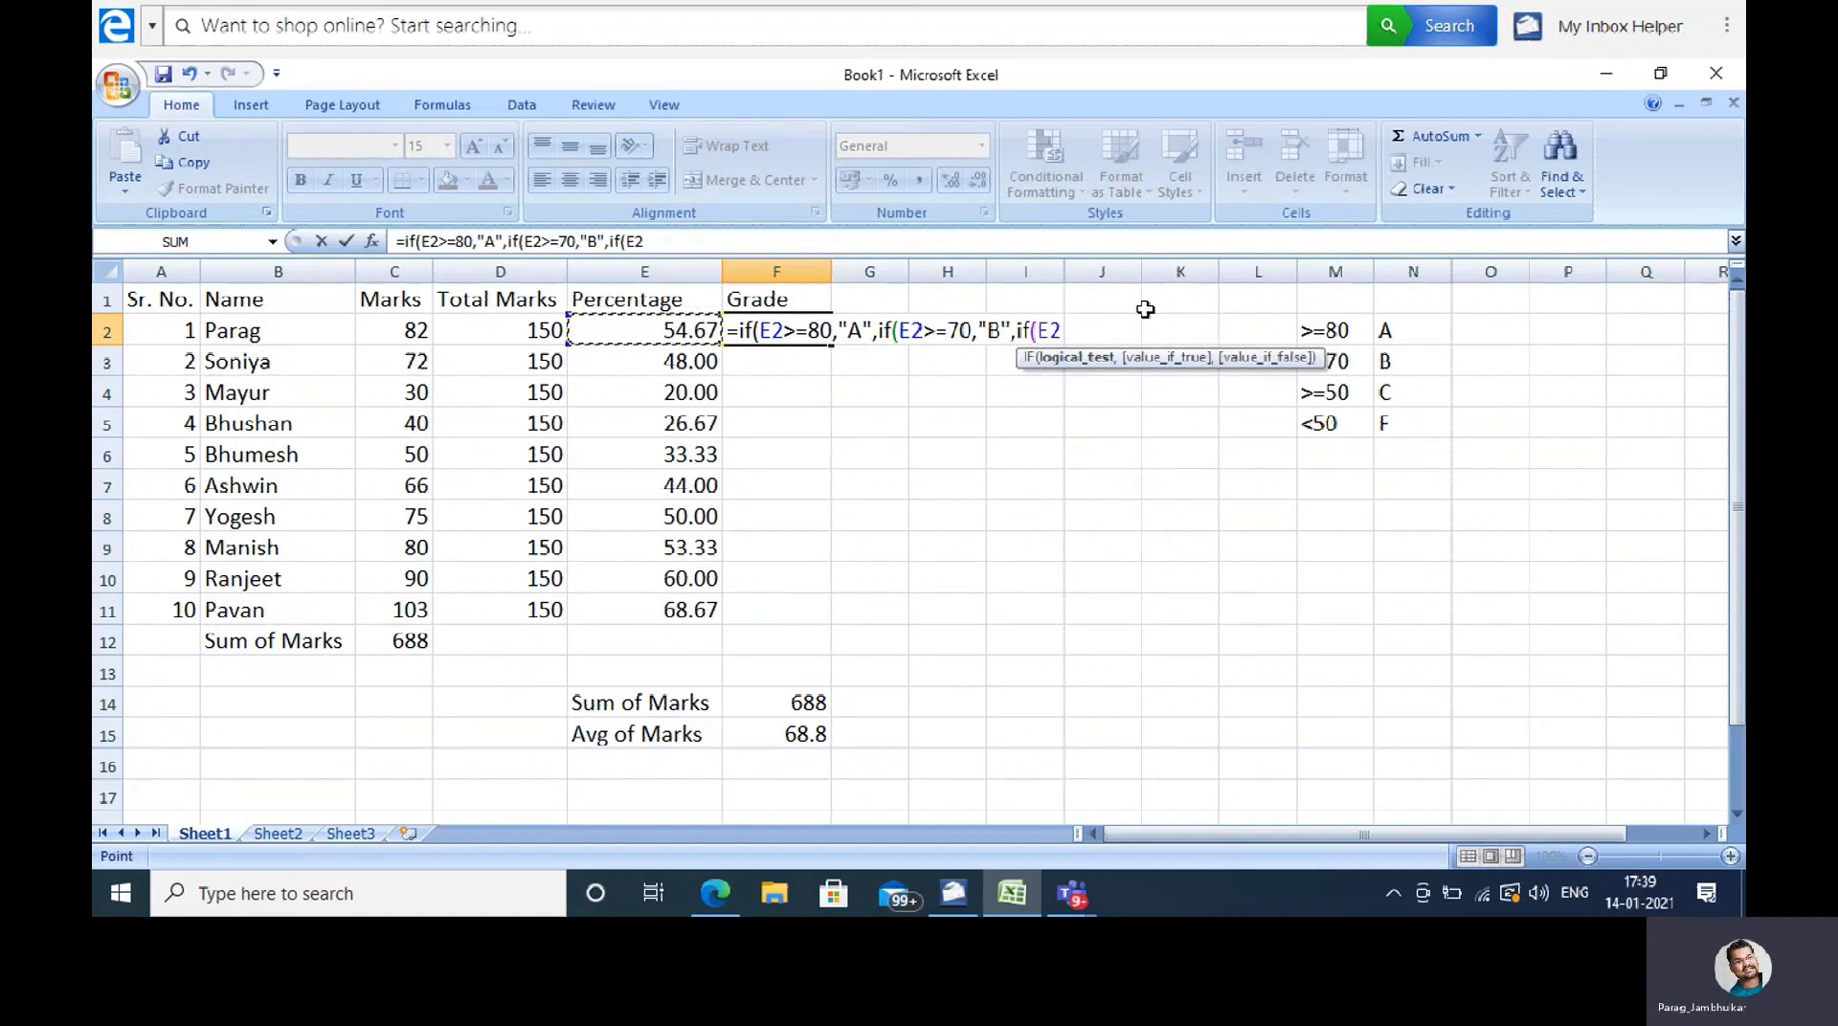
{"action": "type", "text": ">="}
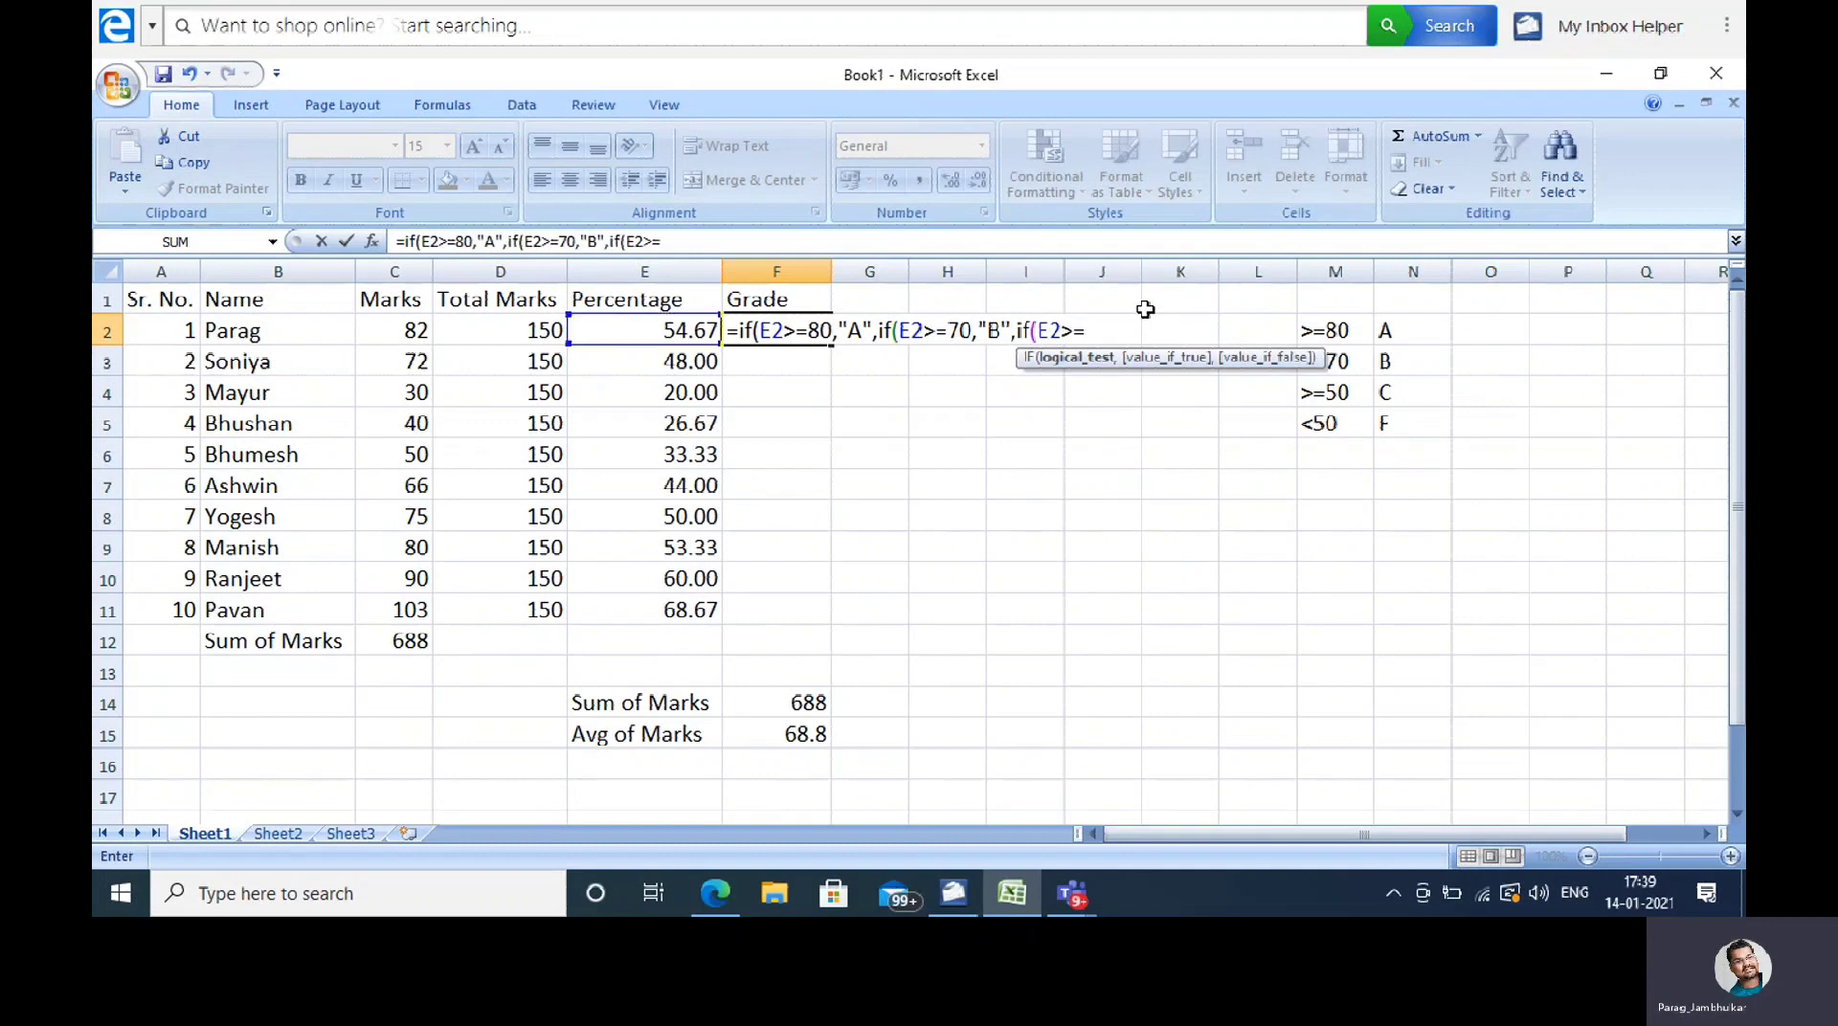
{"action": "type", "text": "50,"}
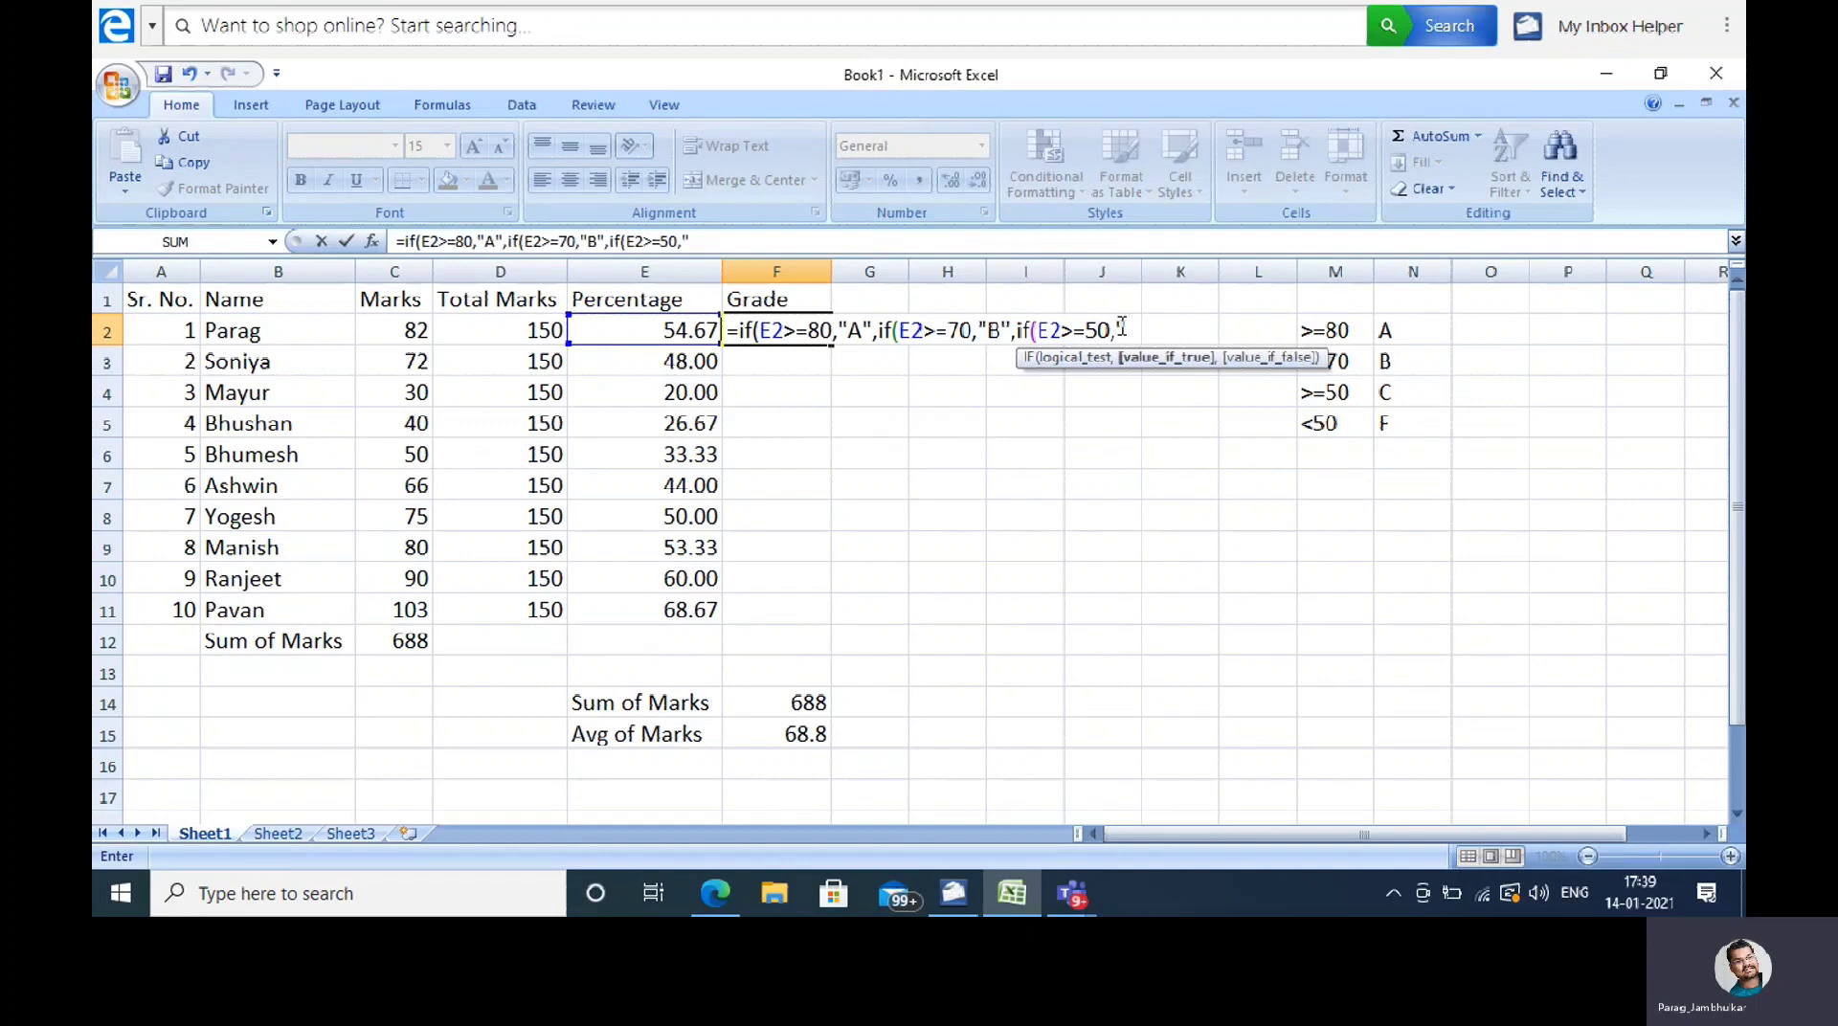
{"action": "type", "text": "\"C\","}
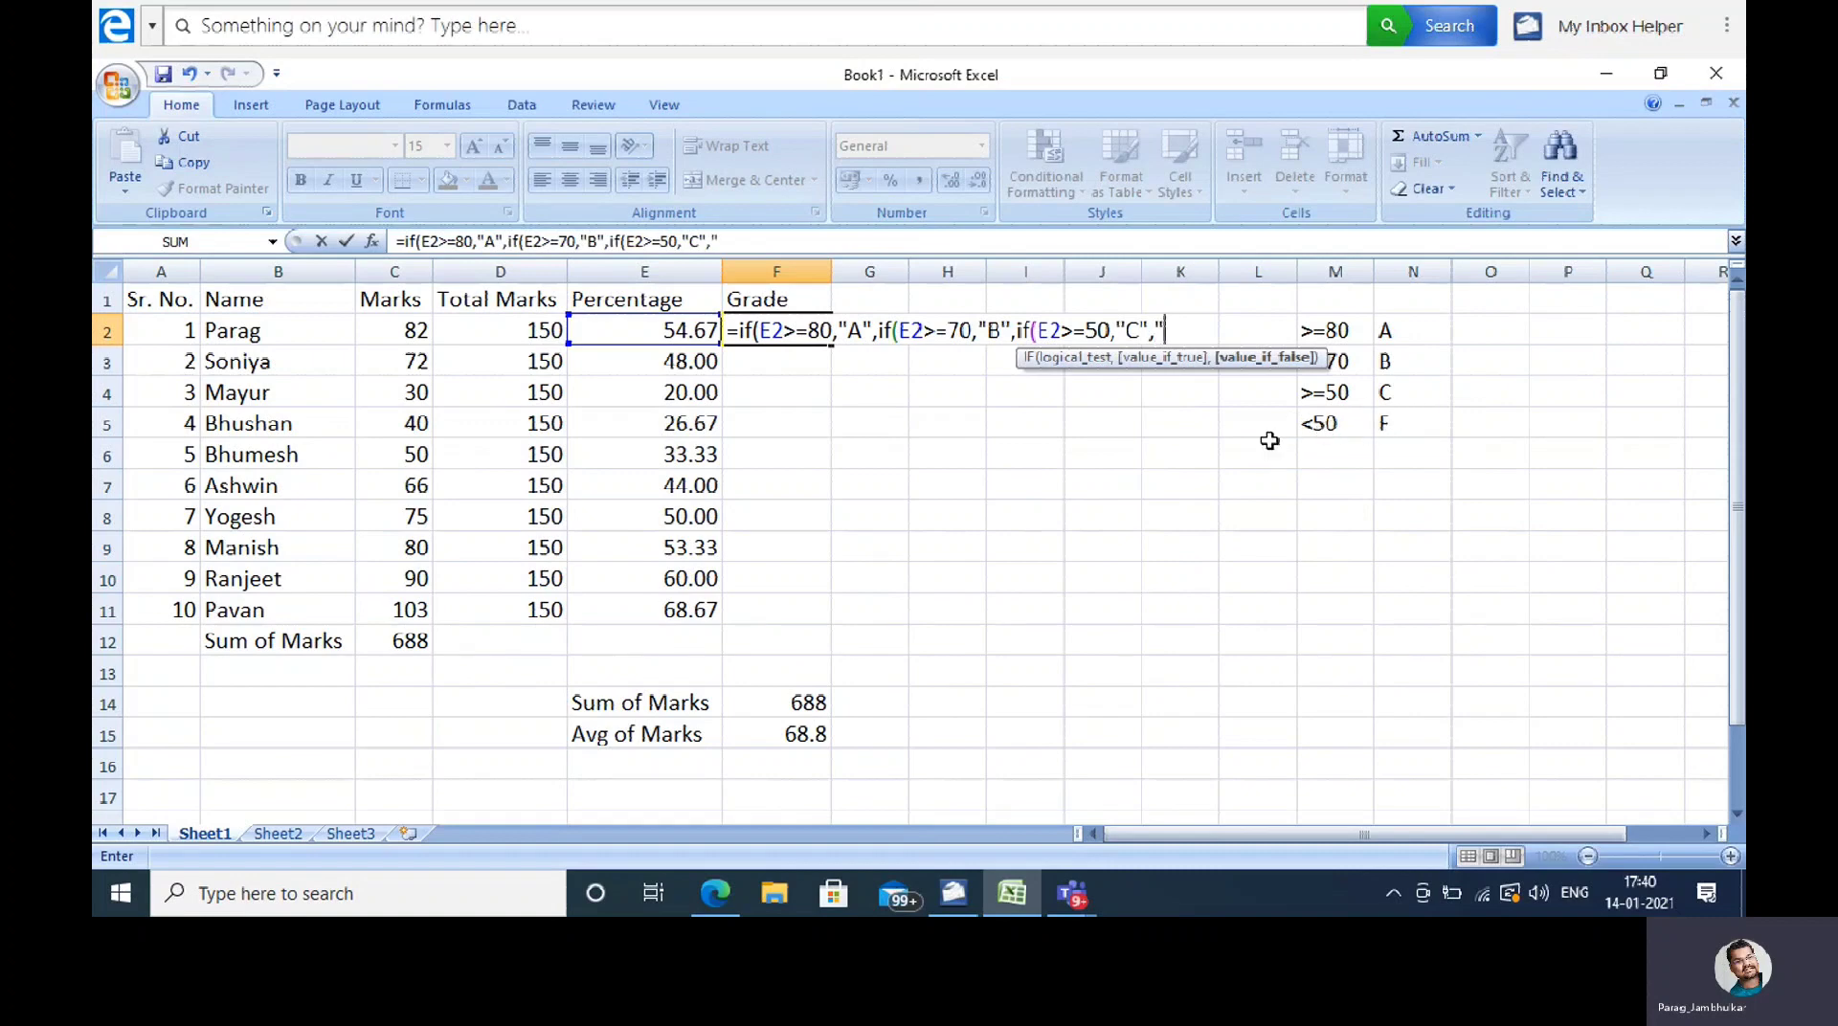
{"action": "type", "text": "F\""}
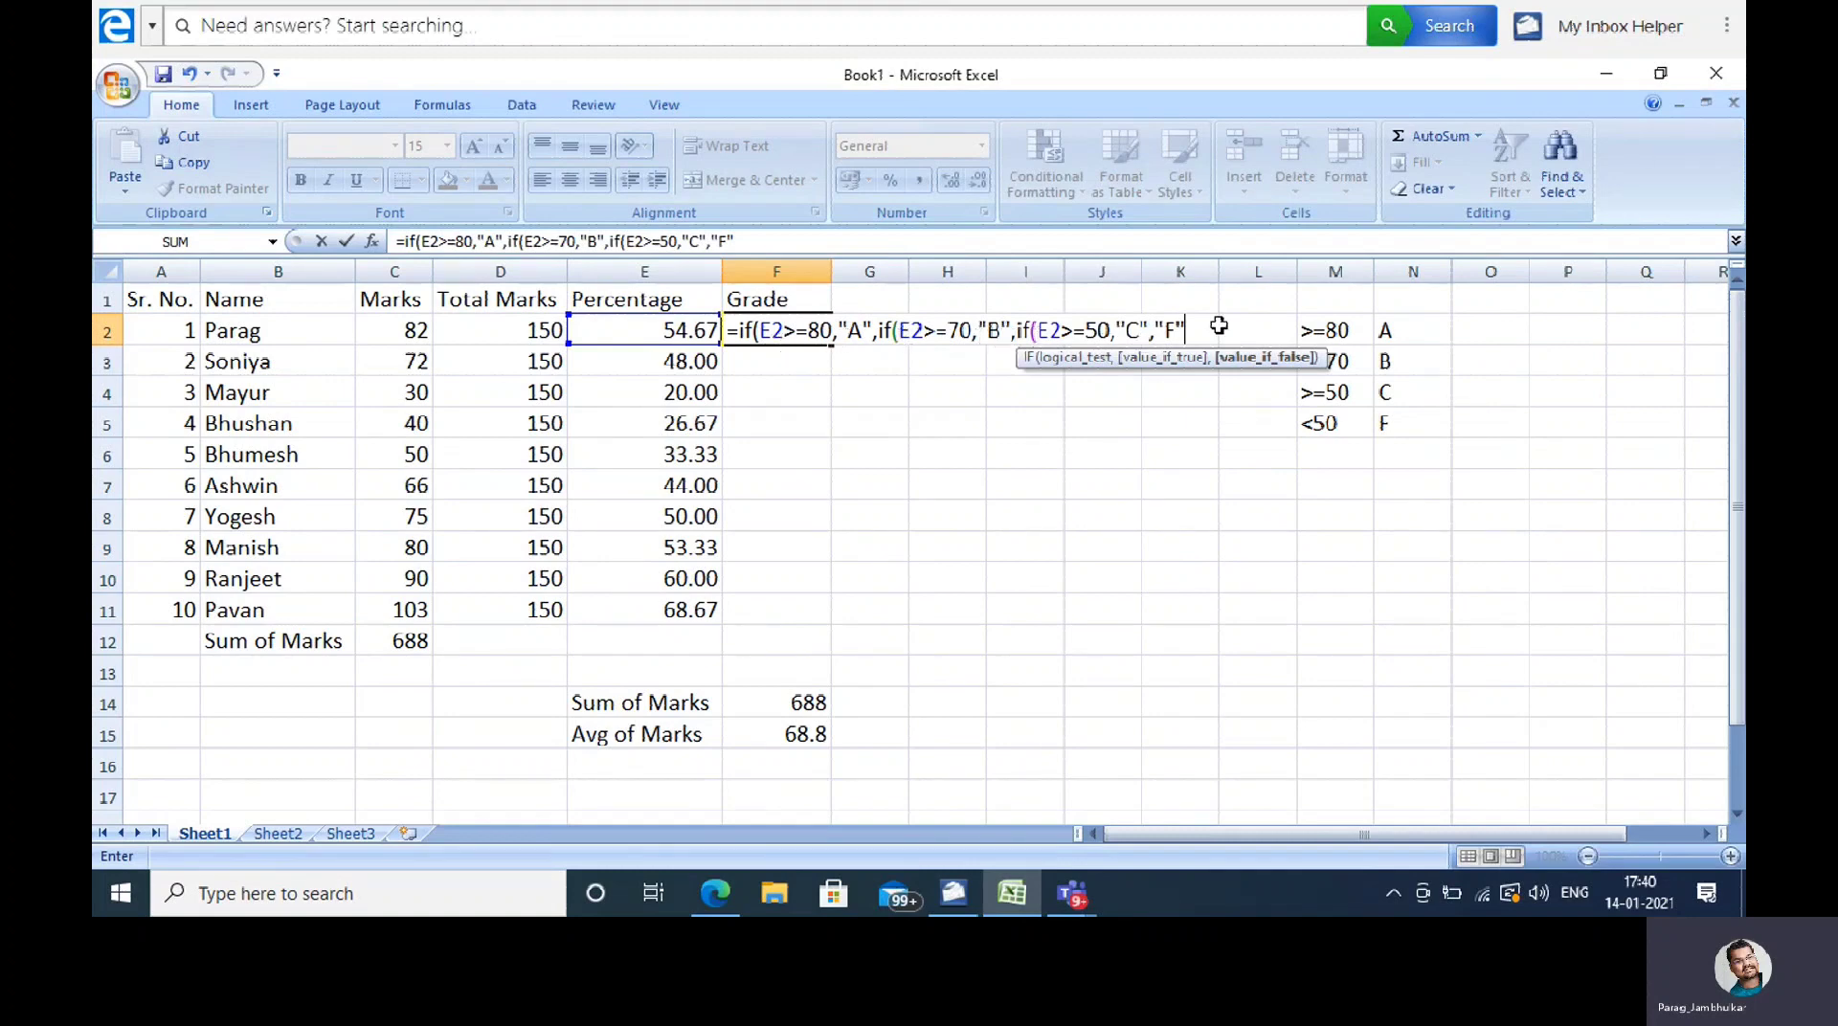
{"action": "type", "text": "))"}
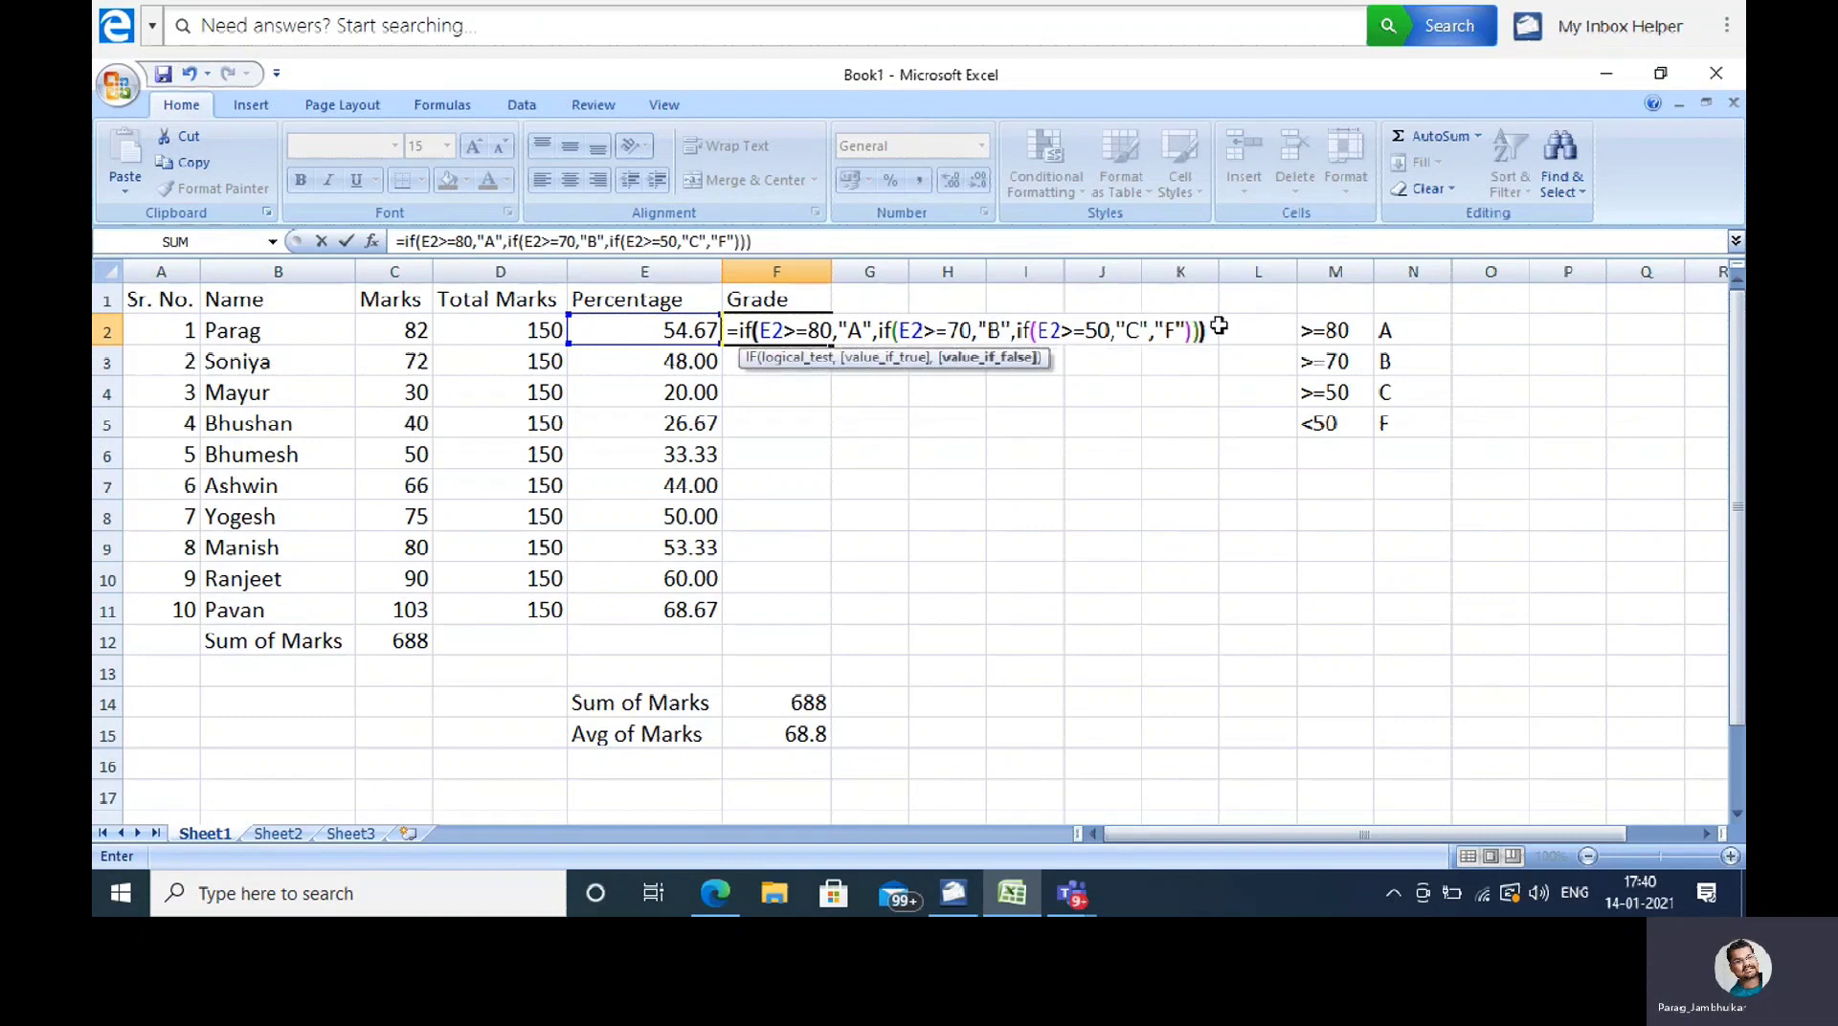
{"action": "key", "text": "Return"}
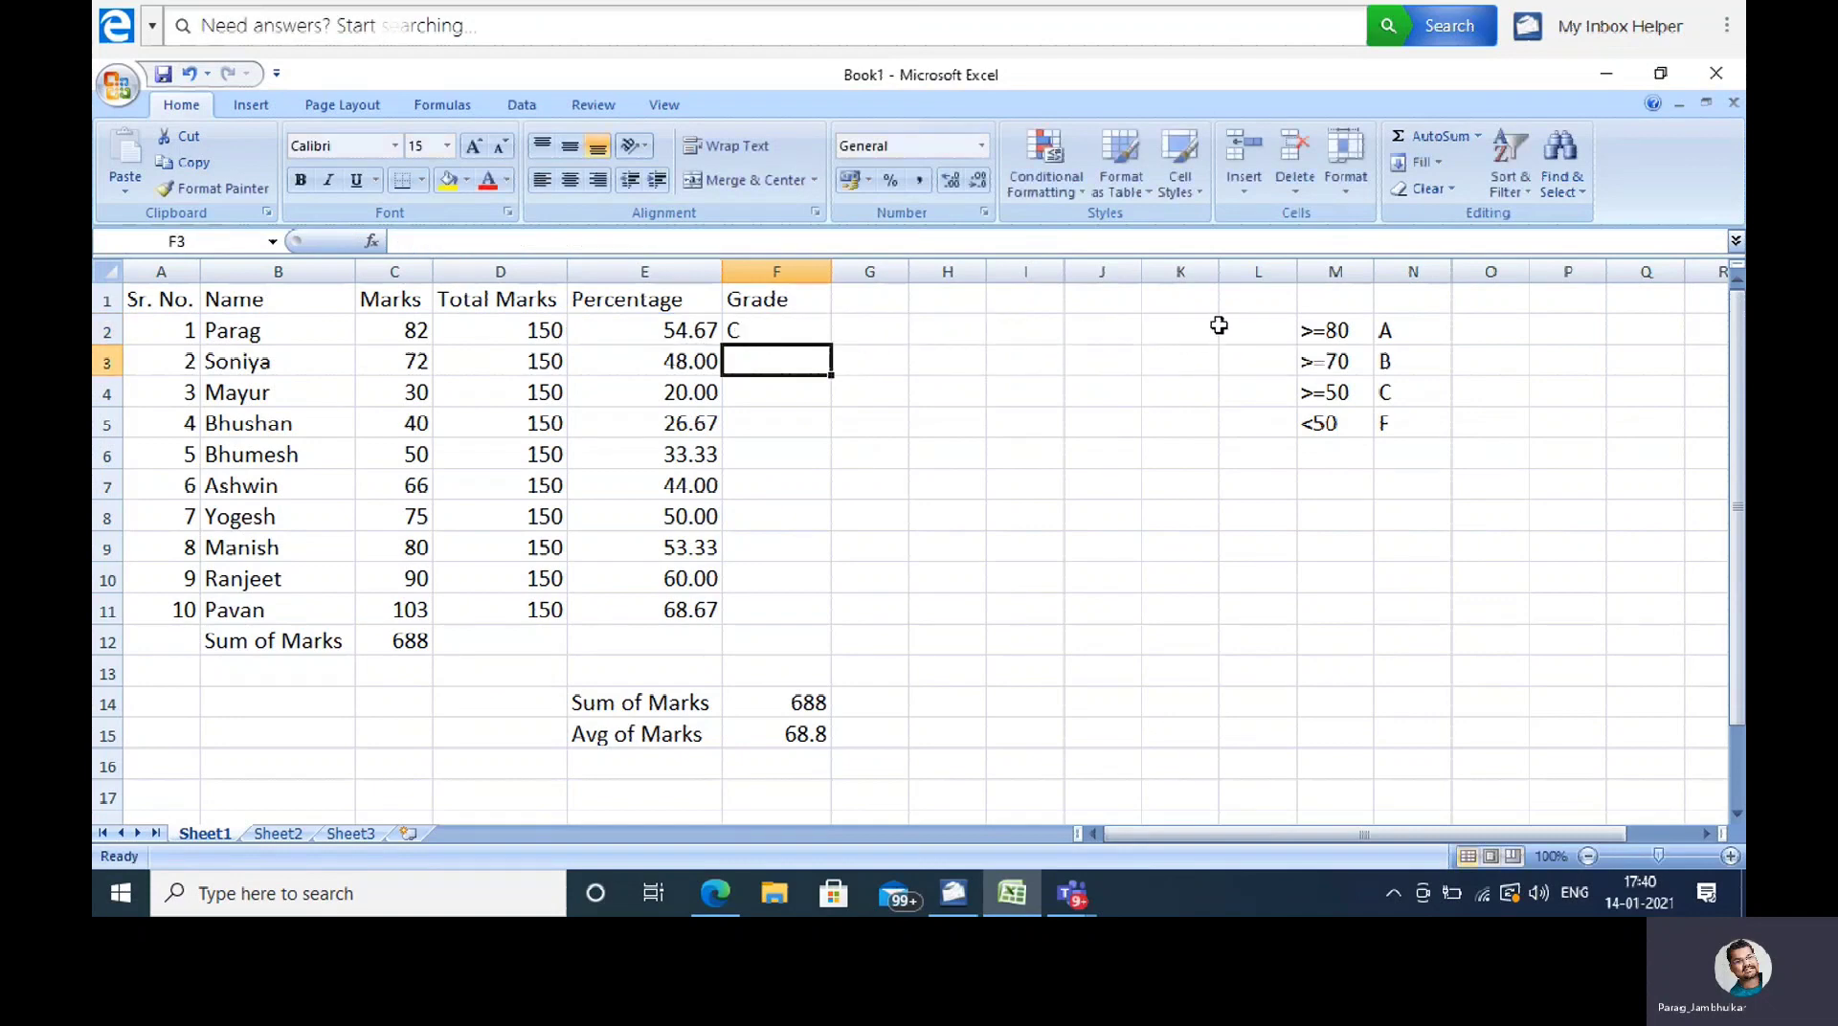
Step: Fill the nested IF grade formula from F2 down through F11 for the remaining students
{"action": "left_click", "coordinate": [758, 302]}
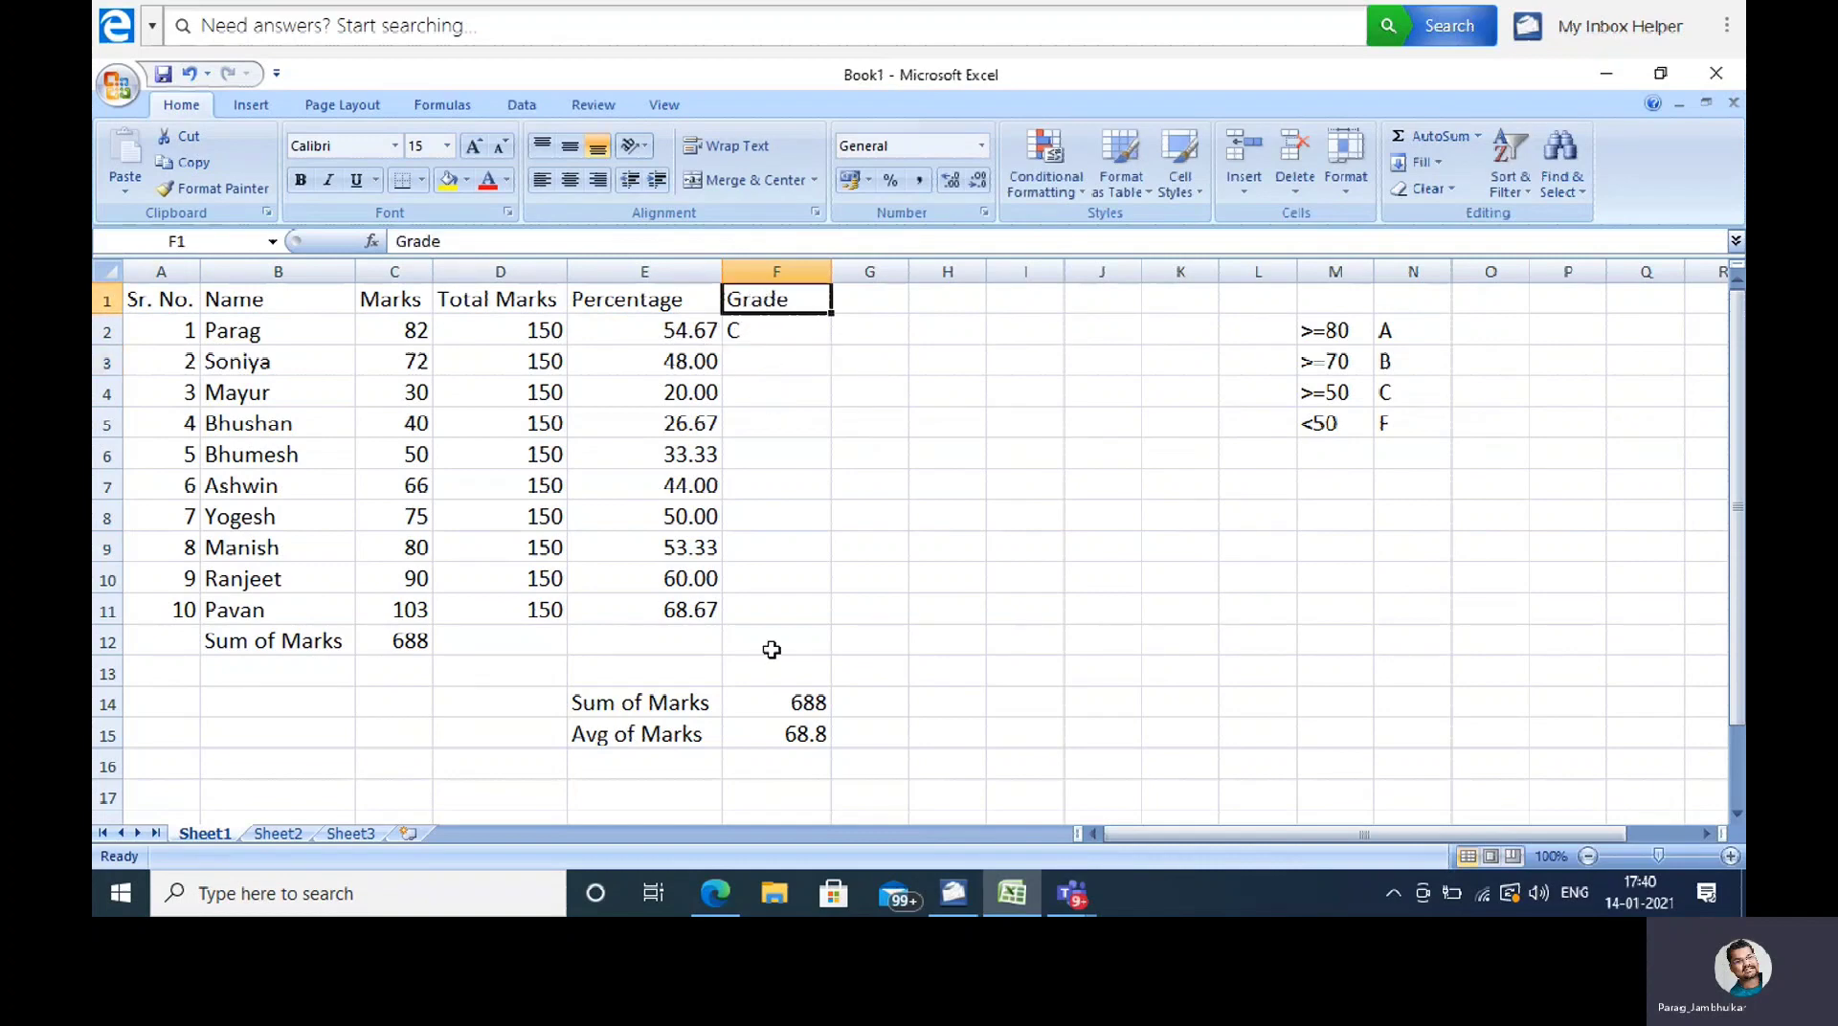
{"action": "left_click", "coordinate": [804, 335]}
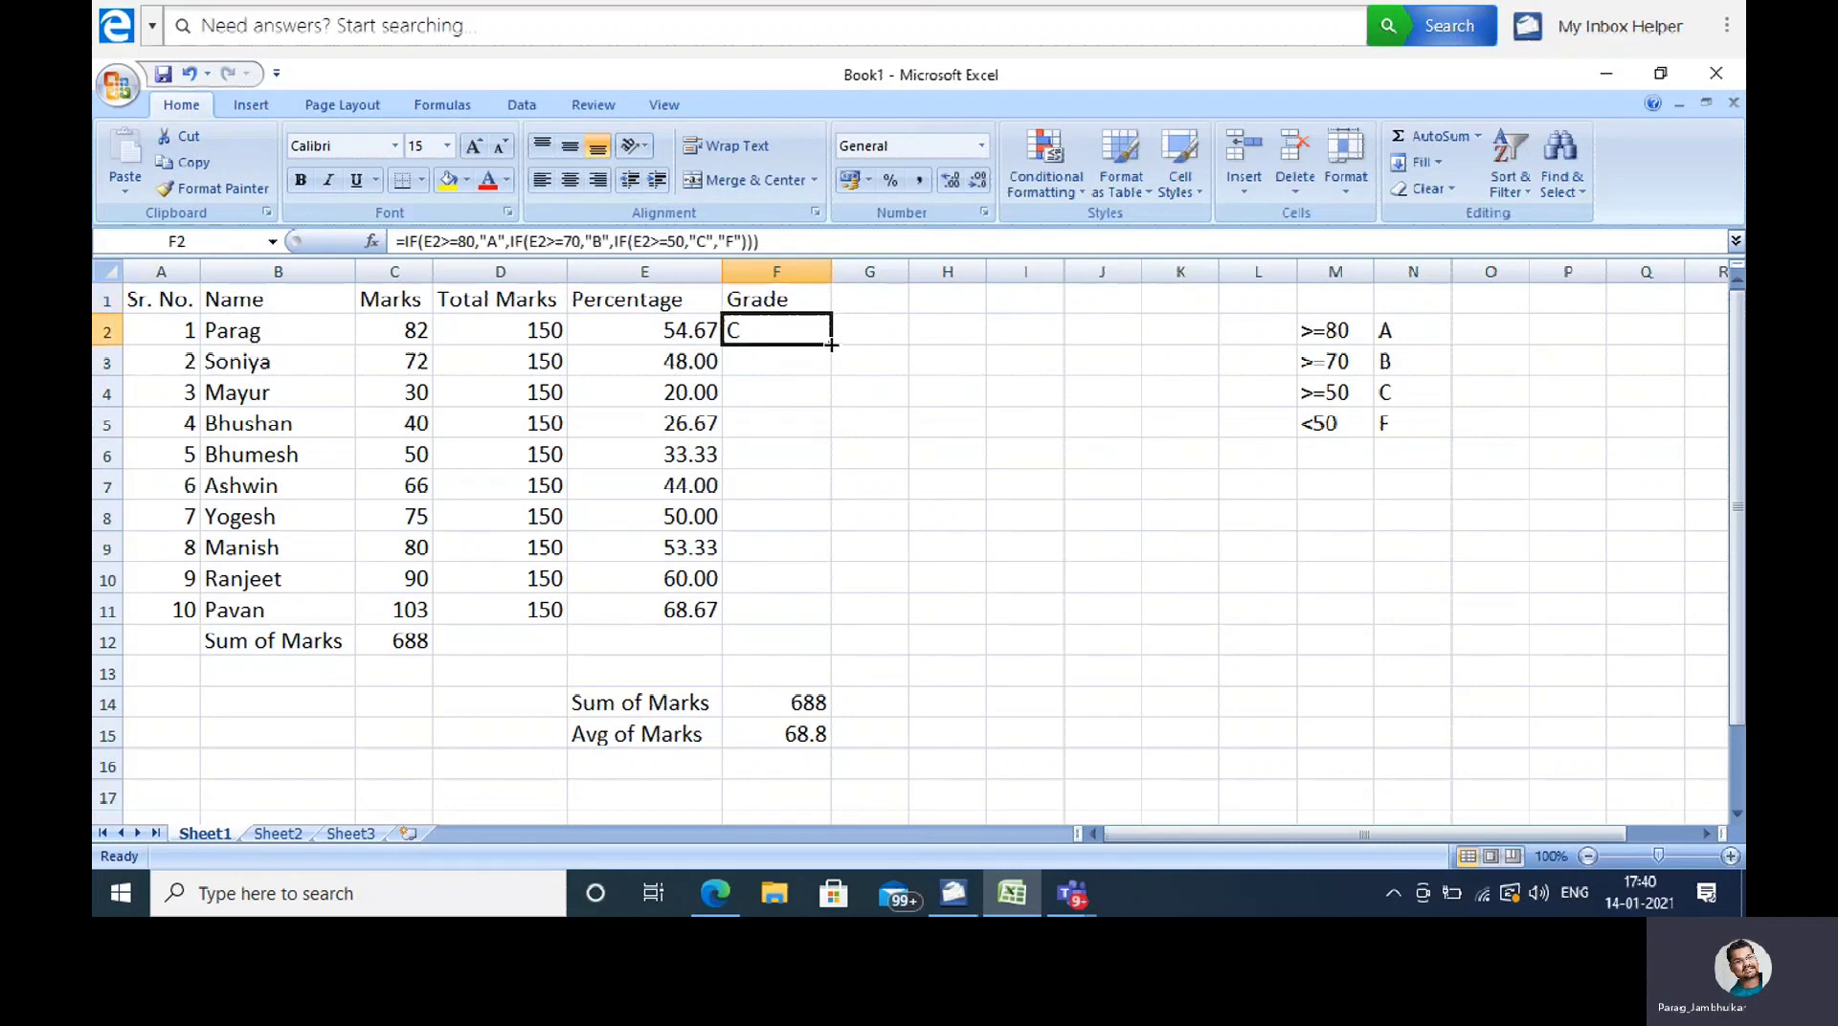
{"action": "left_click_drag", "start_coordinate": [832, 344], "coordinate": [822, 619]}
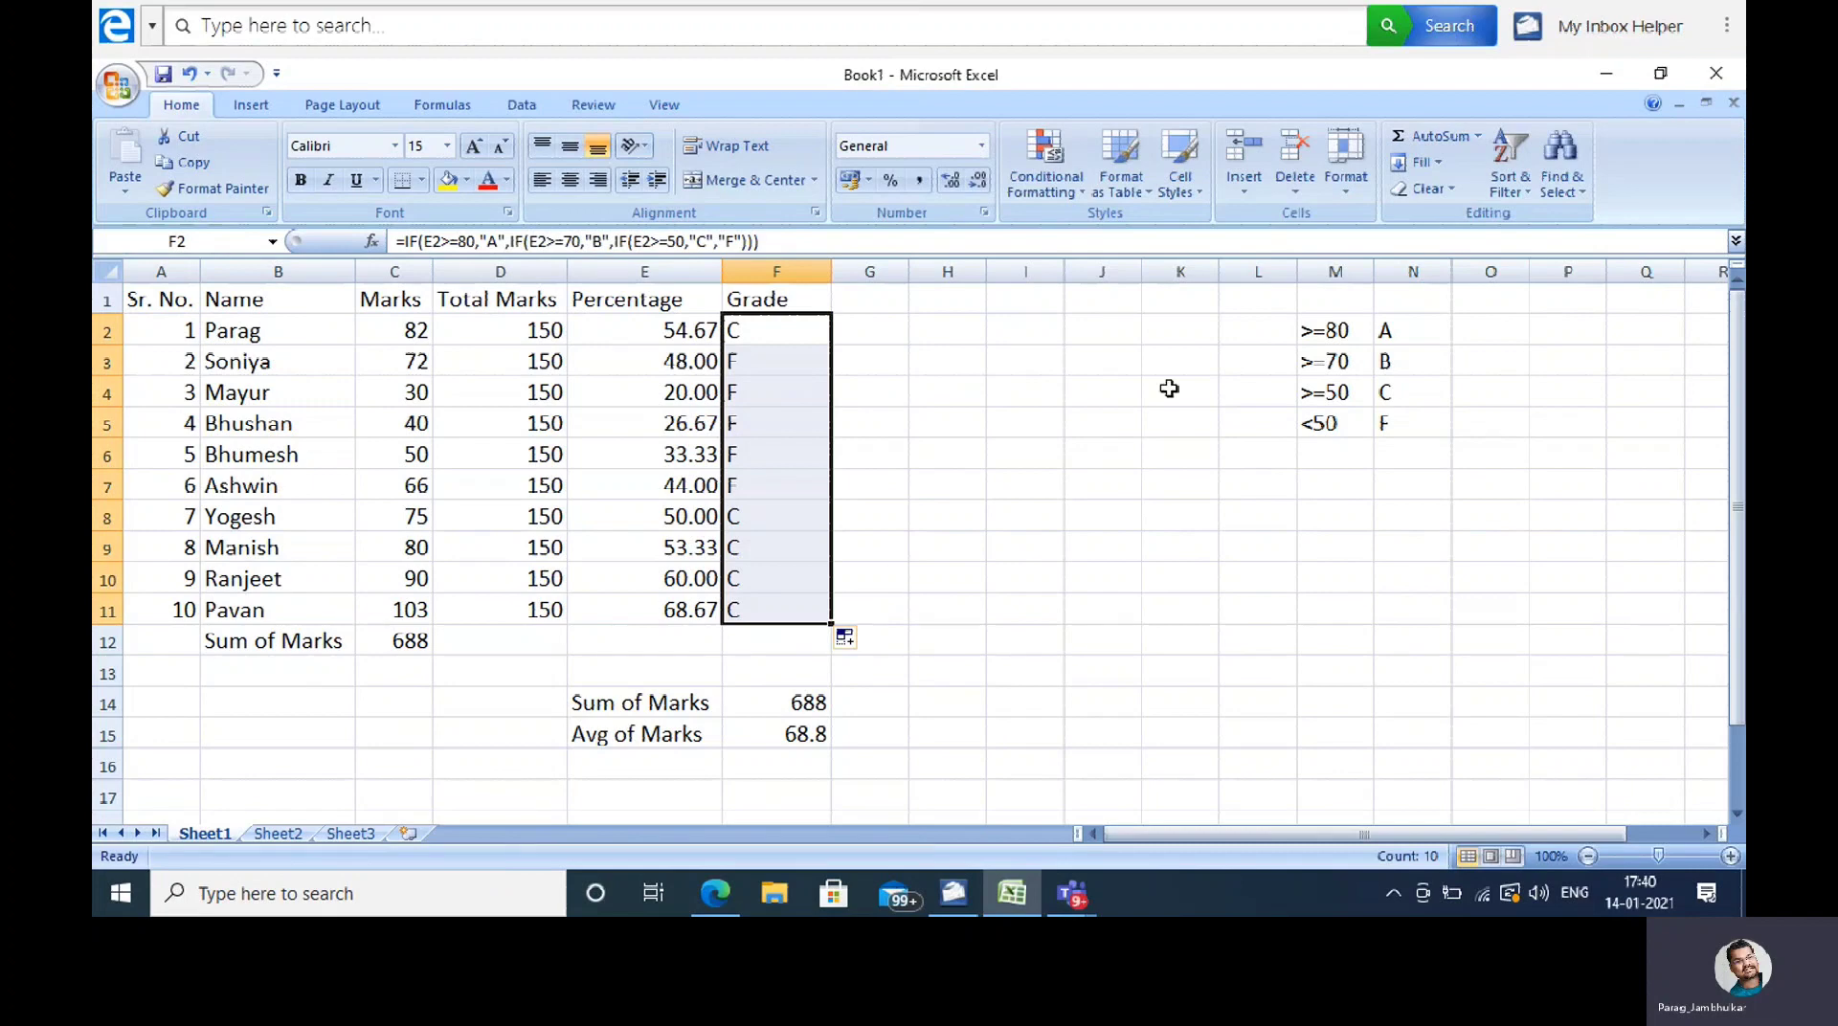
{"action": "left_click", "coordinate": [1150, 422]}
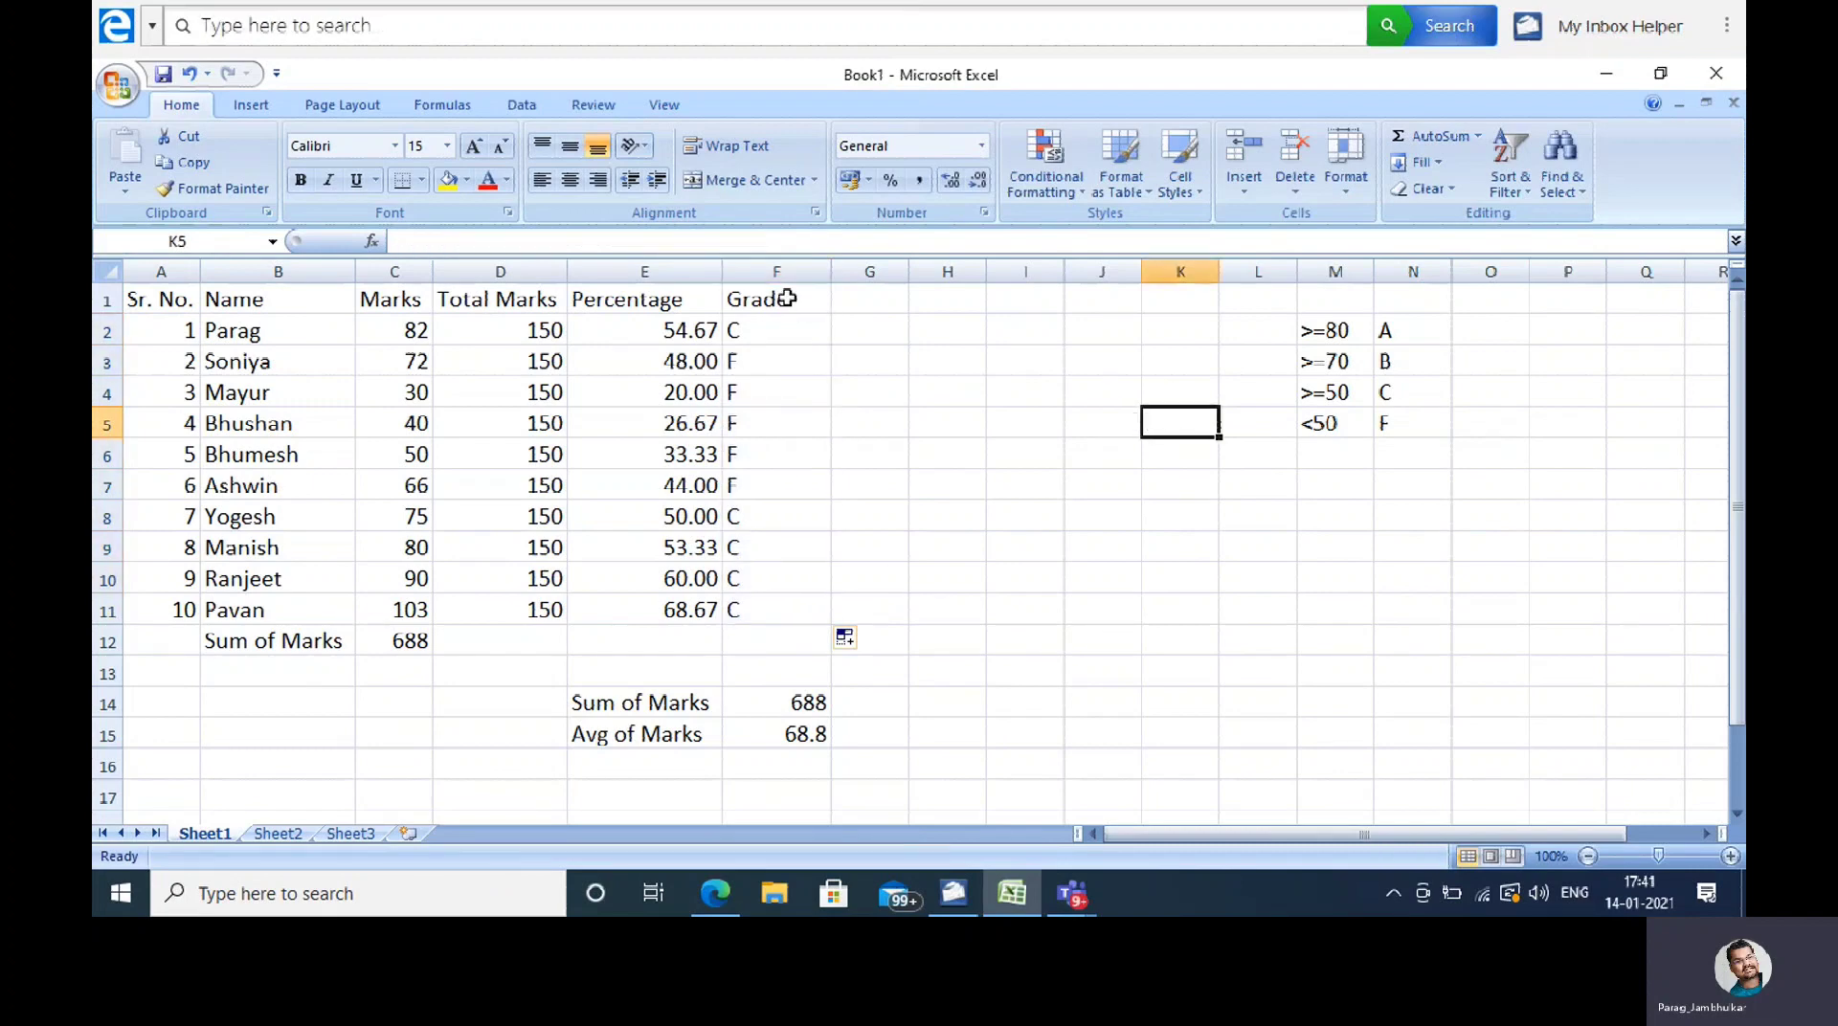